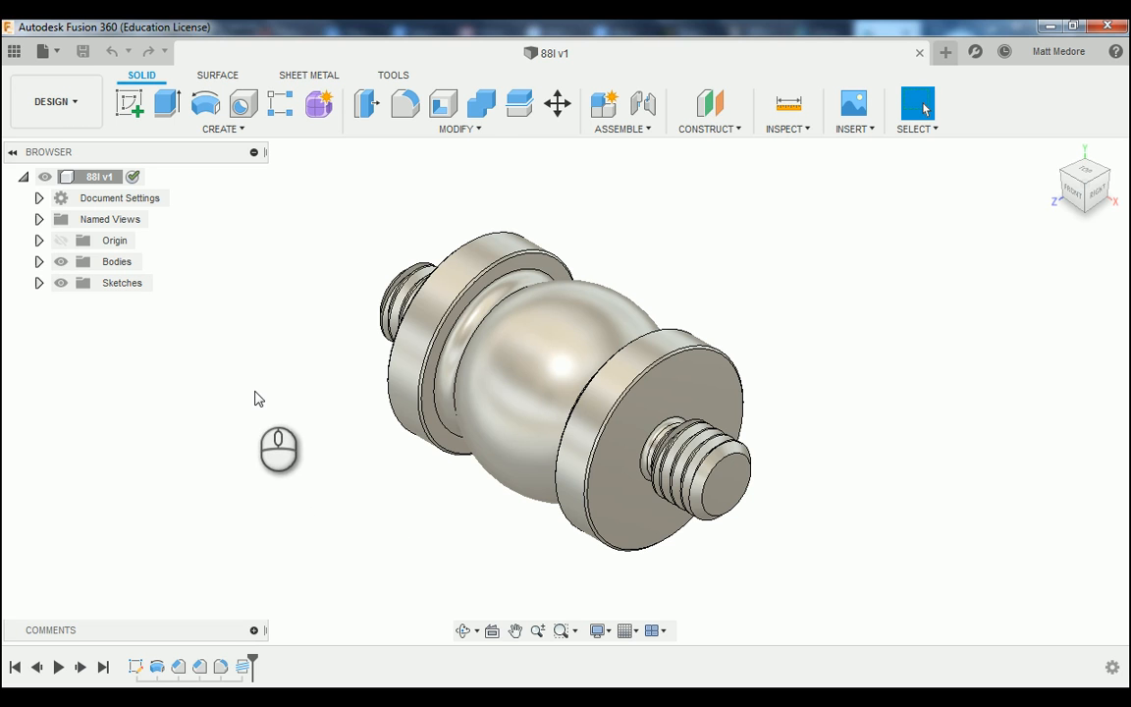
middle_click_drag(254, 397, 429, 383, "shift")
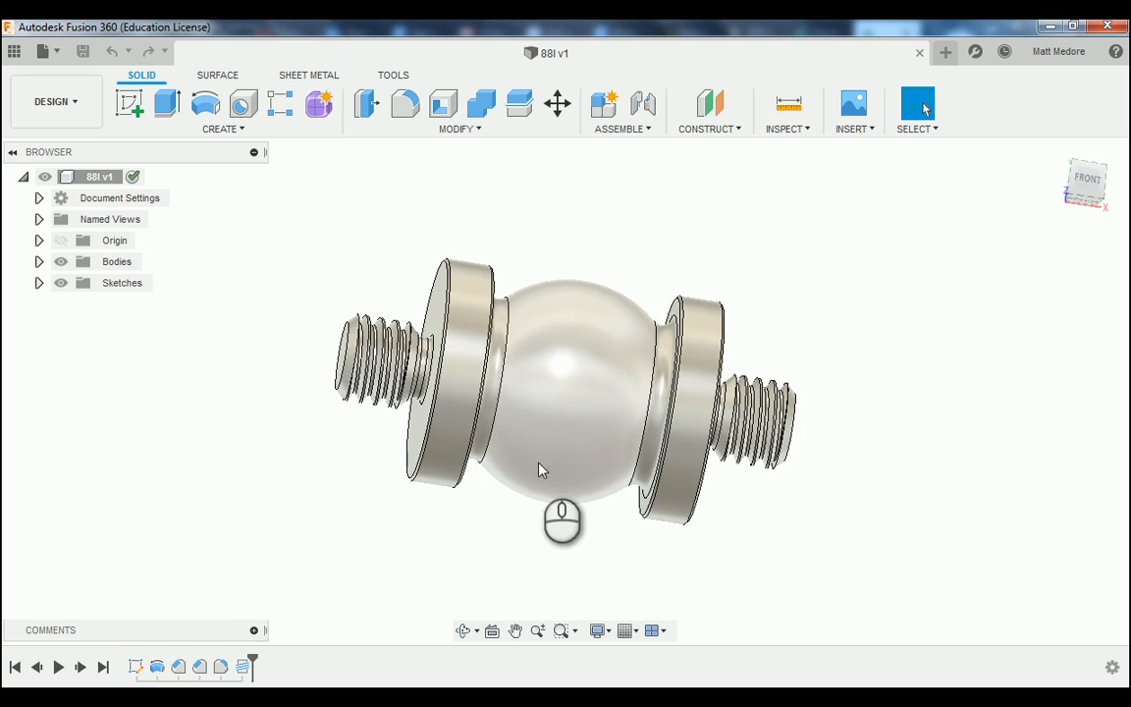
middle_click_drag(557, 514, 574, 437, "shift")
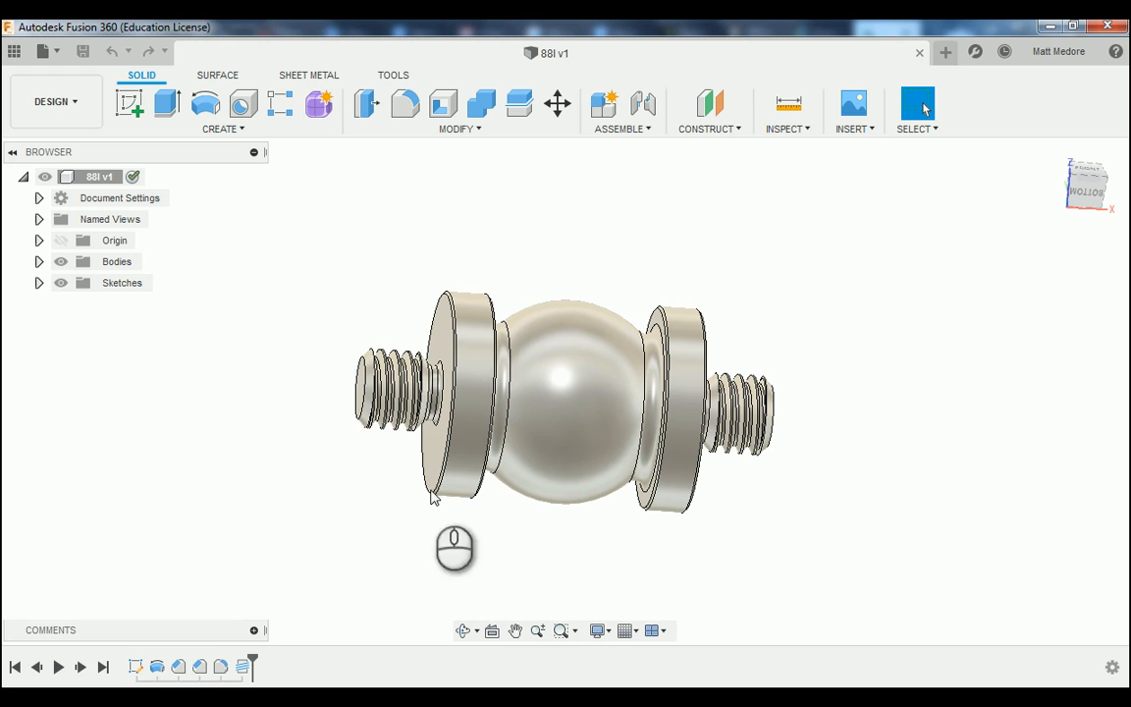
middle_click_drag(837, 441, 818, 411, "shift")
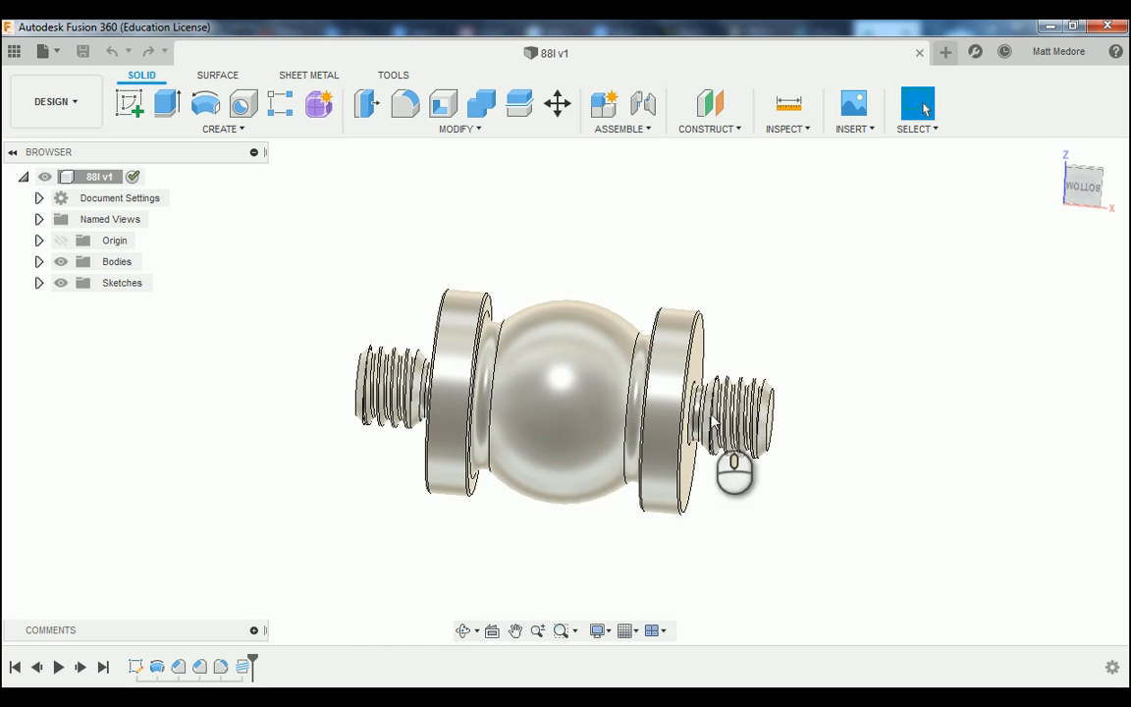
left_click(1079, 189)
middle_click_drag(958, 237, 957, 373, "shift")
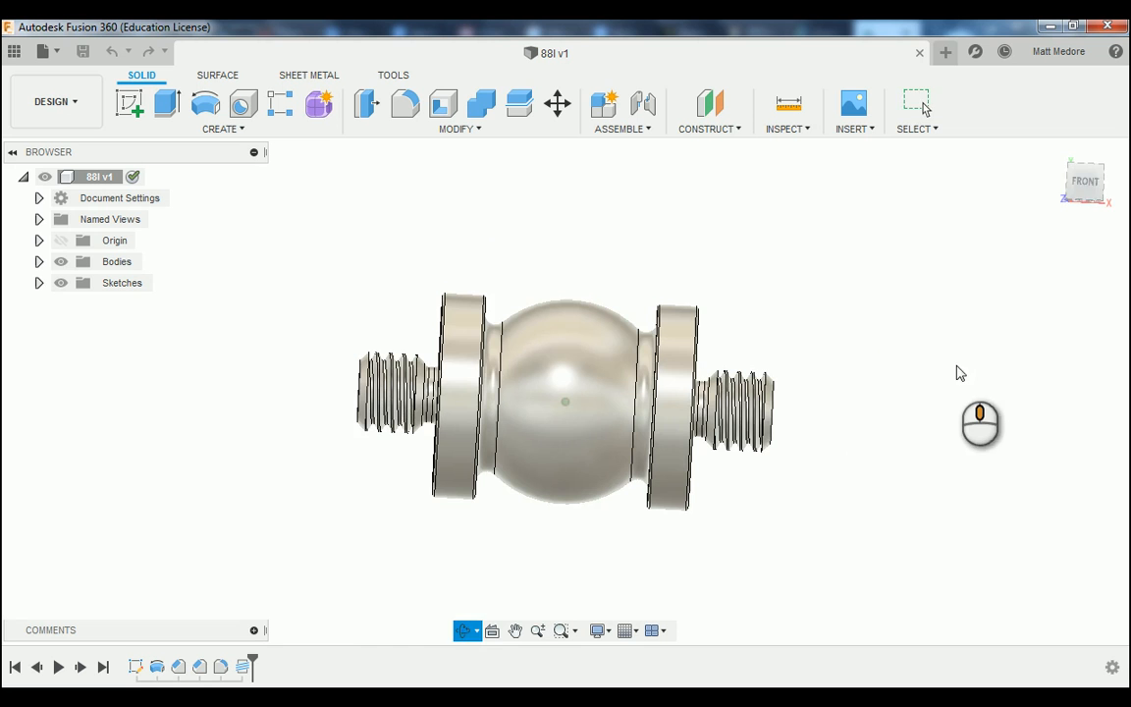
left_click(1090, 180)
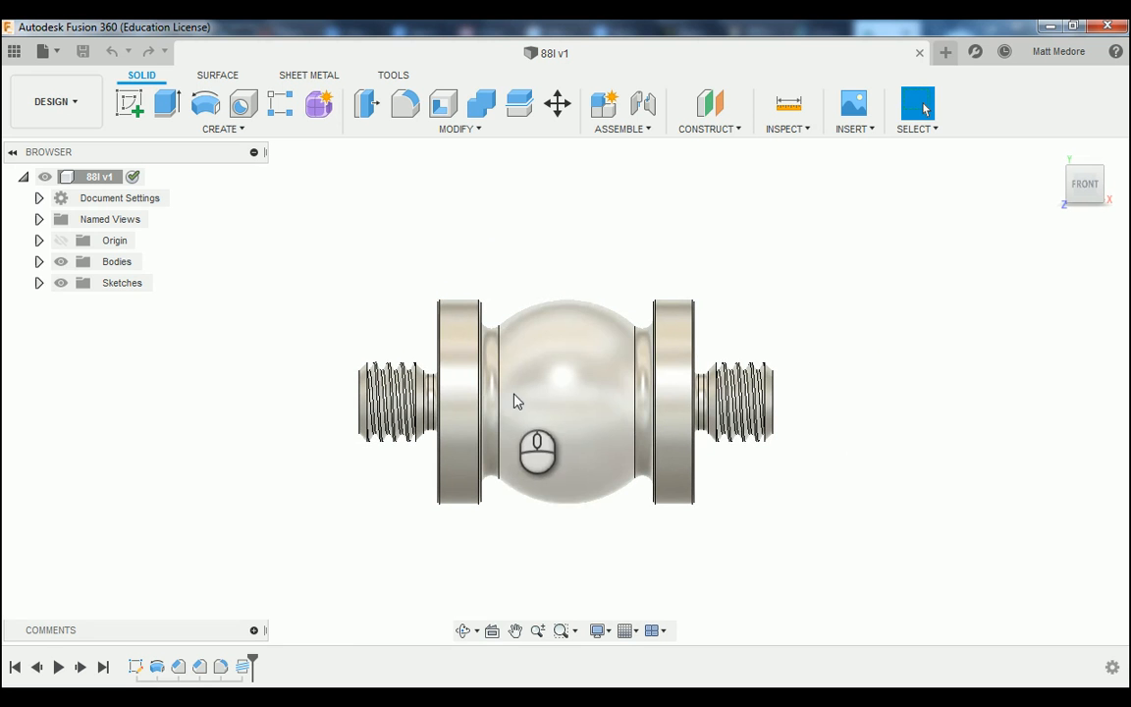
Orient the model squarely to the Left view of its threaded end and set that view as Front.
middle_click_drag(255, 414, 398, 402, "shift")
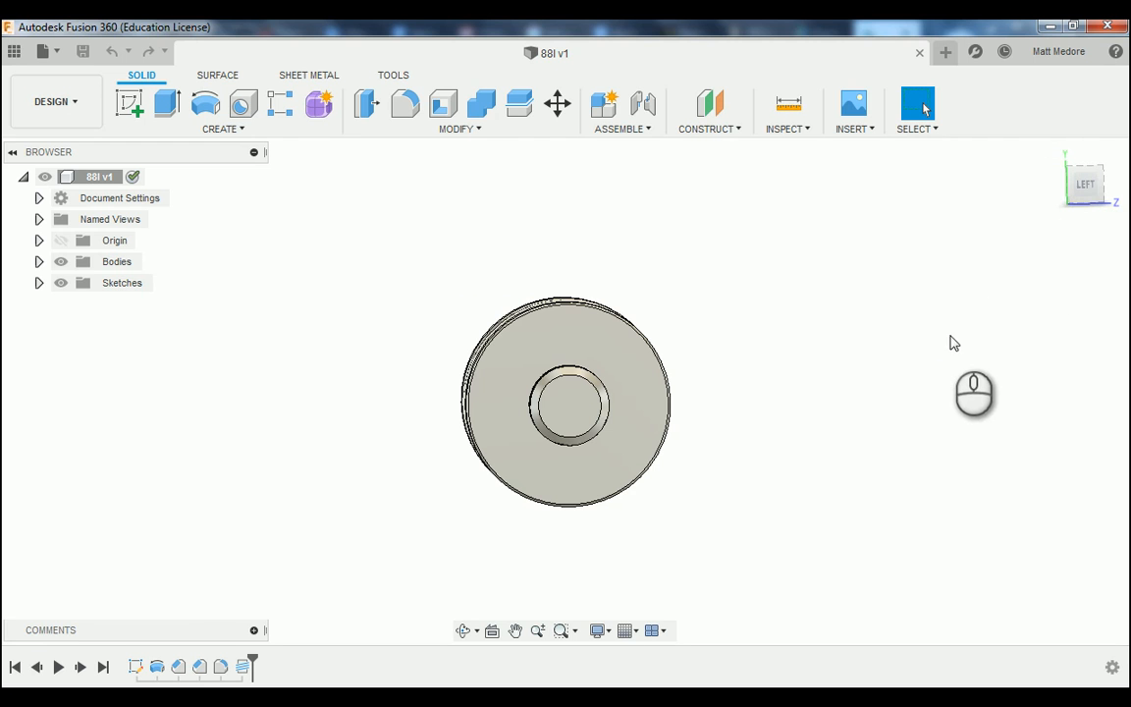
left_click(1083, 187)
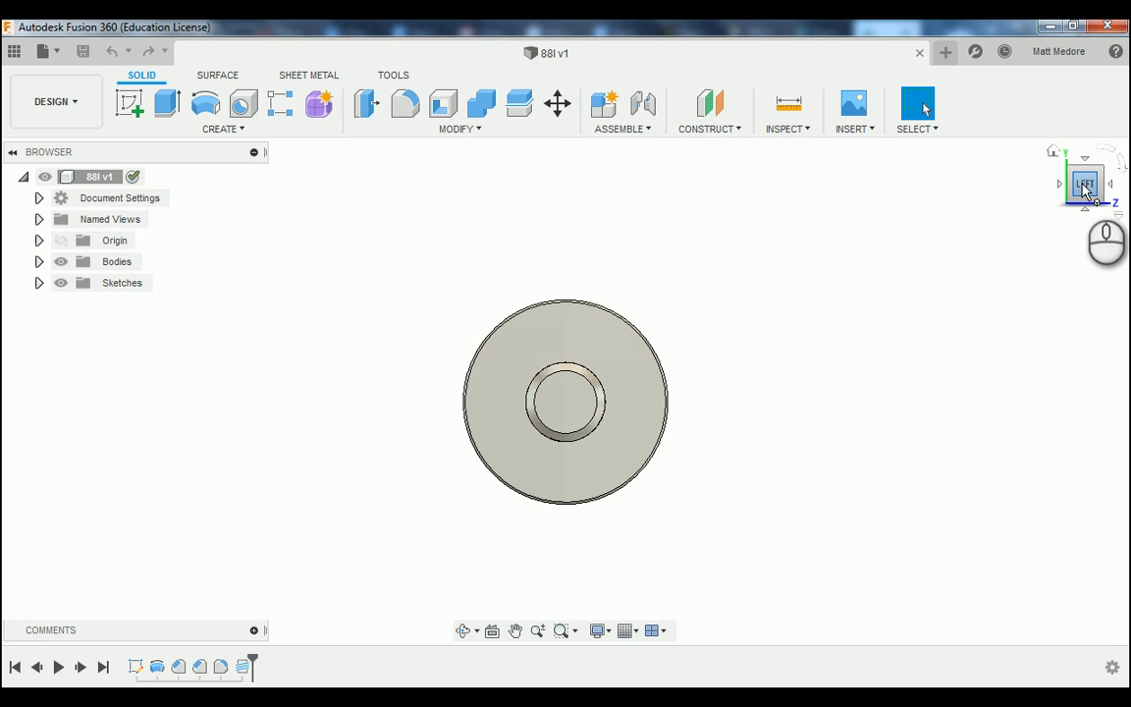
right_click(1084, 190)
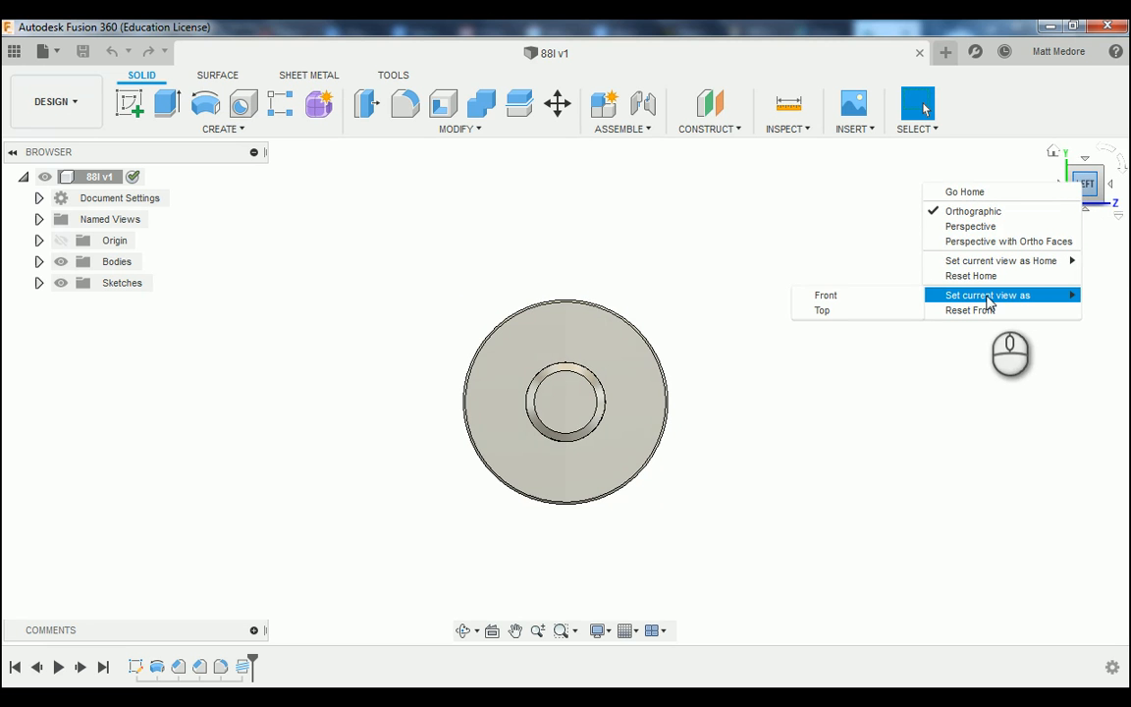
left_click(853, 296)
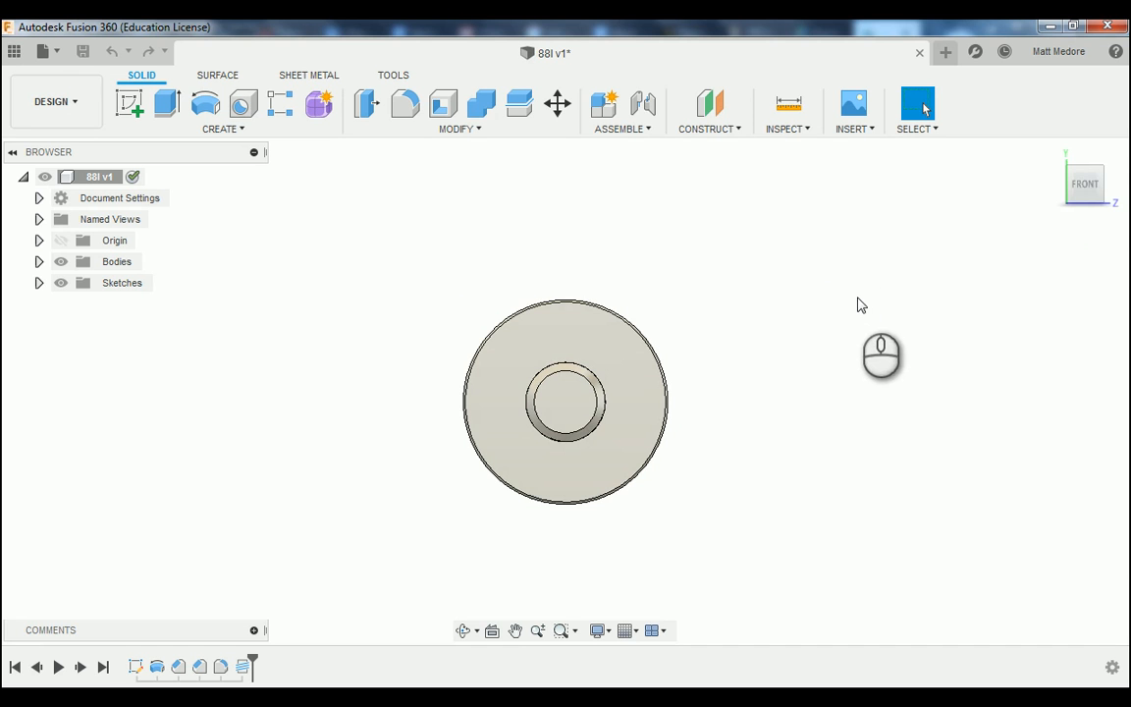
Save the design as a new version with the description "User Saved".
middle_click_drag(1018, 280, 976, 288, "shift")
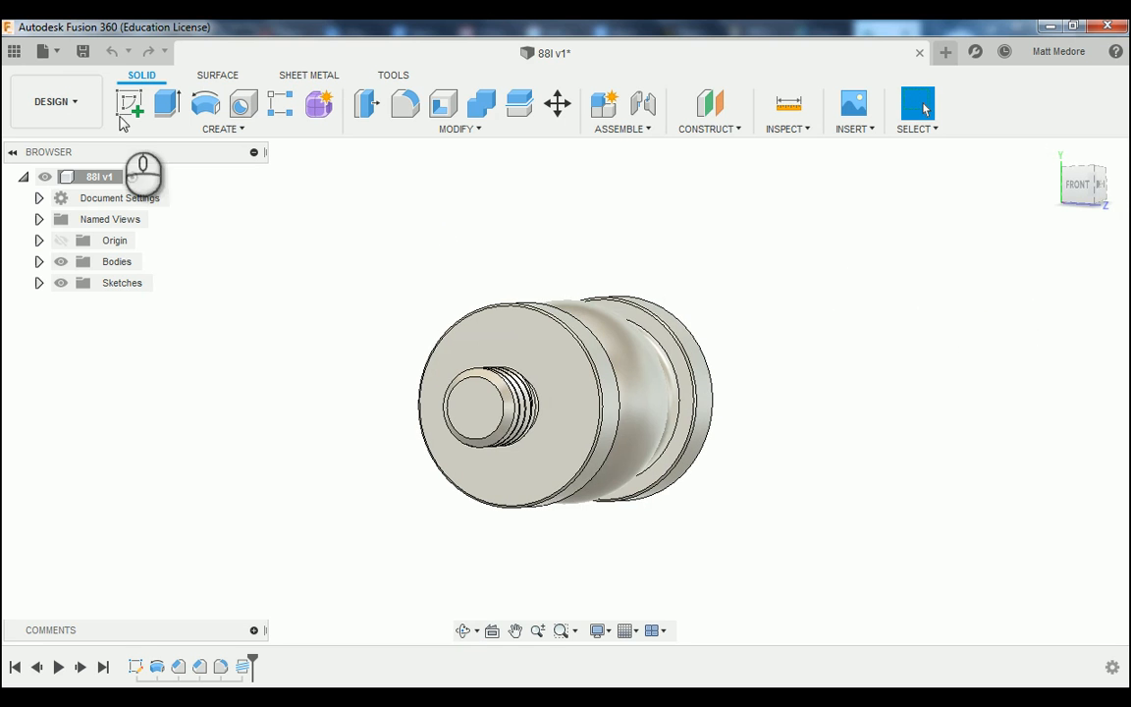
left_click(82, 51)
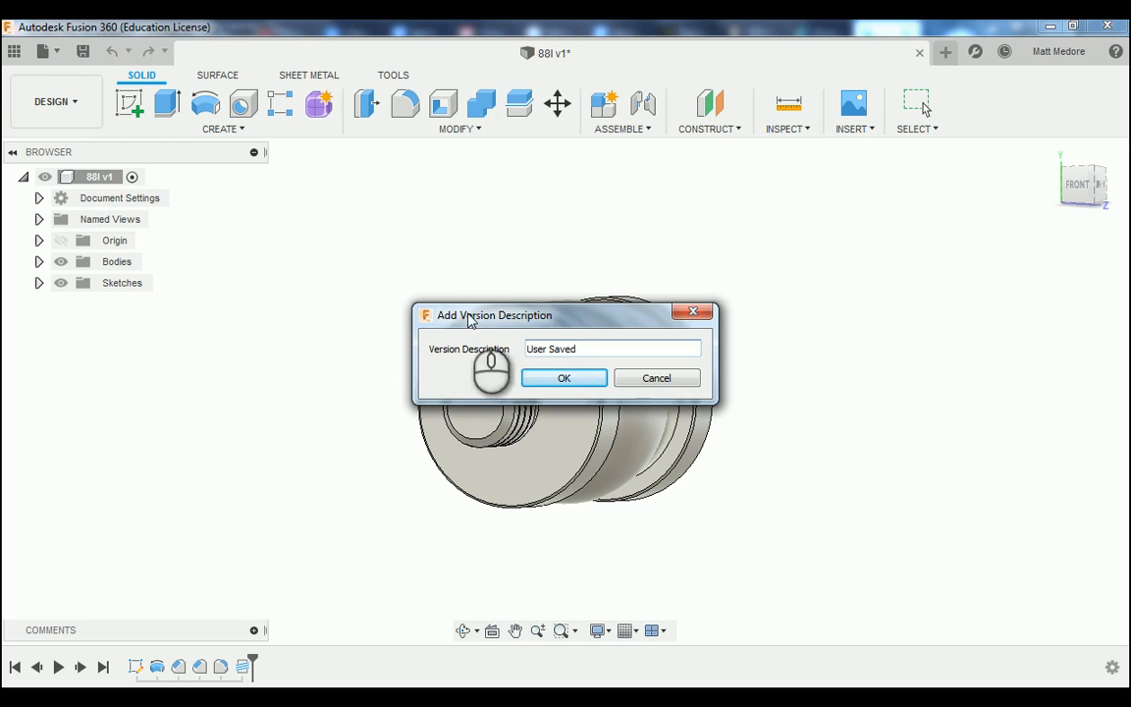
left_click(550, 379)
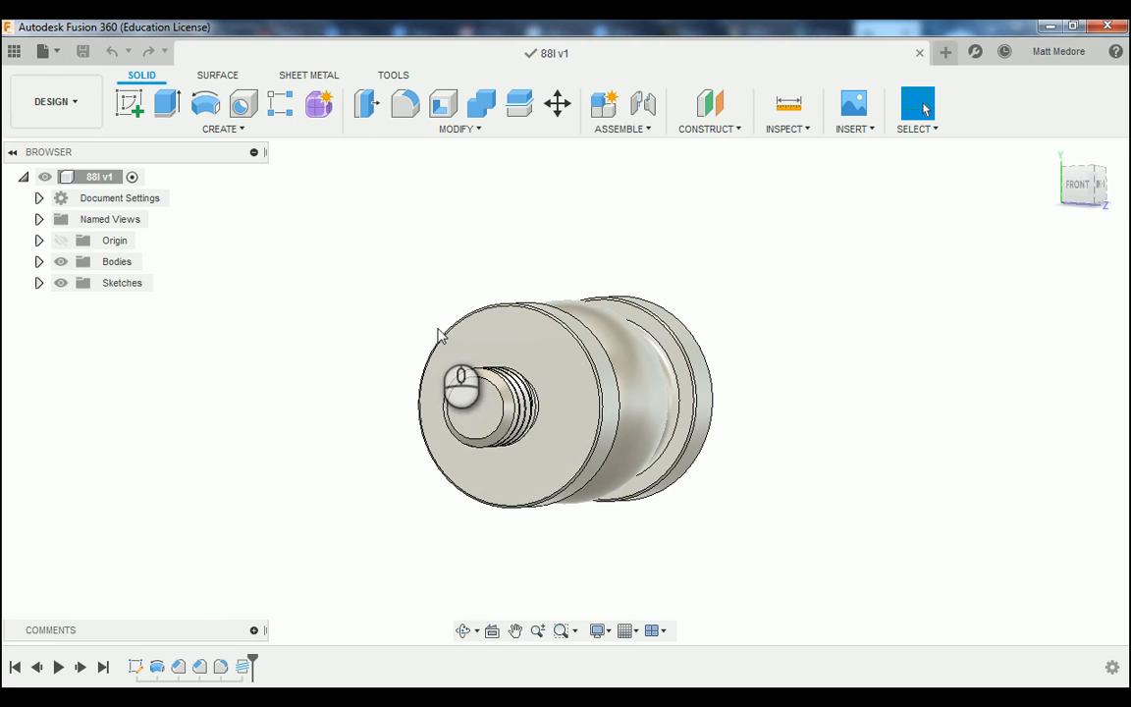
Create a new drawing of the full assembly from the design, using the Cougar Mfg Title Block template.
left_click(69, 117)
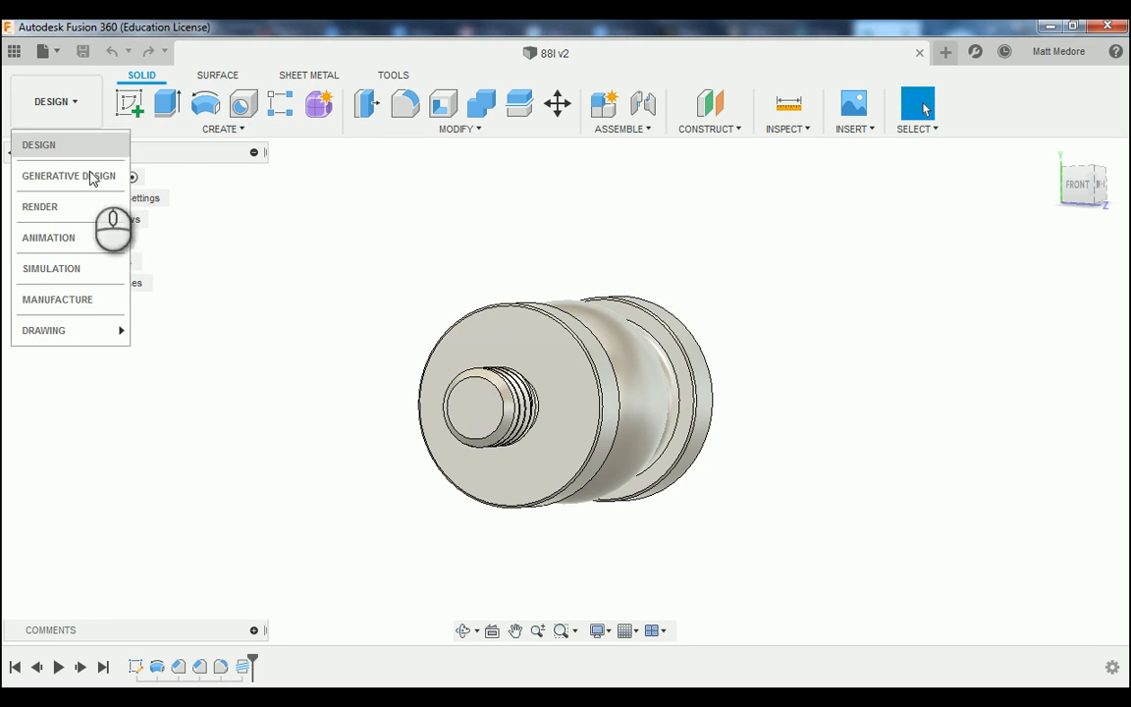
mouse_move(88, 338)
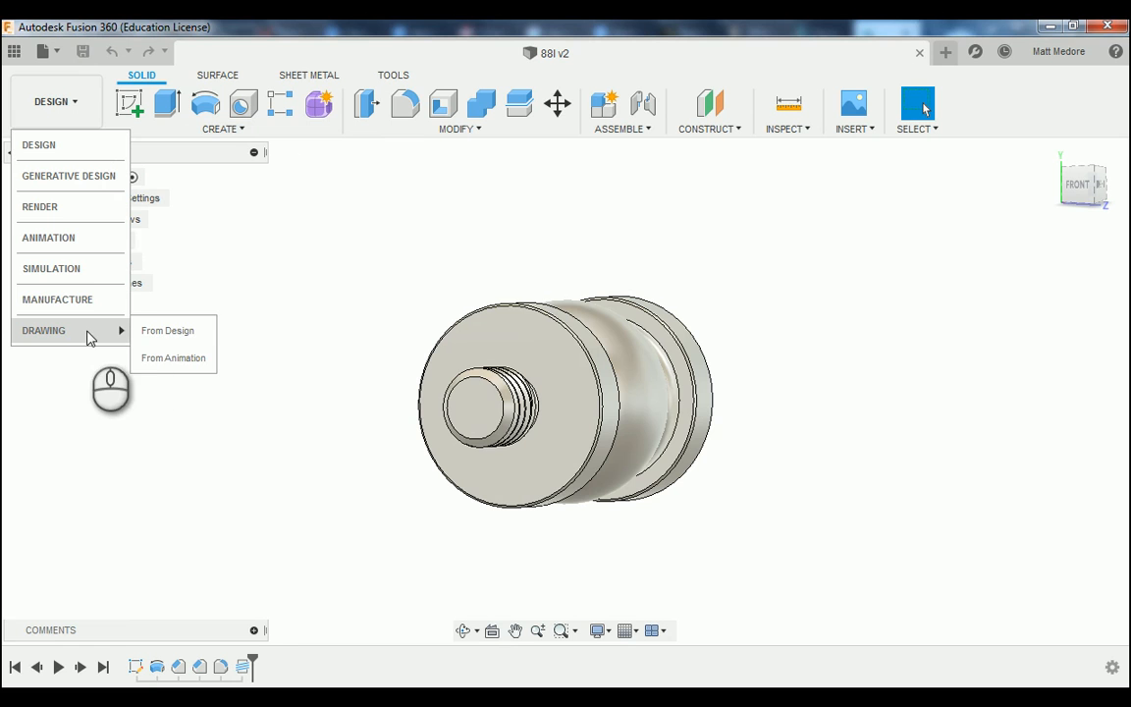
left_click(167, 331)
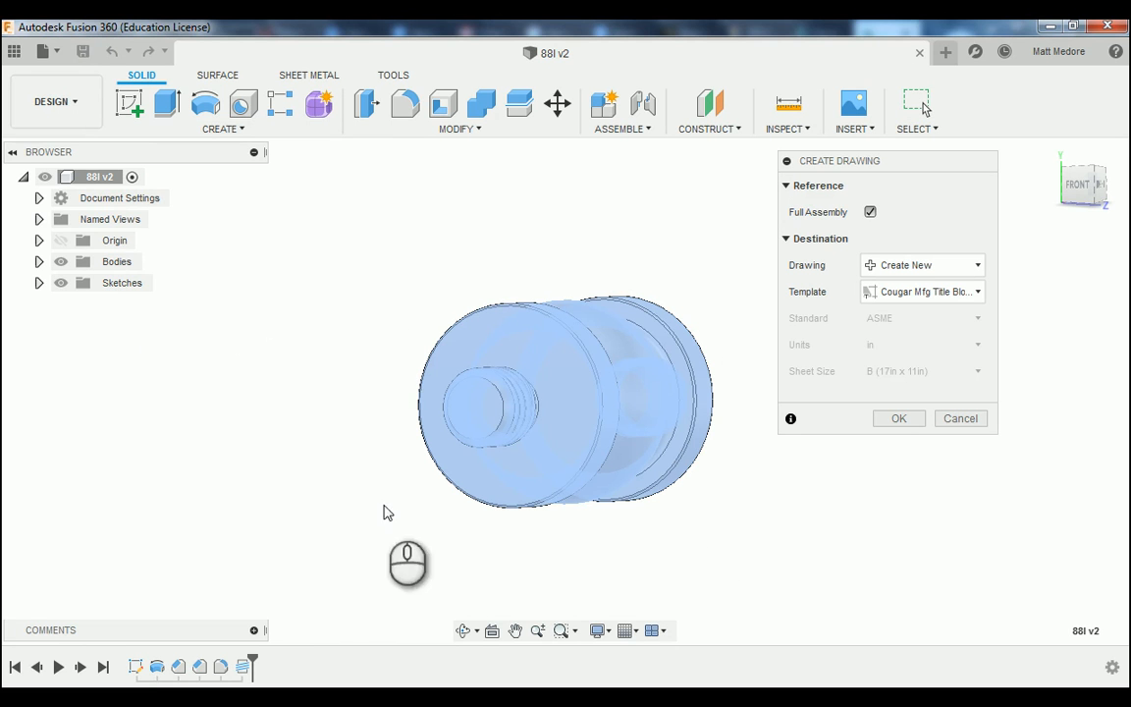
scroll(265, 392, "down", 2)
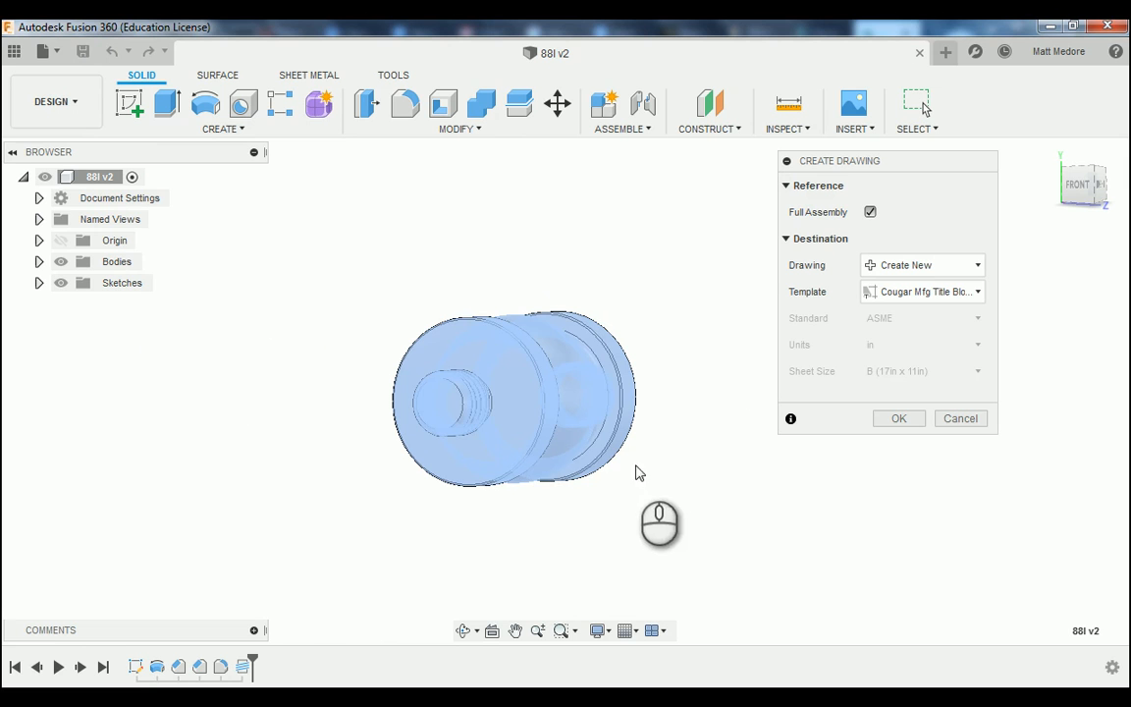
scroll(636, 473, "up", 1)
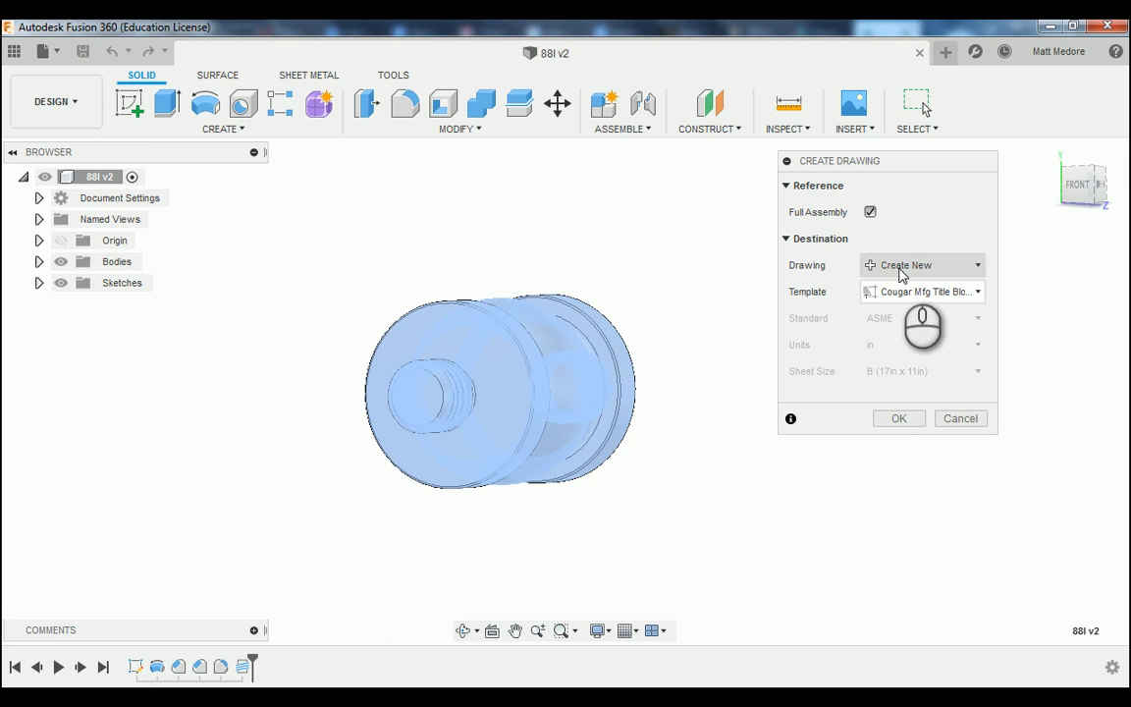
left_click(927, 294)
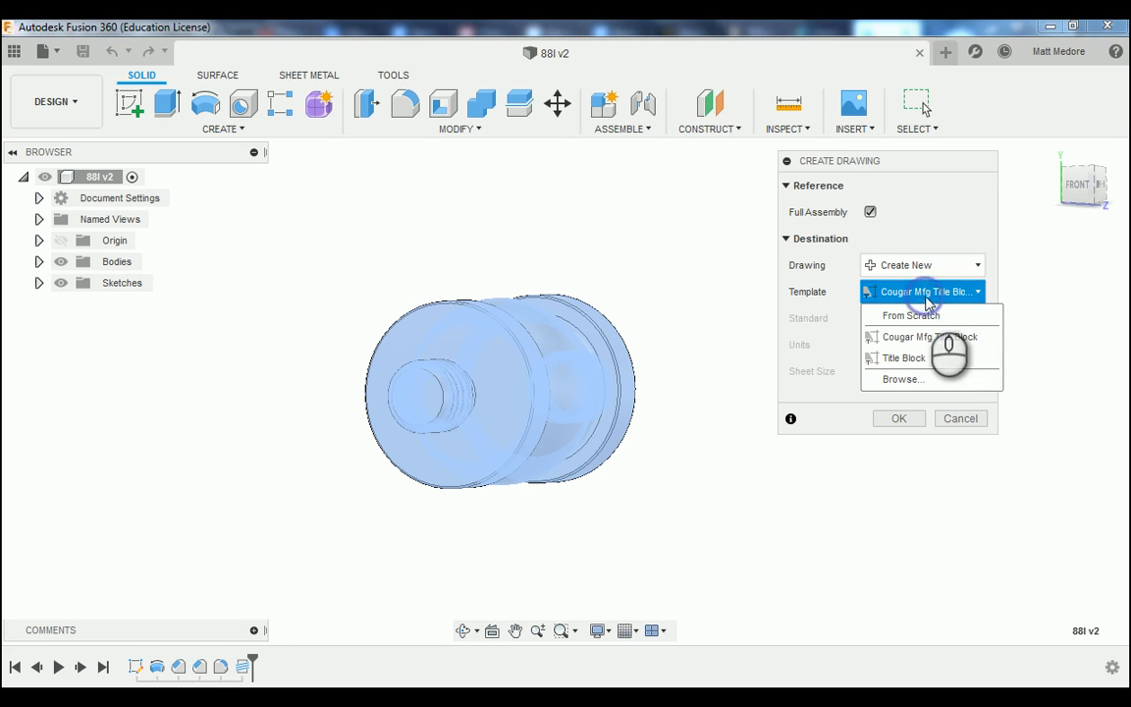
left_click(957, 345)
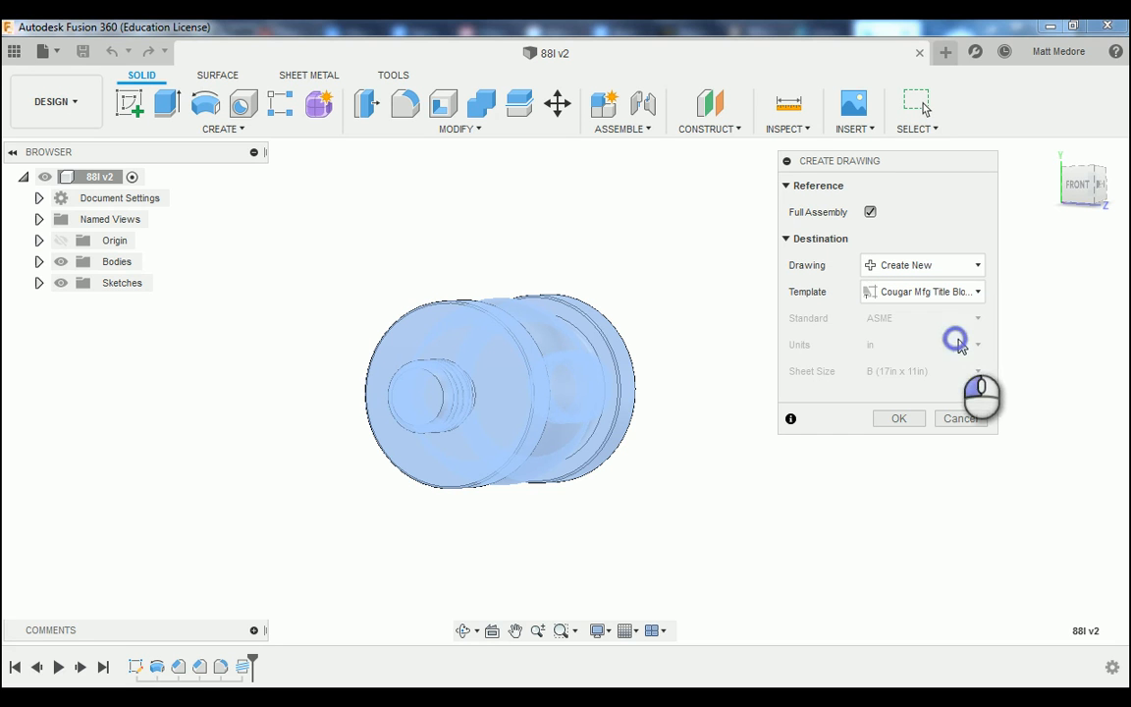
left_click(917, 420)
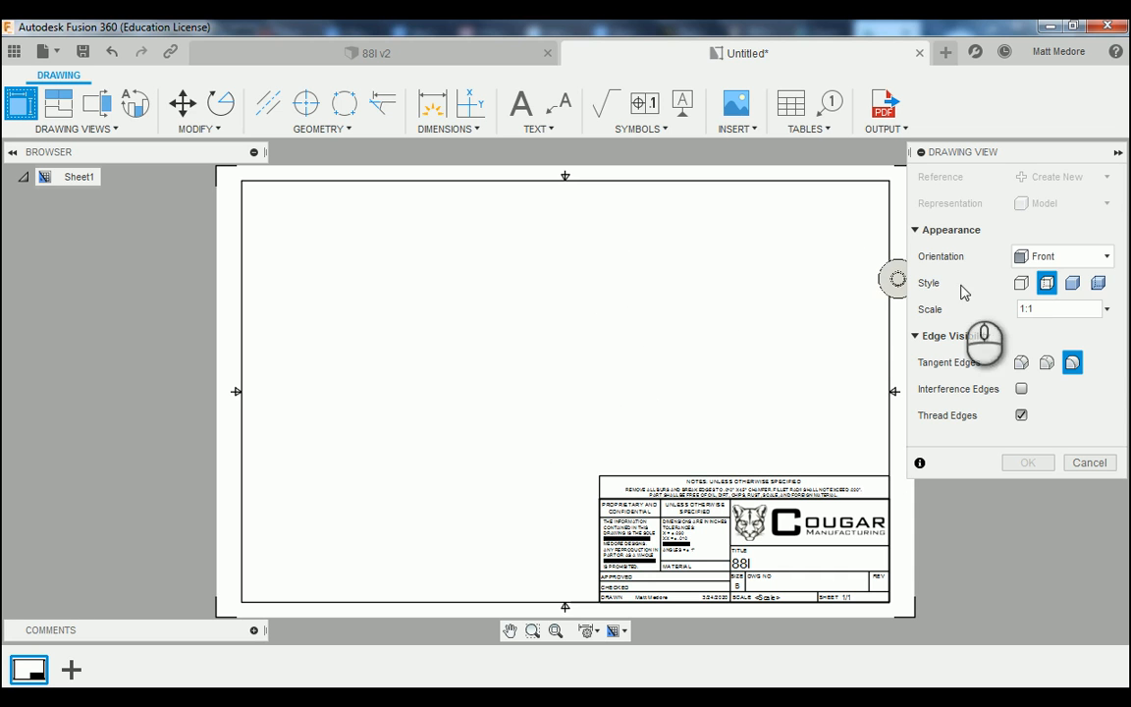
Place a Front base view at 2:1 scale with visible edges only, near the sheet's upper centre.
left_click(1109, 315)
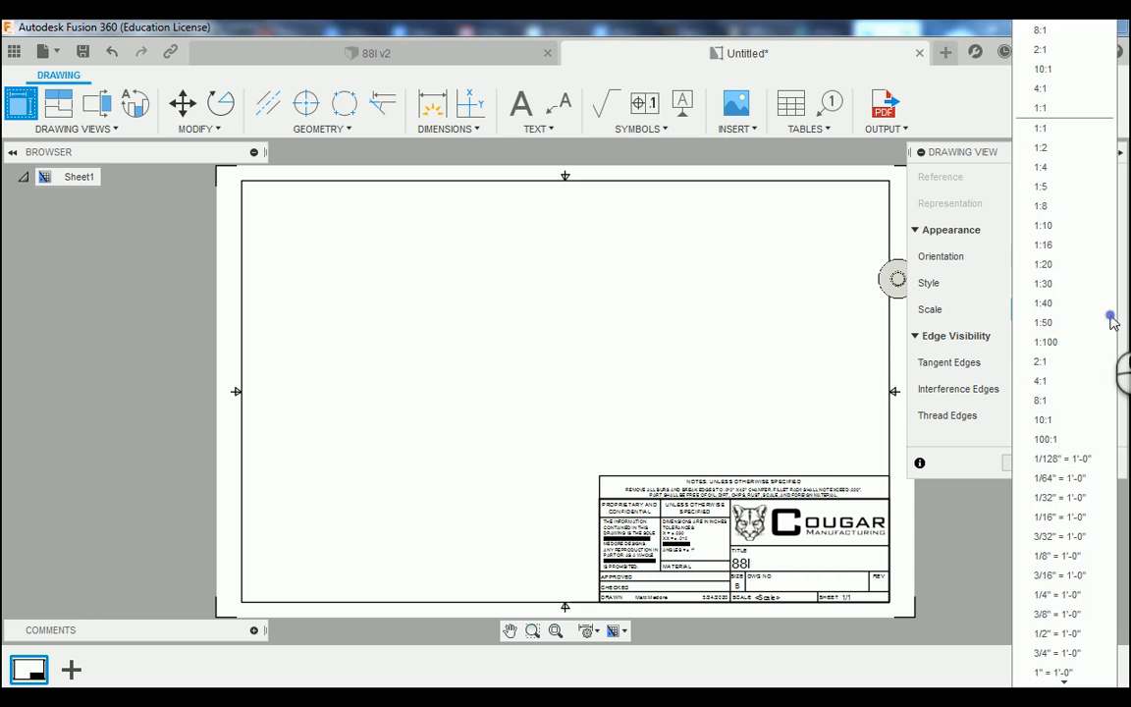
left_click(1071, 361)
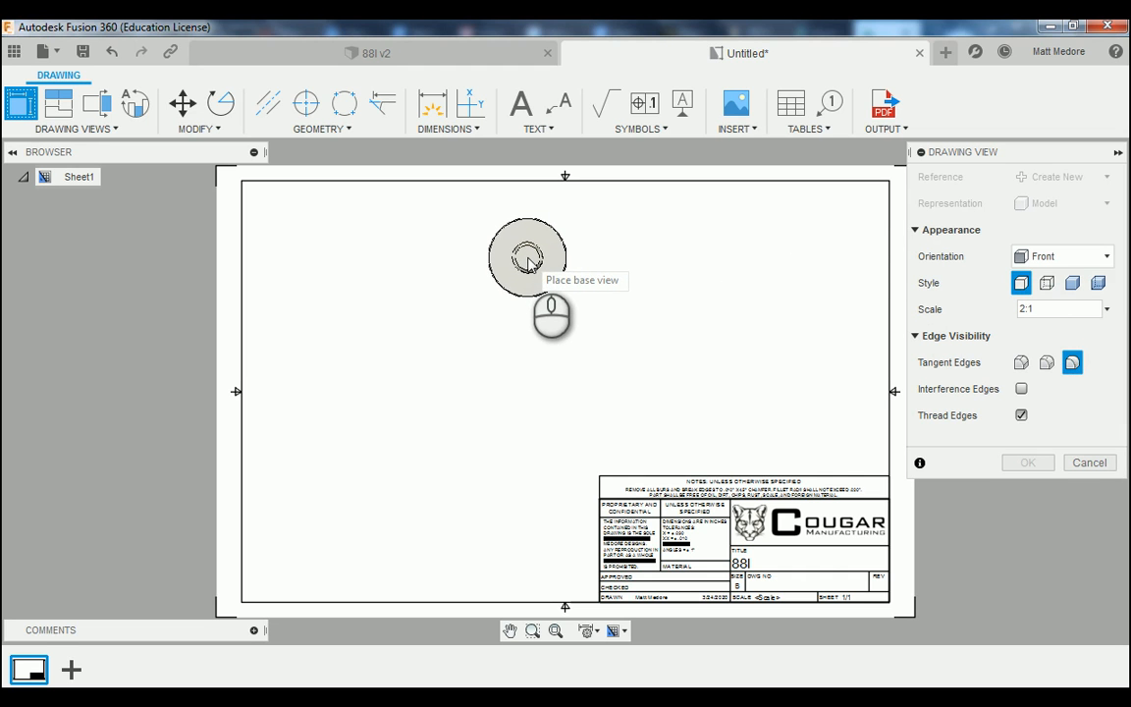
left_click(528, 260)
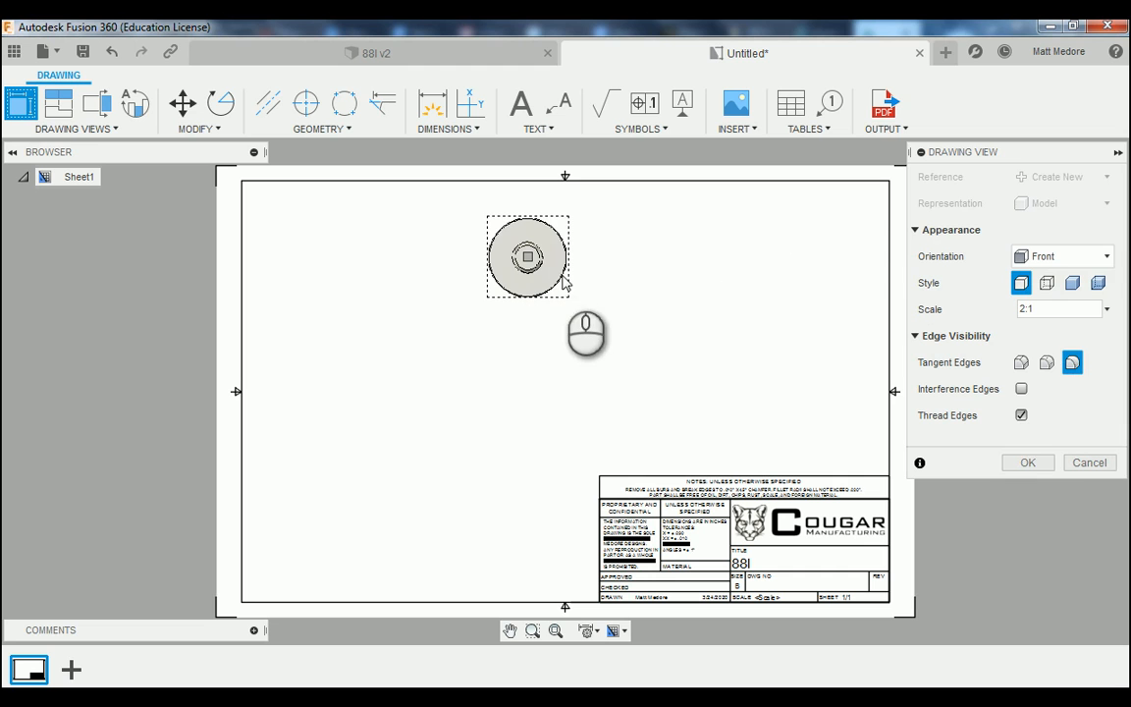
left_click(1028, 463)
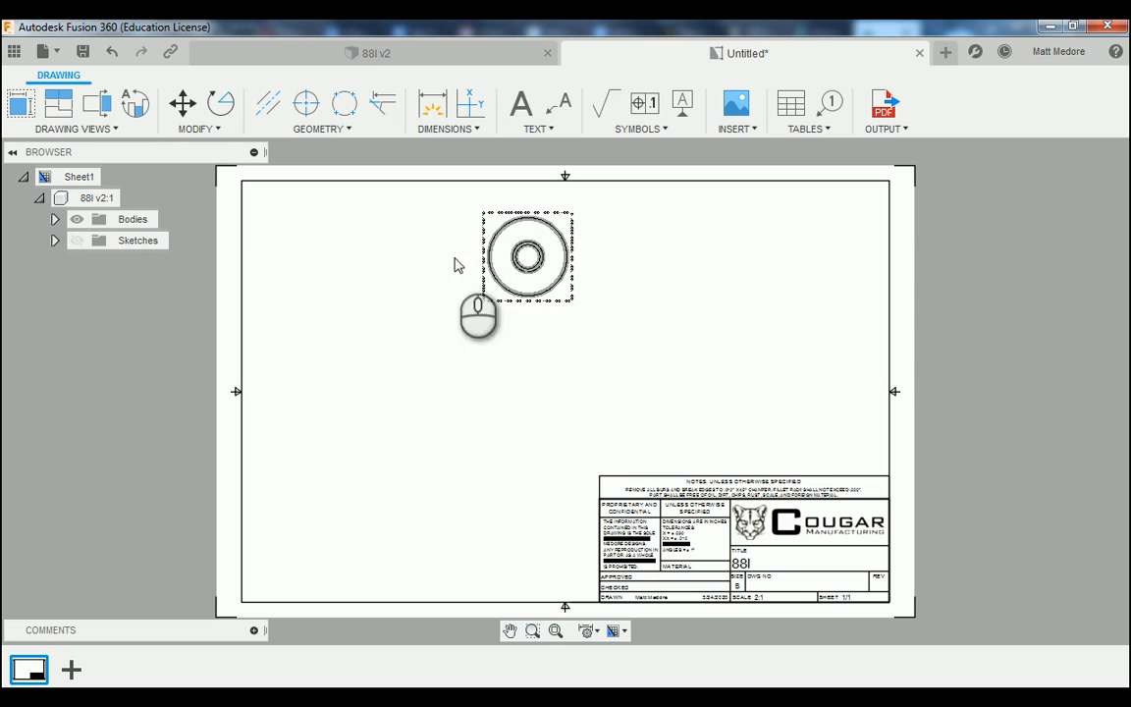
Project a side view to the right of the base view and an isometric view into the sheet's lower-left area.
left_click(78, 131)
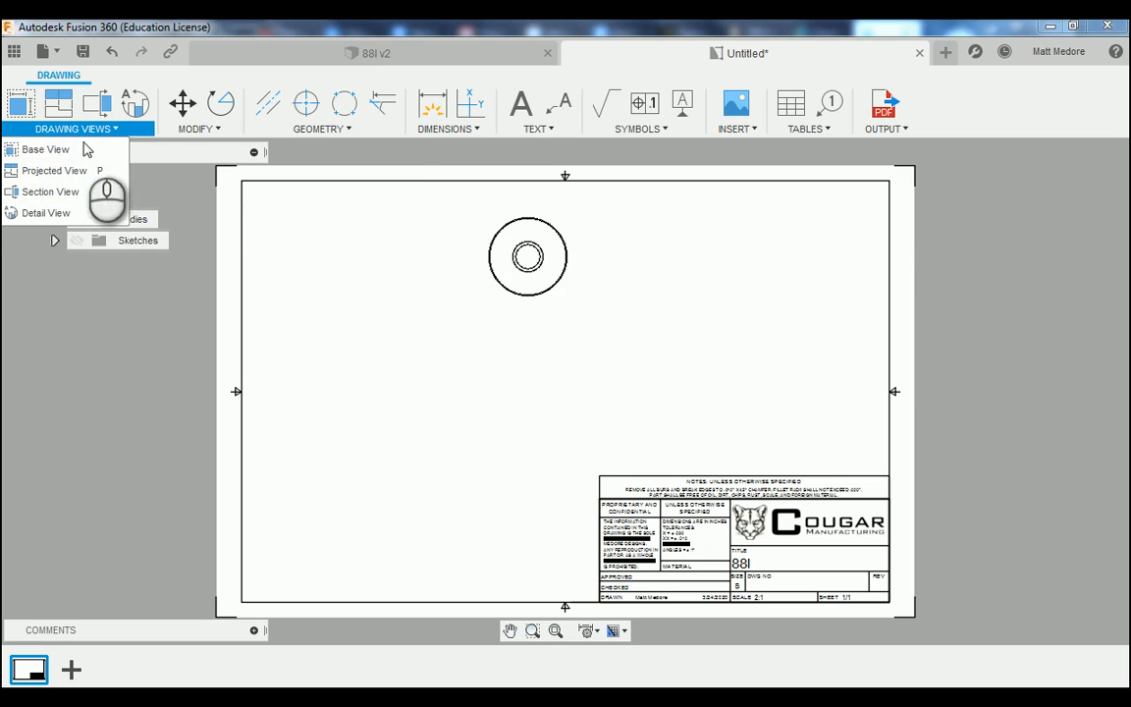
left_click(78, 180)
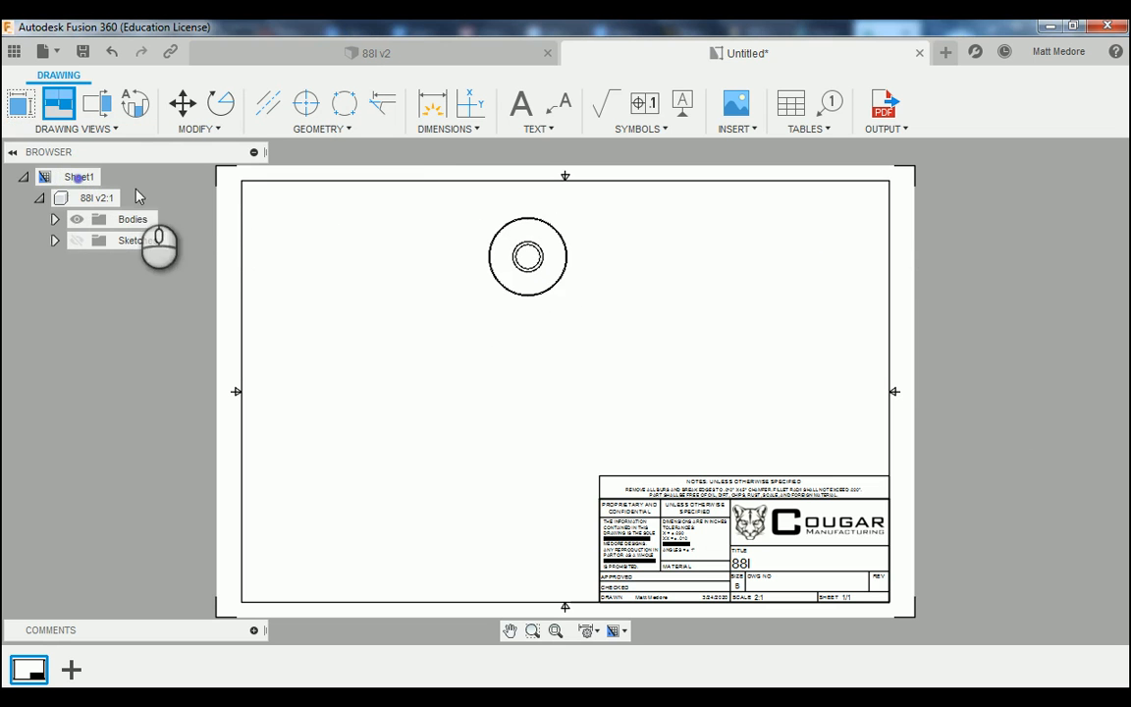
left_click(495, 232)
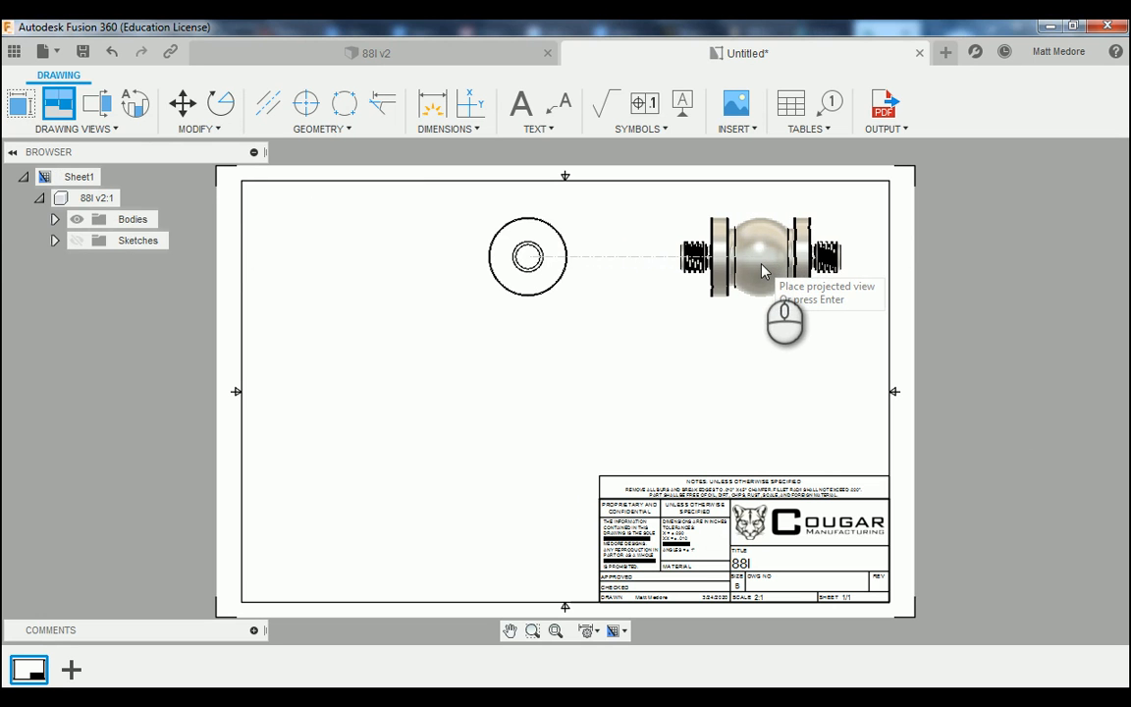
left_click(764, 272)
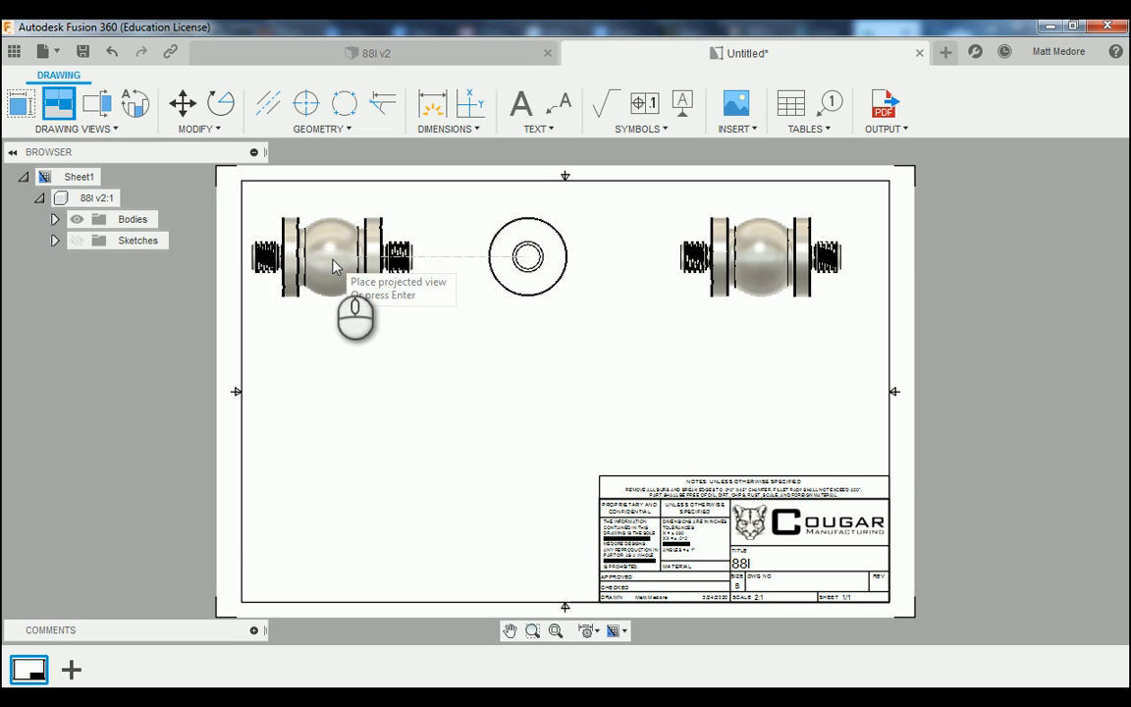
left_click(336, 501)
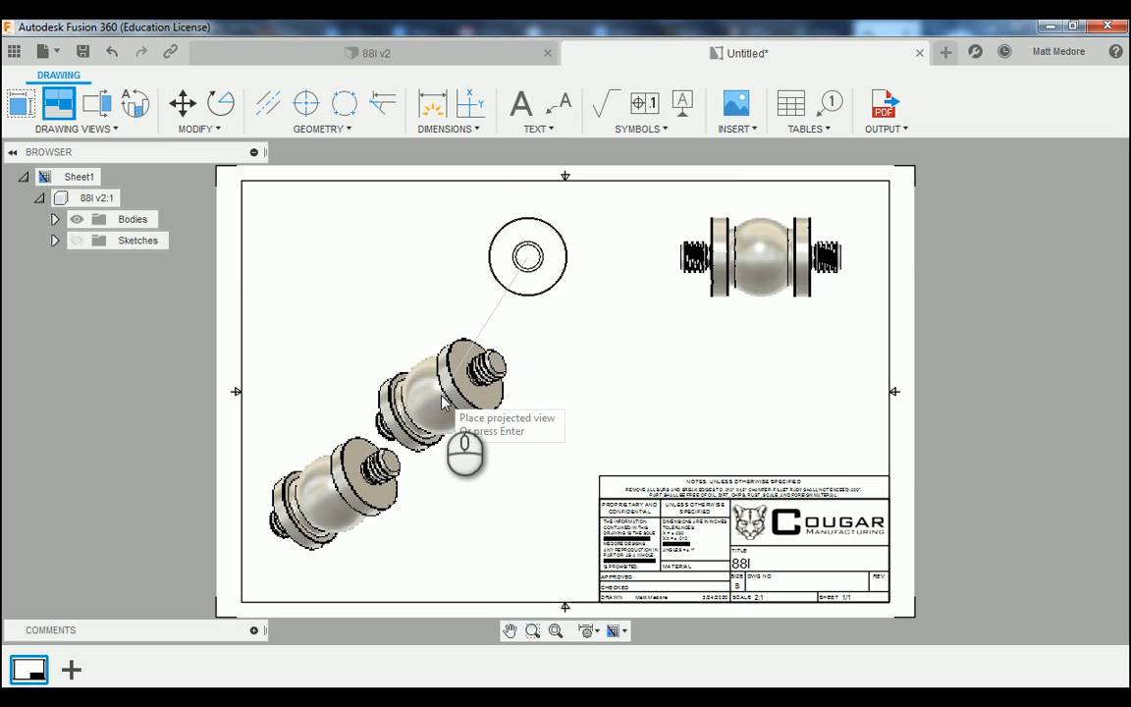
key("Return")
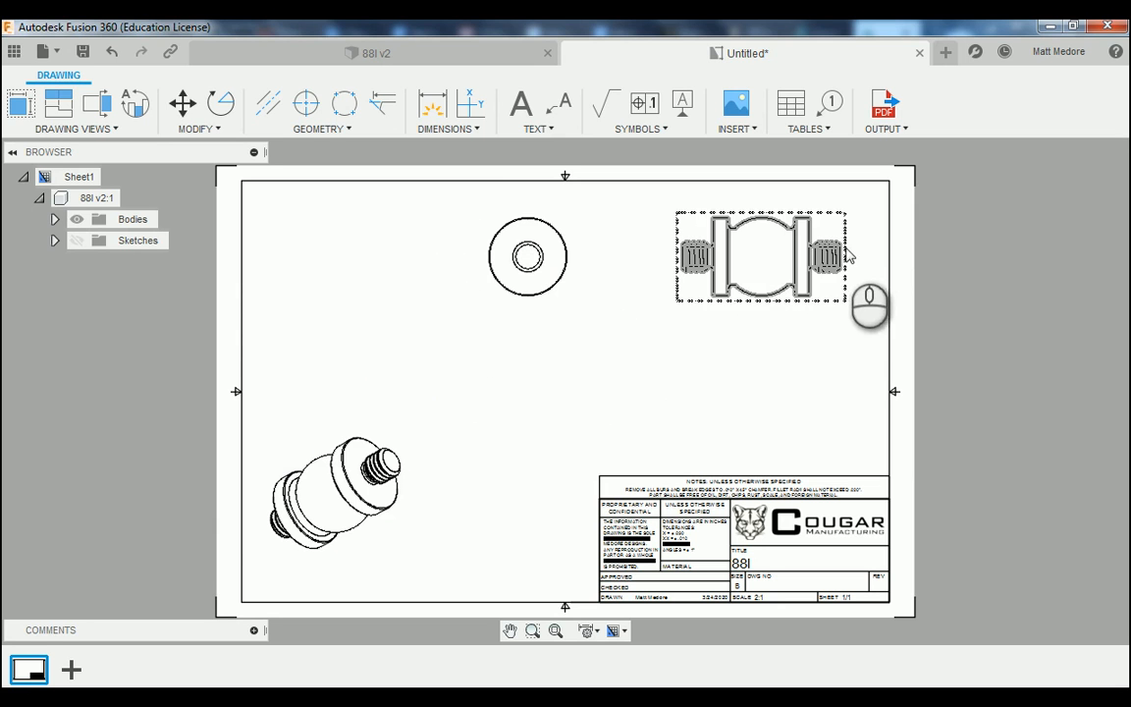
Show full-length tangent edges in the projected side view.
left_click(780, 265)
double_click(780, 265)
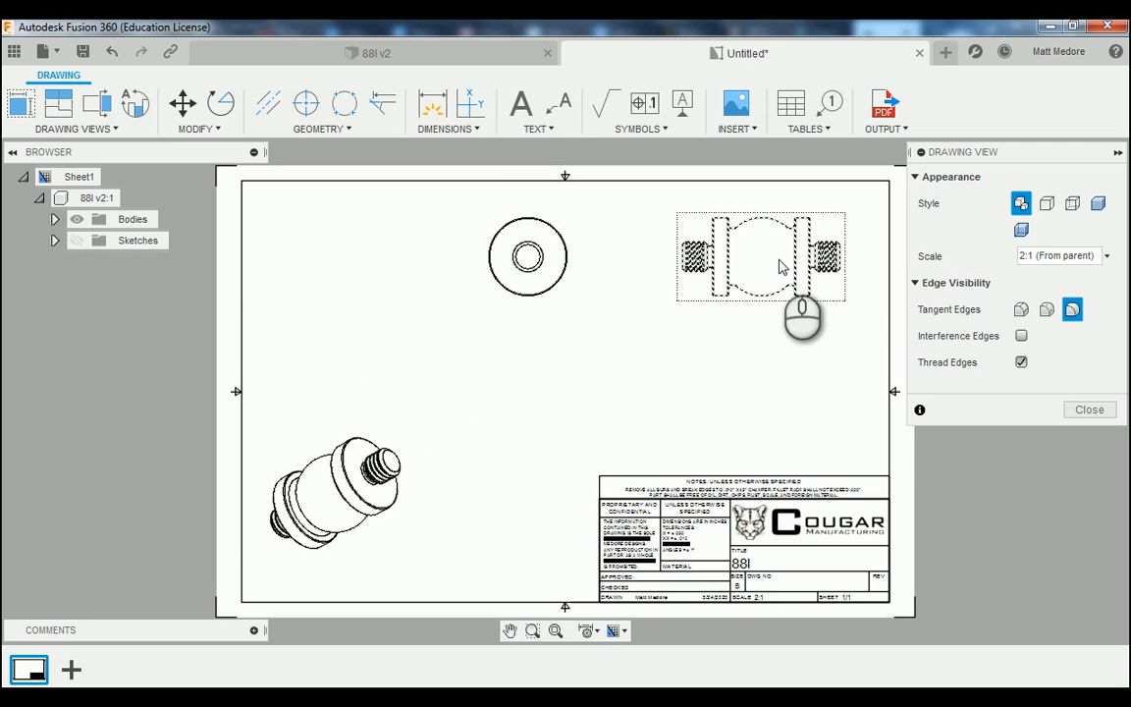
left_click(1021, 310)
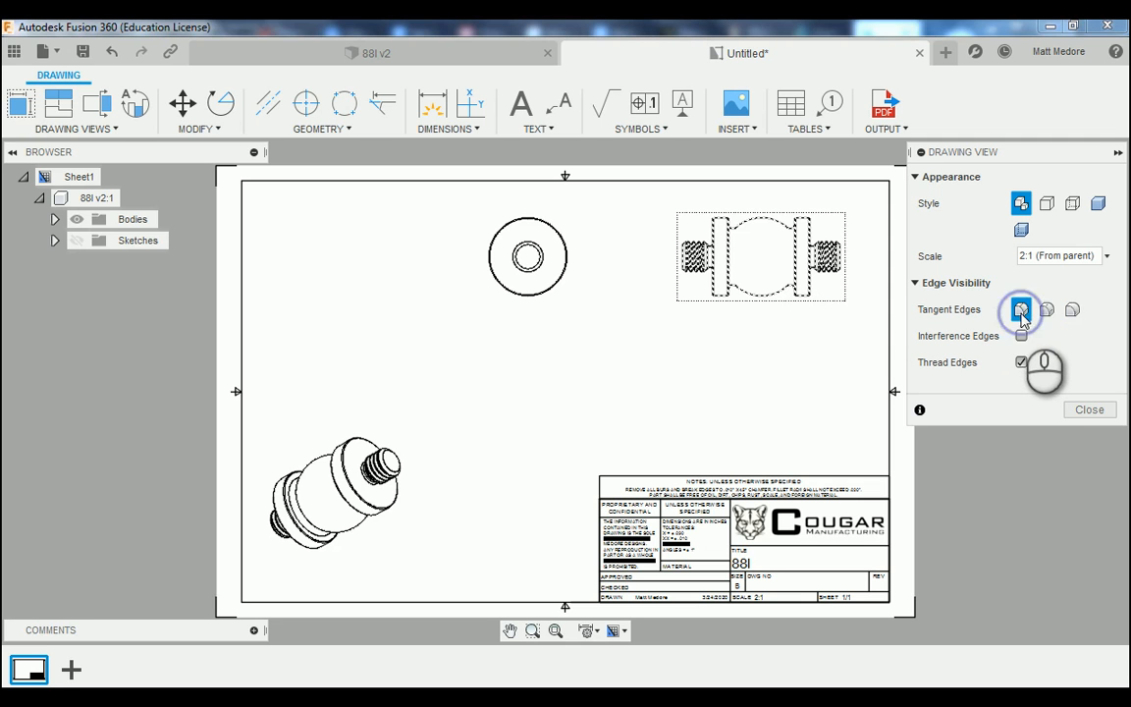
left_click(1088, 411)
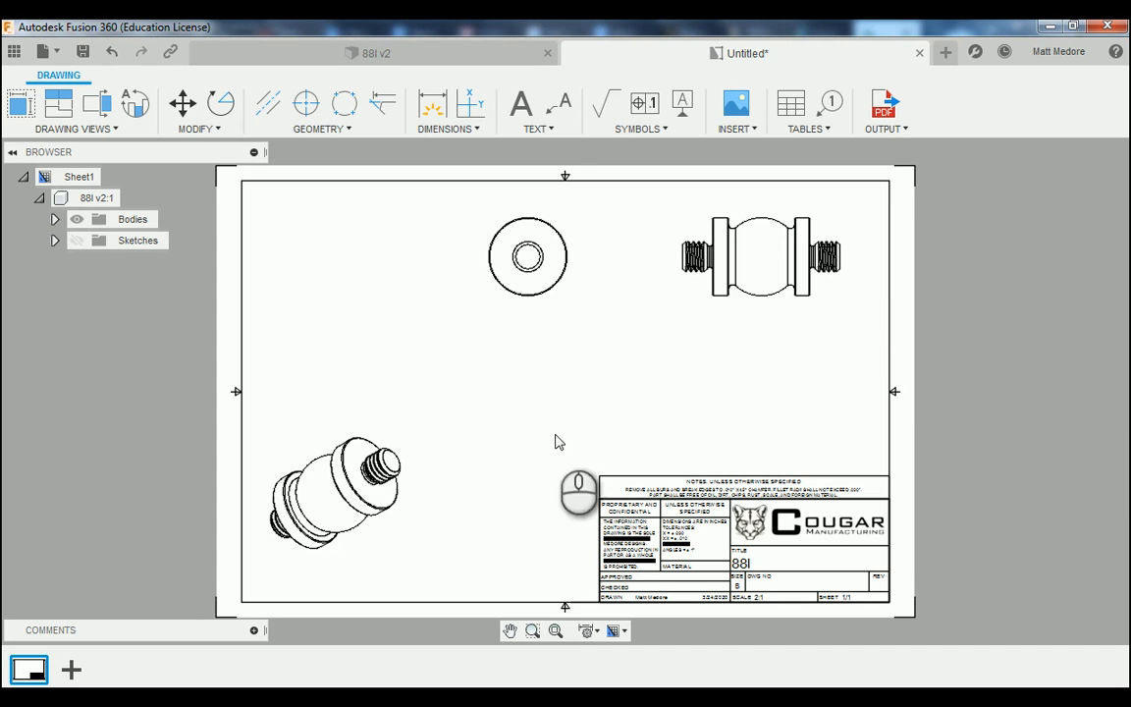
Change the isometric view's style to shaded.
left_click(304, 513)
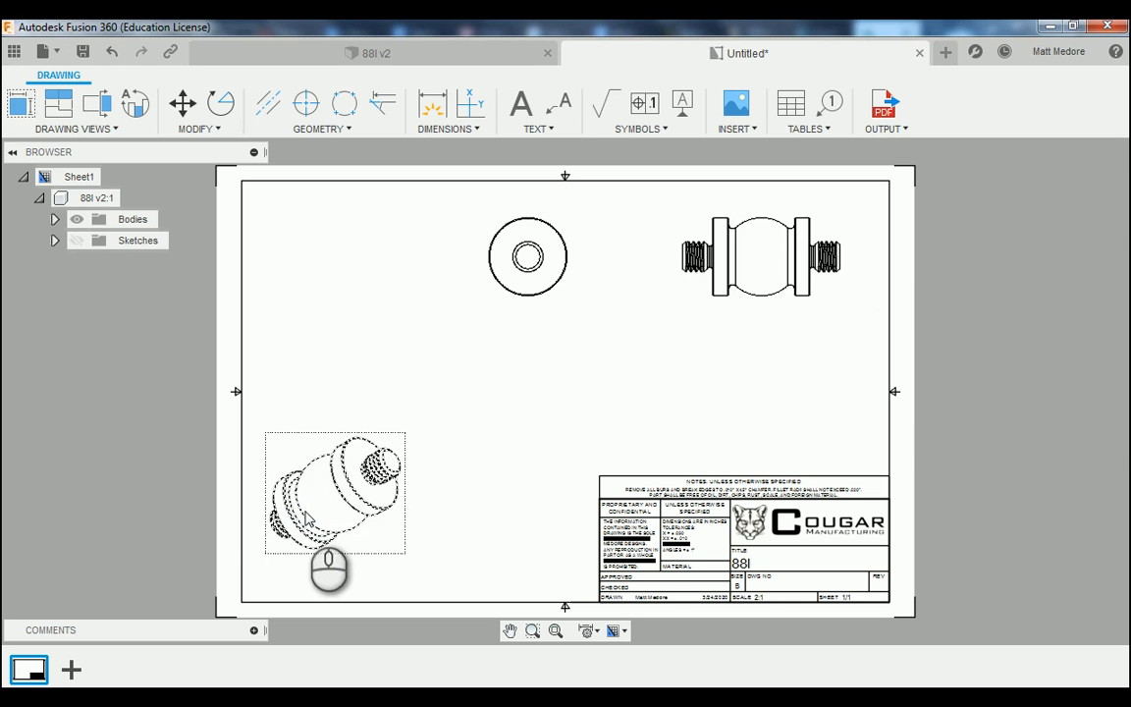
double_click(304, 513)
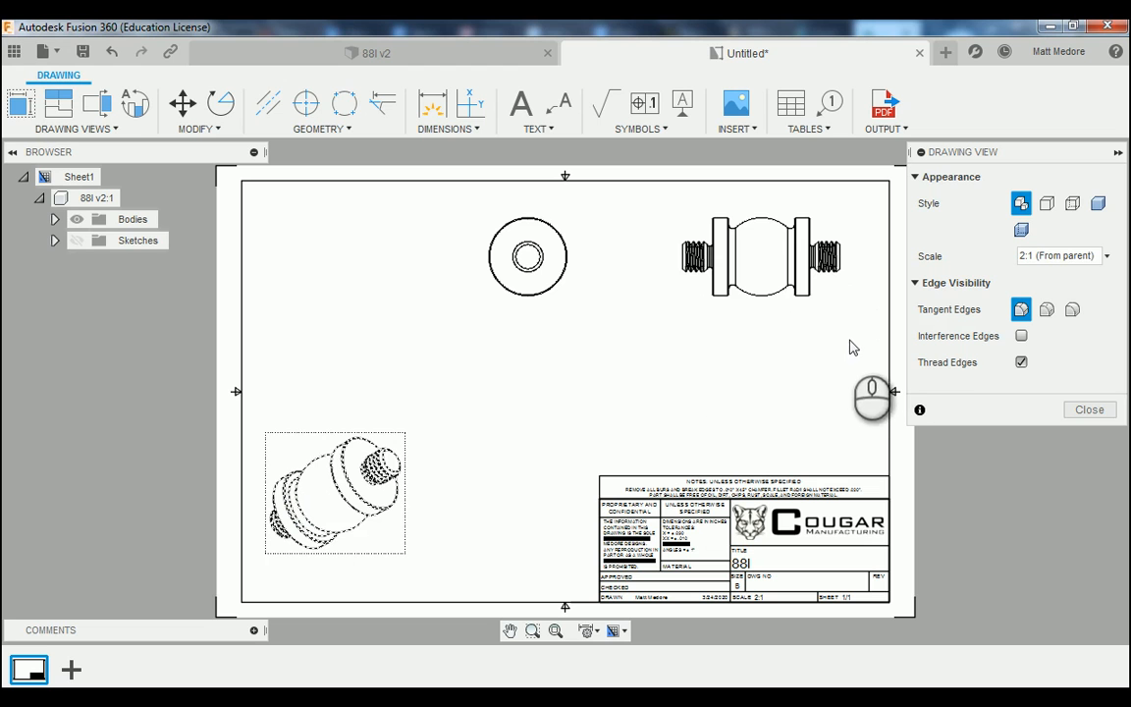
left_click(1100, 205)
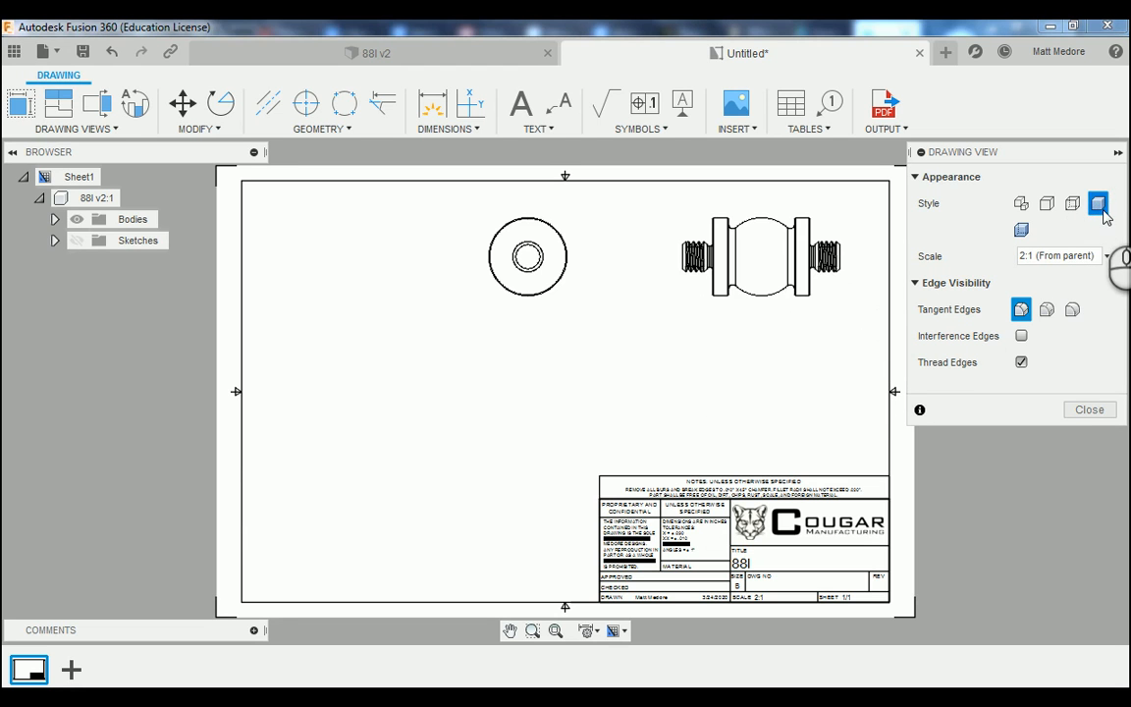
left_click(1089, 409)
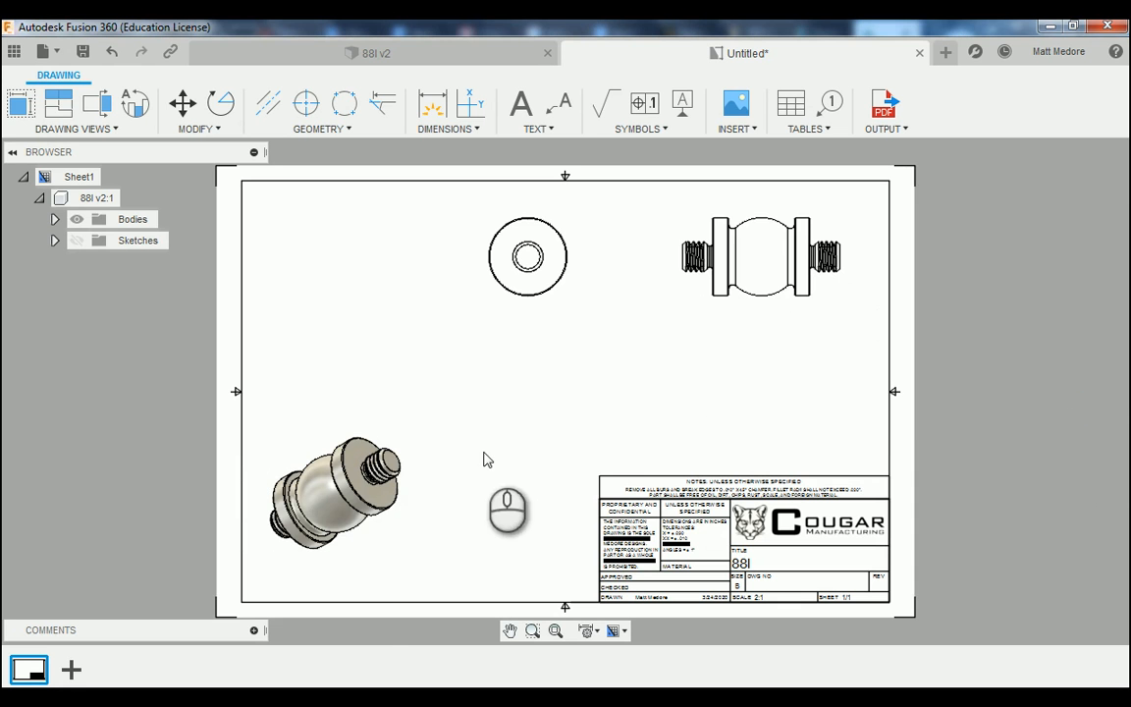
scroll(353, 570, "up", 4)
left_click(310, 339)
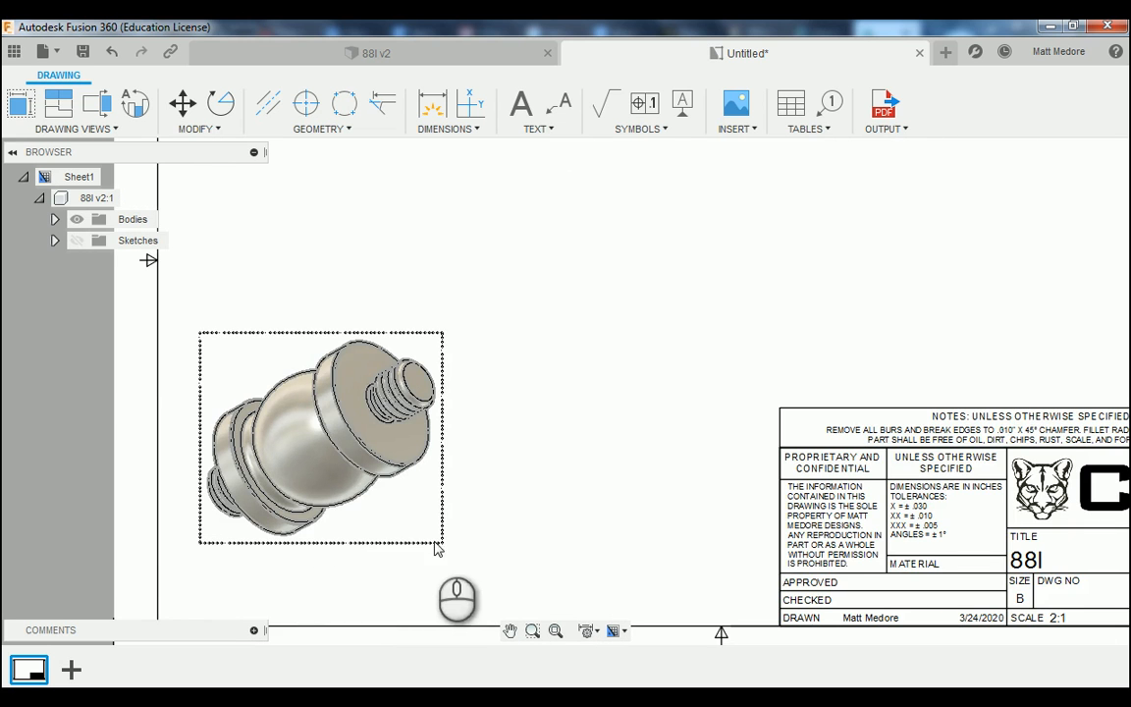
scroll(422, 538, "down", 4)
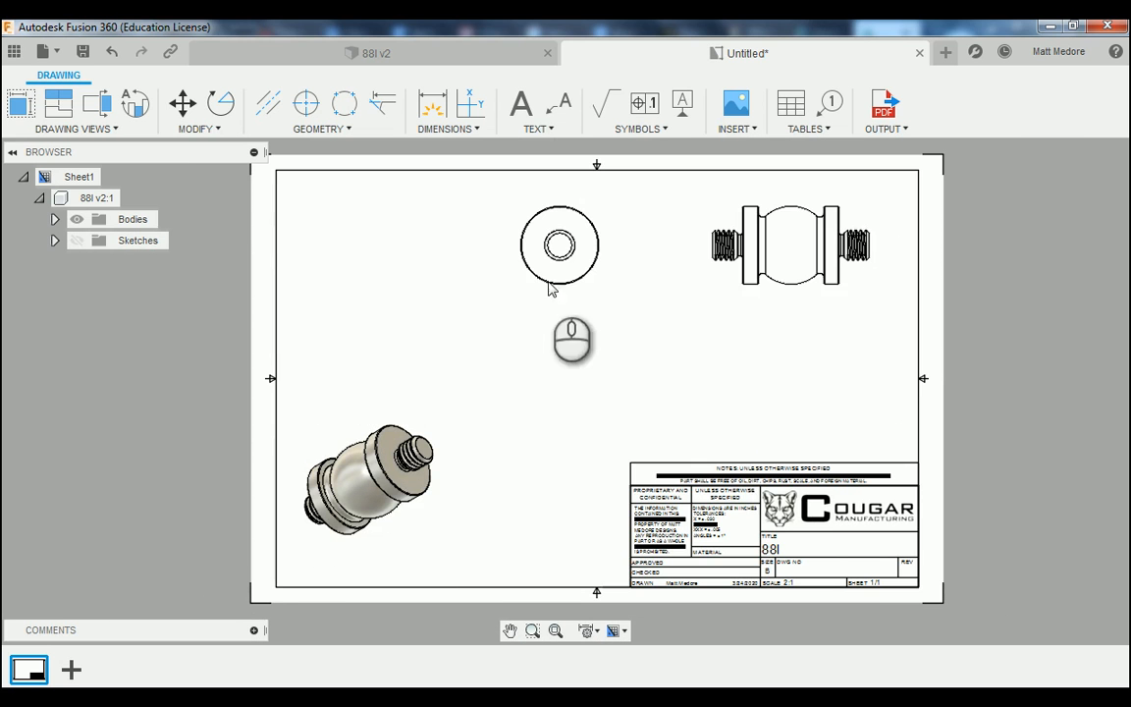
Start a section view of the circular base view, with a horizontal cutting line through its centre extending past both sides.
scroll(619, 226, "up", 1)
scroll(636, 355, "down", 1)
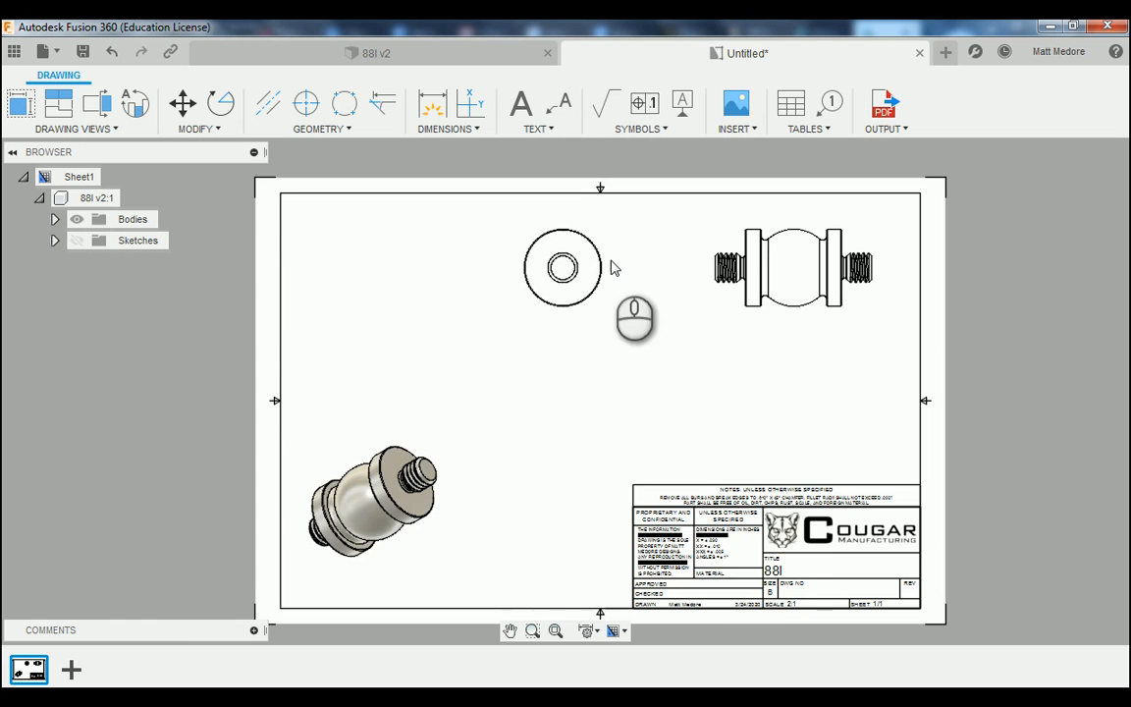
scroll(619, 260, "up", 1)
scroll(564, 239, "up", 3)
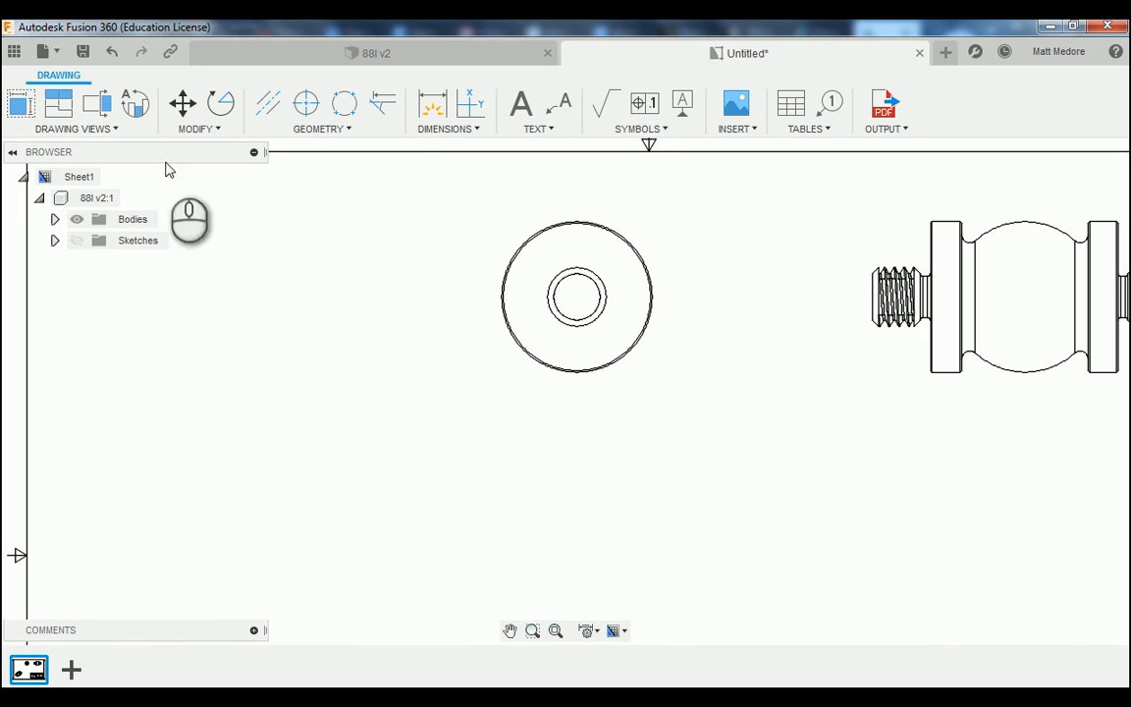
left_click(96, 134)
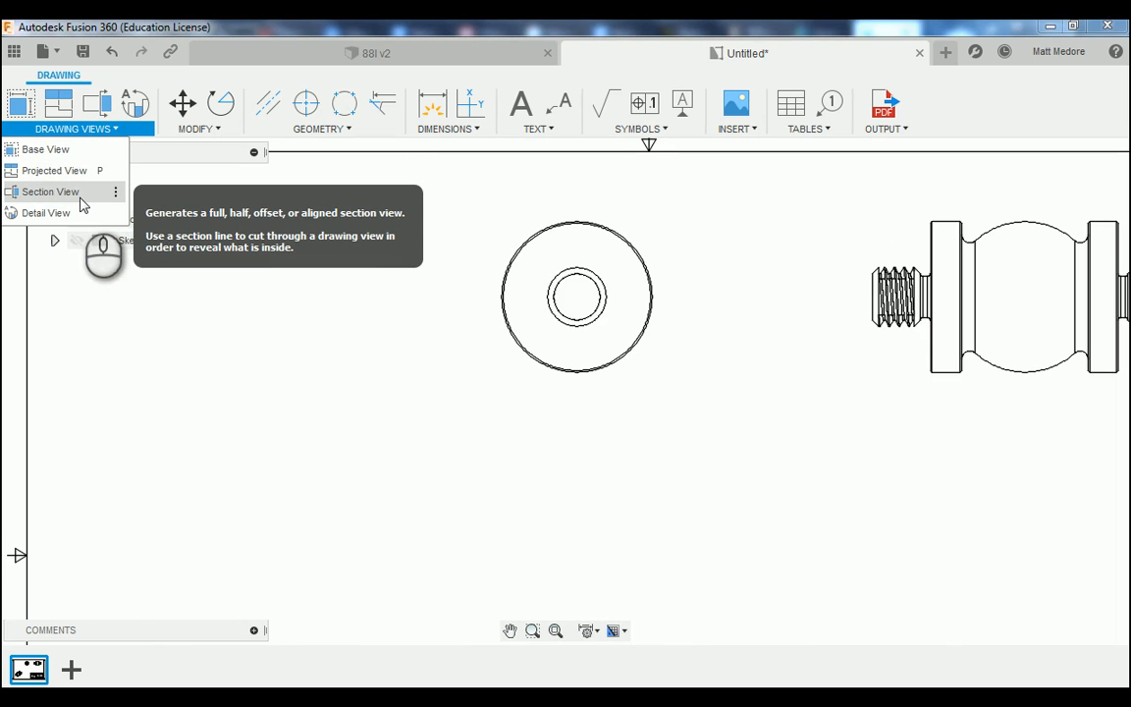
left_click(82, 201)
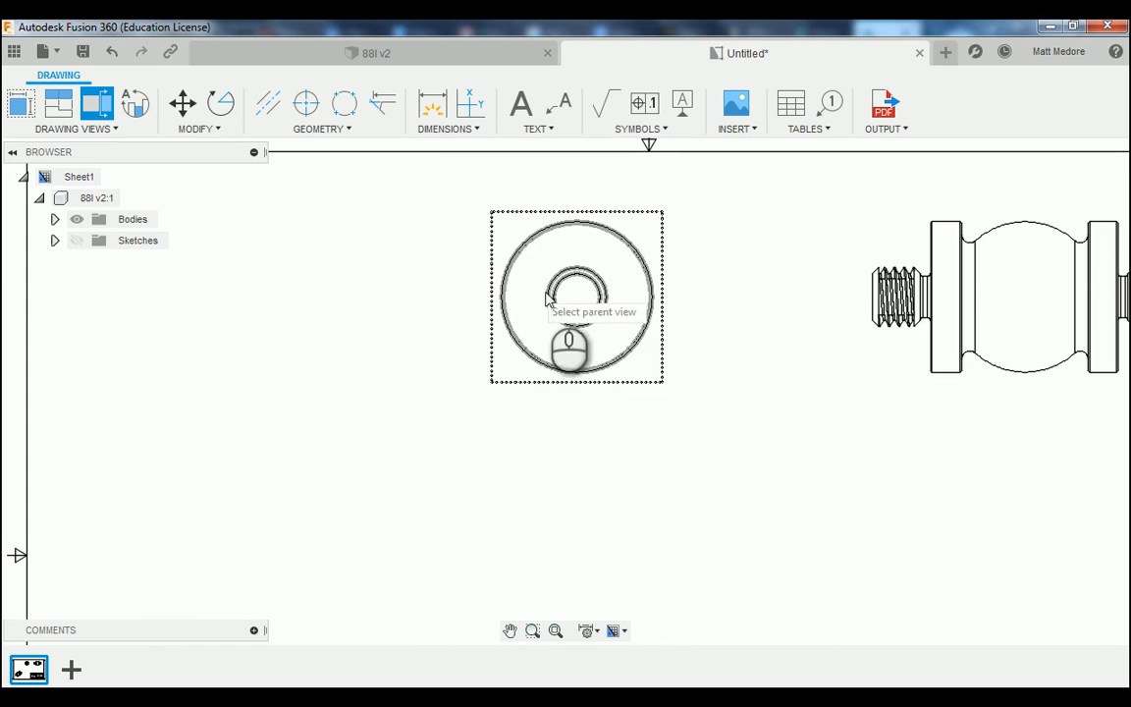
left_click(572, 316)
left_click(504, 297)
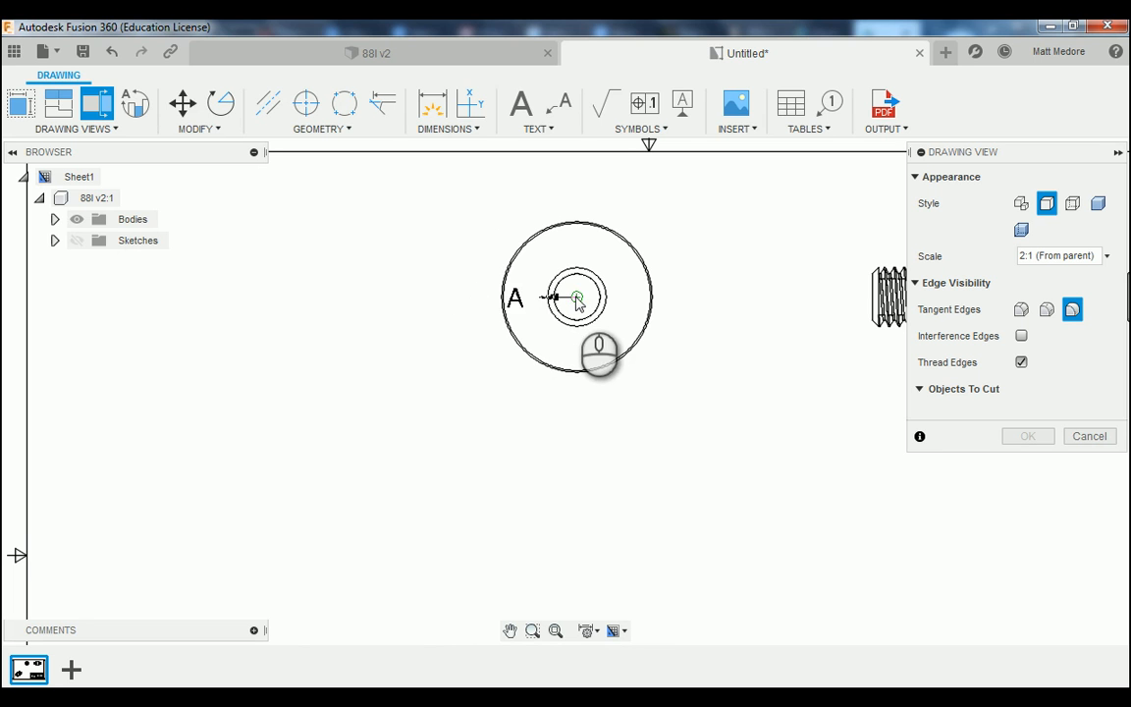
left_click(471, 297)
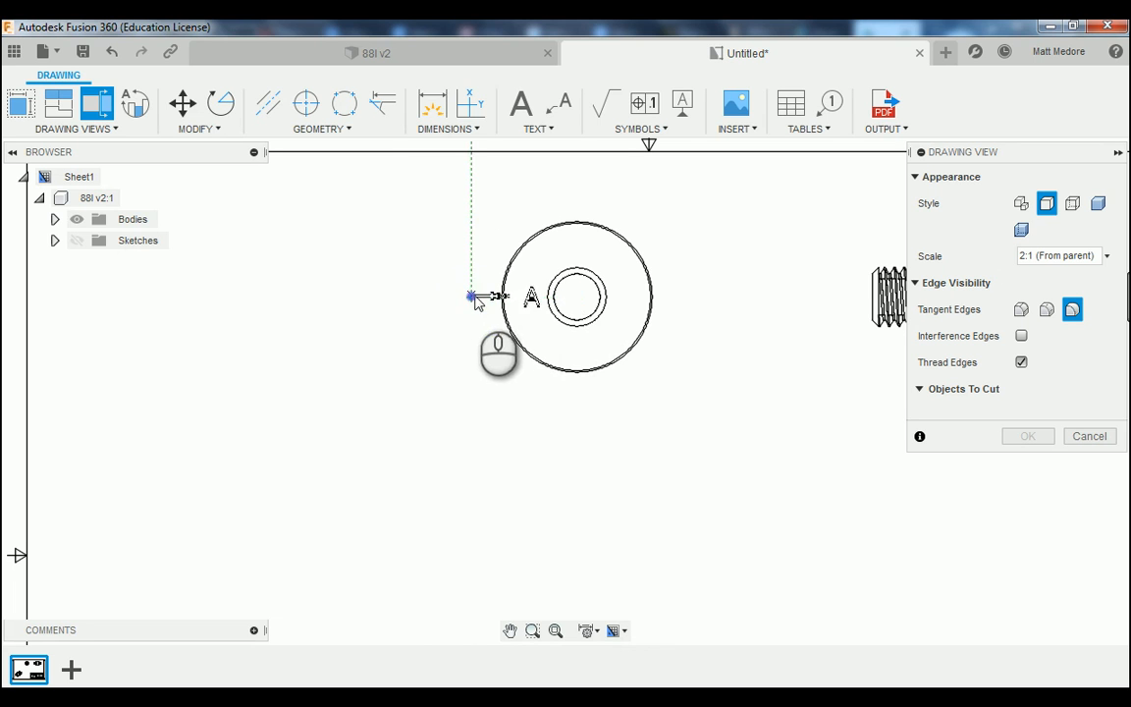
left_click(682, 298)
key("Return")
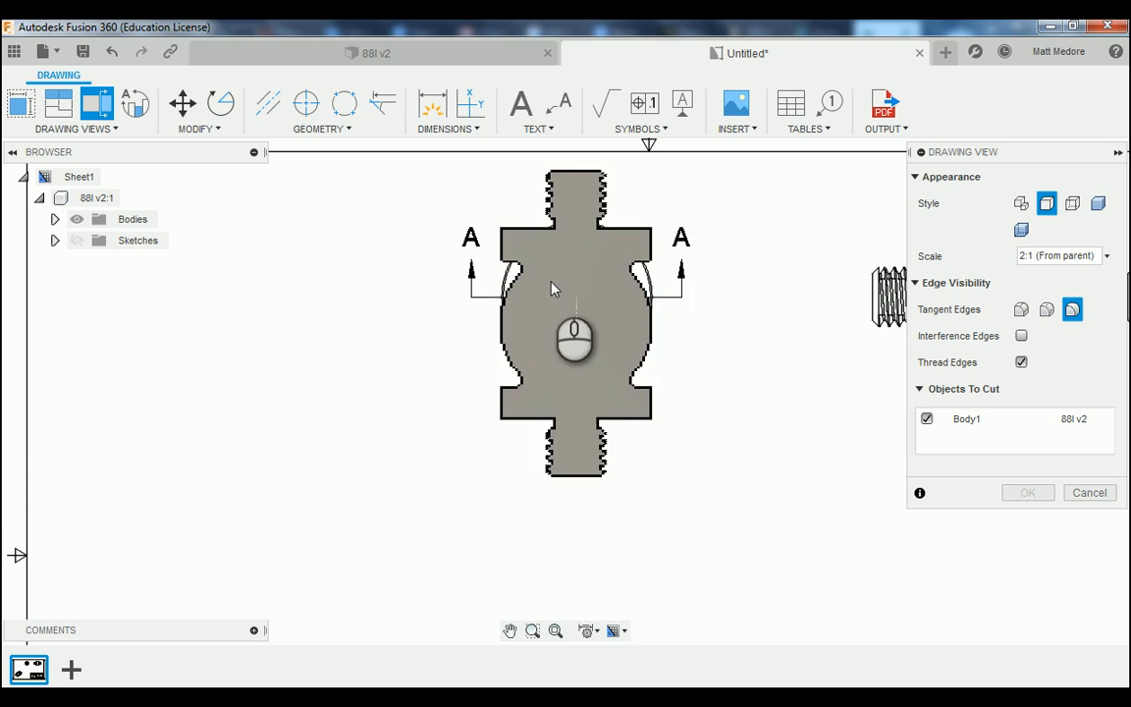
Place the section view directly below the base view at the parent's 2:1 scale, with visible edges and Body1 cut.
scroll(580, 274, "down", 2)
scroll(581, 279, "down", 2)
scroll(595, 331, "up", 3)
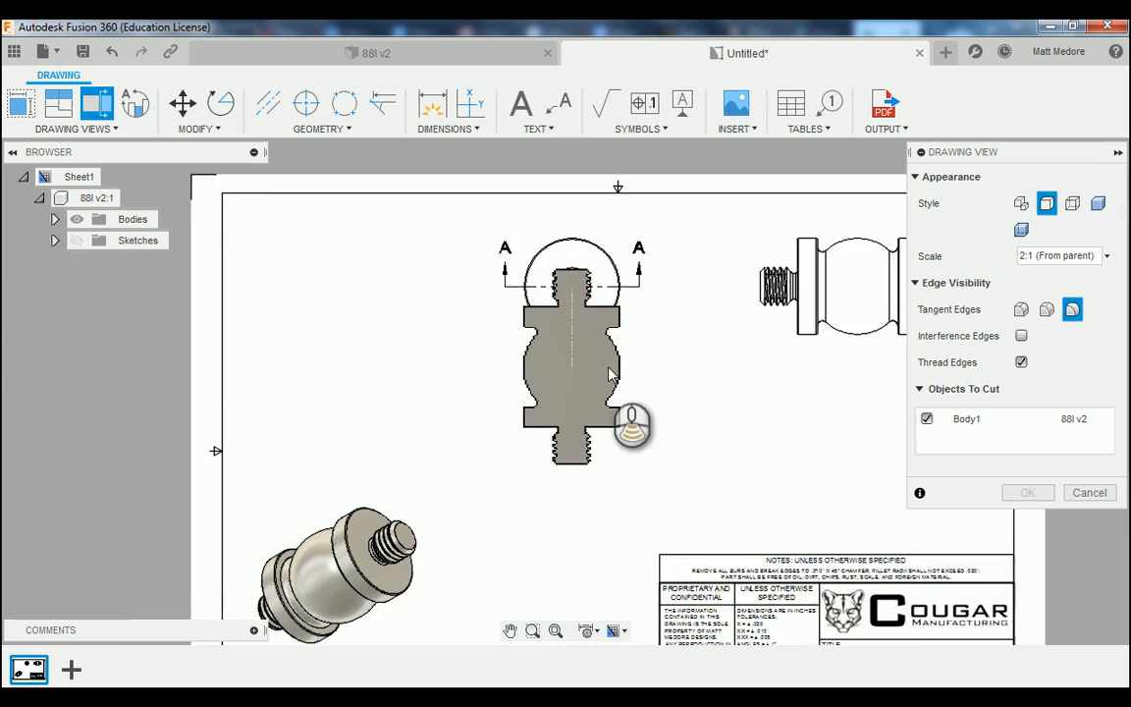
scroll(576, 461, "down", 2)
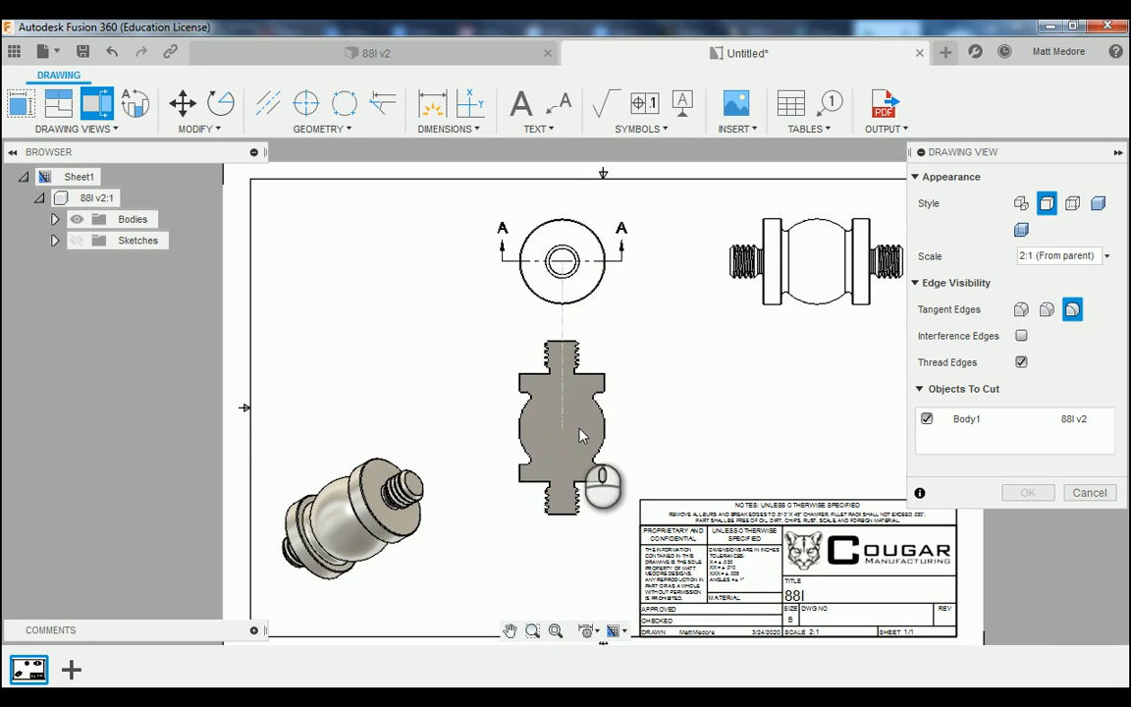
left_click(579, 435)
left_click(1028, 494)
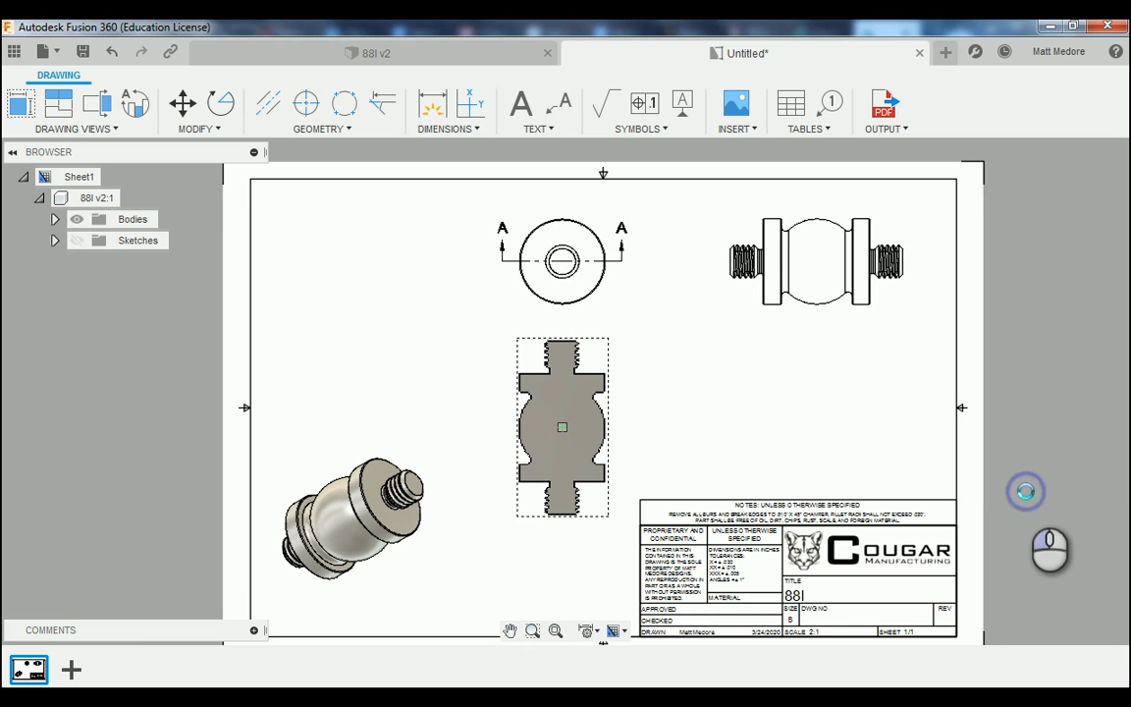
scroll(674, 338, "down", 3)
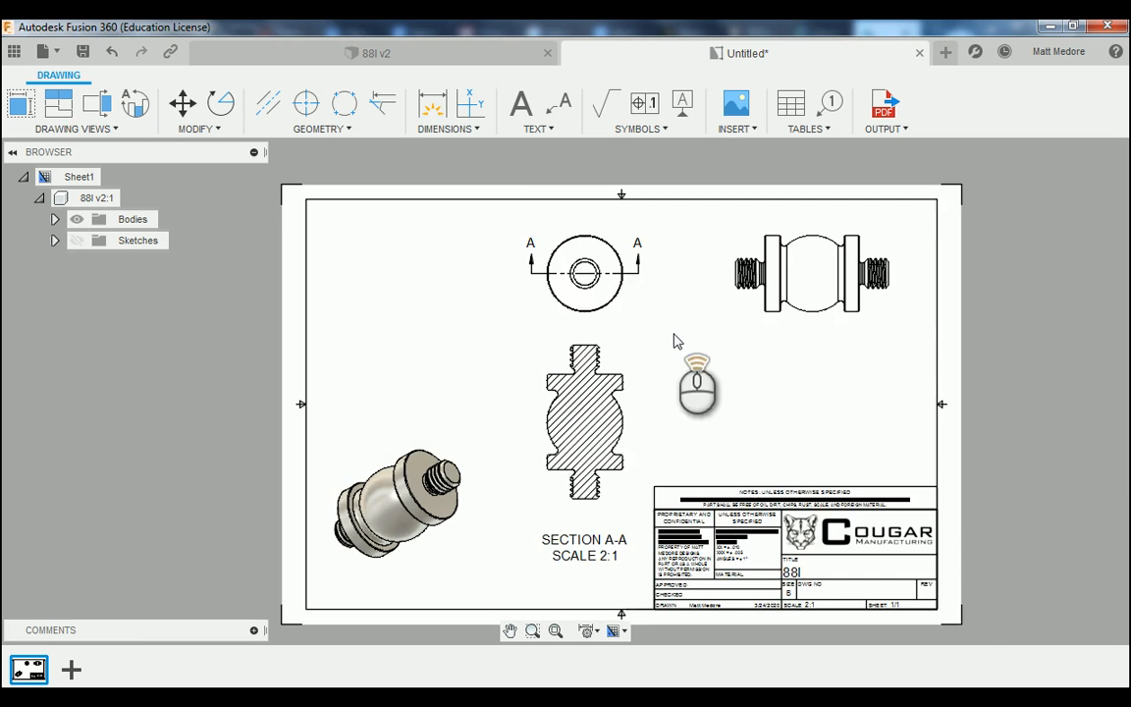
Start a detail view of the section view, with a circular boundary centred on and enclosing the lower threaded stud.
scroll(636, 471, "up", 5)
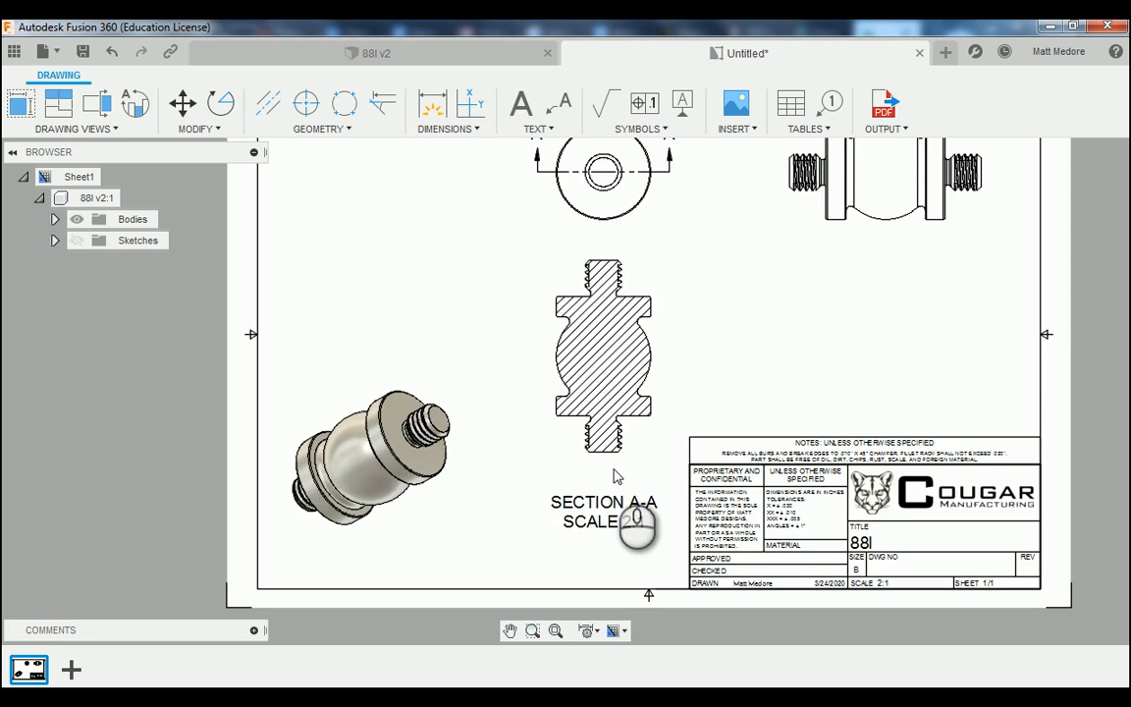
scroll(622, 484, "up", 5)
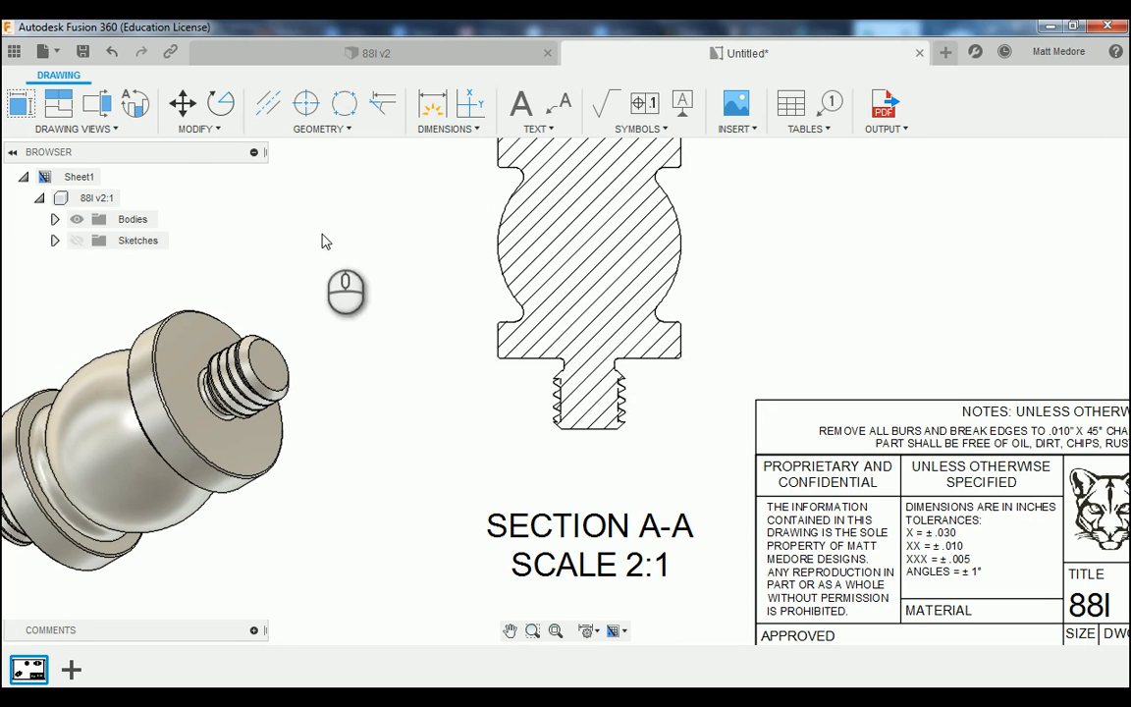
left_click(113, 129)
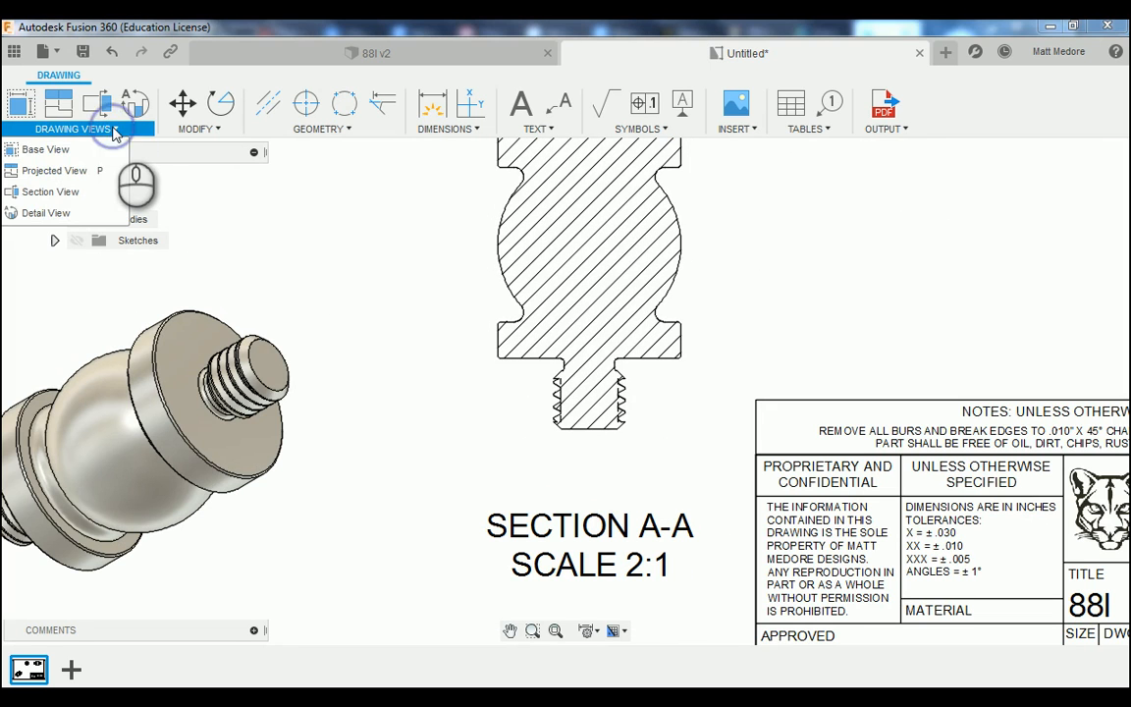
left_click(45, 213)
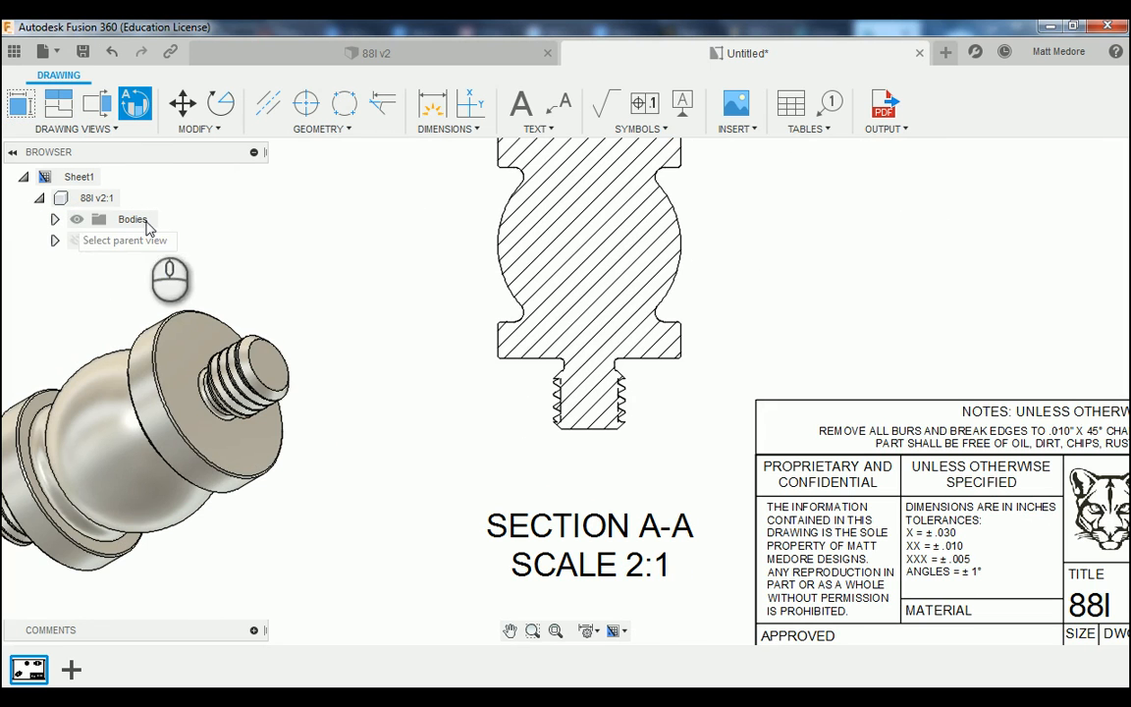
left_click(622, 404)
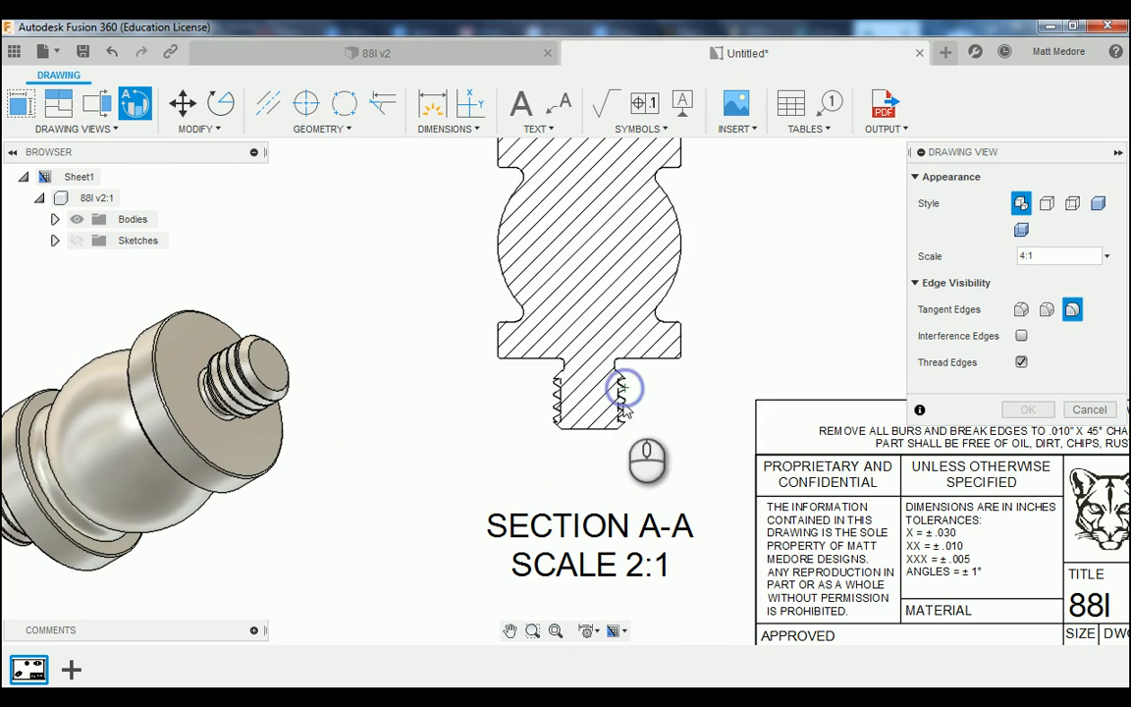
scroll(622, 405, "up", 6)
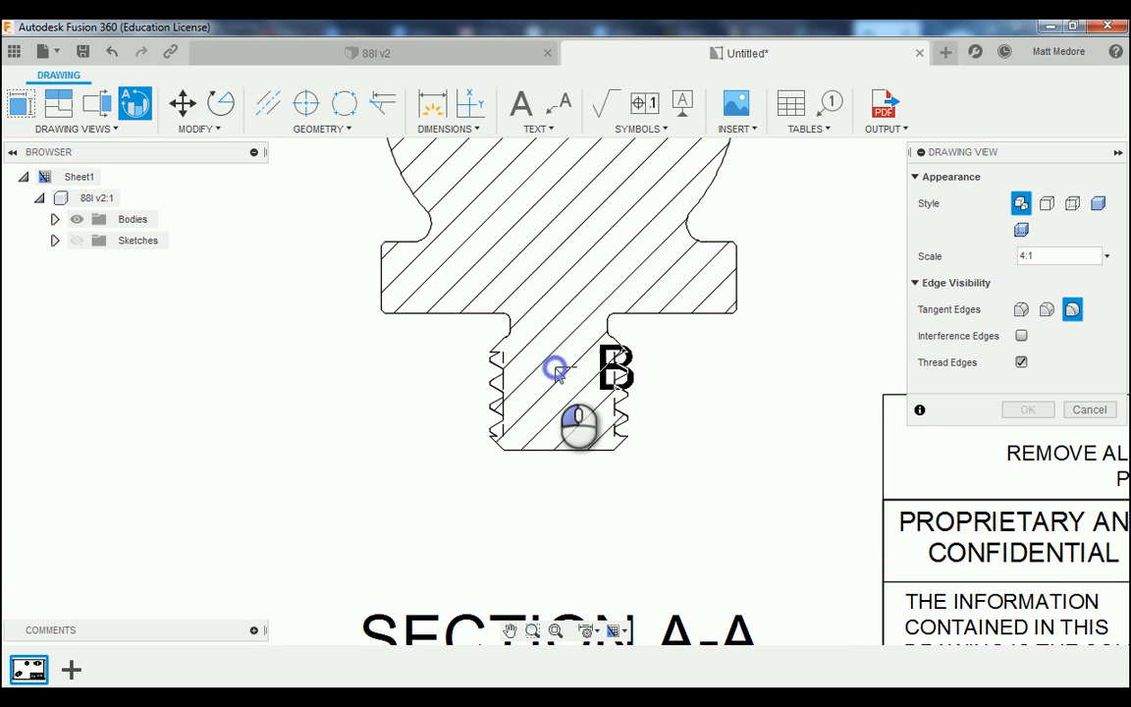
left_click(556, 371)
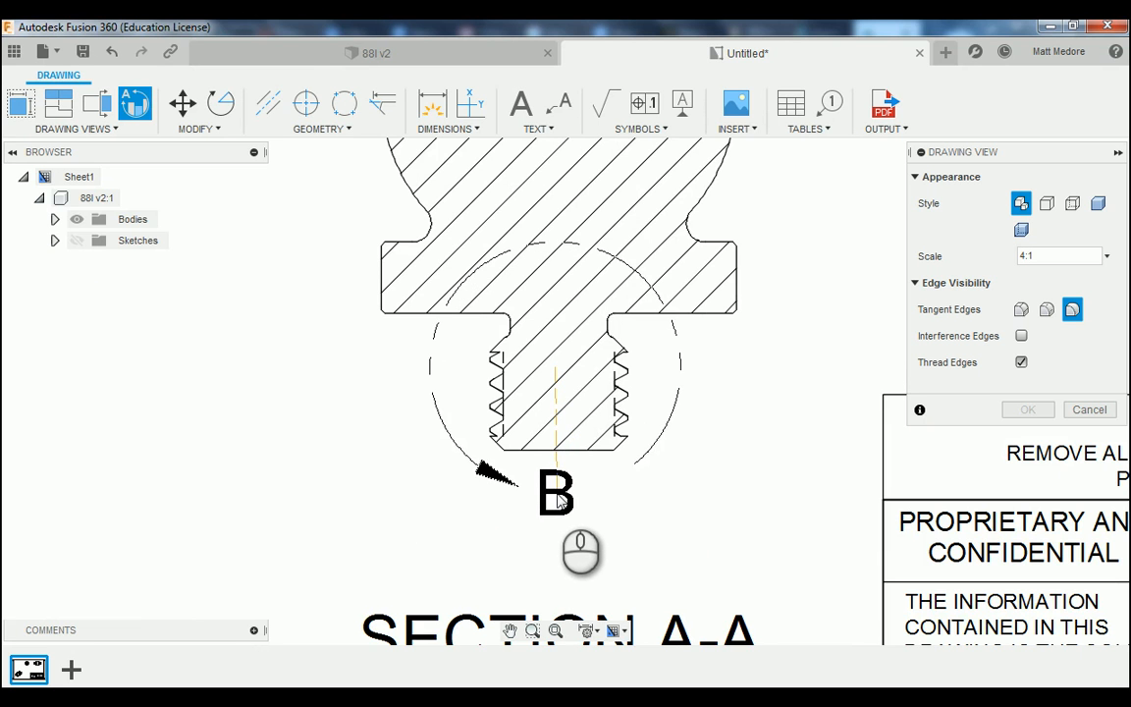
left_click(556, 499)
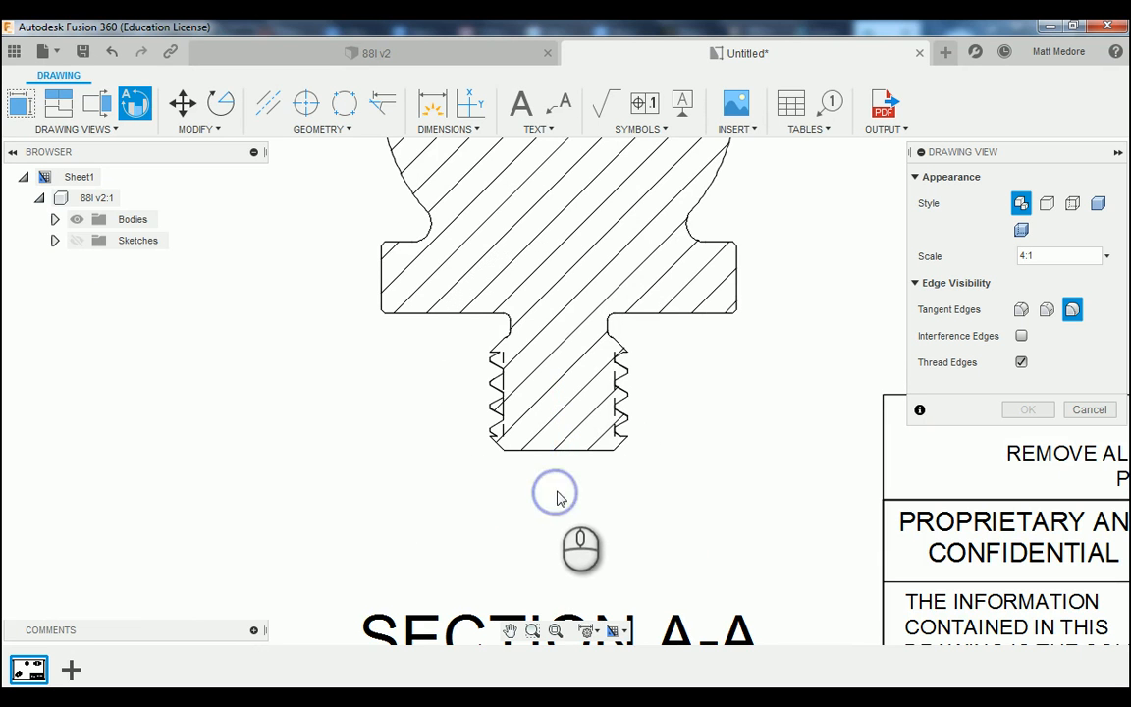
Place the detail view at 4:1 scale below the side view, just above the title block.
scroll(438, 540, "down", 5)
scroll(381, 567, "down", 5)
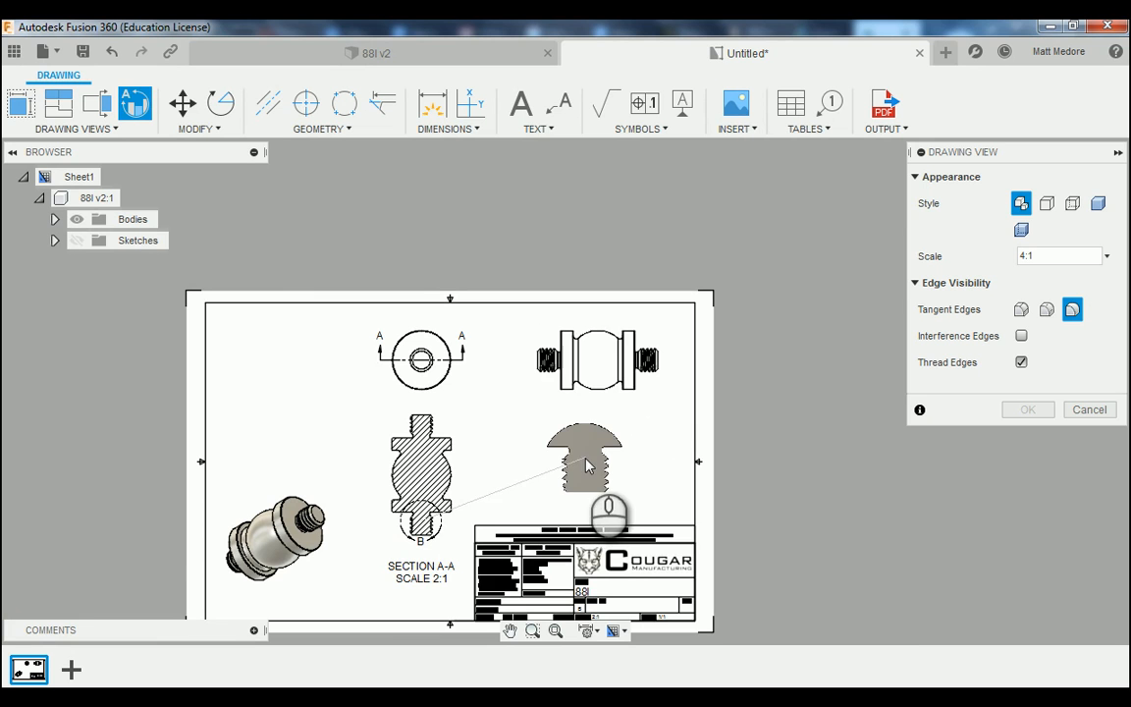
left_click(586, 463)
left_click(1021, 409)
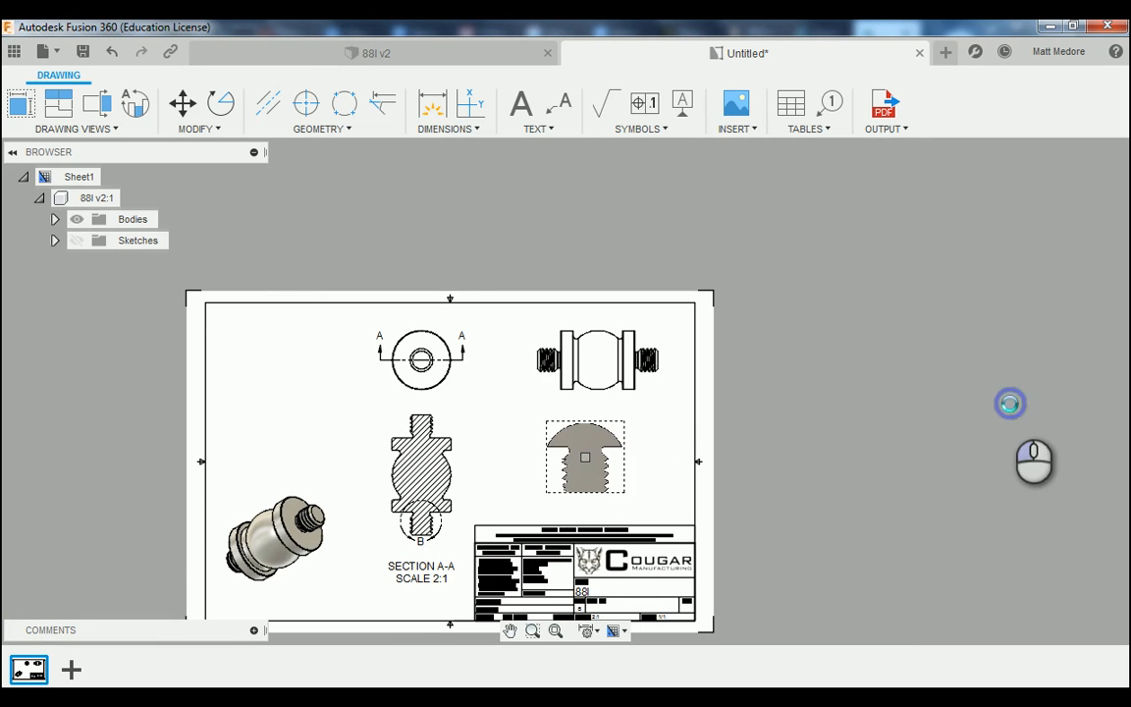
scroll(734, 437, "down", 2)
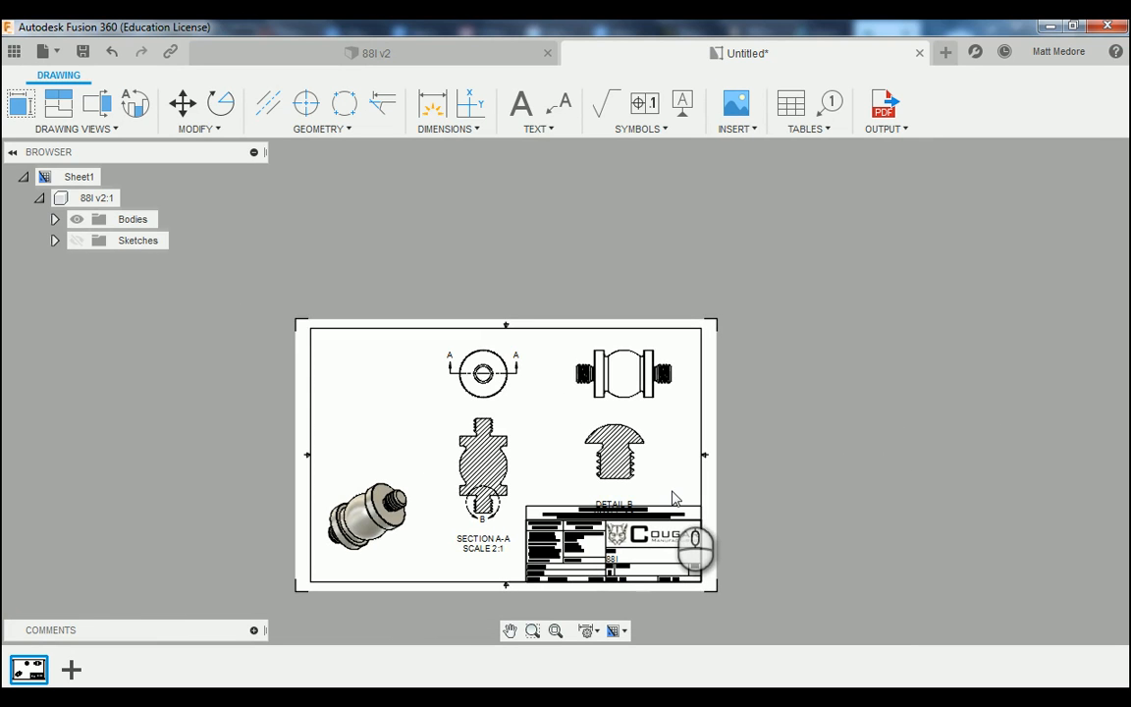
Dimension the outer circle's diameter in the base view, placing the text above the circle.
scroll(673, 497, "up", 1)
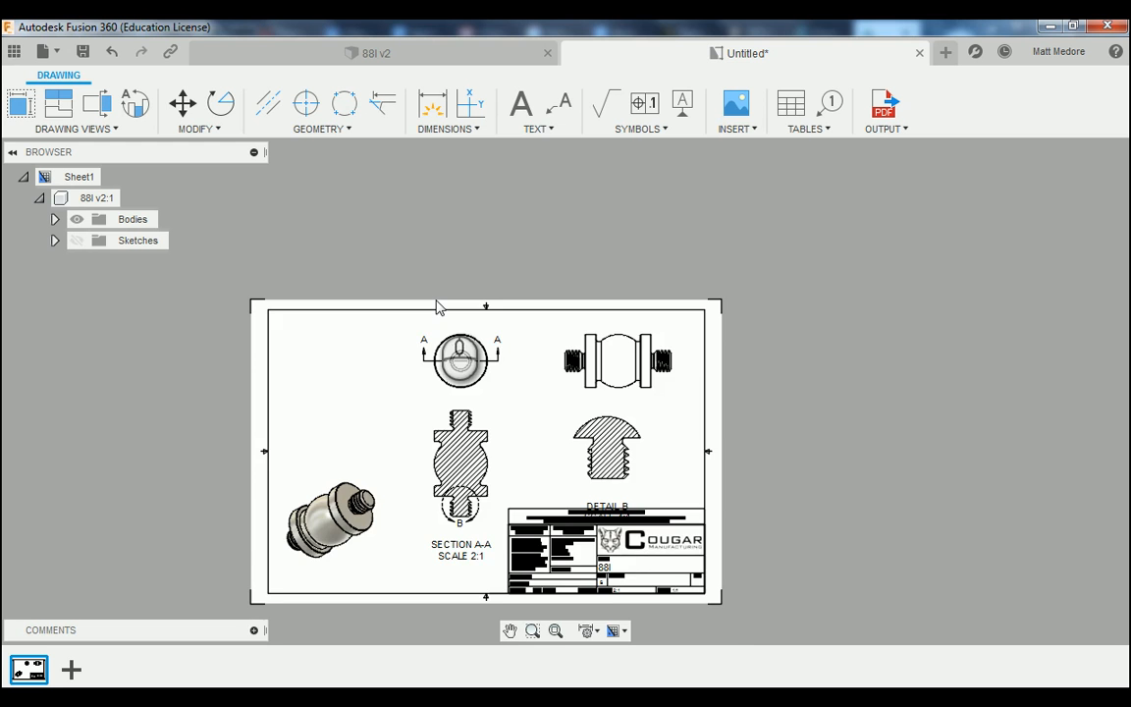
scroll(440, 307, "up", 1)
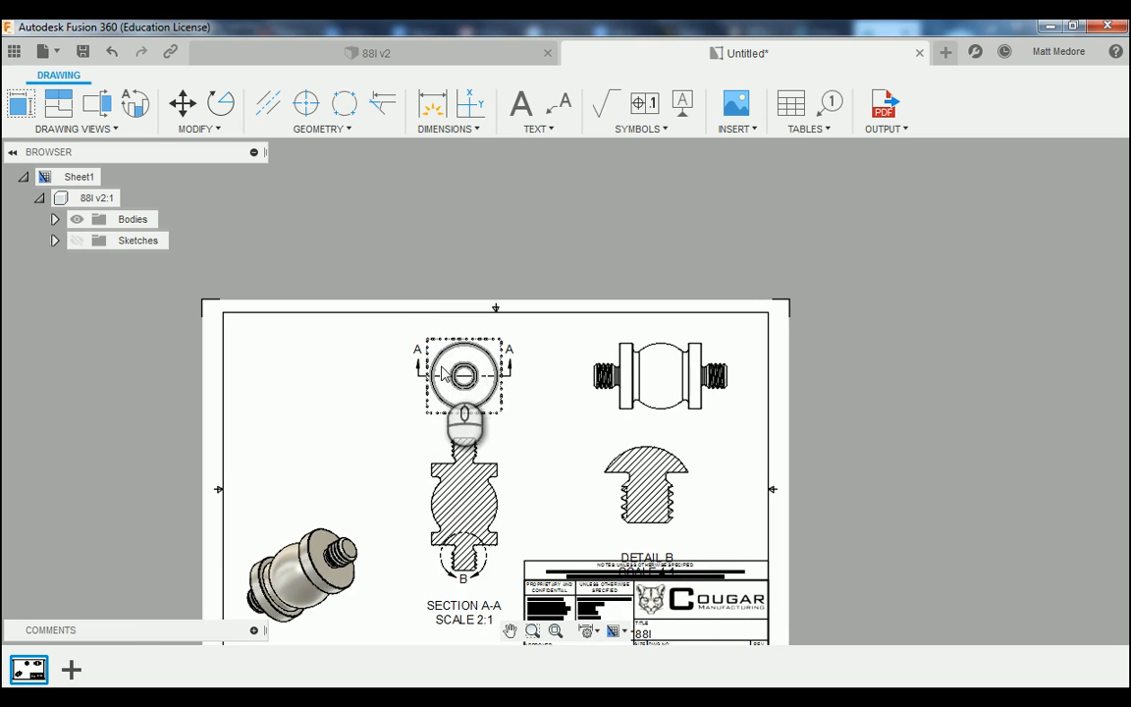
scroll(442, 373, "up", 3)
scroll(442, 373, "up", 2)
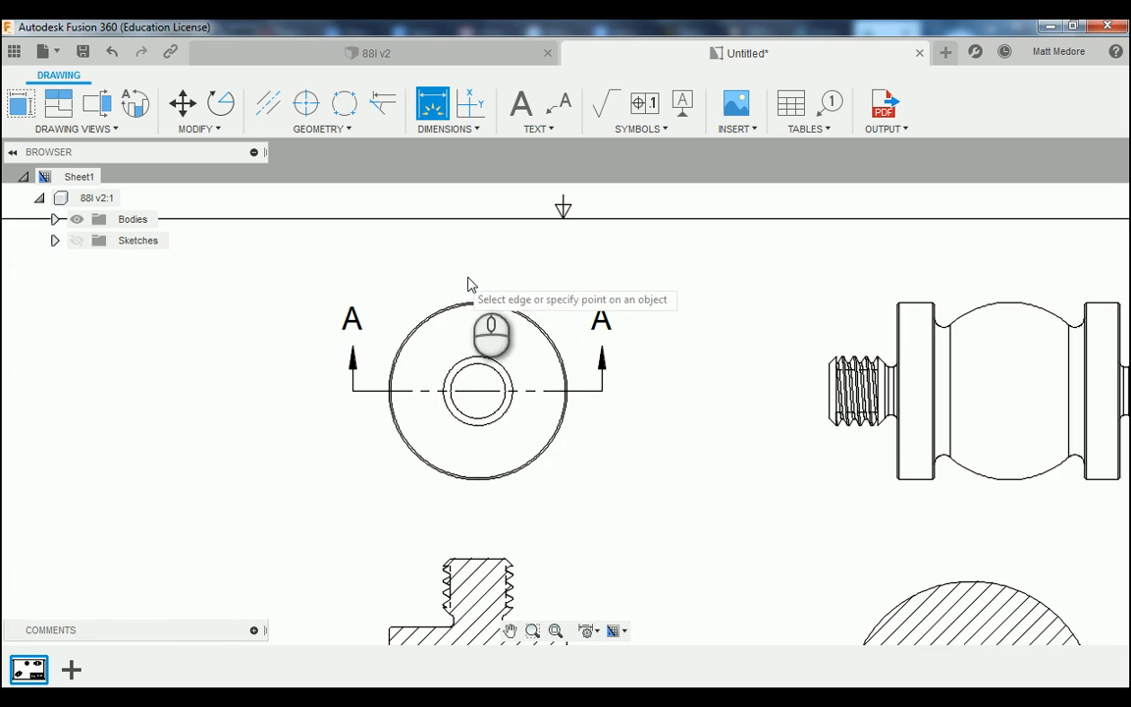
scroll(419, 294, "up", 5)
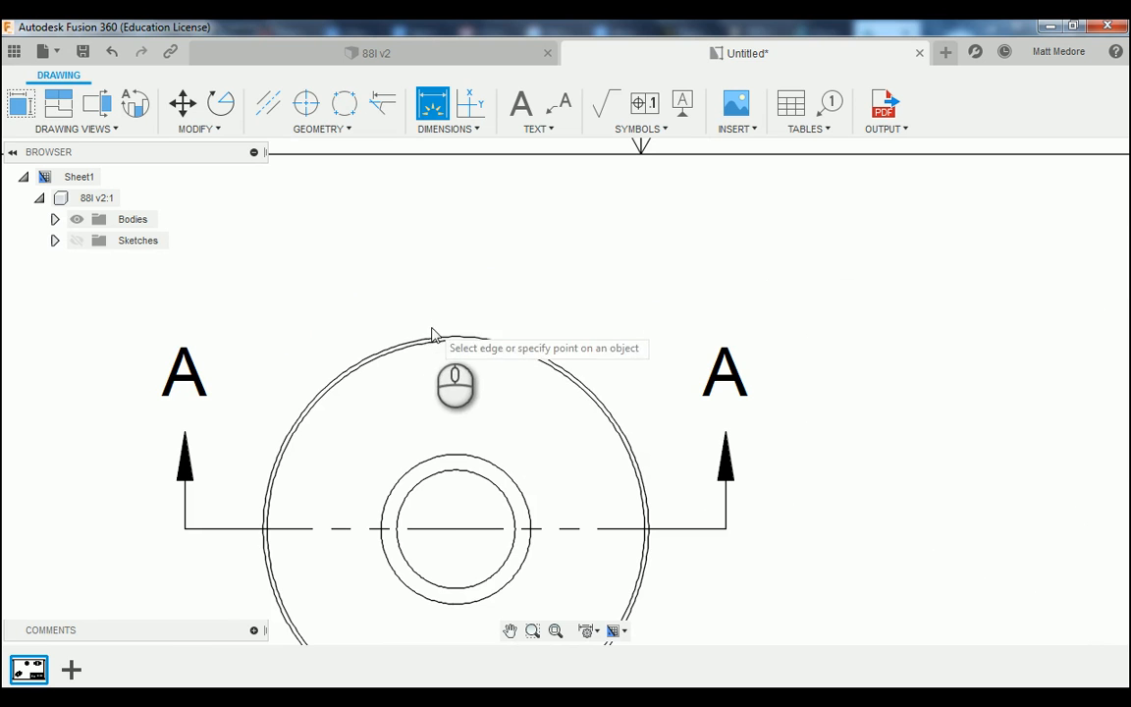
left_click(433, 338)
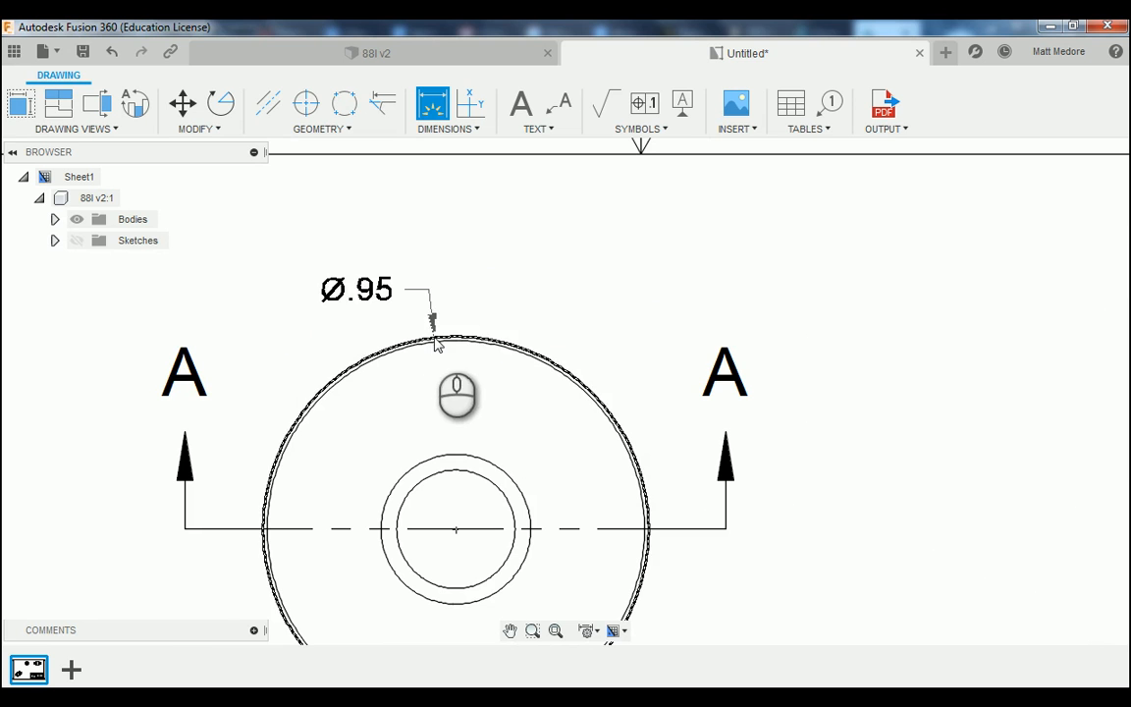
left_click(488, 241)
scroll(525, 273, "down", 3)
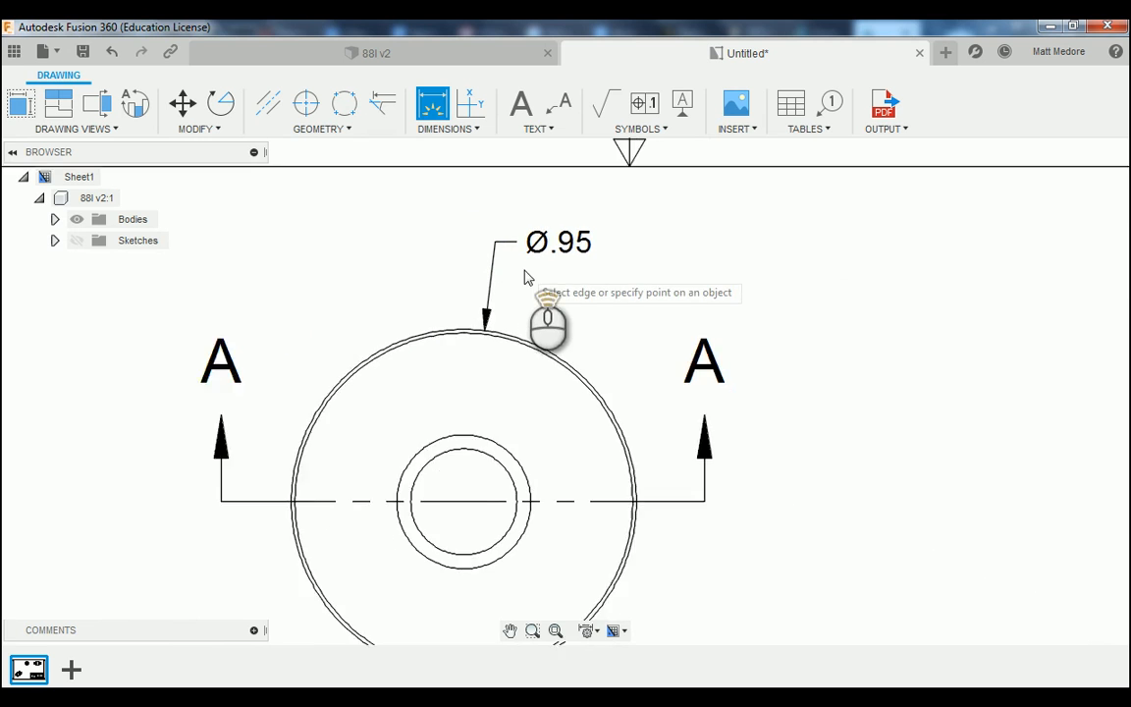
right_click(634, 240)
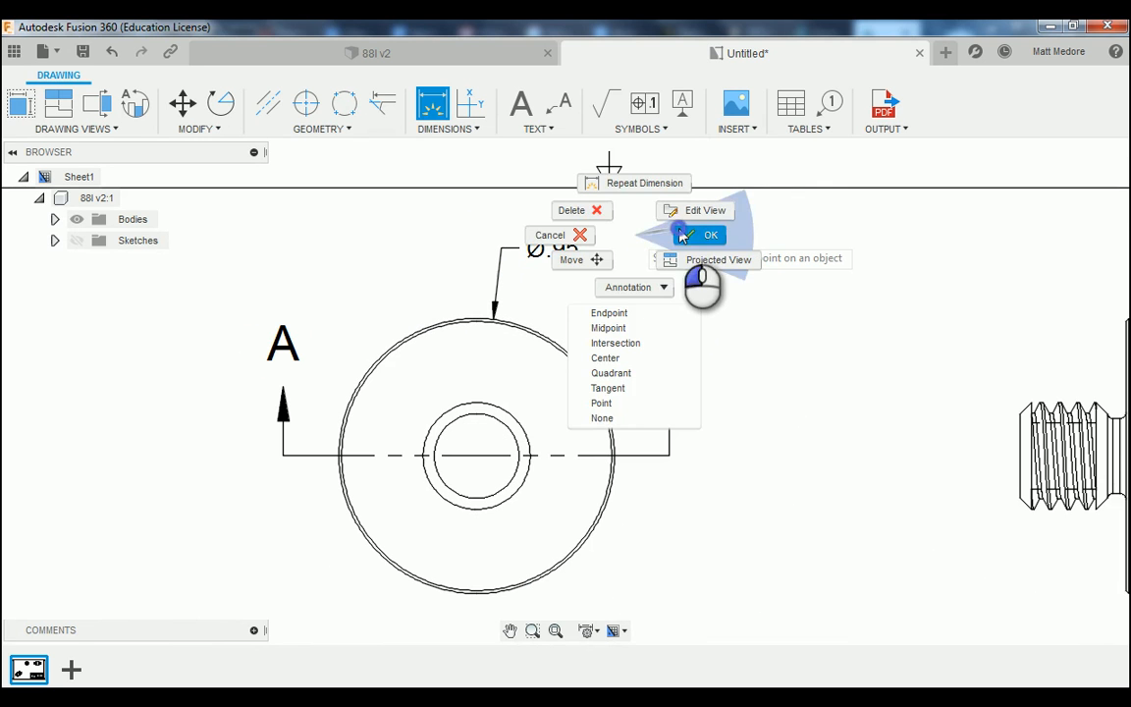
Finish the diameter dimension and set the drawing's linear dimension precision to three decimal places (0.123).
left_click(687, 234)
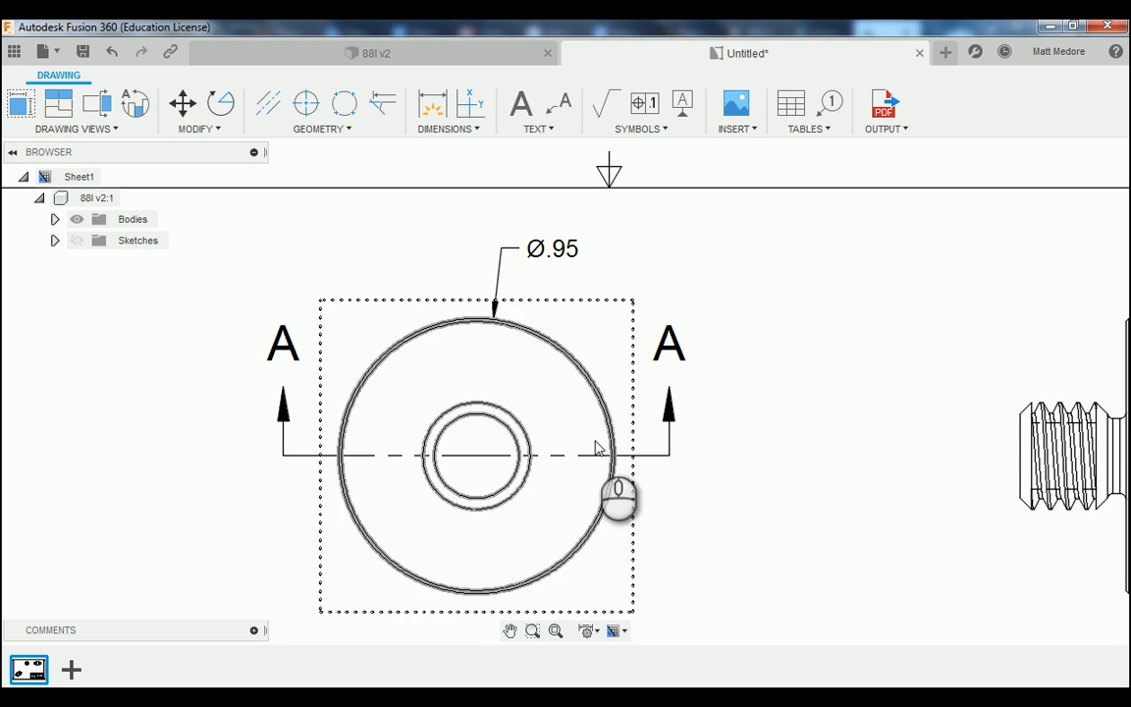
left_click(588, 631)
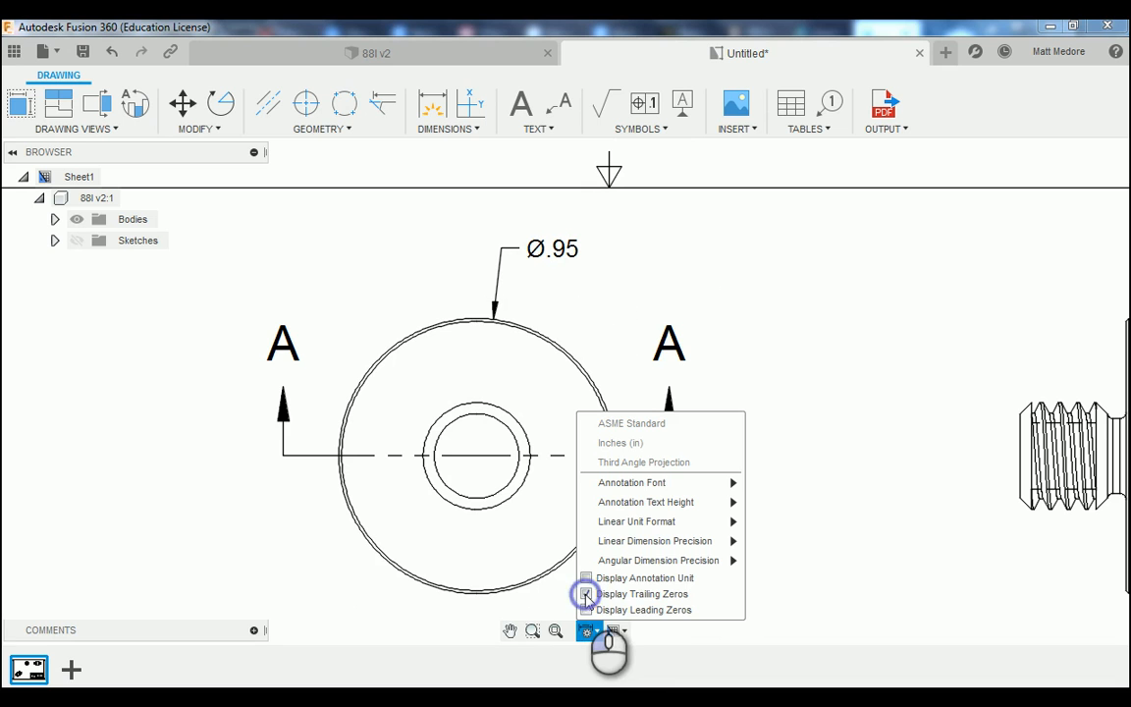
mouse_move(727, 541)
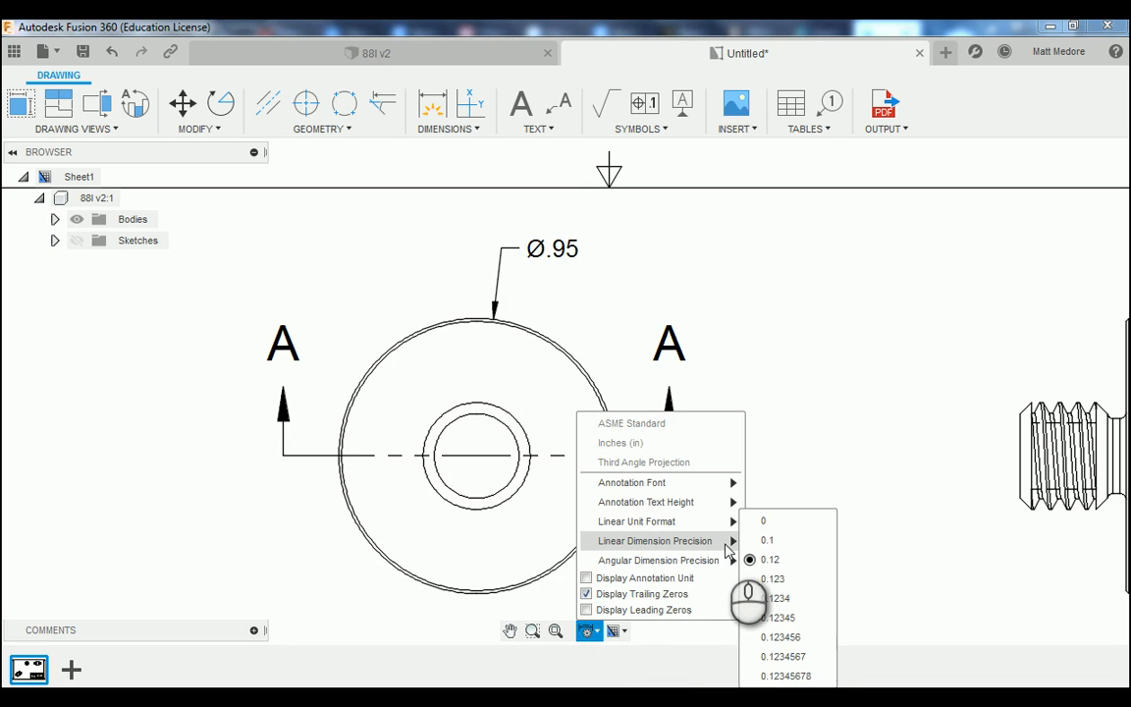
left_click(785, 579)
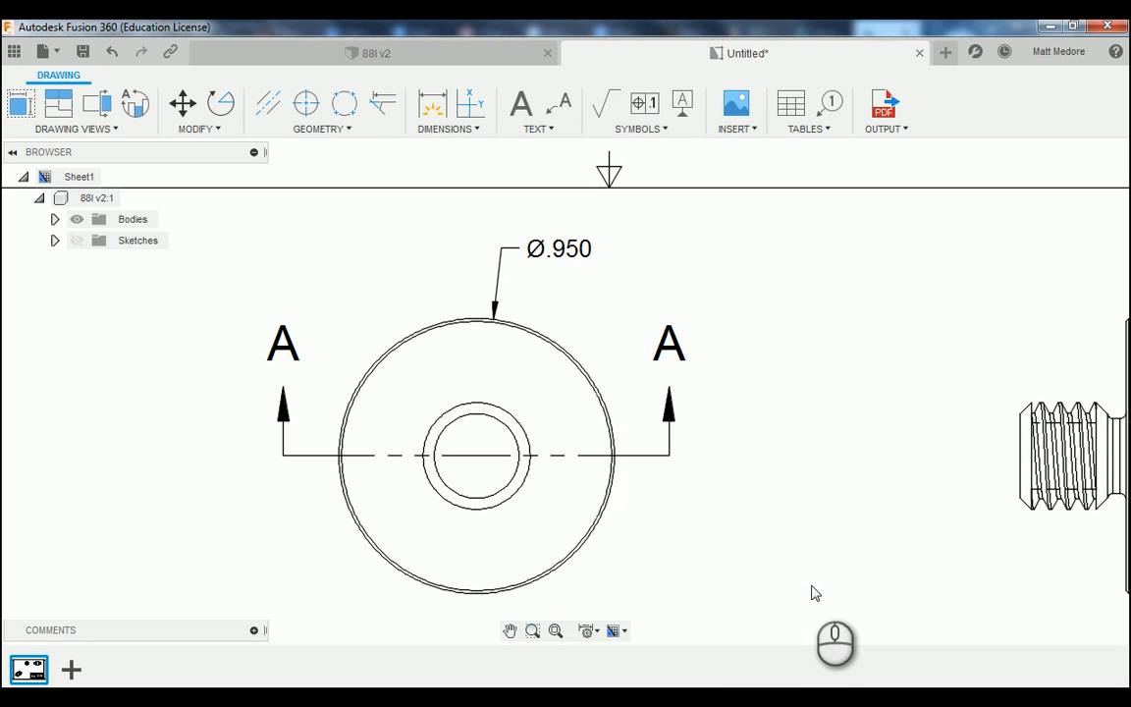
Dimension the radius of the upper groove beside the left flange in the side view, placing the text above the view.
scroll(393, 569, "down", 3)
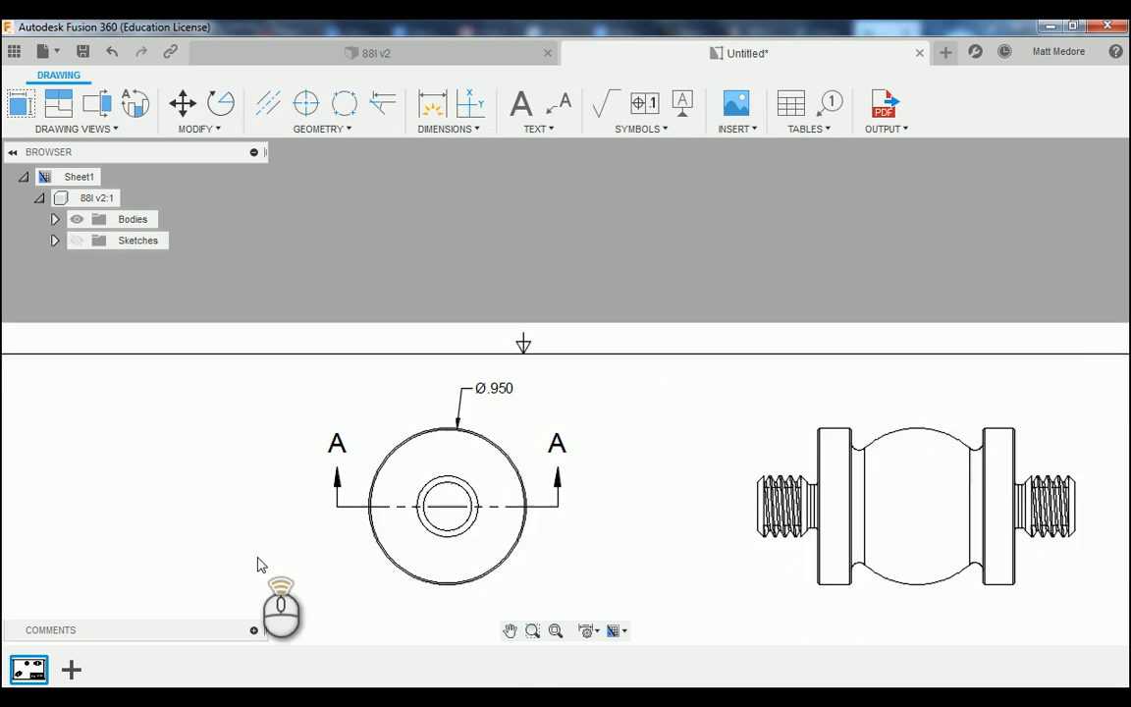
scroll(385, 422, "down", 2)
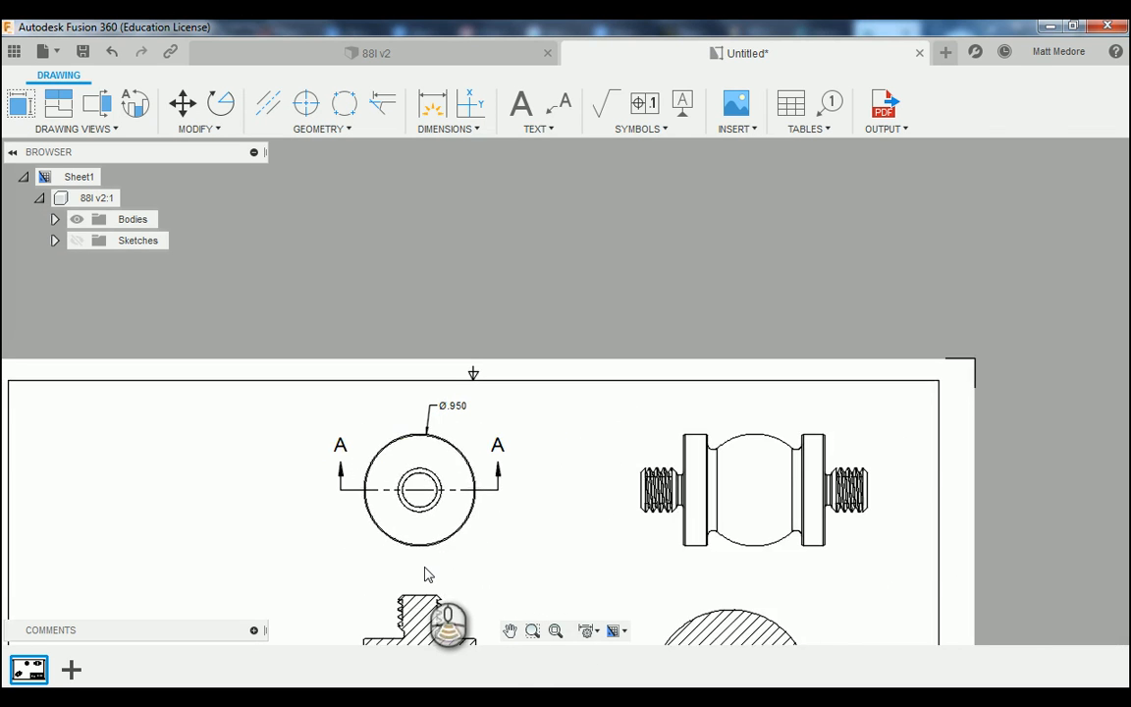
scroll(427, 574, "up", 2)
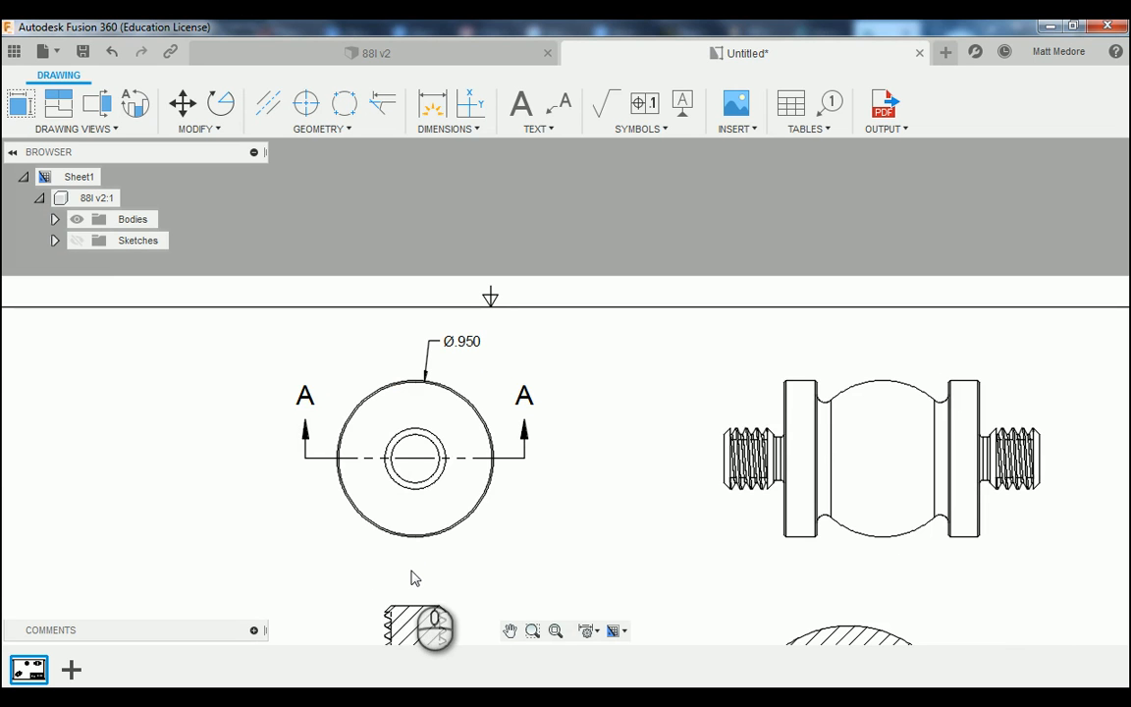
scroll(383, 573, "down", 2)
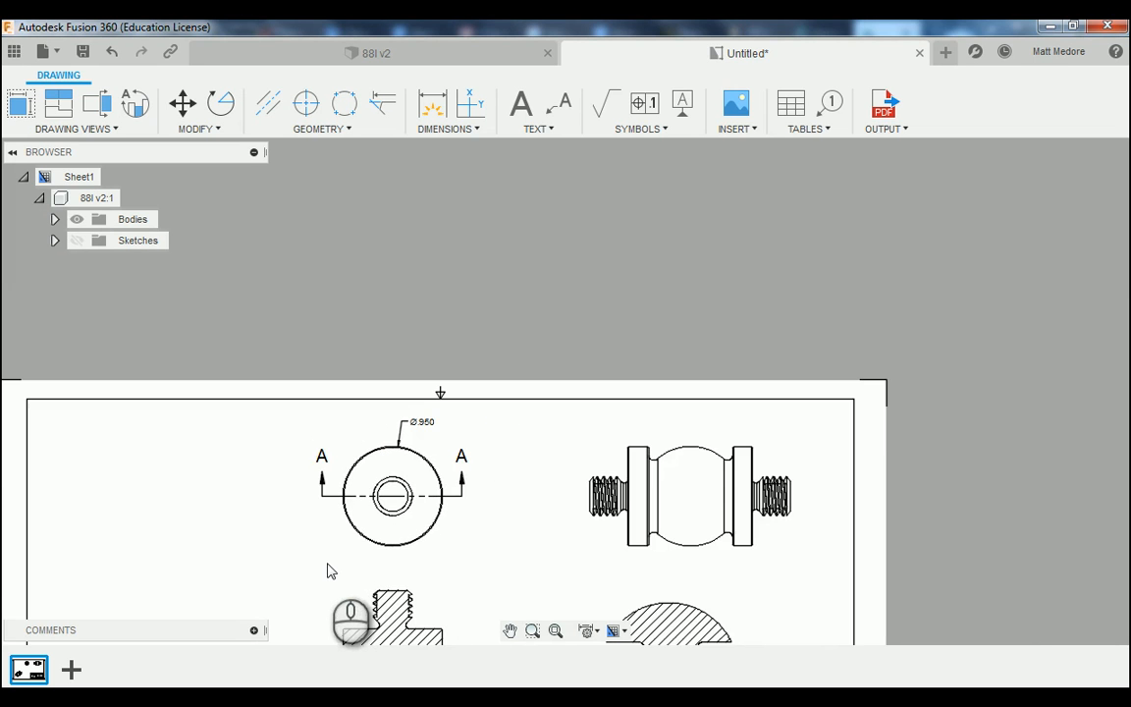
scroll(382, 459, "down", 2)
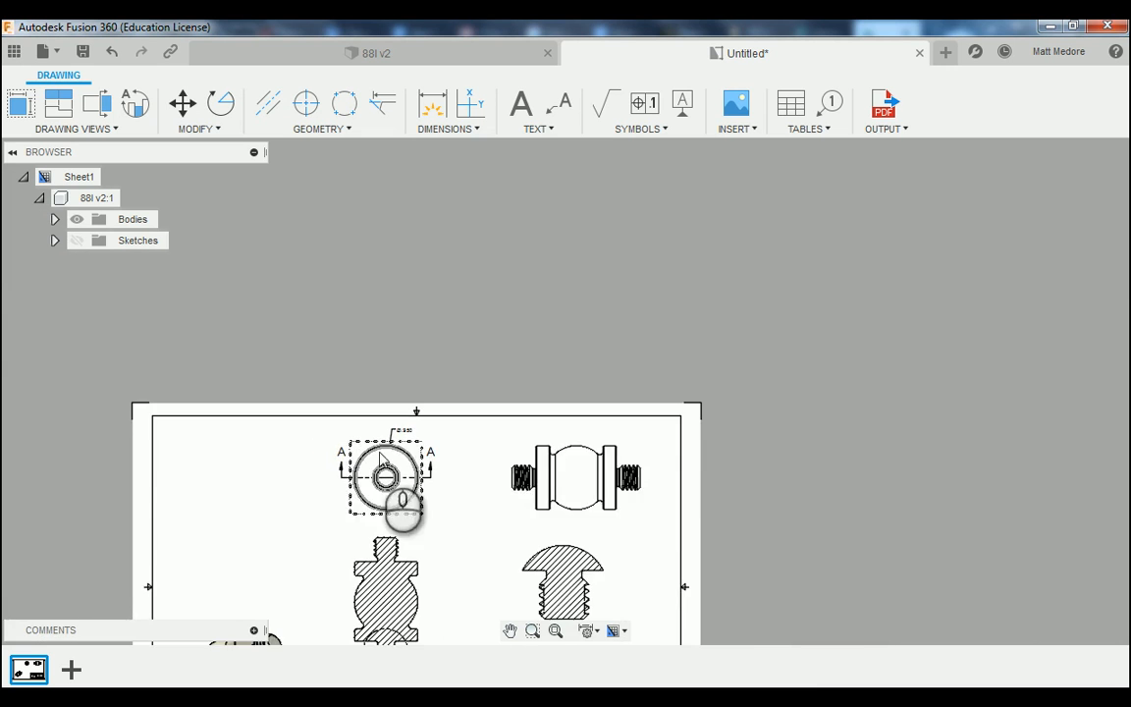
scroll(654, 489, "up", 4)
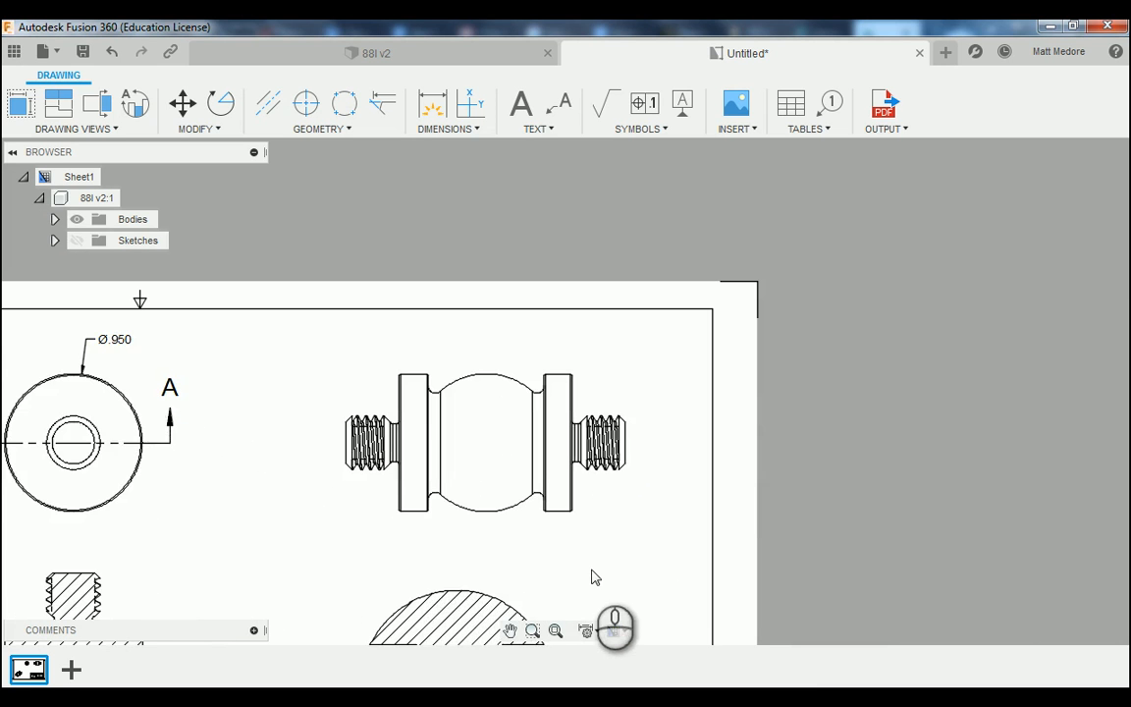
scroll(389, 527, "up", 3)
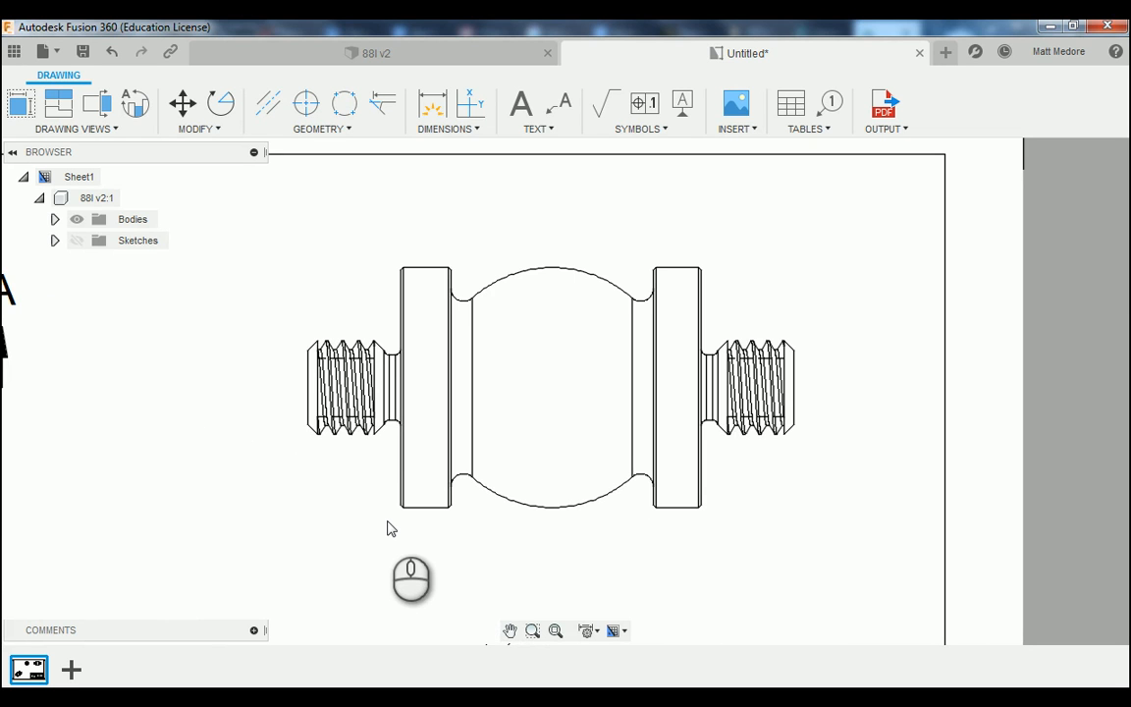
key("d")
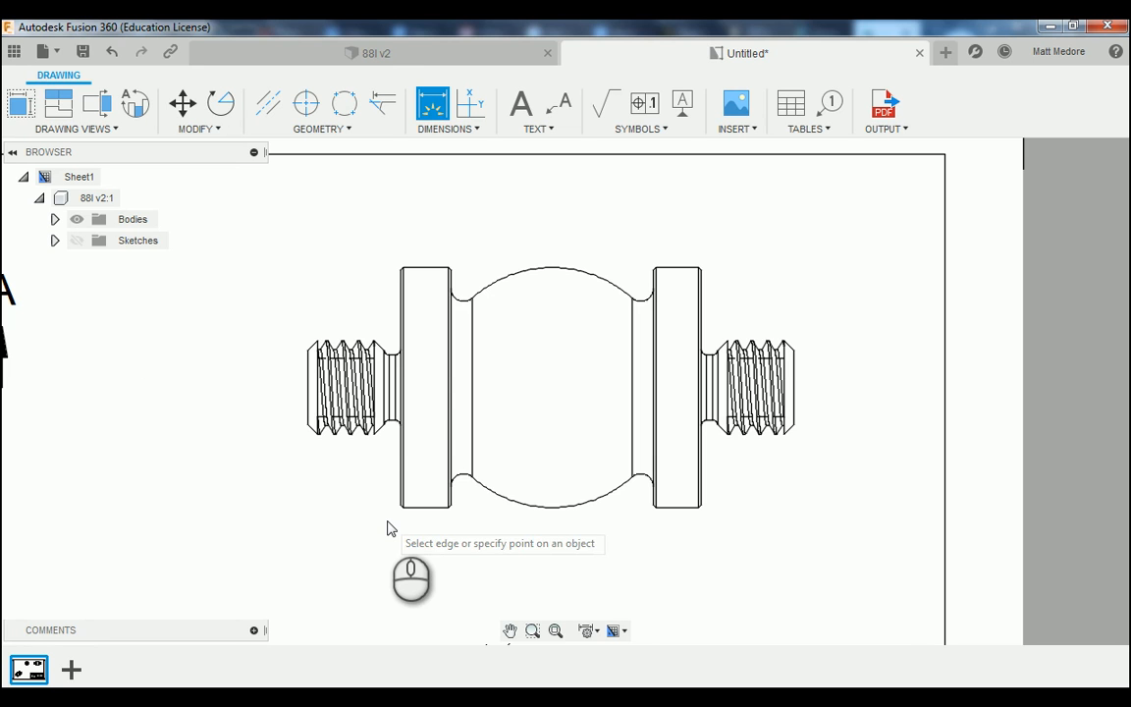
scroll(425, 245, "up", 2)
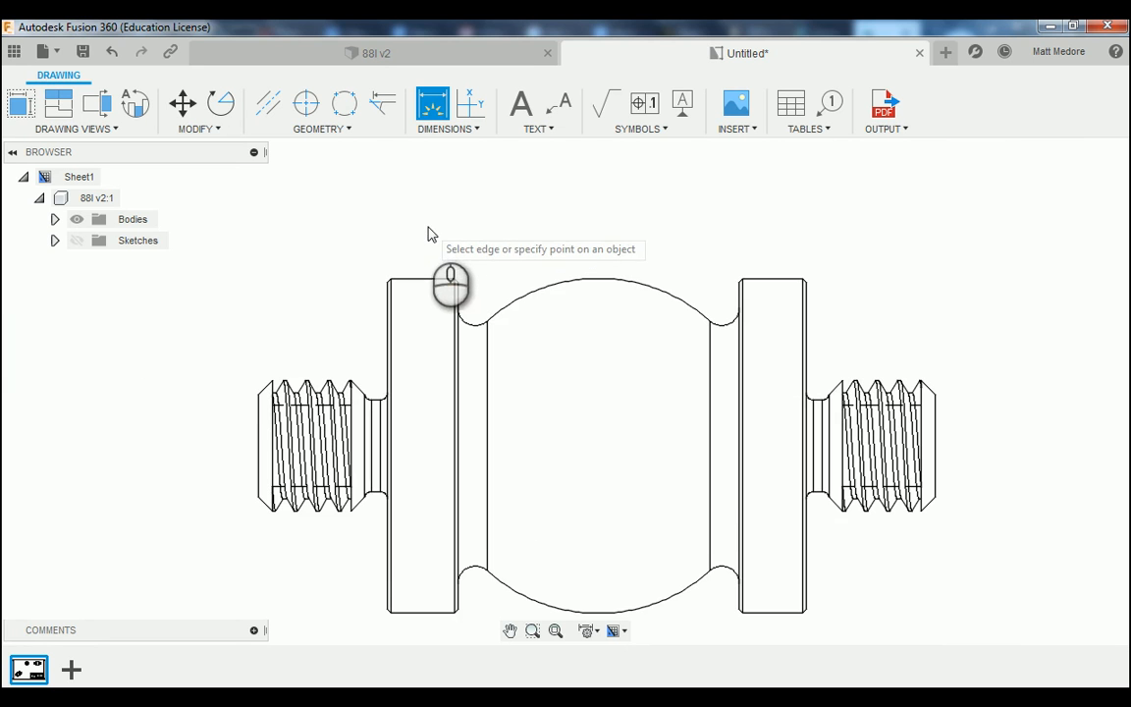
scroll(457, 236, "up", 2)
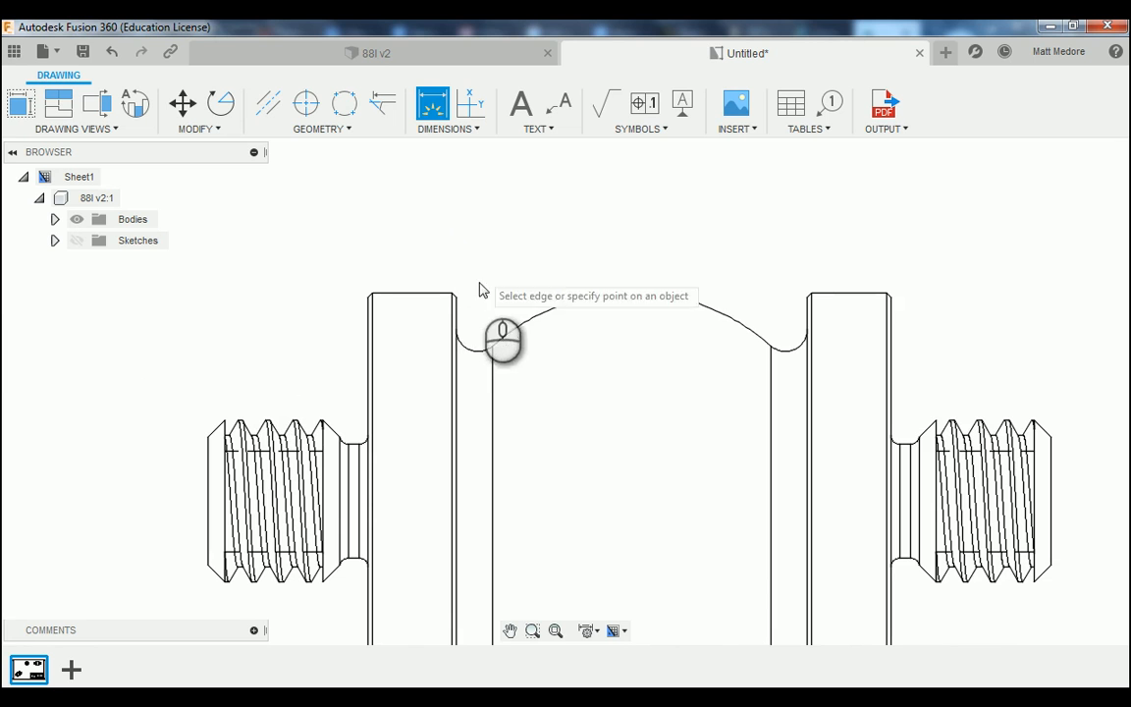
left_click(471, 349)
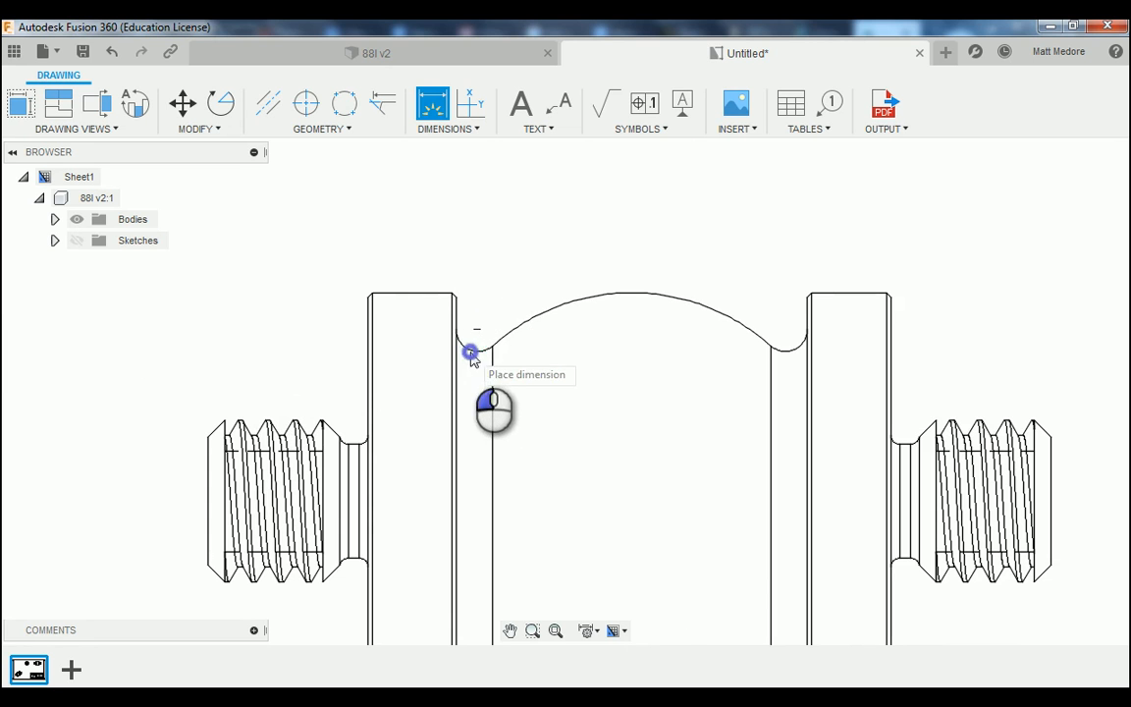
scroll(488, 283, "down", 4)
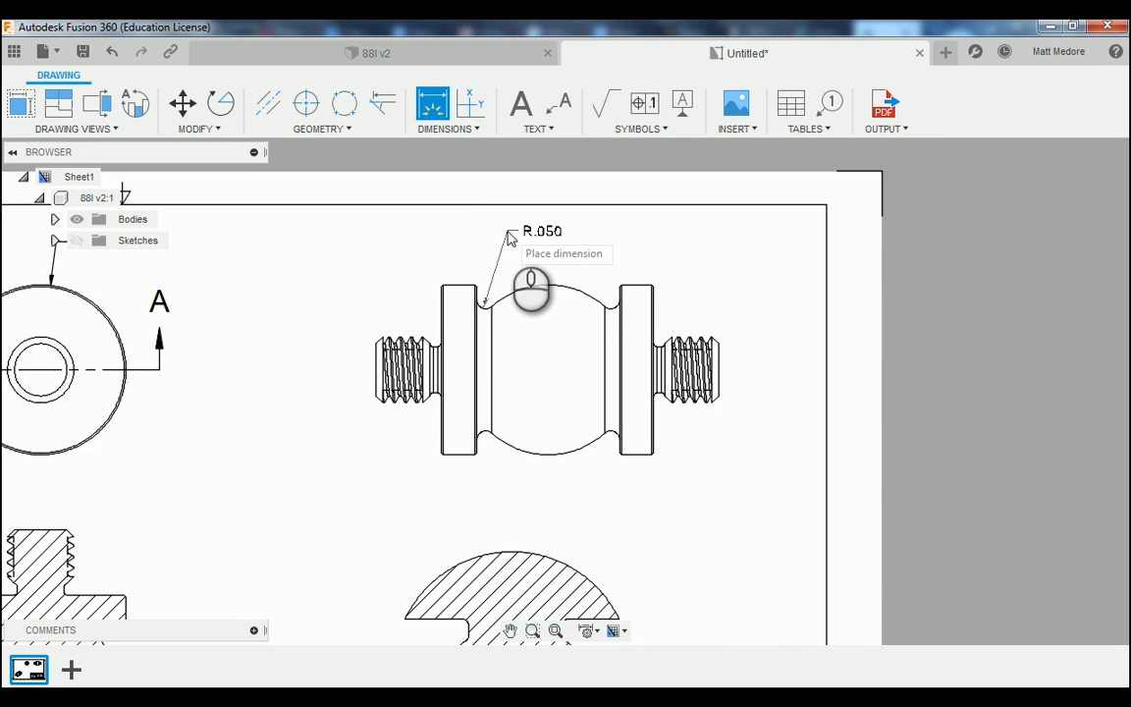
left_click(509, 237)
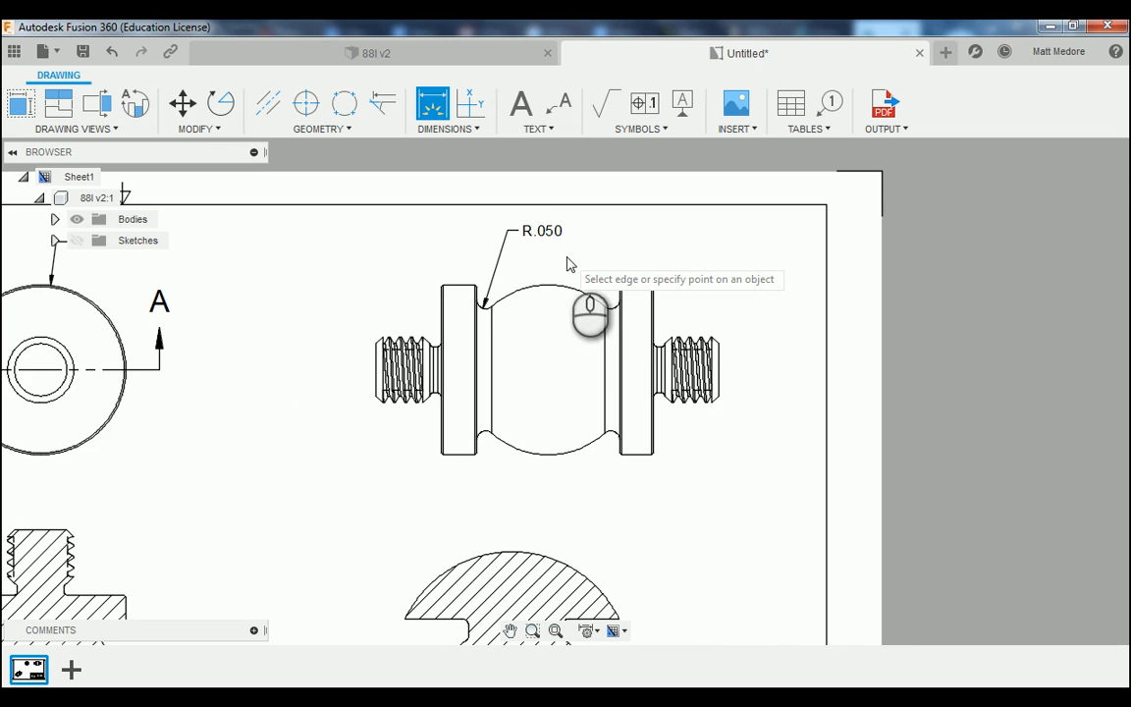
scroll(573, 248, "up", 1)
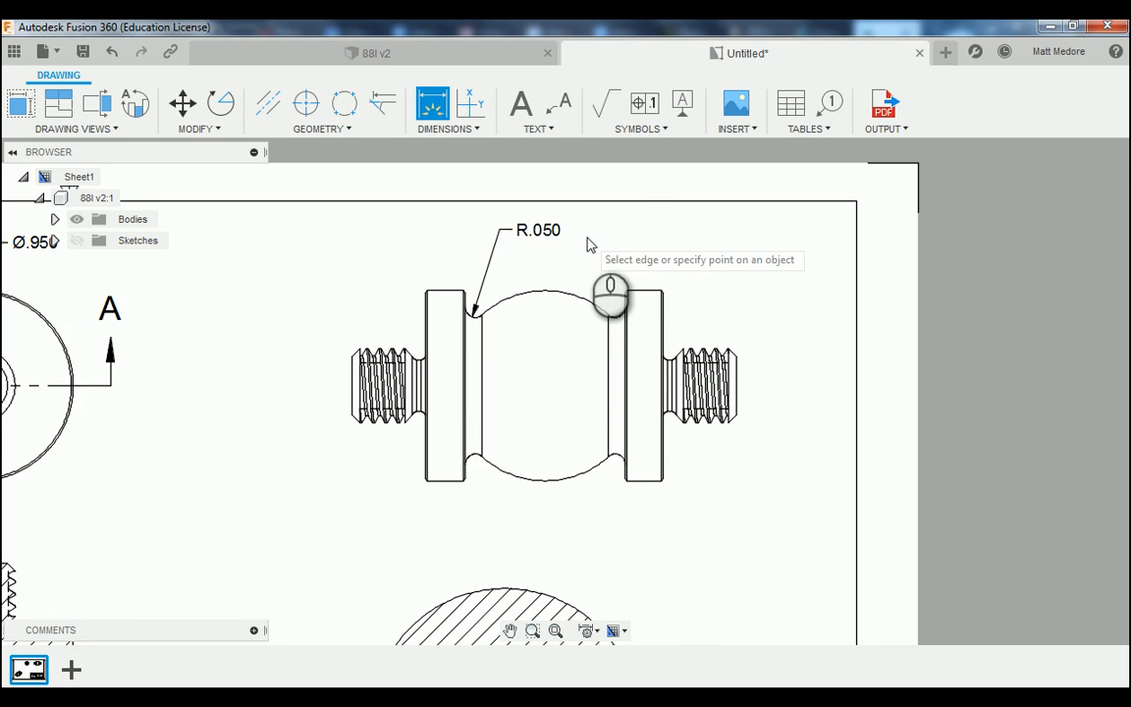
right_click(589, 244)
left_click(648, 235)
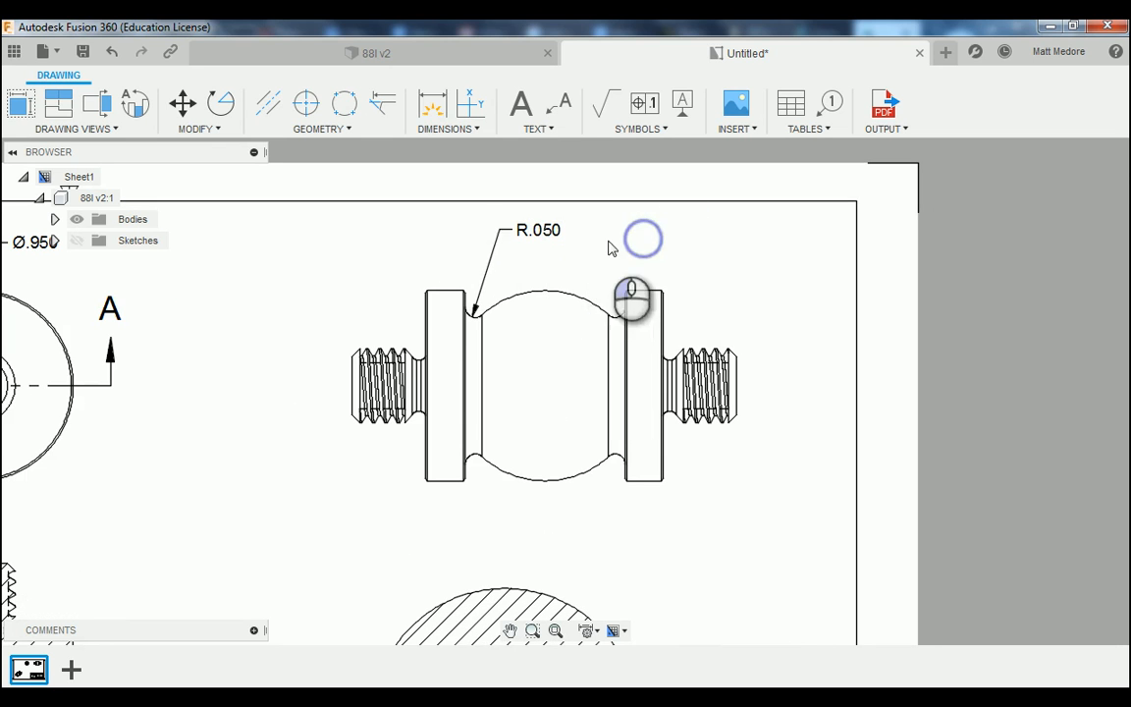
Append "TYP 2X" to the groove radius dimension in the side view.
scroll(566, 238, "up", 1)
double_click(538, 232)
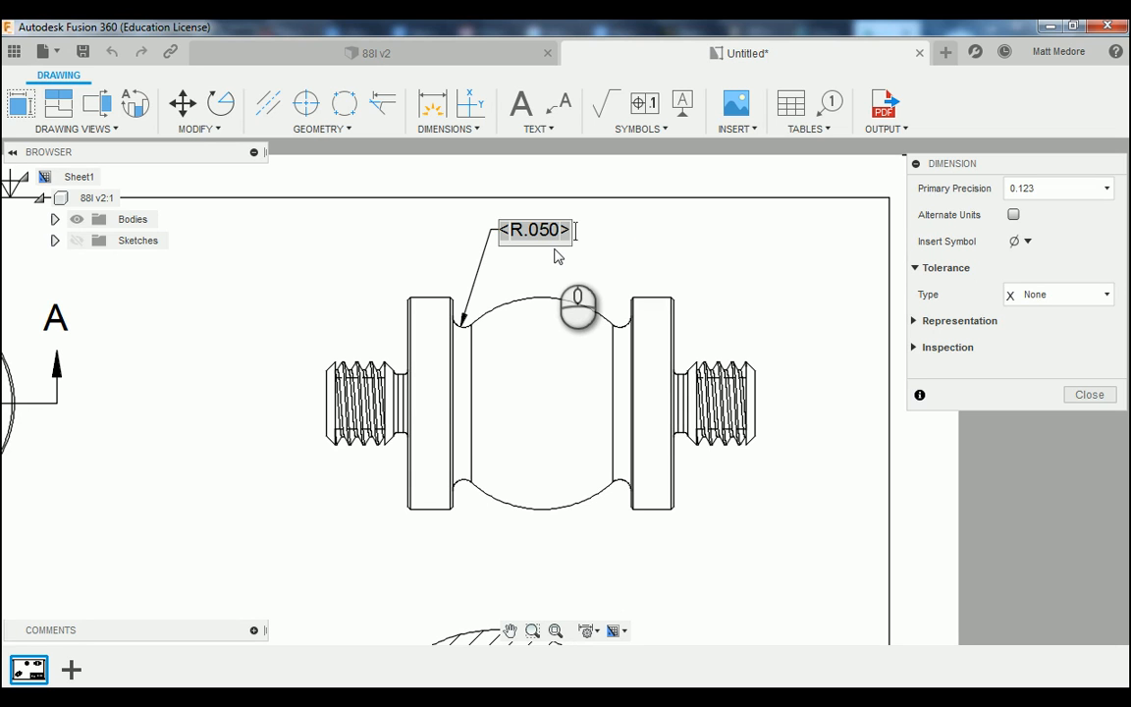
type("typ")
key("BackSpace")
key("BackSpace")
type("yp")
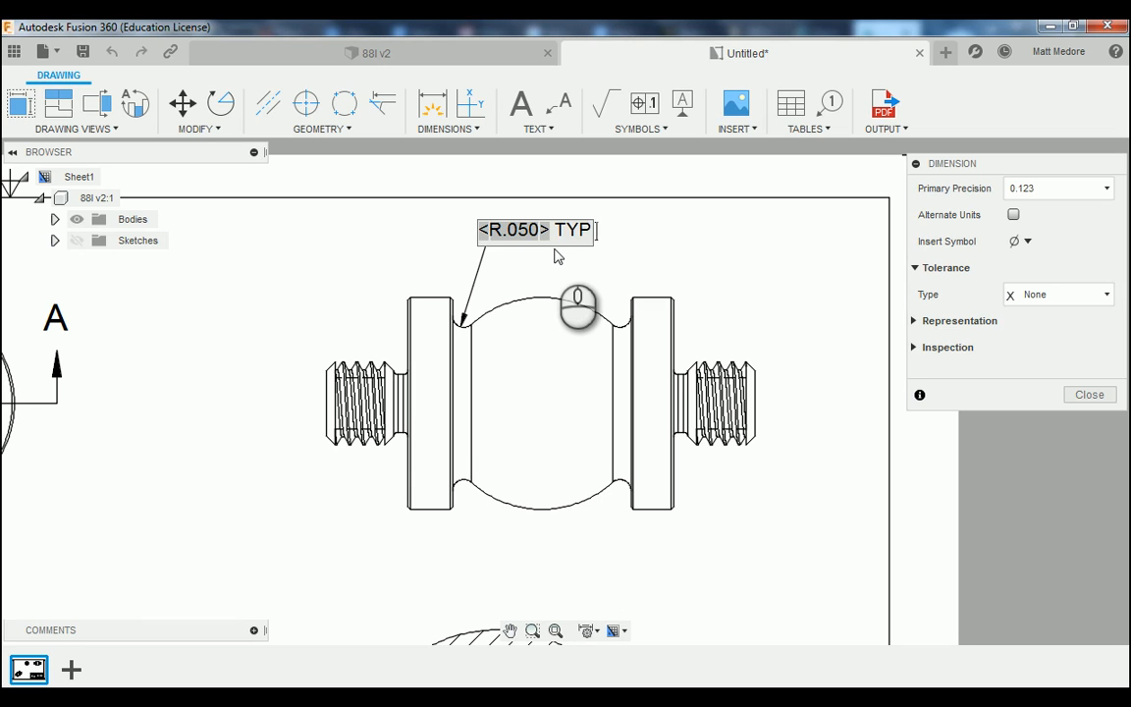
type(" 2X")
left_click(555, 255)
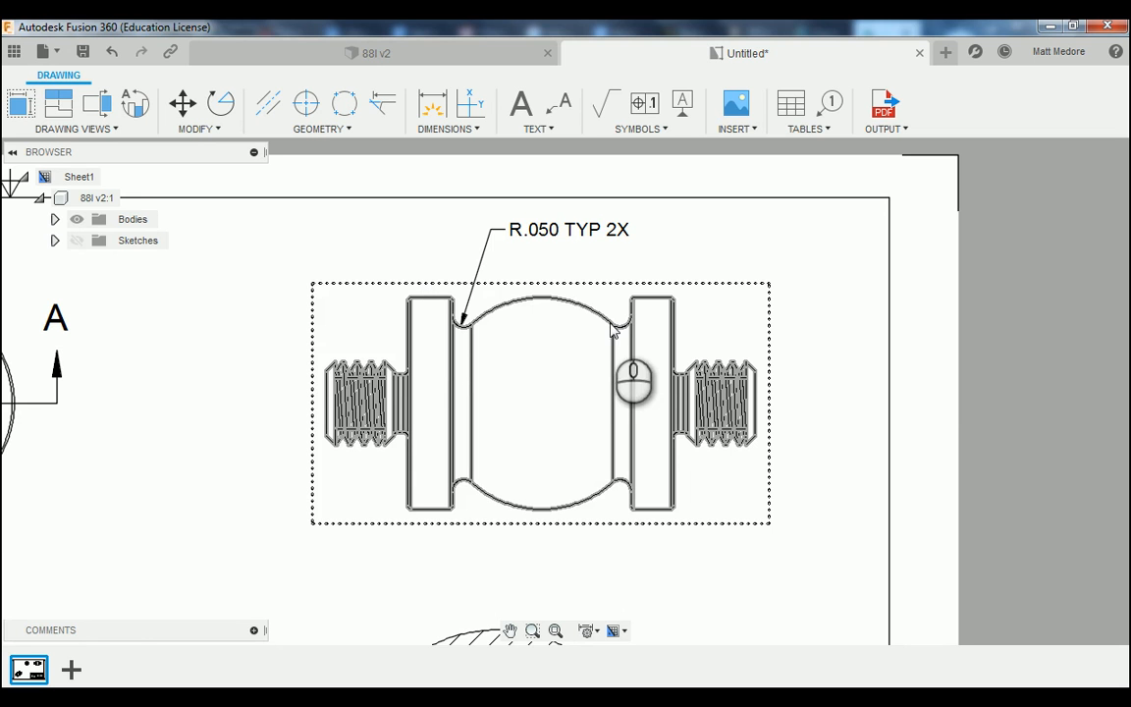
Attach a leader note to the right flange's upper outer chamfer in the side view, placing its text above and to the right.
scroll(673, 294, "down", 1)
scroll(673, 294, "up", 5)
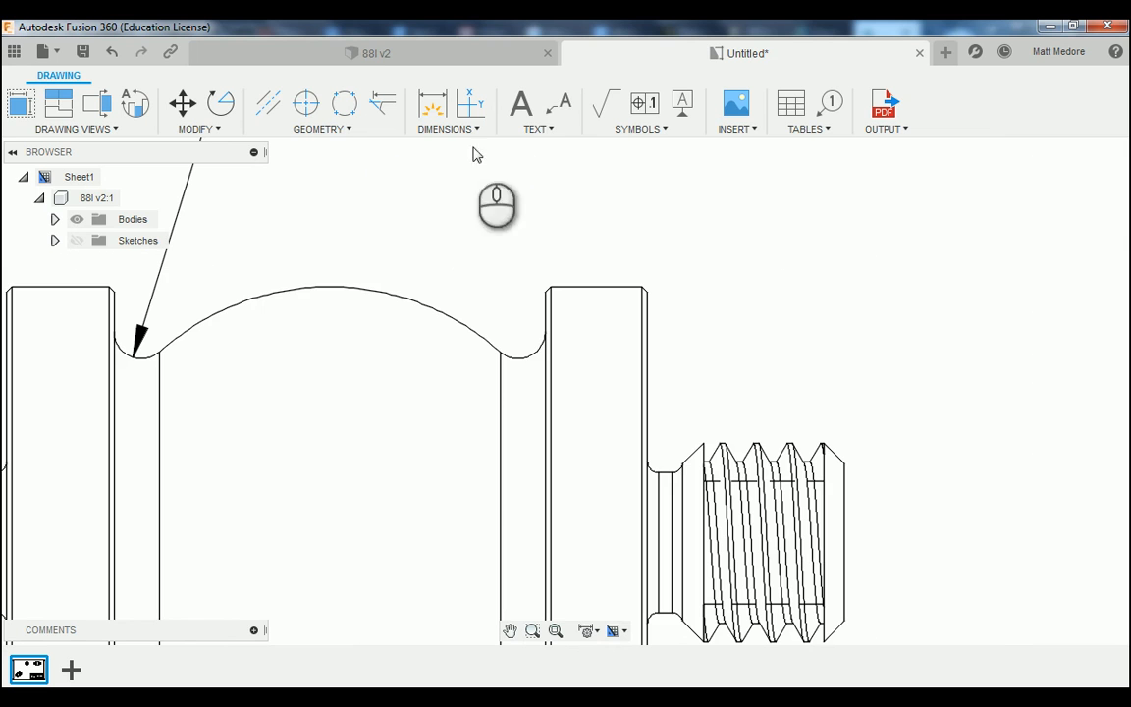
left_click(560, 106)
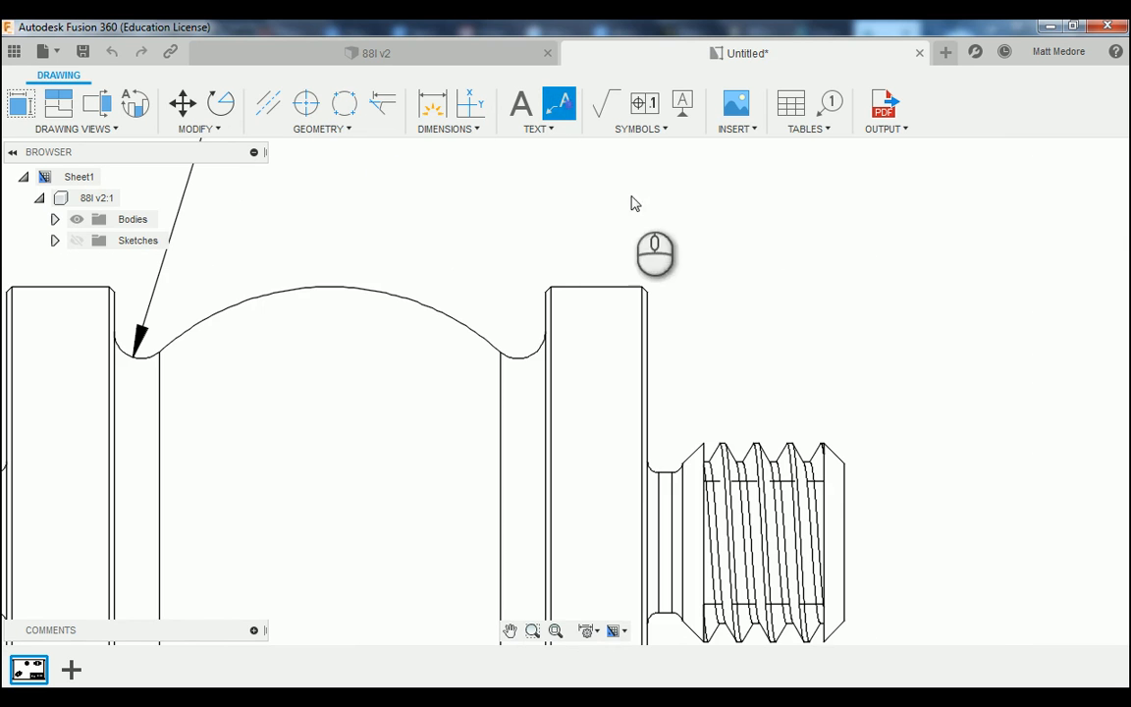
scroll(729, 302, "up", 2)
scroll(729, 301, "up", 4)
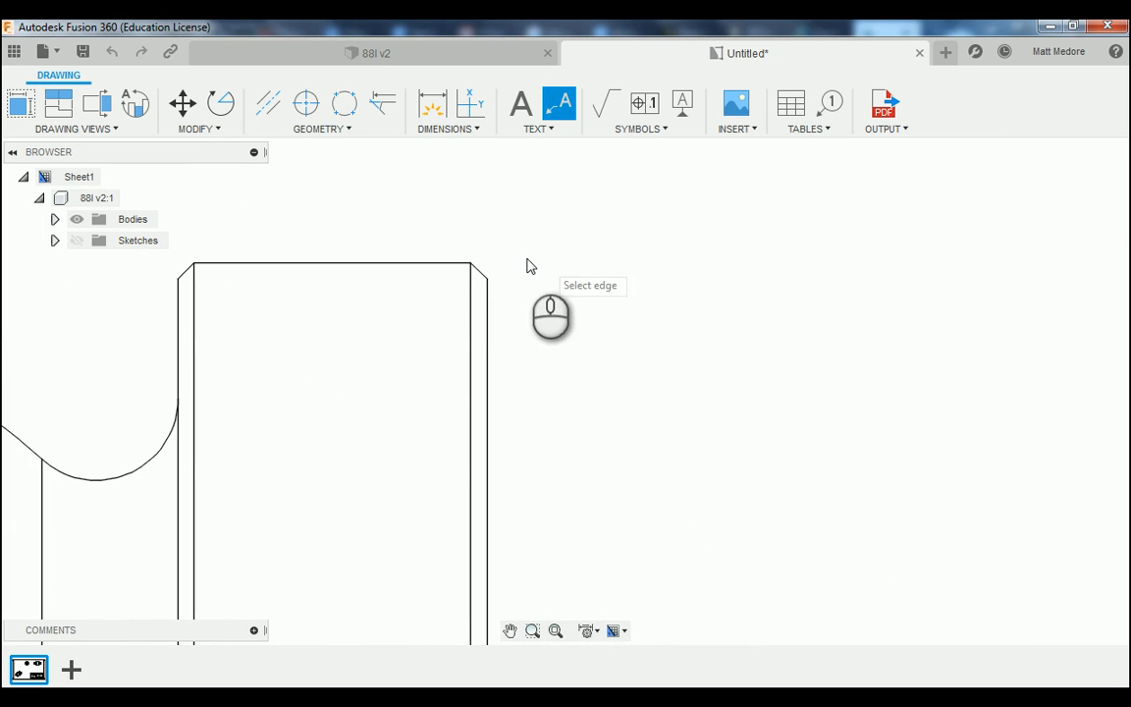
left_click(475, 268)
scroll(469, 353, "down", 4)
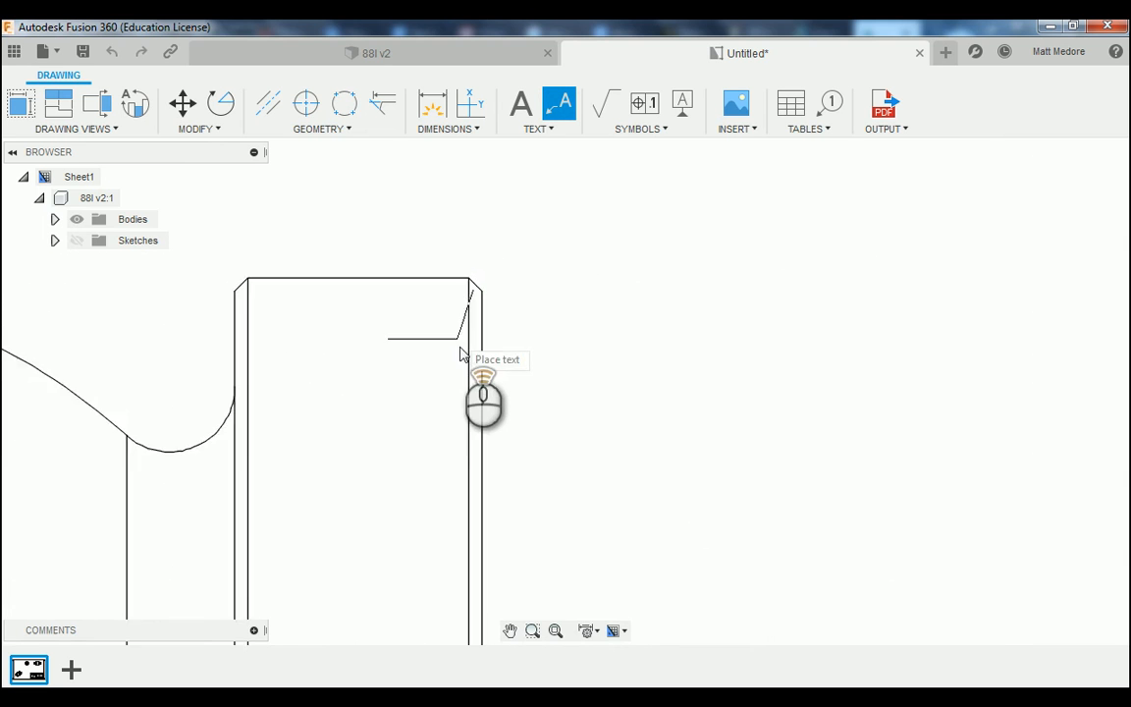
left_click(525, 227)
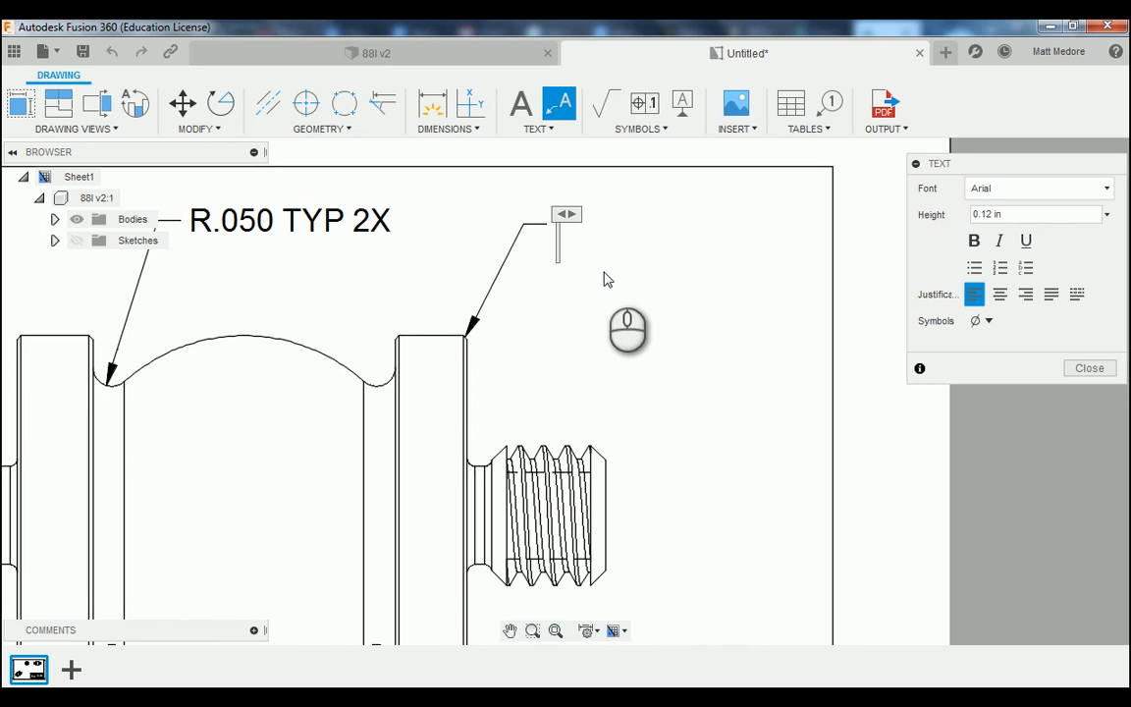
Enter the two-line leader note "CHAMFER" and ".010 X 45° TYP 4X", inserting the degree symbol after 45.
type("CHAM")
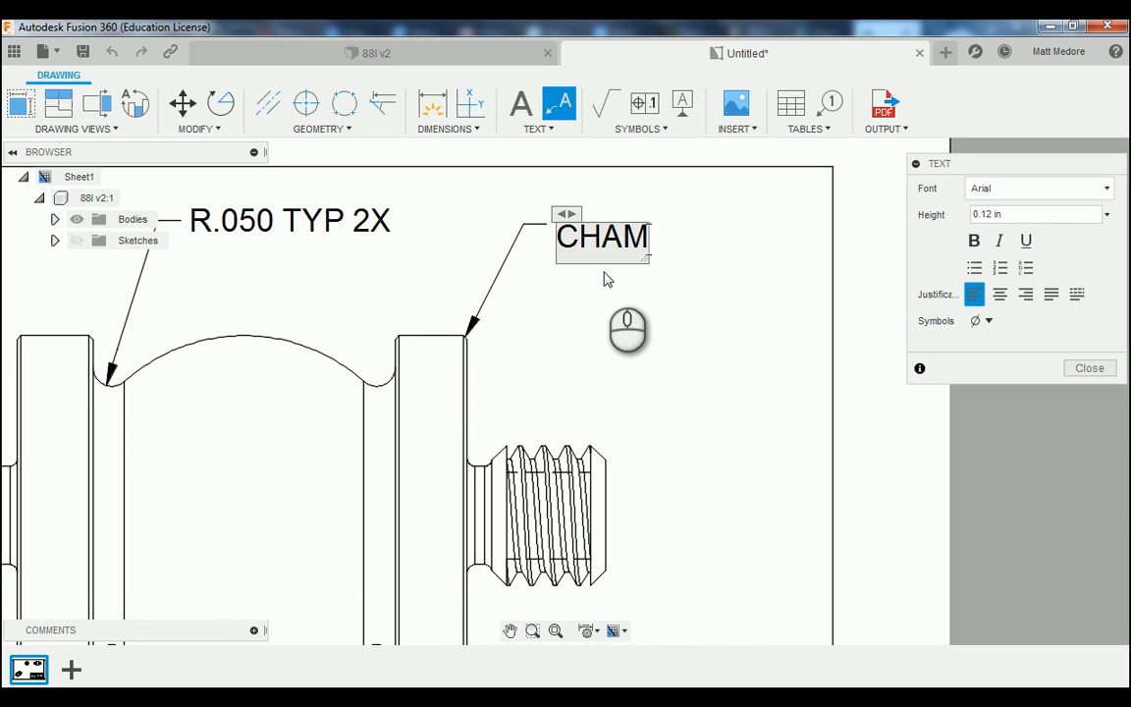
type("FER")
key("Return")
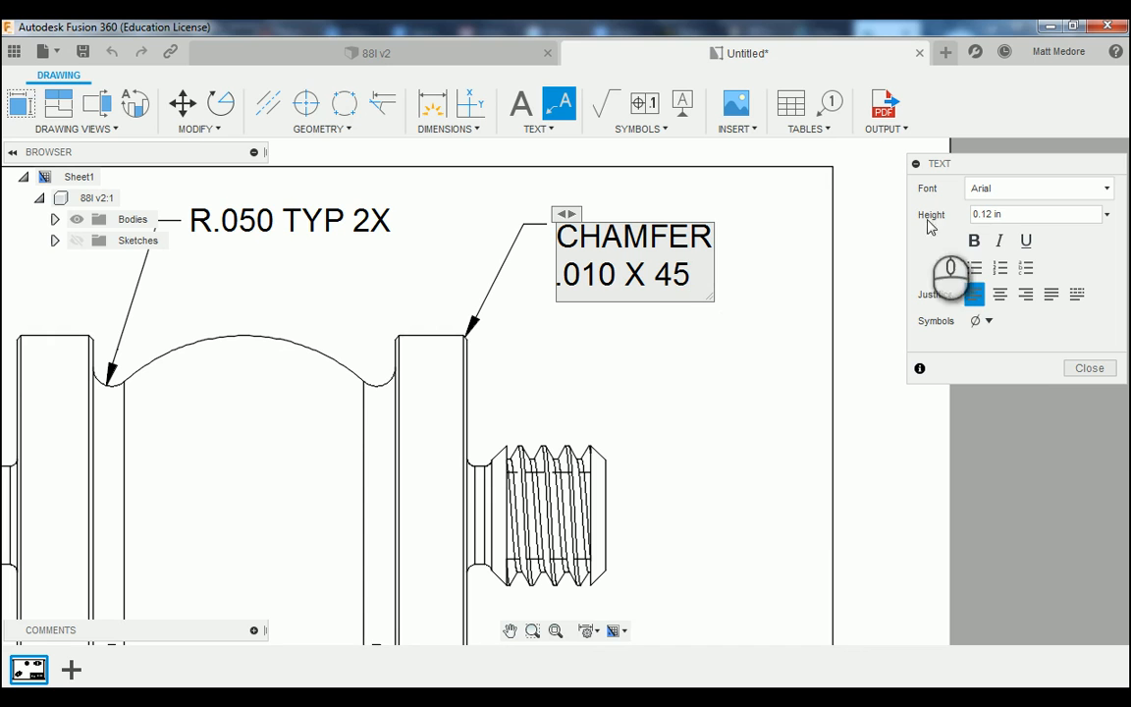
left_click(985, 321)
left_click(1033, 343)
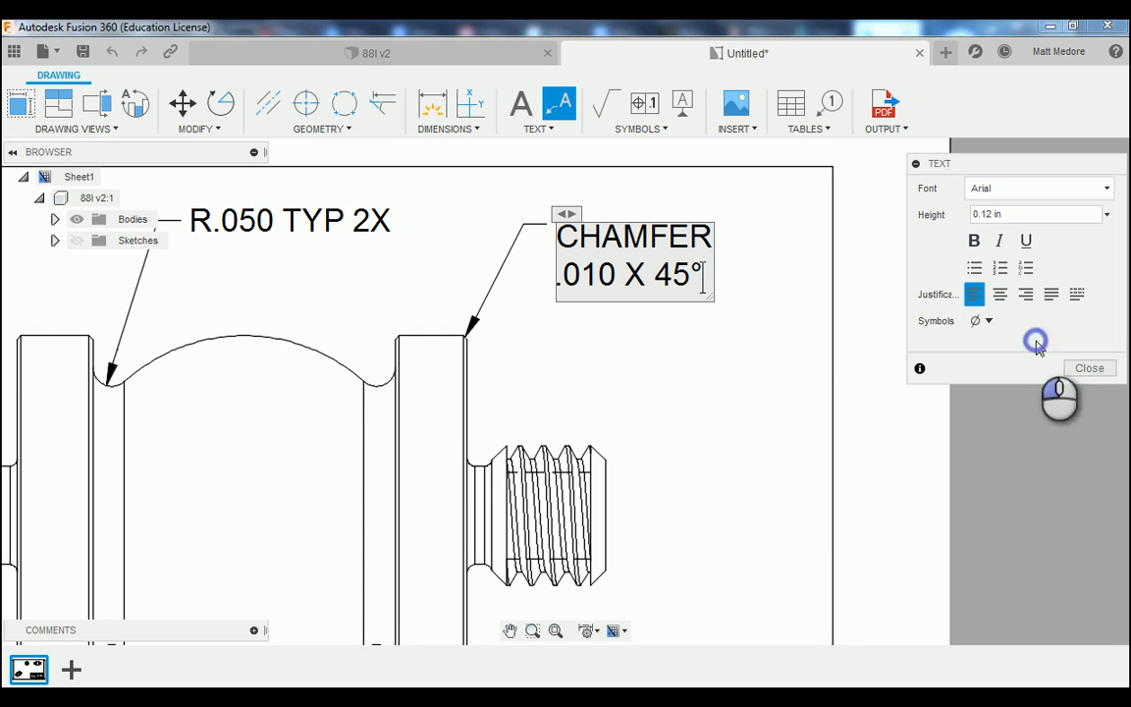
left_click(703, 278)
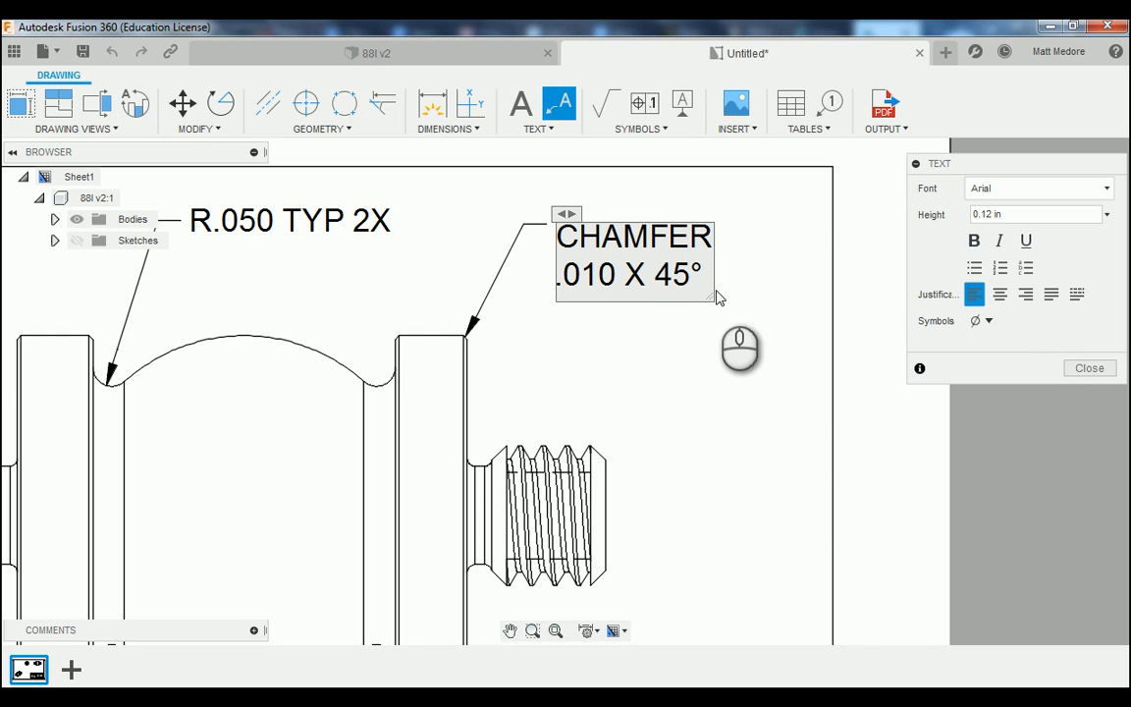
type("TYP")
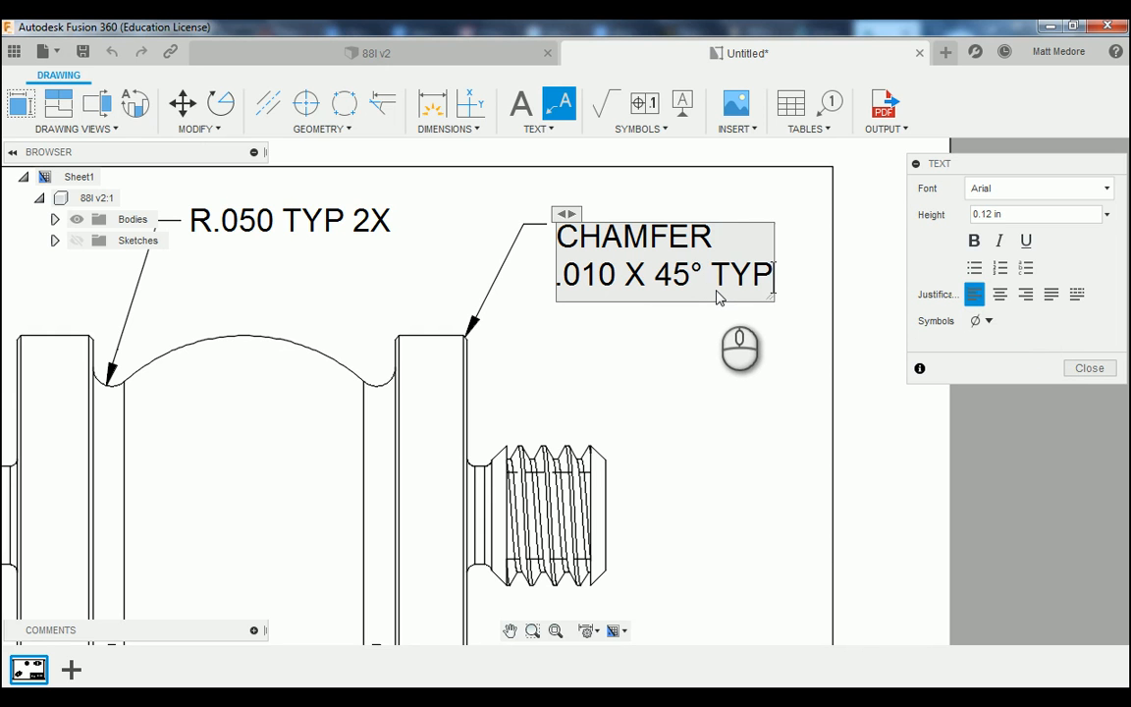
type(" 4X")
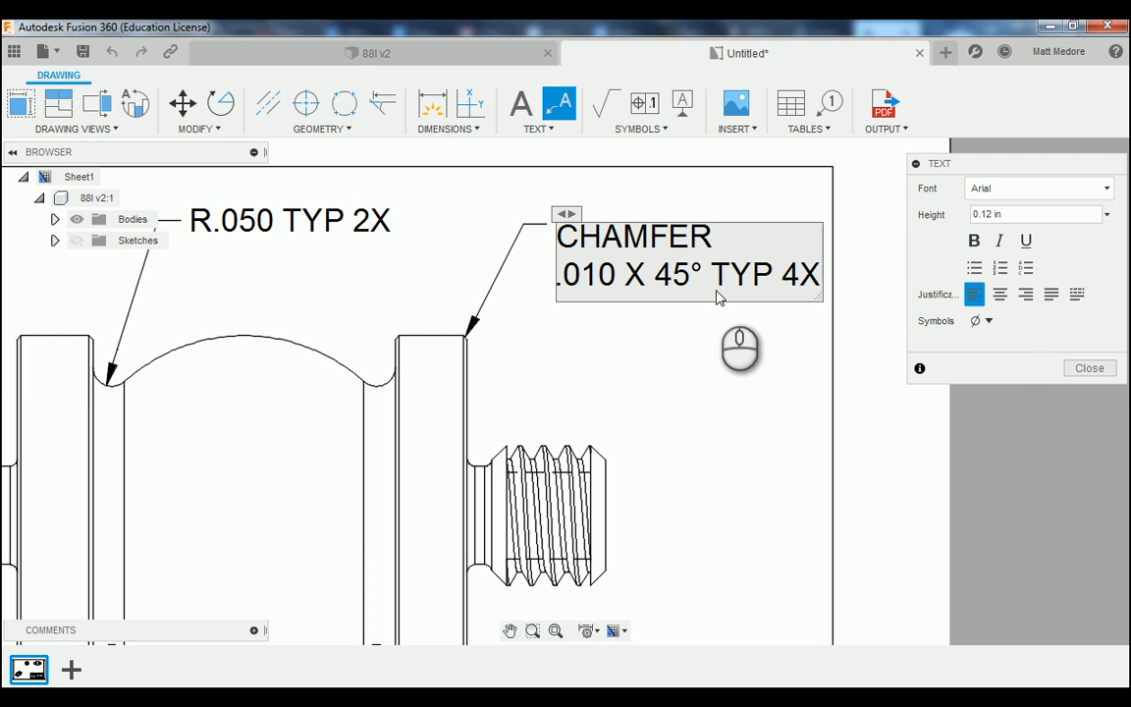
left_click(1090, 369)
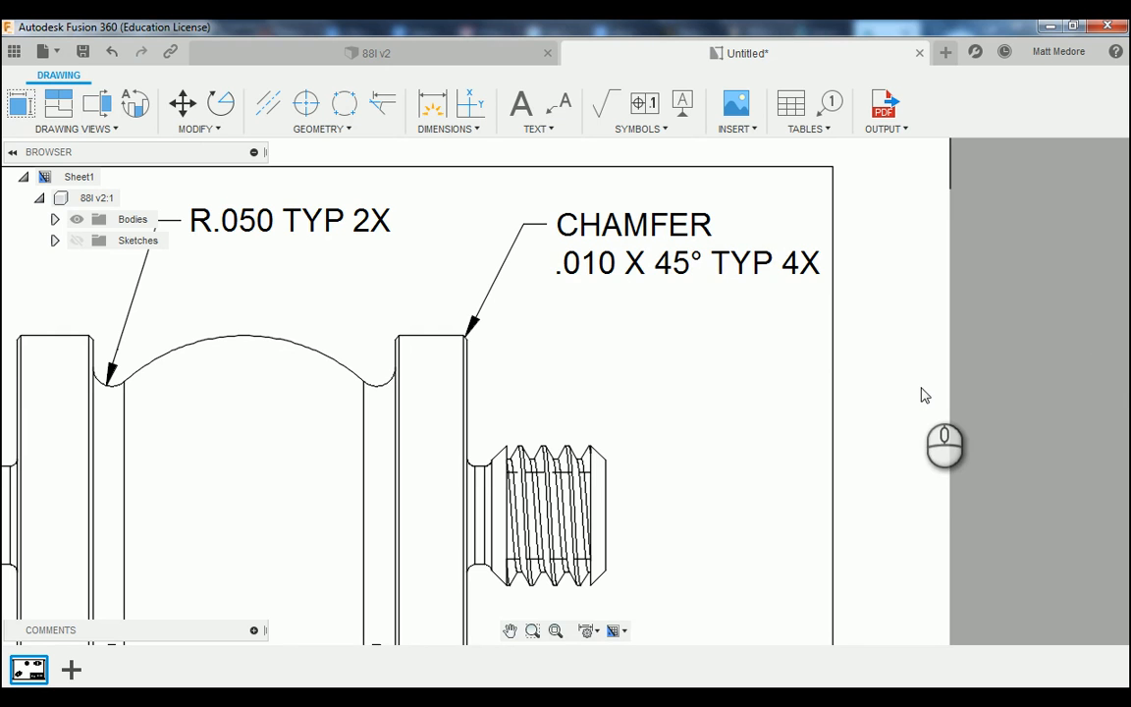
scroll(923, 257, "down", 3)
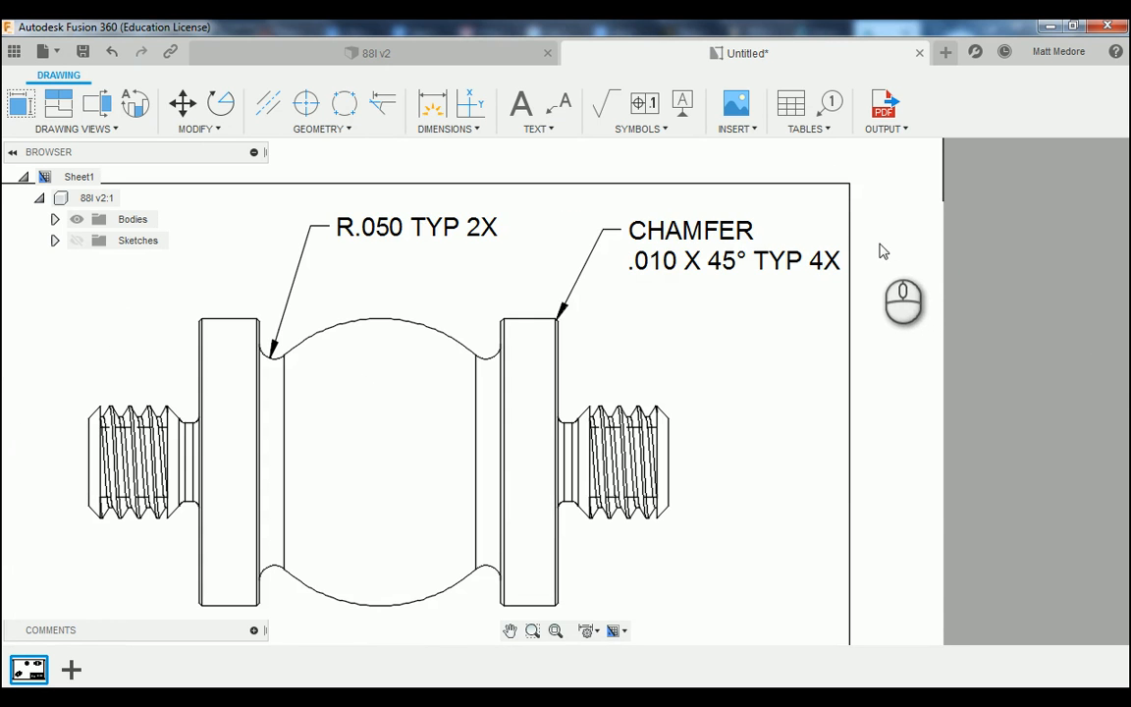
Dimension the width of the narrow neck beneath the domed section in Detail B, centring the text inside the neck.
scroll(880, 256, "down", 1)
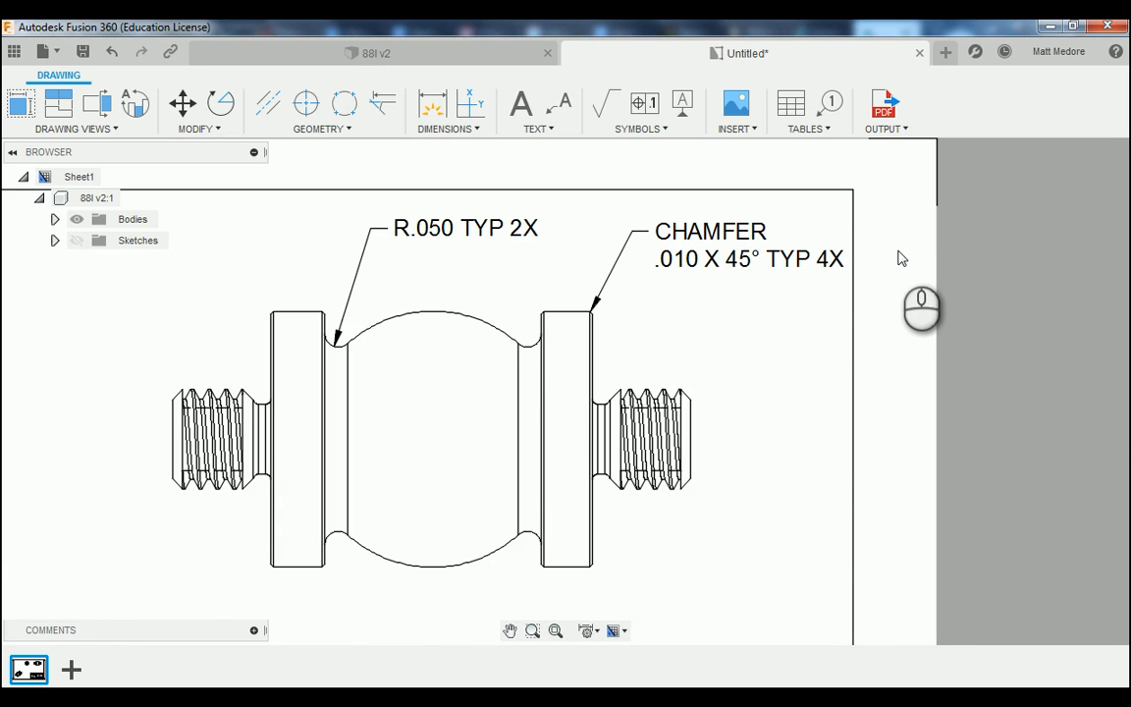
scroll(901, 258, "down", 4)
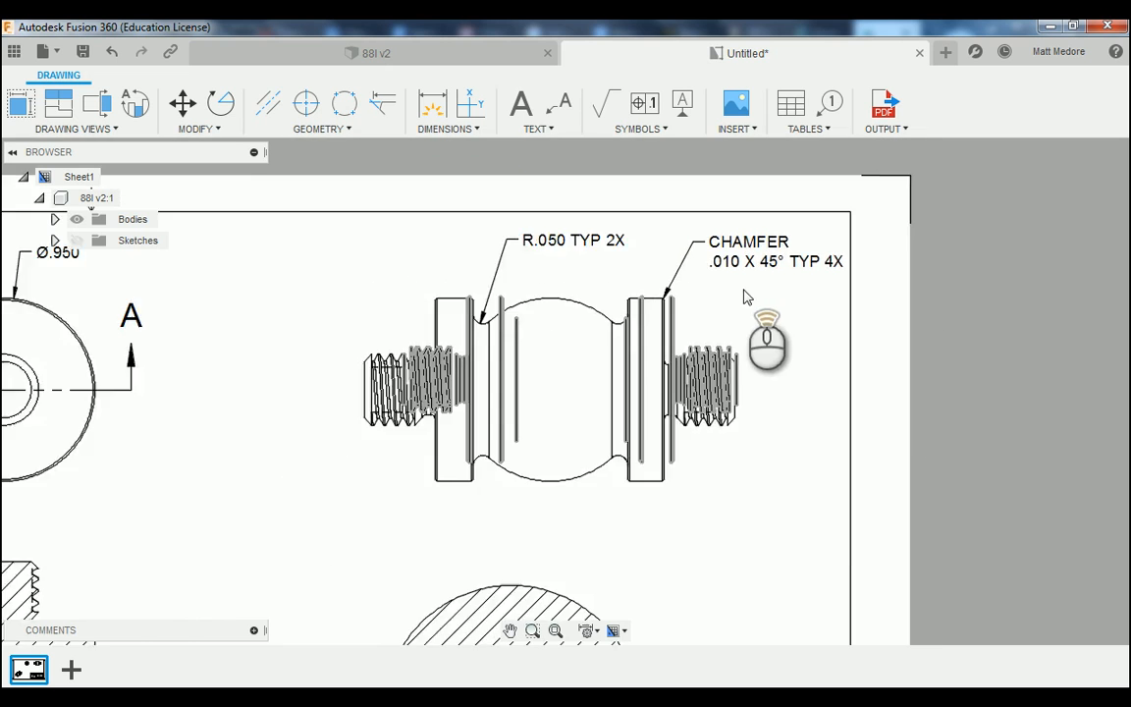
scroll(629, 471, "down", 3)
scroll(599, 520, "up", 5)
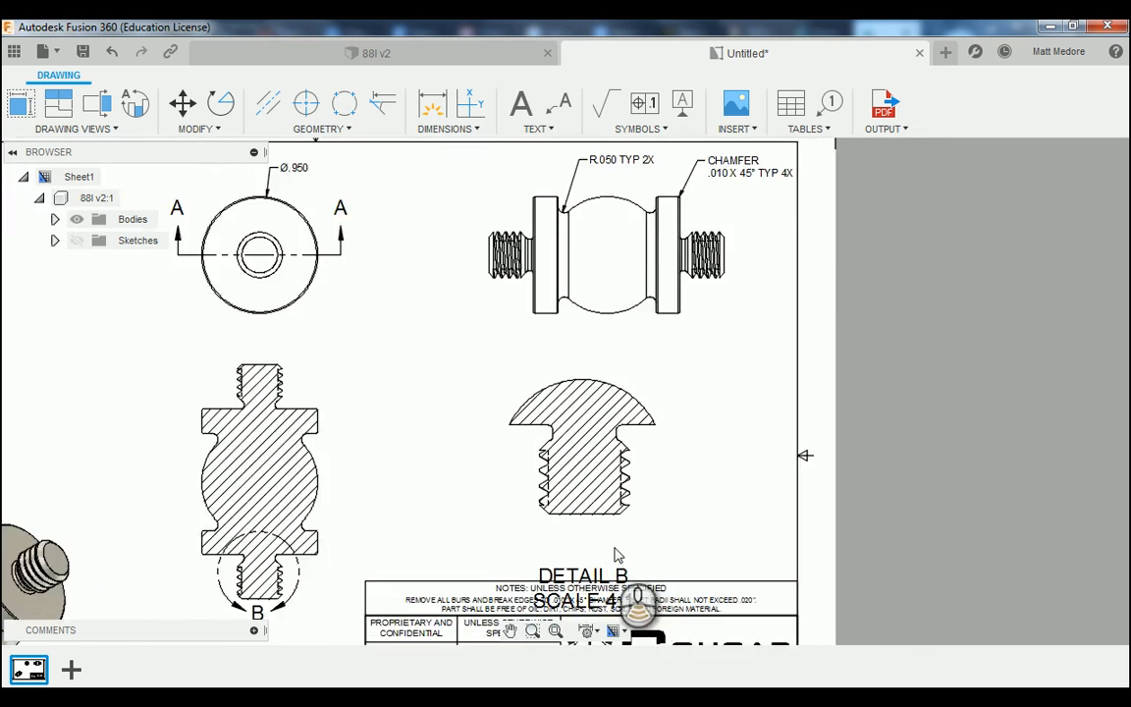
scroll(582, 498, "up", 4)
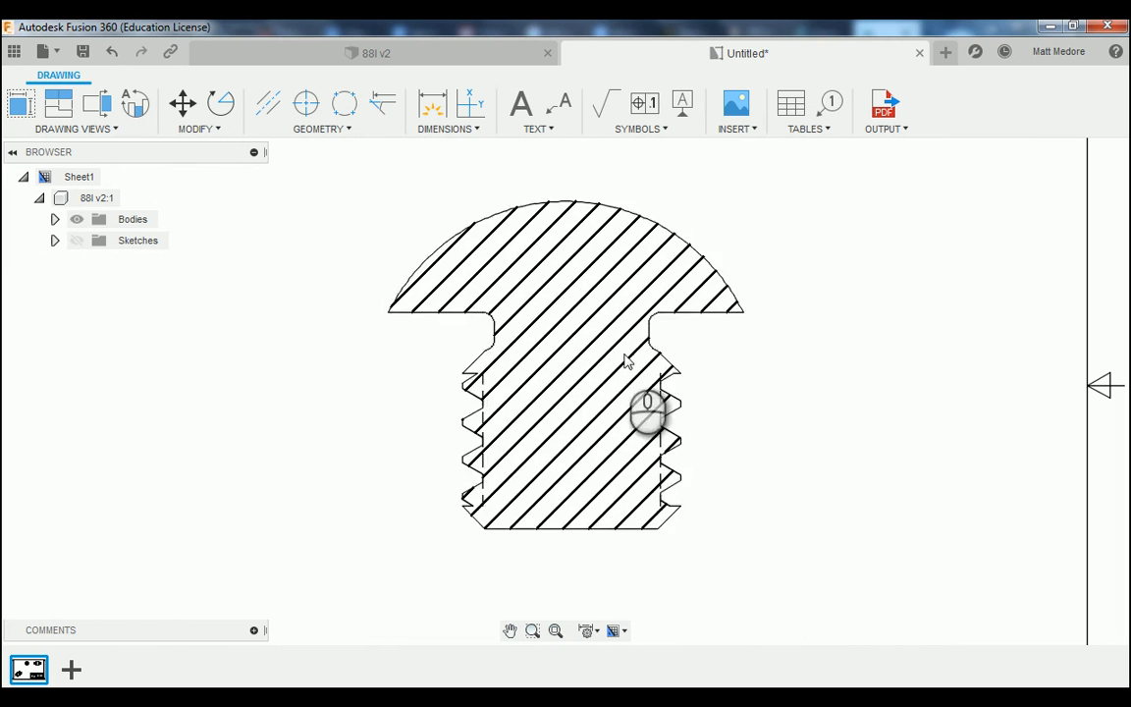
scroll(585, 475, "down", 2)
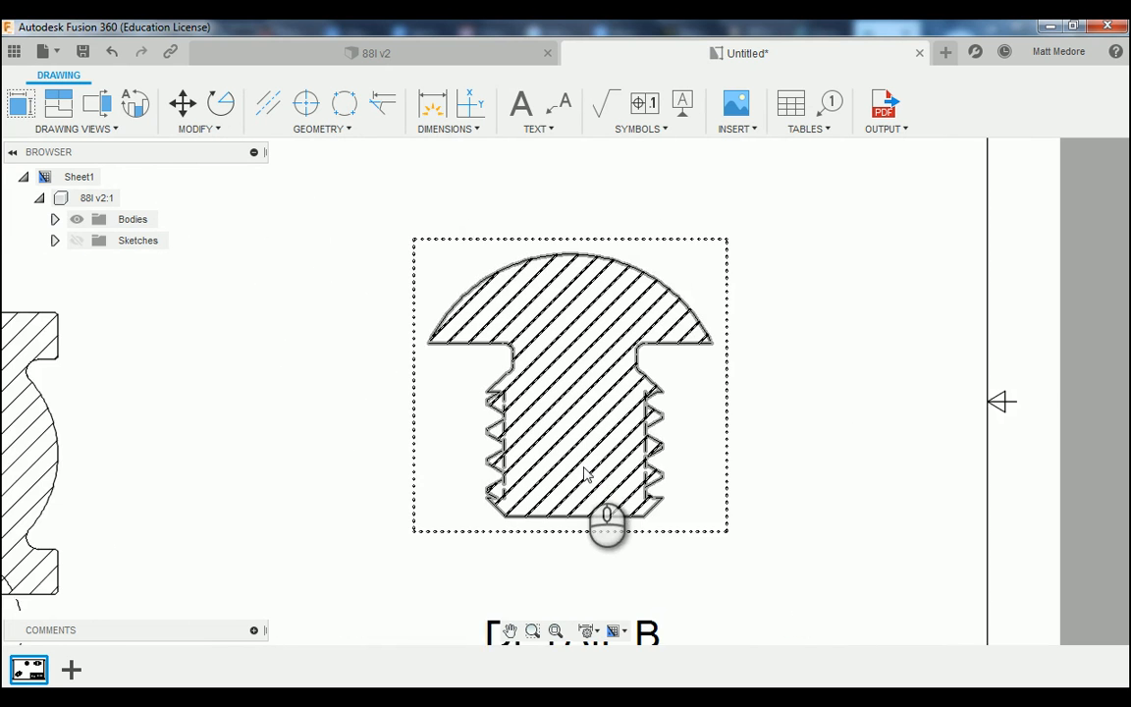
scroll(585, 474, "down", 1)
scroll(565, 481, "down", 2)
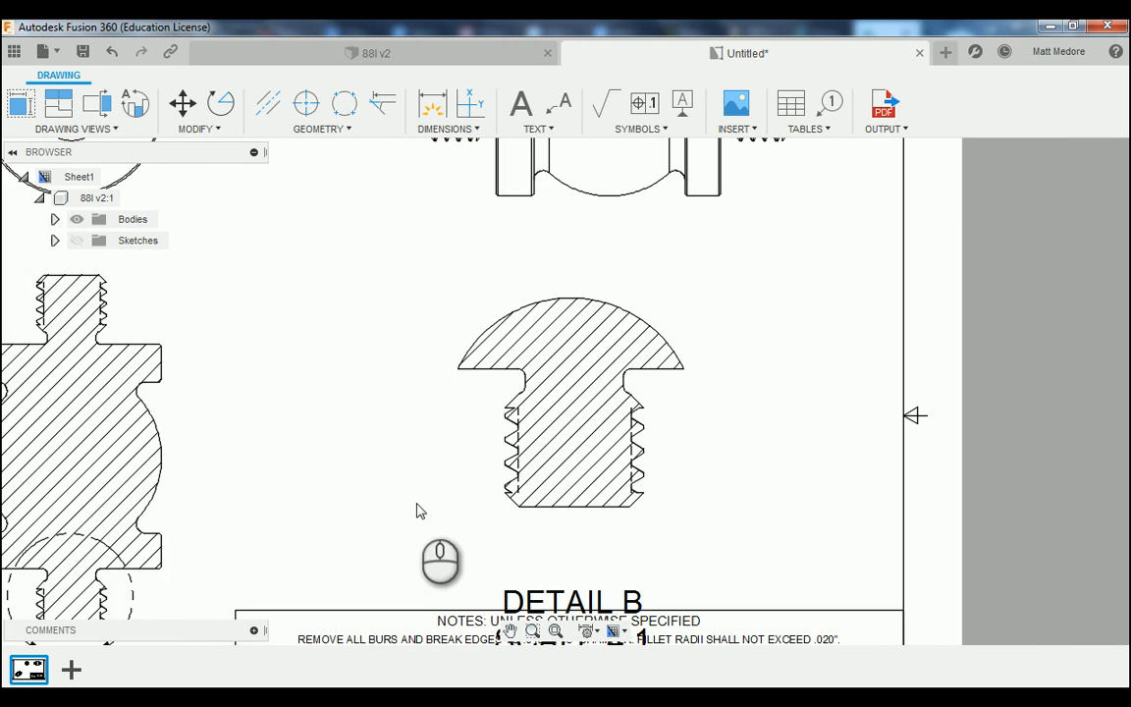
key("d")
scroll(653, 422, "up", 4)
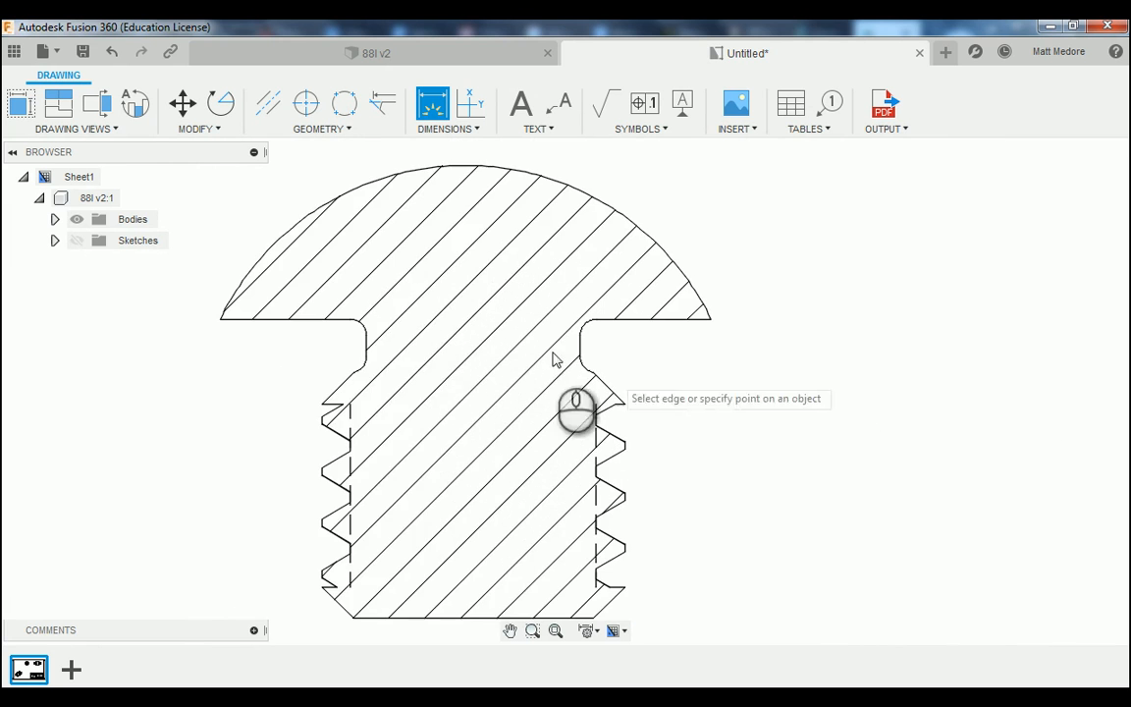
scroll(365, 346, "up", 4)
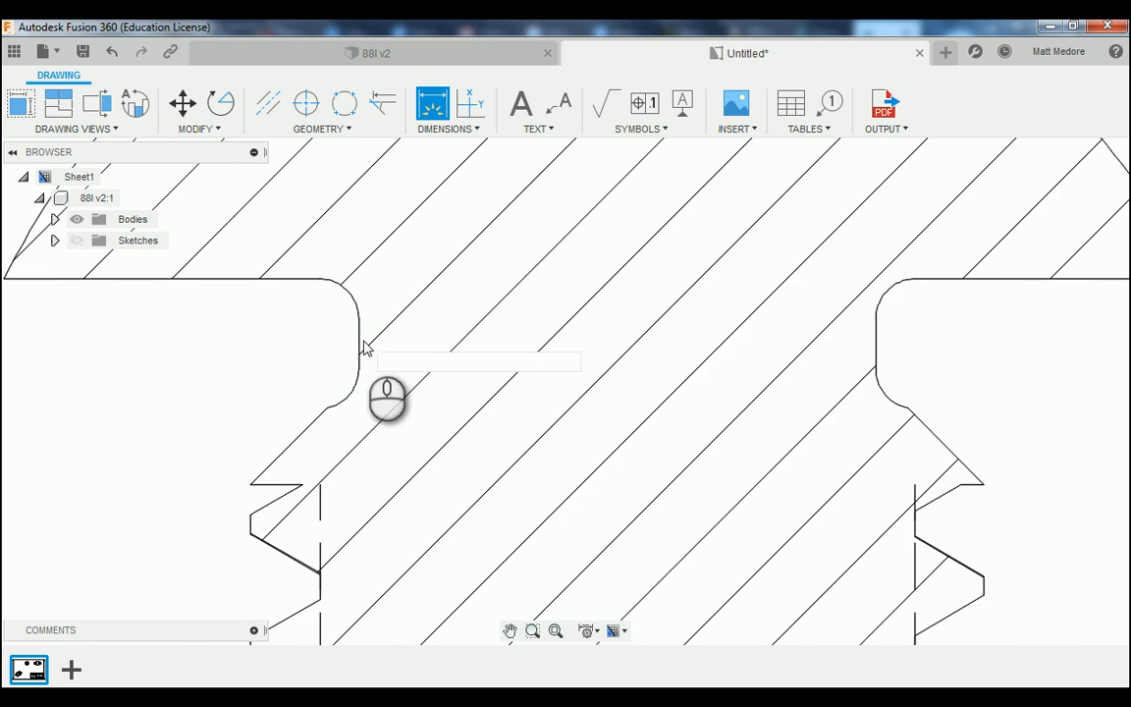
left_click(363, 347)
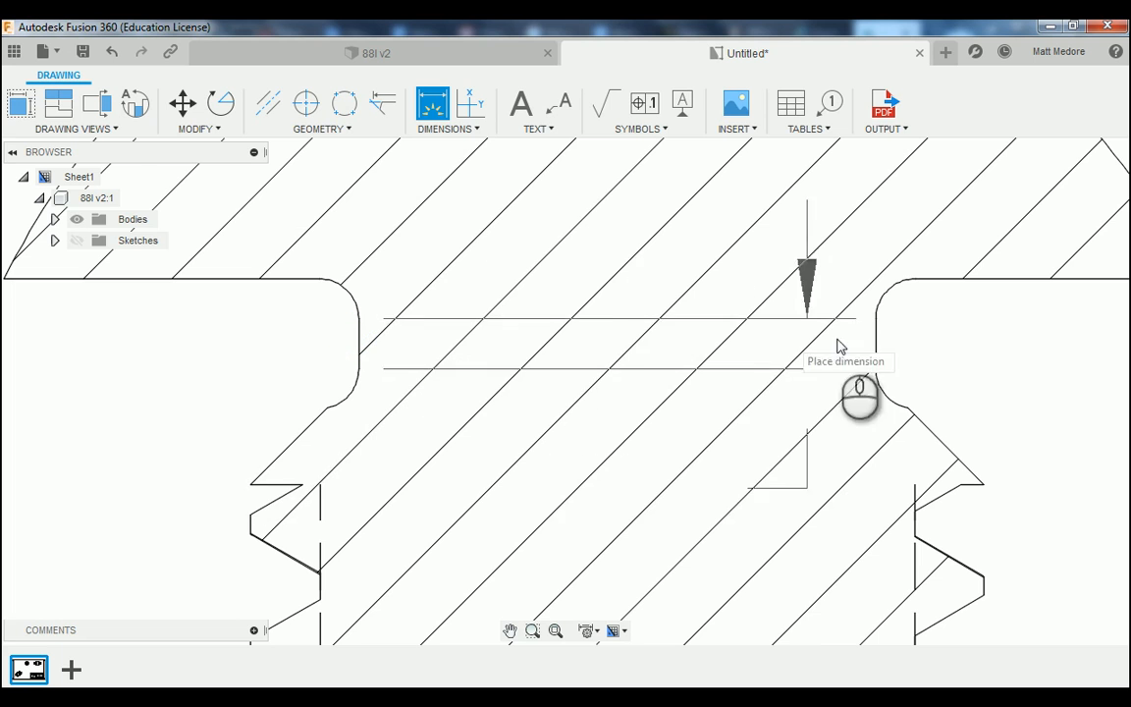
left_click(877, 353)
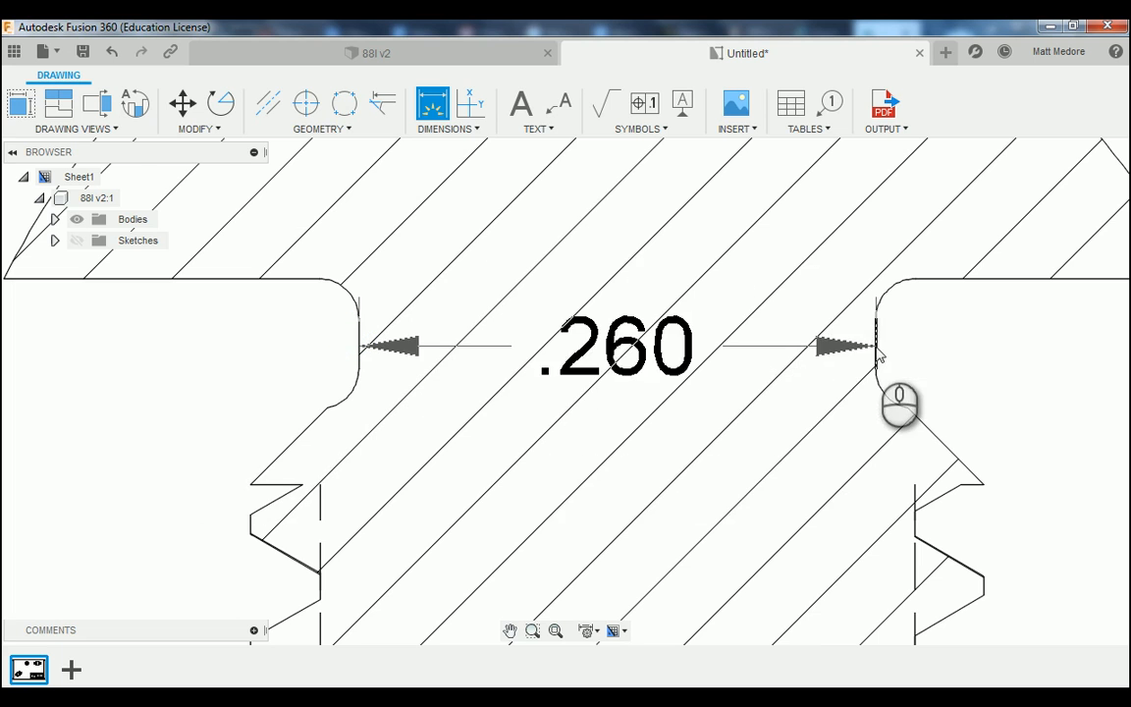
left_click(705, 350)
Dimension the thread's outer width between its opposite crests in Detail B, placing the text inside the lower threaded section.
scroll(677, 352, "down", 2)
scroll(663, 353, "down", 4)
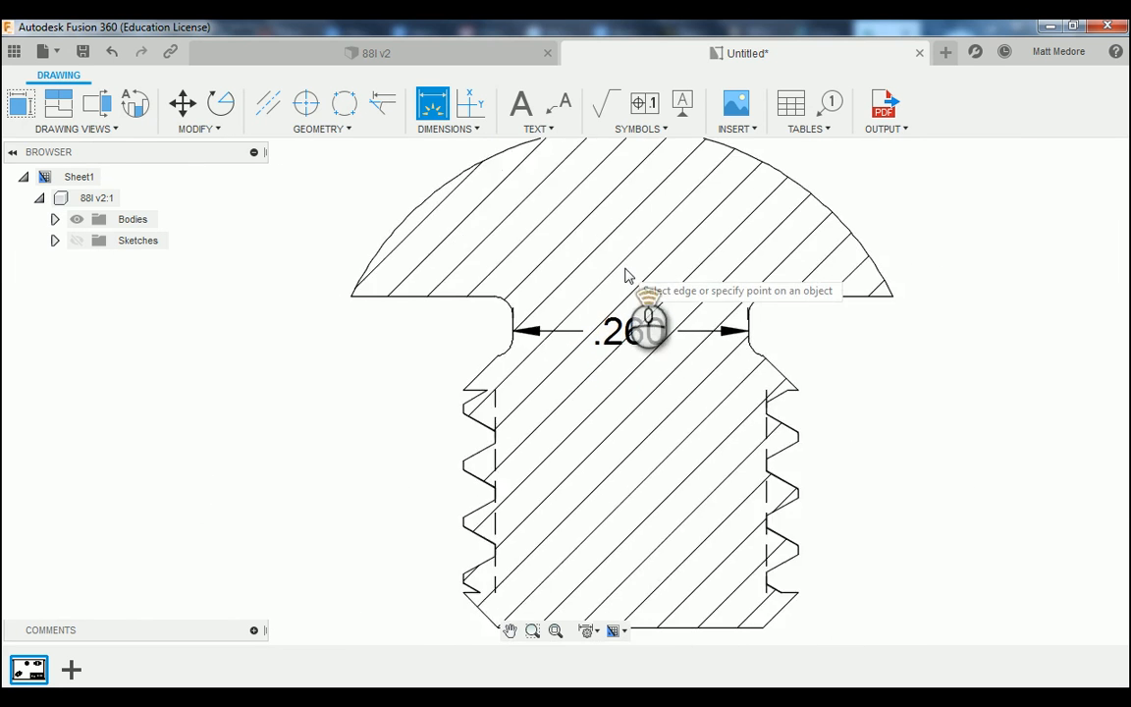
scroll(662, 419, "up", 2)
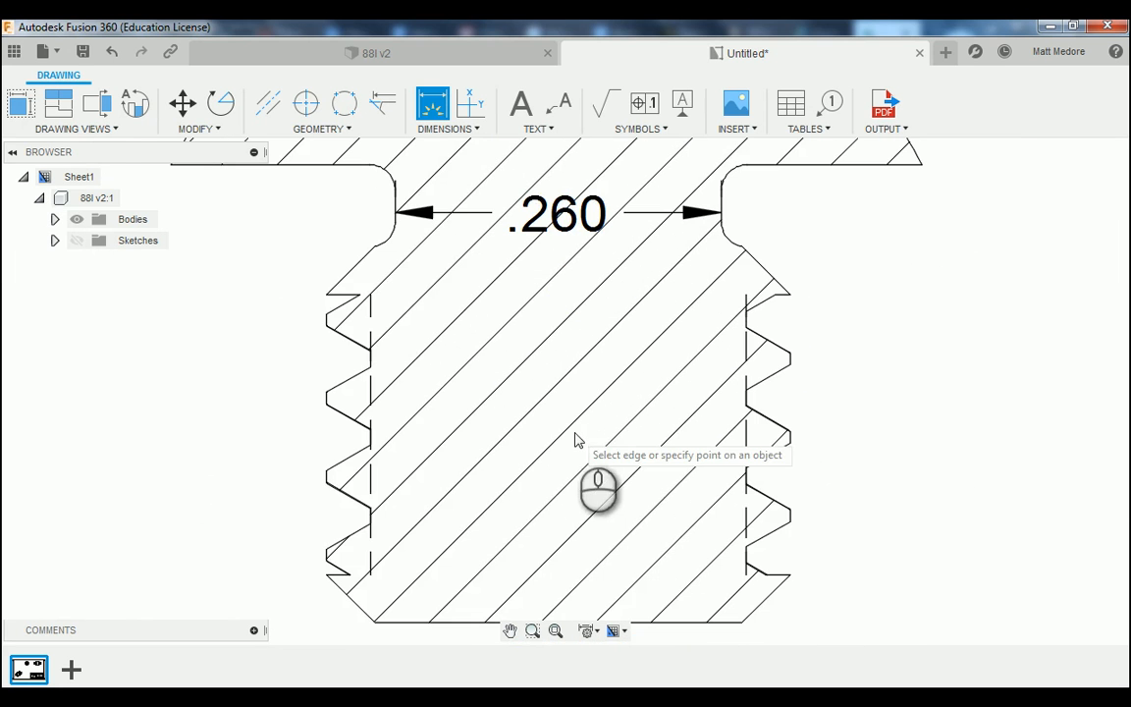
scroll(338, 486, "up", 3)
scroll(316, 486, "up", 1)
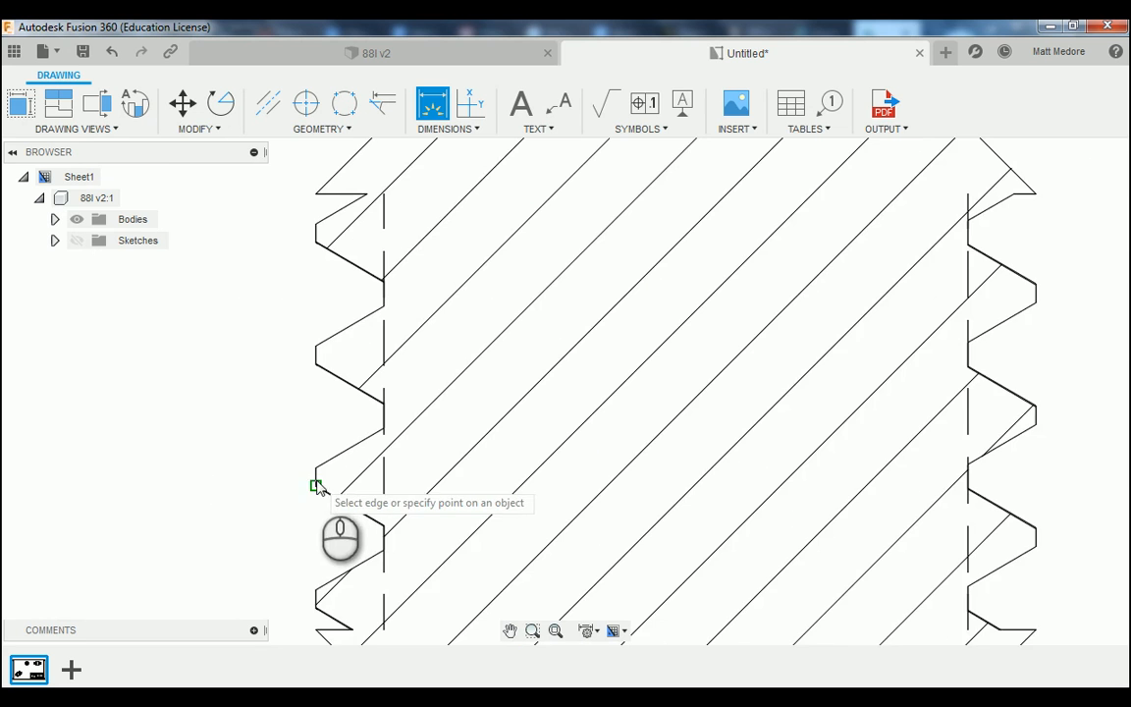
scroll(316, 483, "up", 3)
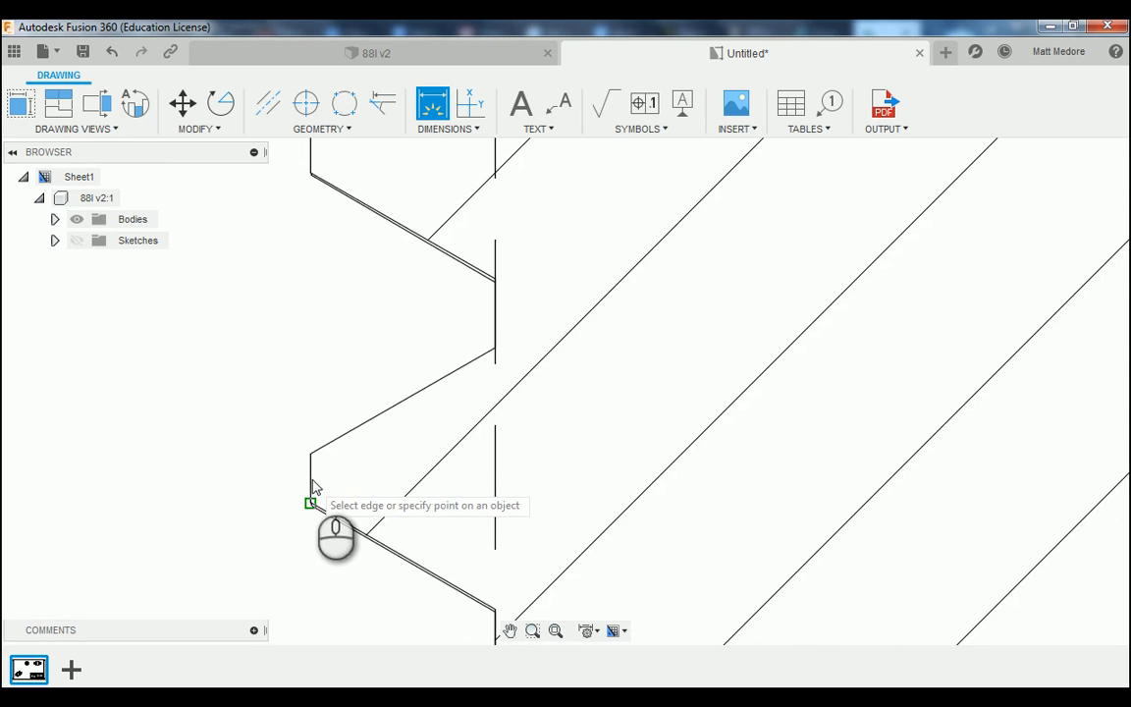
scroll(312, 485, "up", 3)
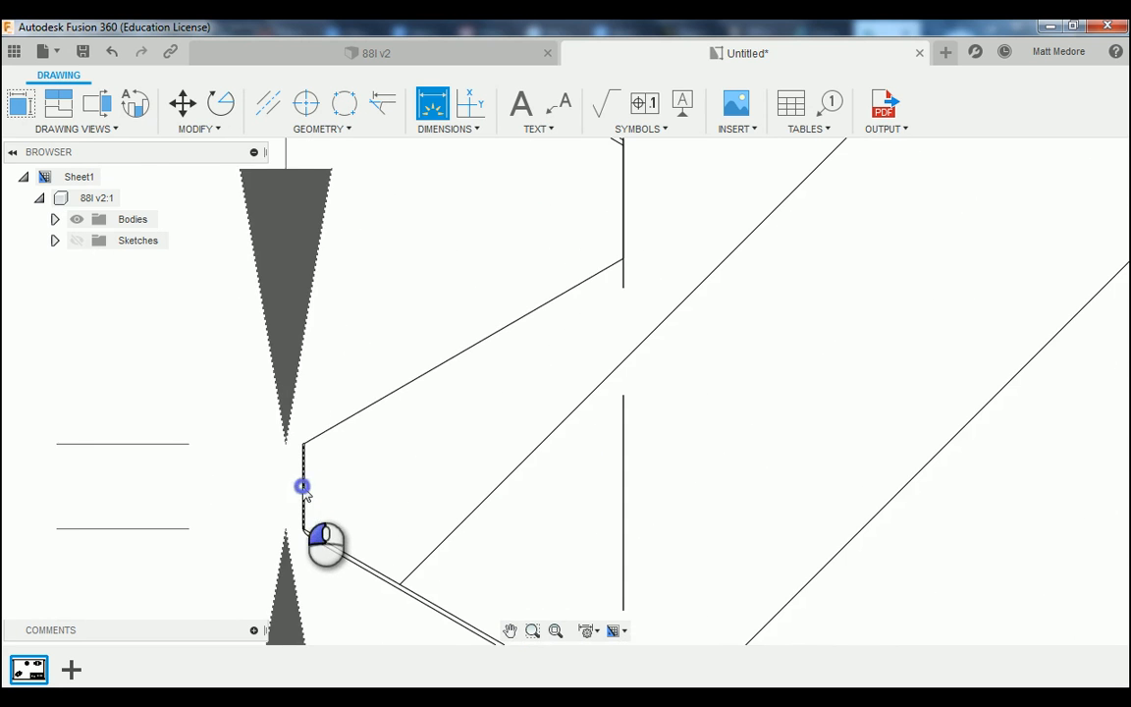
scroll(196, 525, "down", 8)
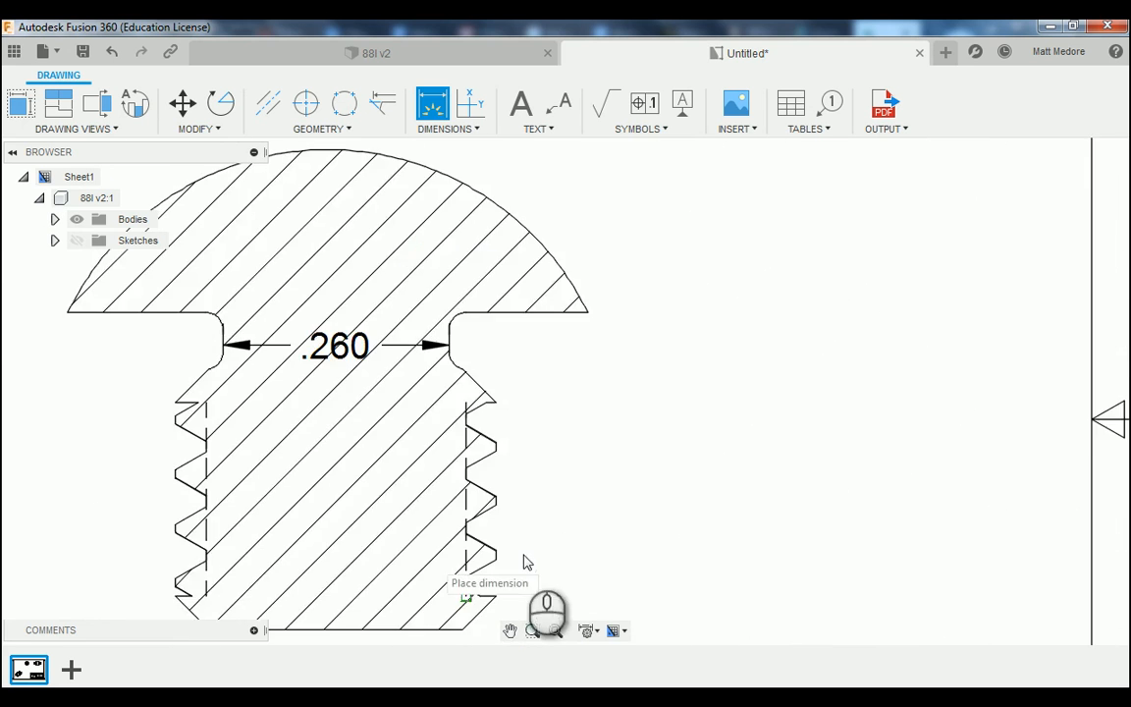
scroll(525, 561, "up", 5)
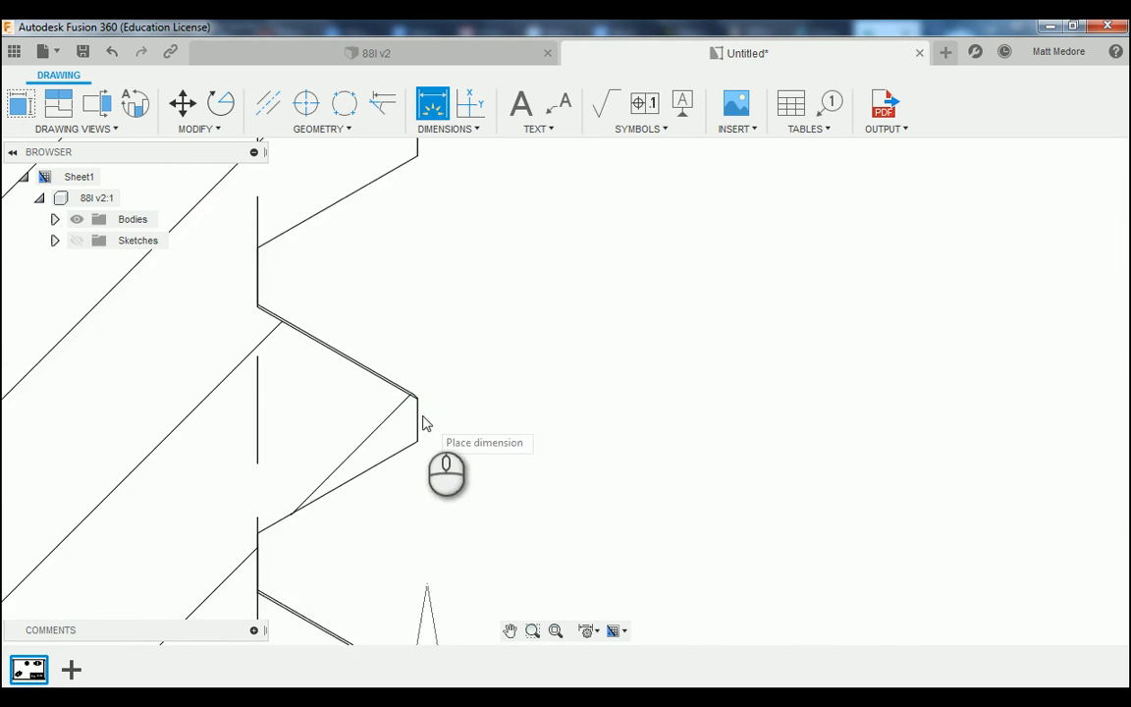
scroll(423, 418, "up", 2)
left_click(413, 427)
scroll(476, 453, "down", 4)
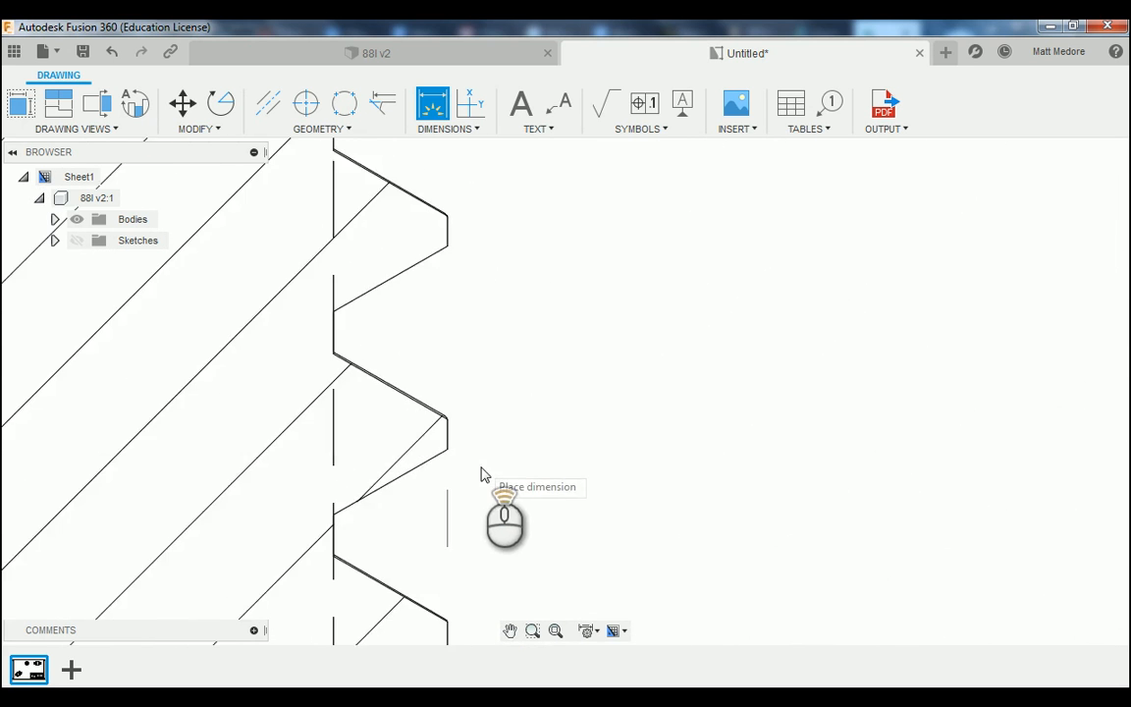
scroll(481, 474, "down", 5)
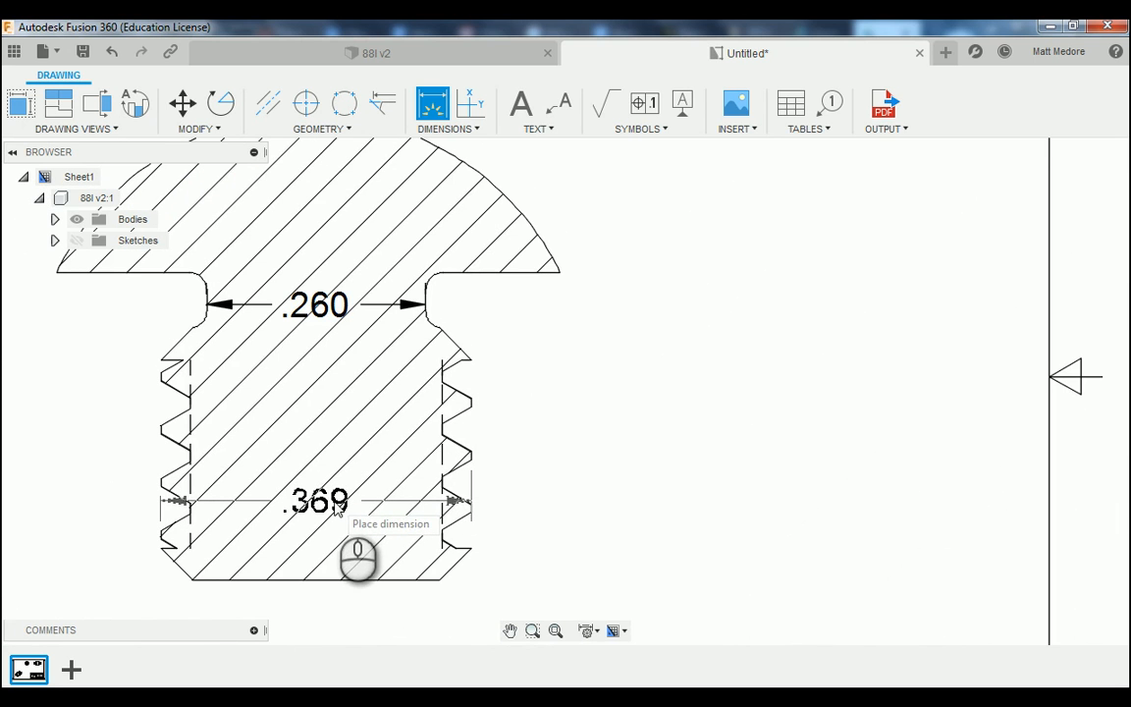
left_click(336, 504)
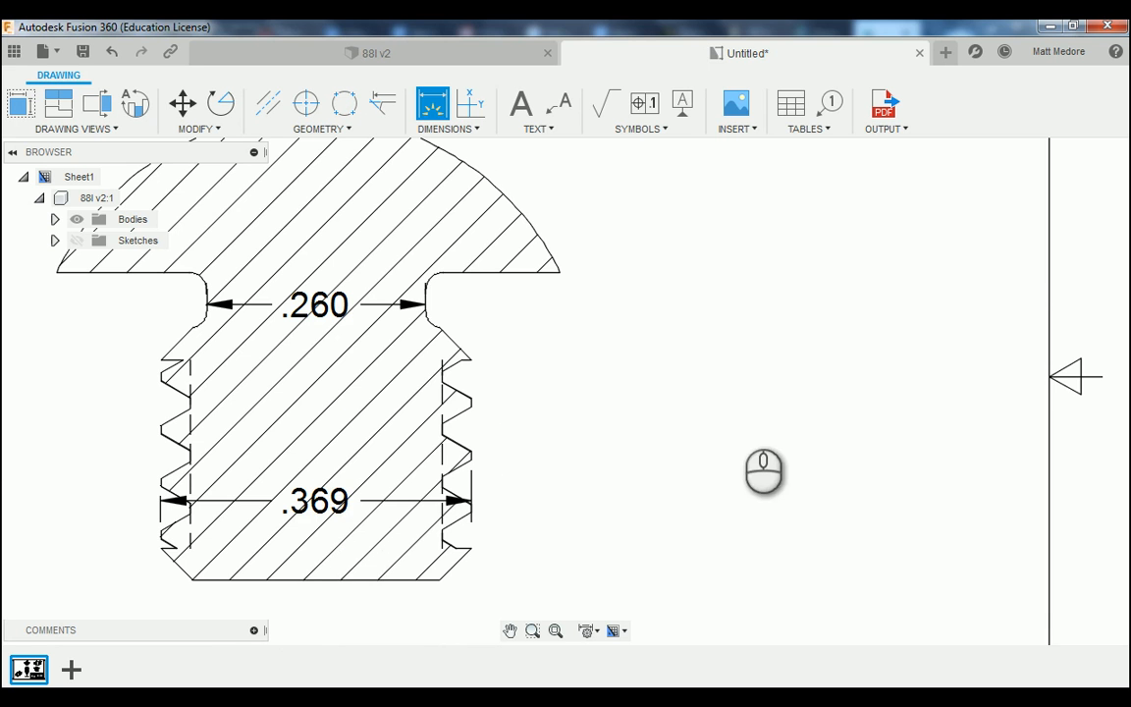
Dimension the radius of the neck's upper right fillet in Detail B, placing the text to the lower right of the fillet.
scroll(689, 410, "down", 2)
scroll(609, 373, "up", 1)
scroll(608, 373, "up", 6)
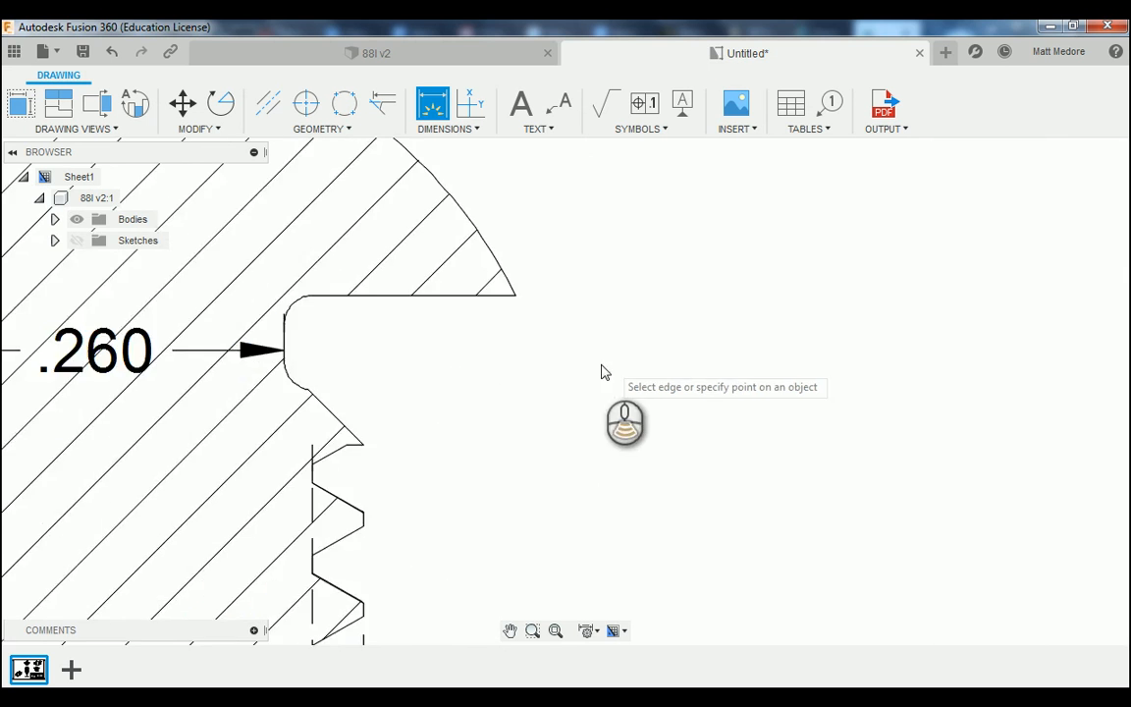
scroll(315, 294, "up", 2)
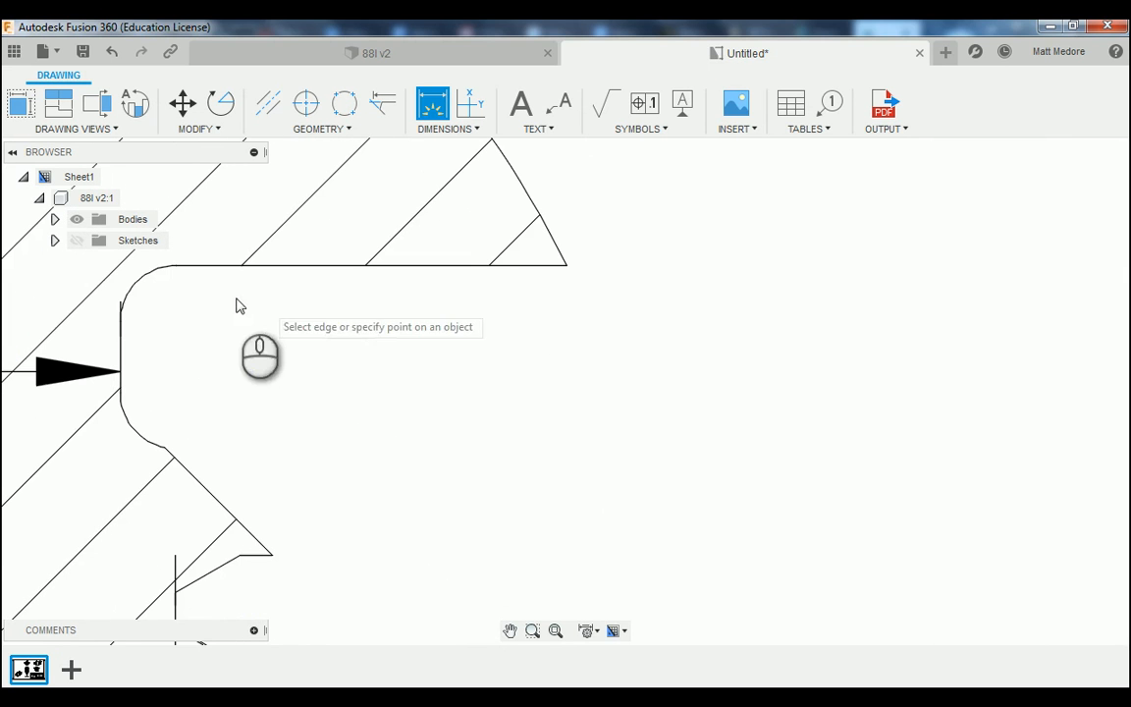
left_click(152, 282)
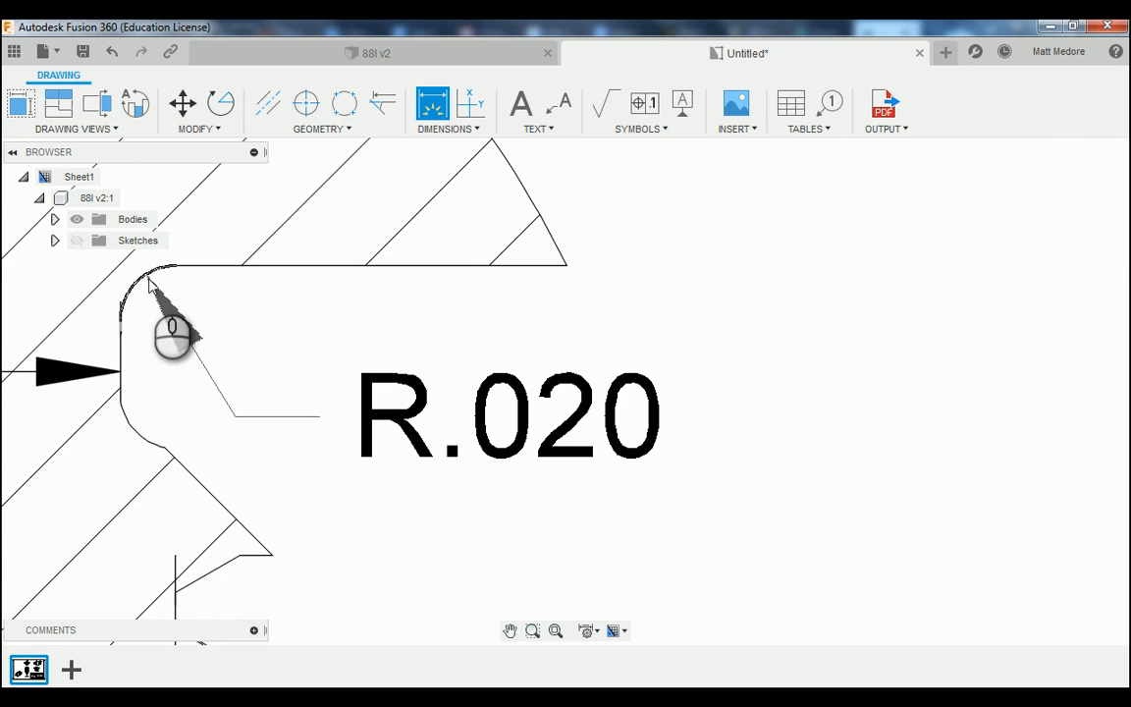
scroll(235, 340, "down", 3)
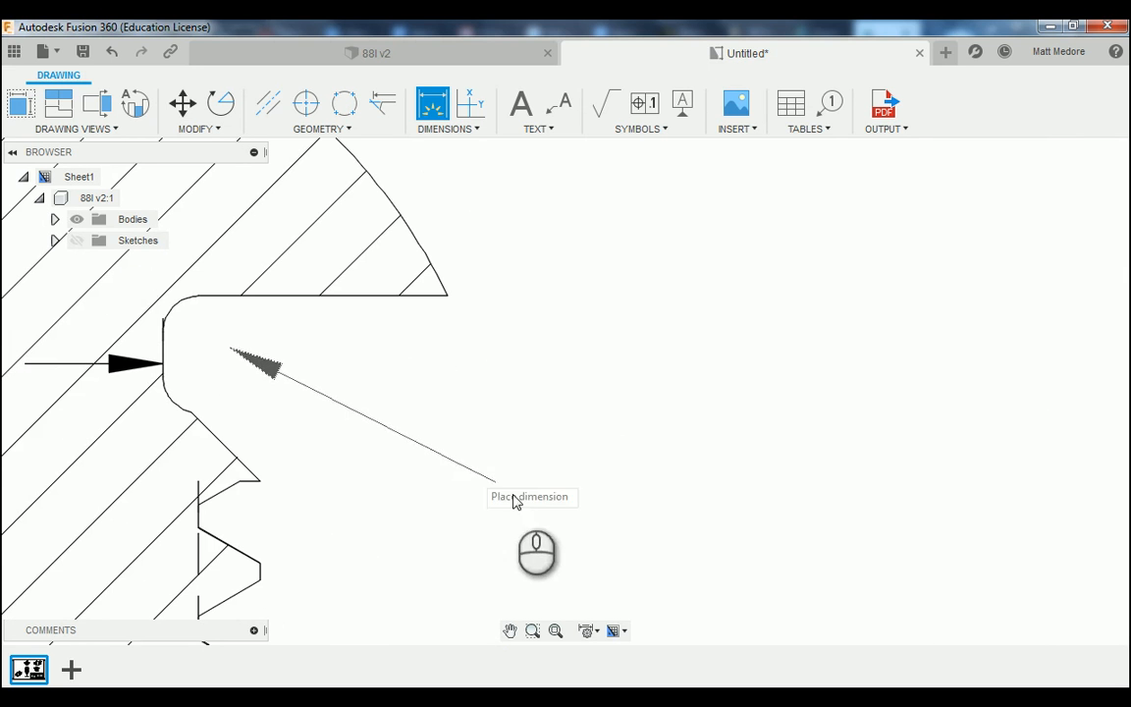
left_click(564, 490)
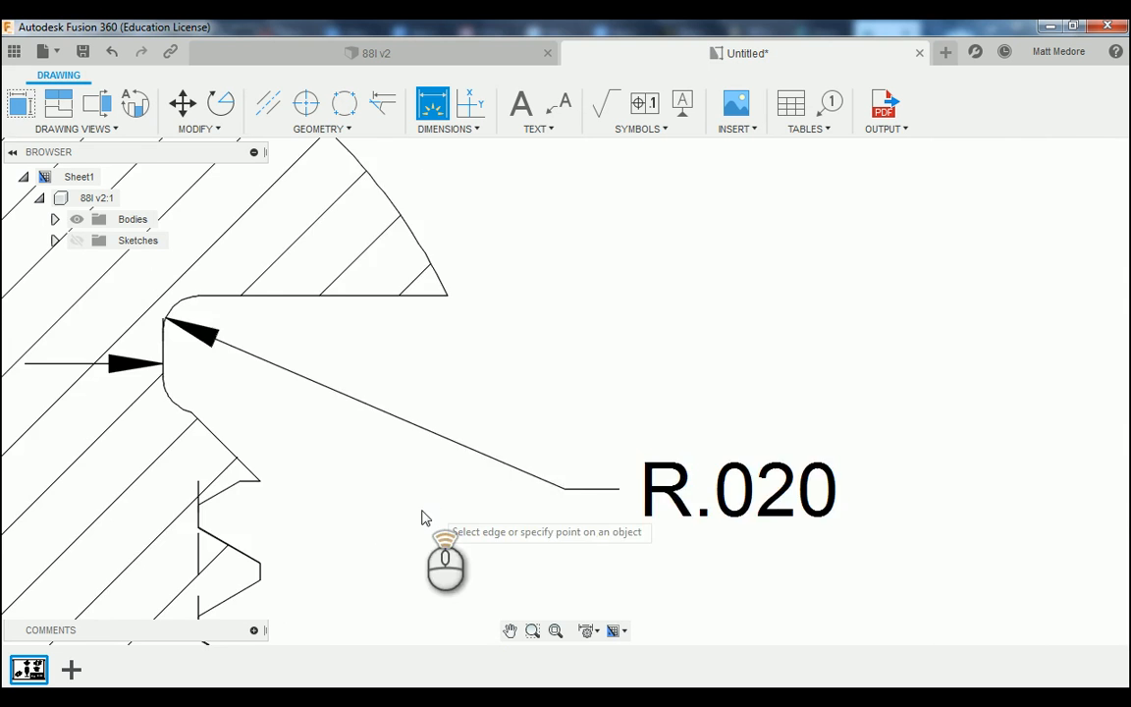
scroll(388, 517, "down", 2)
scroll(389, 518, "down", 5)
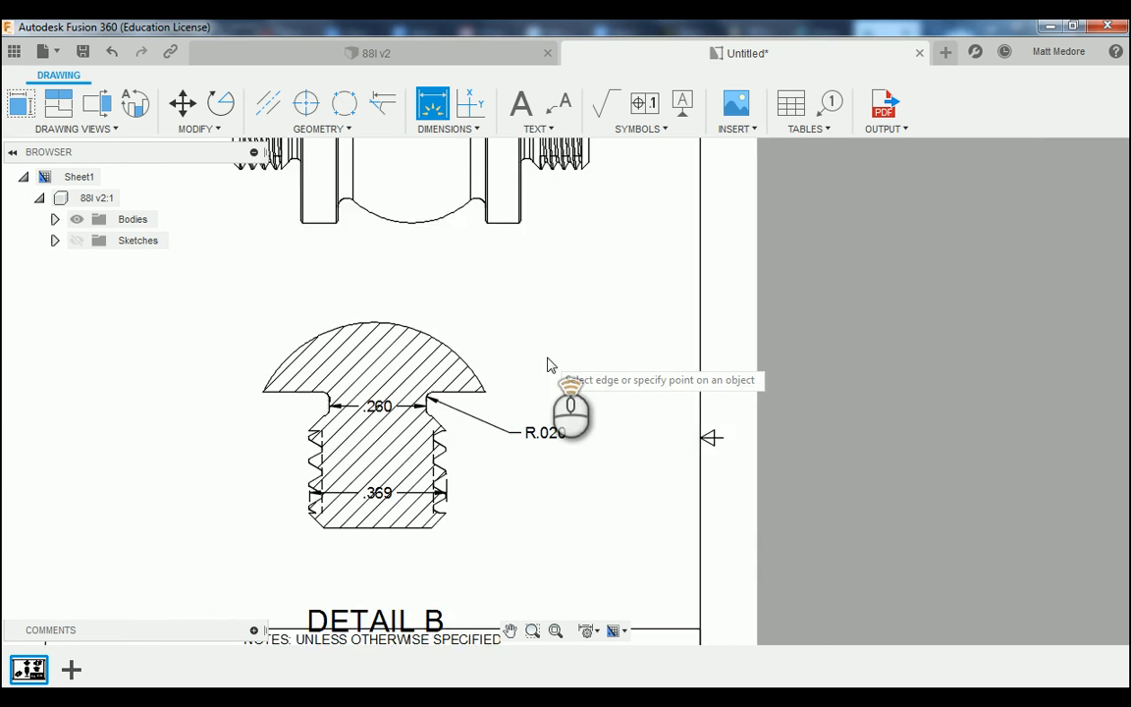
scroll(494, 435, "up", 1)
right_click(579, 303)
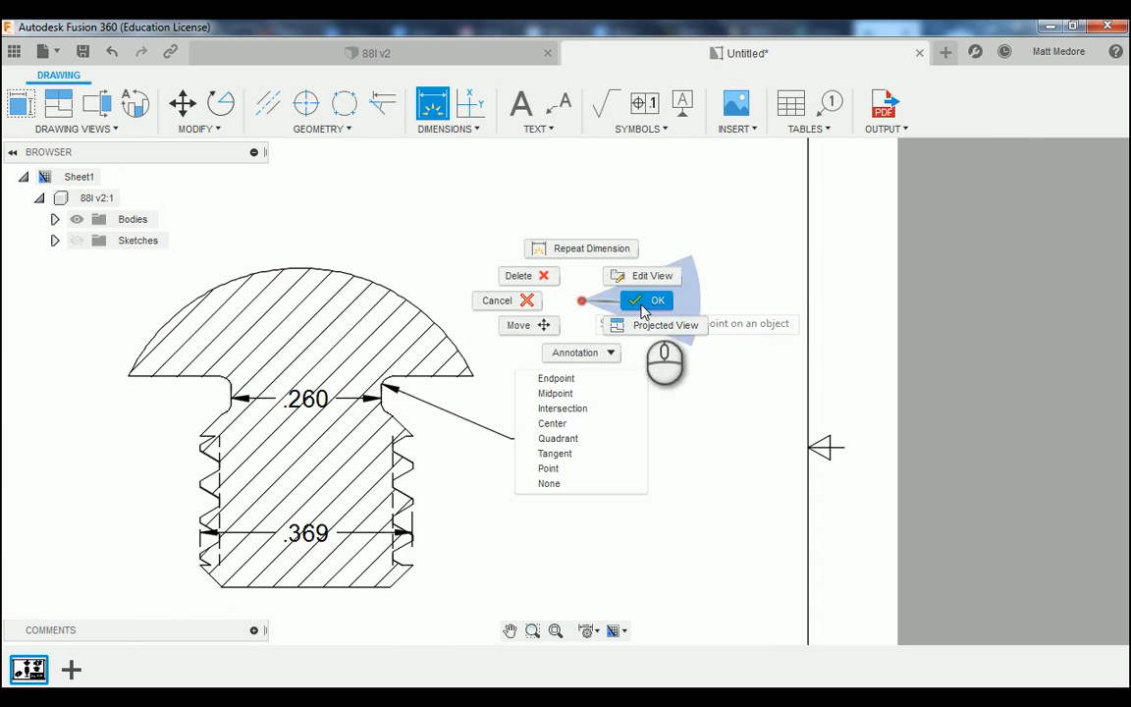
left_click(644, 308)
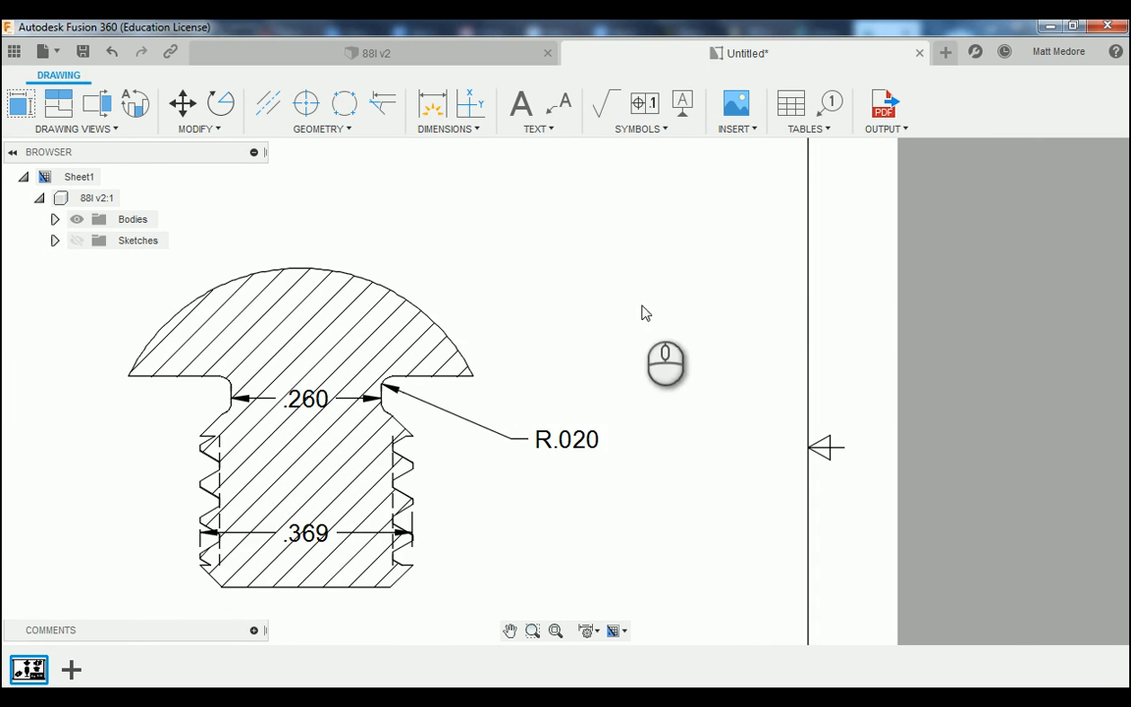
Append "MAX TYP 4X" to the neck fillet radius dimension in Detail B.
double_click(568, 442)
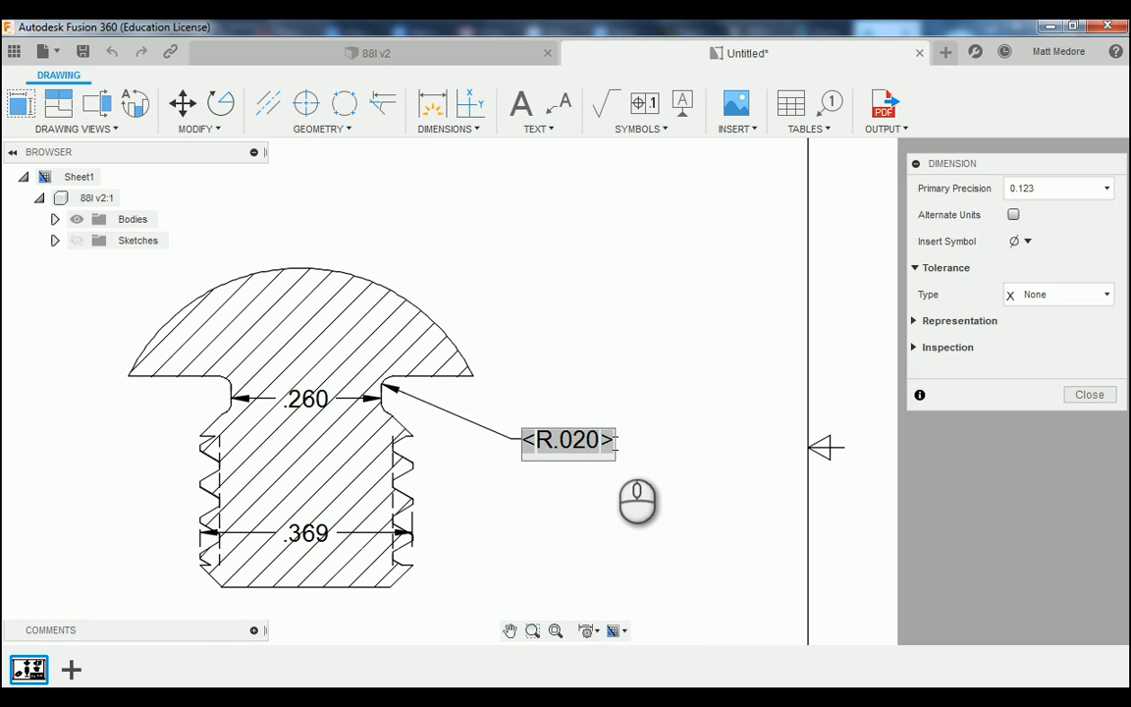
type("MAX")
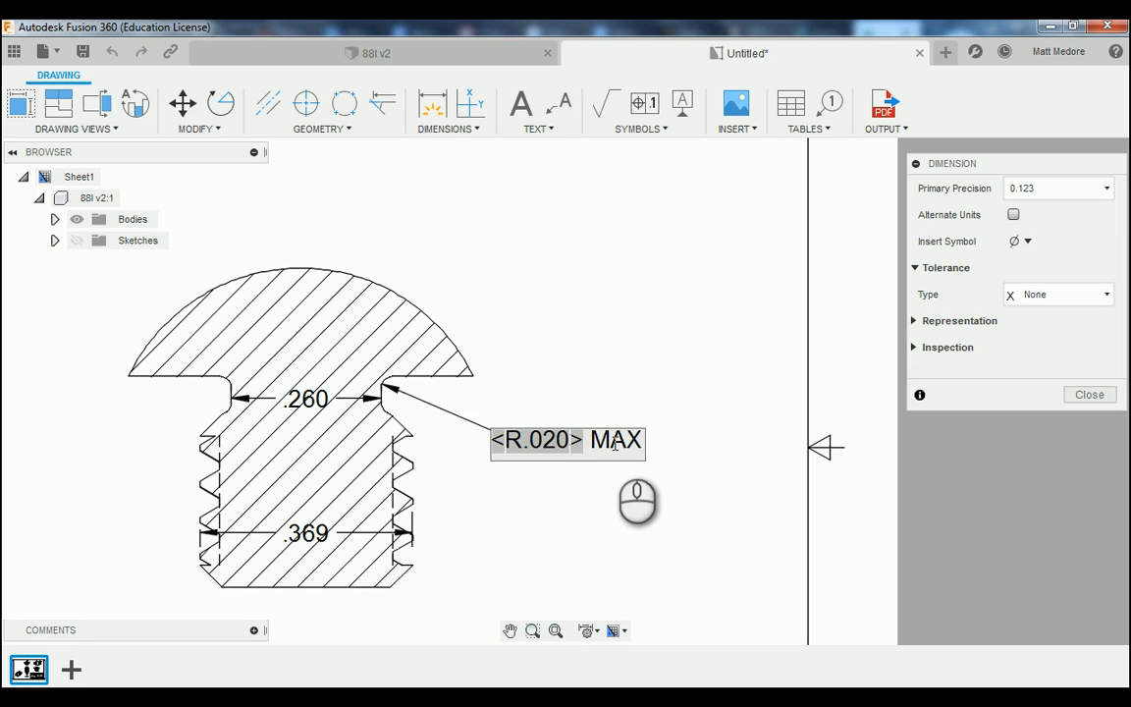
type("TYP 4X")
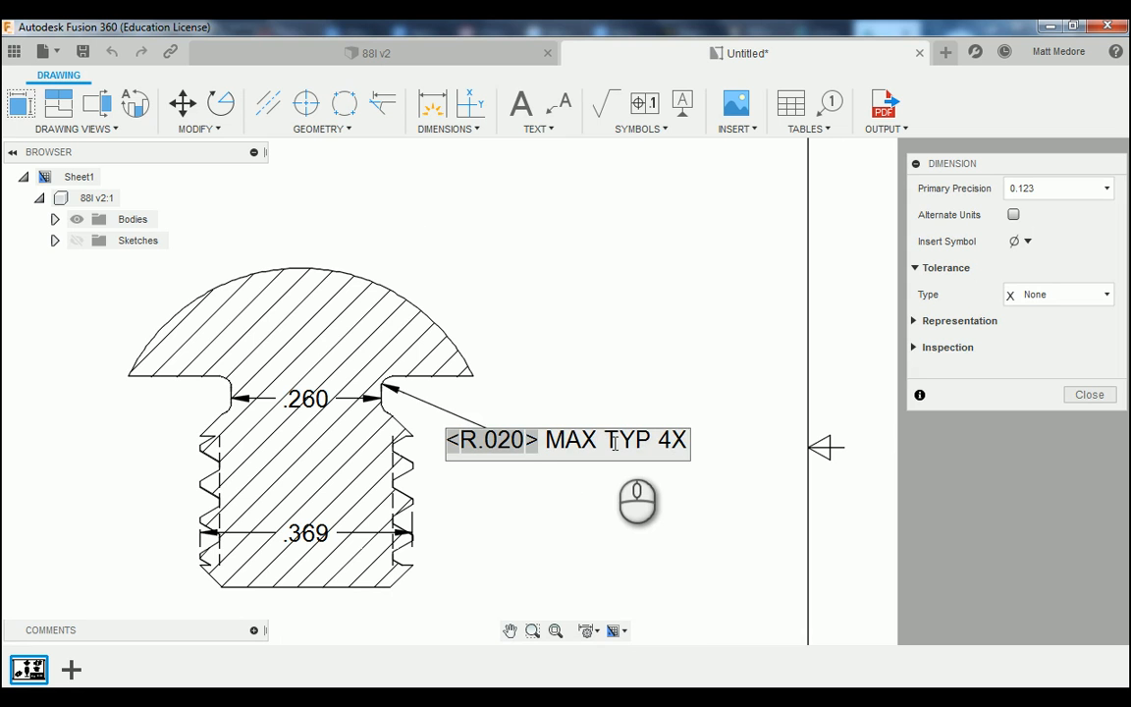
left_click(1089, 394)
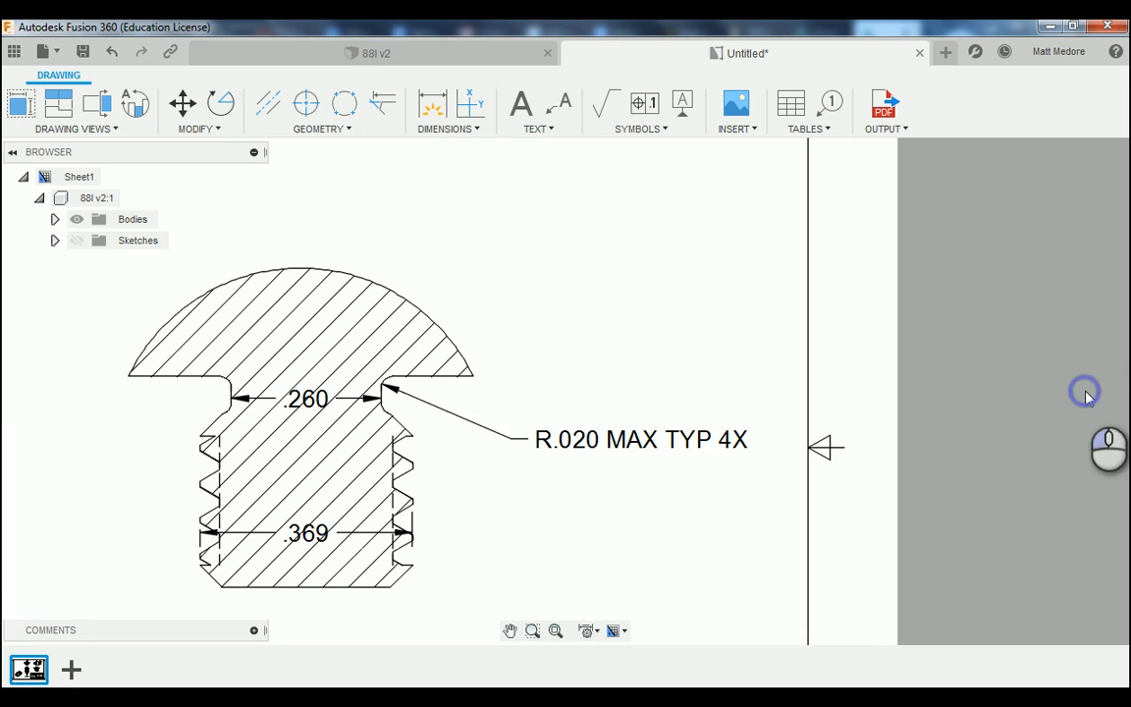
scroll(677, 284, "down", 2)
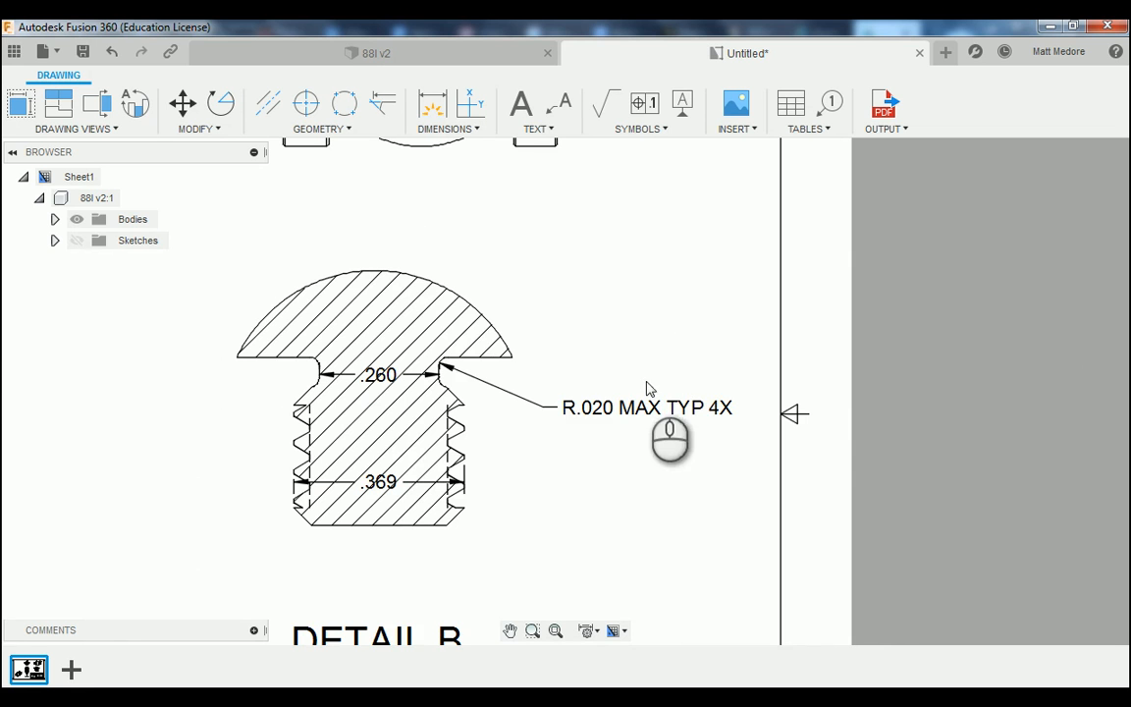
scroll(687, 498, "down", 2)
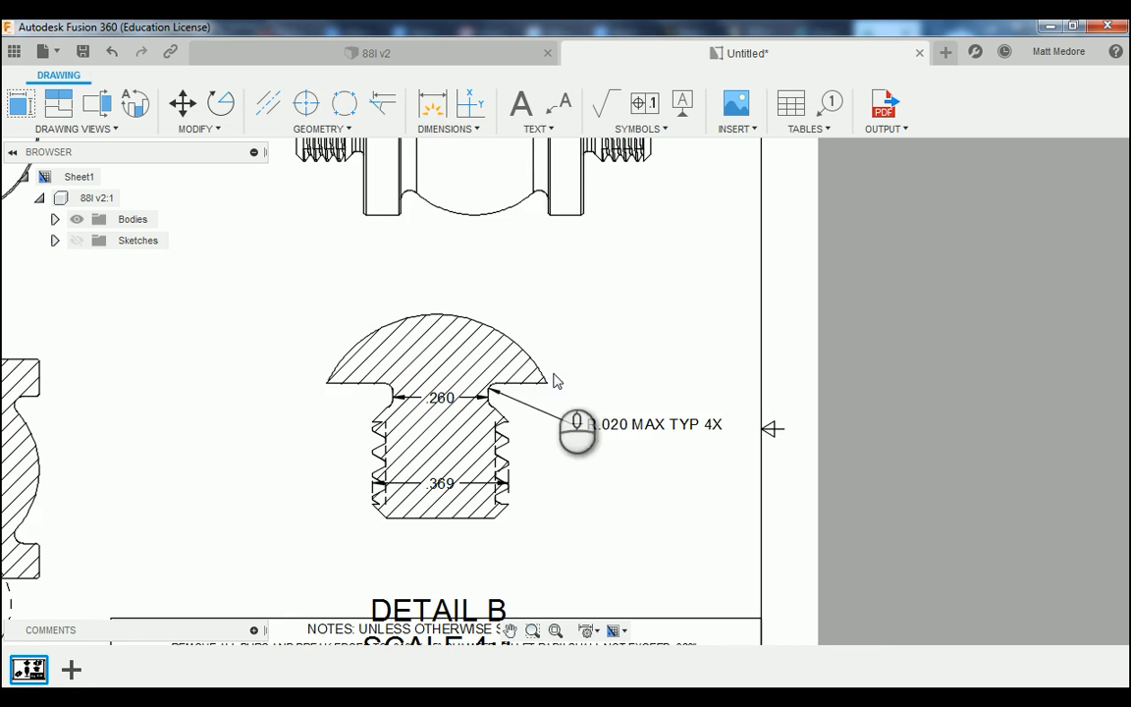
scroll(412, 407, "up", 2)
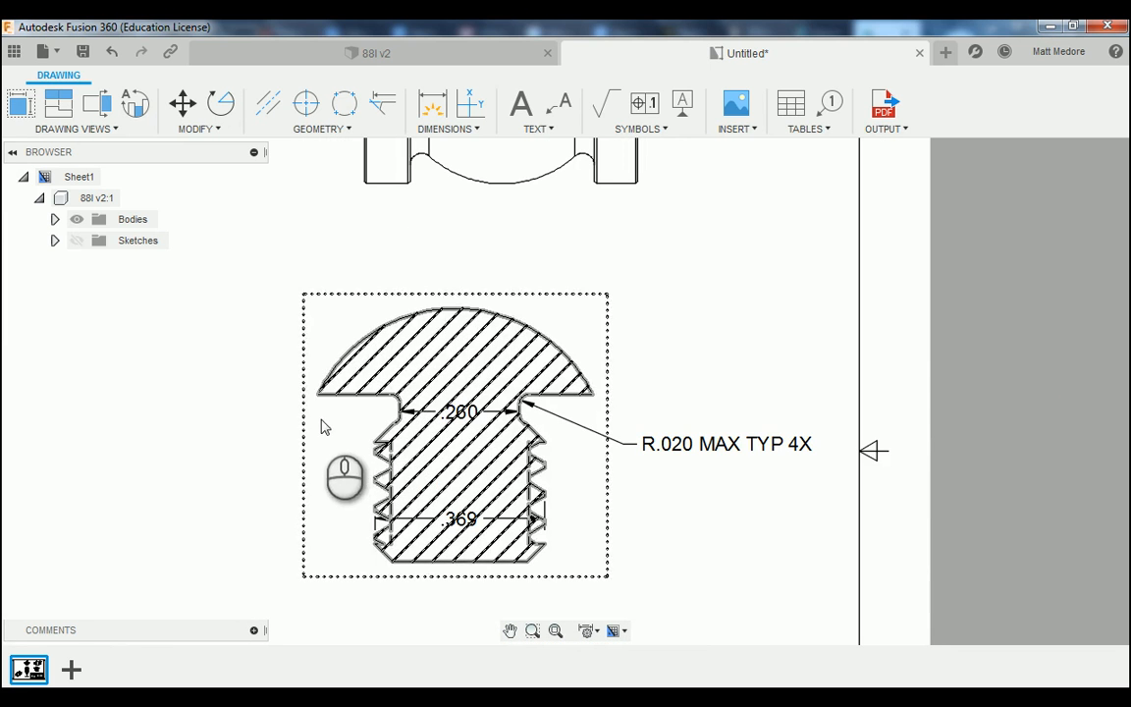
Move the neck width dimension's text horizontally out of the hatched area to the left side of Detail B.
left_click(461, 412)
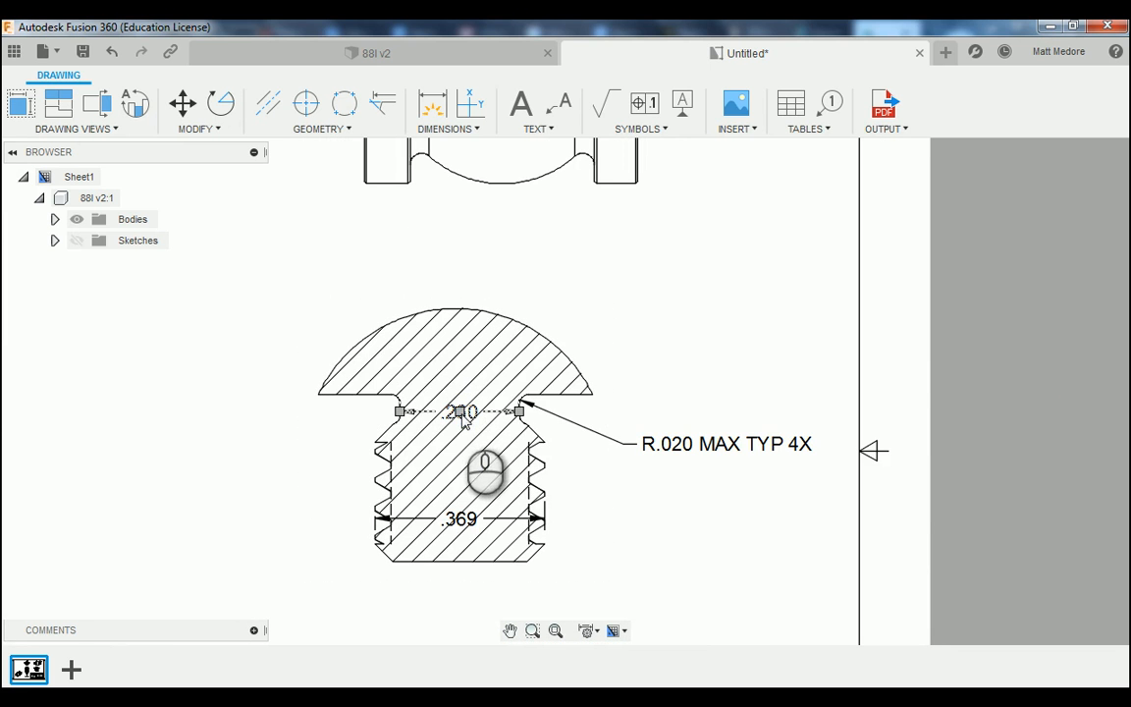
left_click(461, 412)
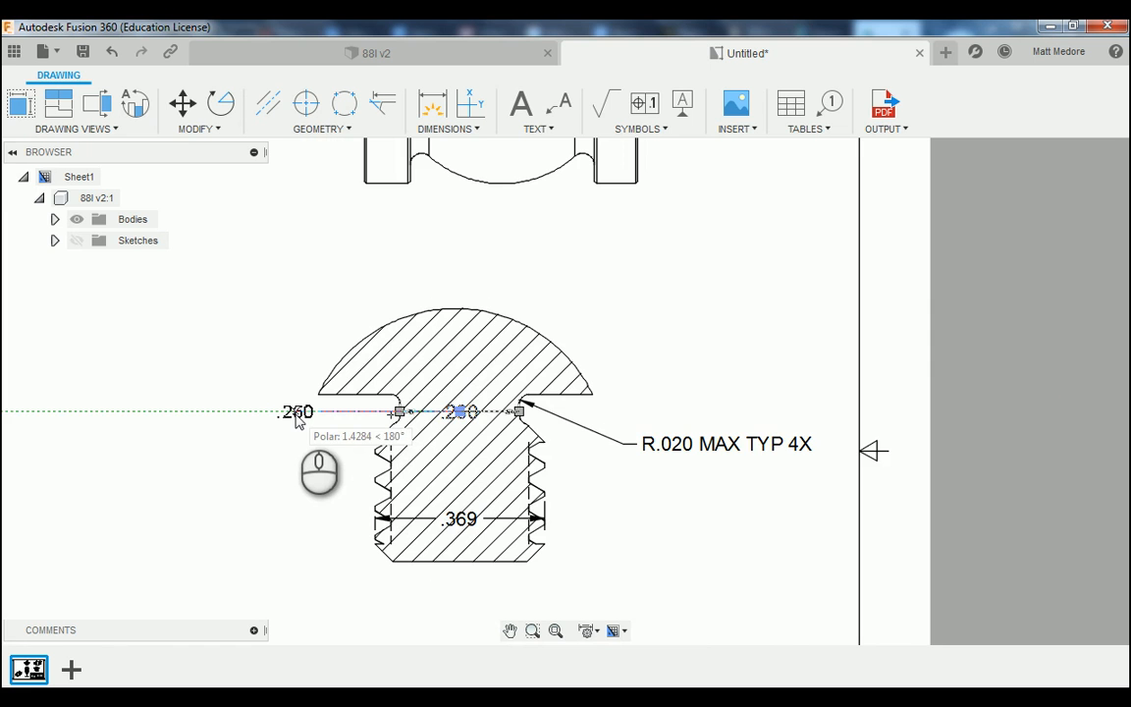
left_click(283, 413)
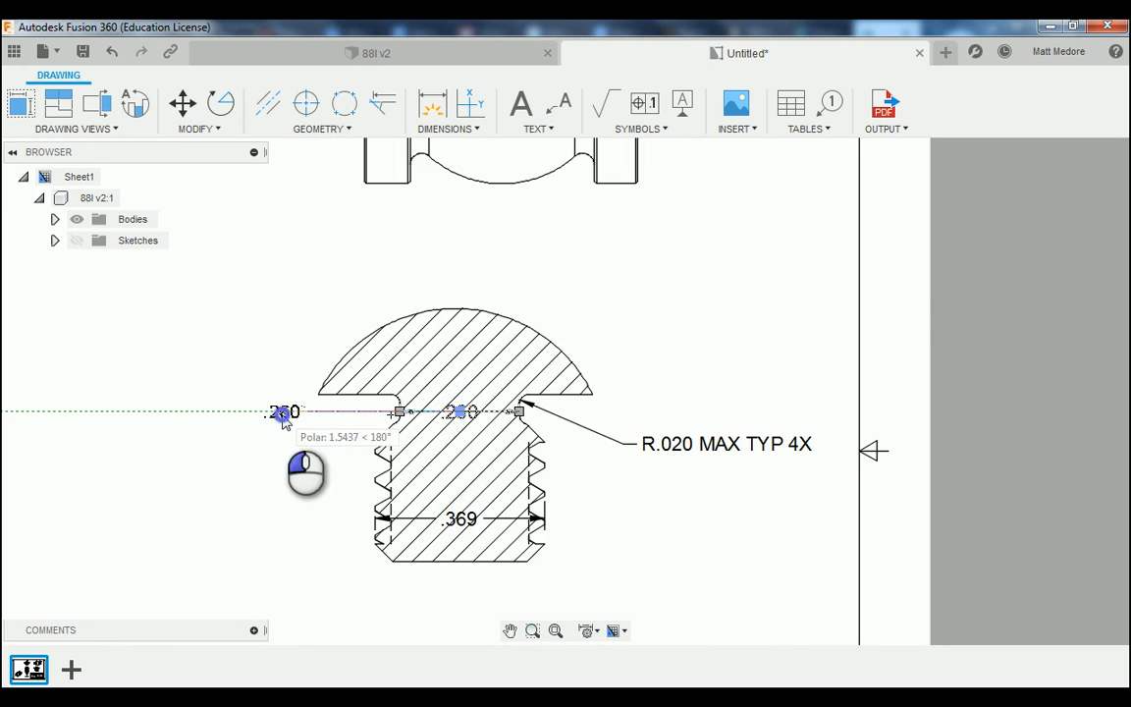
Move the thread width dimension's text outside the part to the left, roughly beneath the neck dimension's text.
left_click(468, 521)
left_click(461, 519)
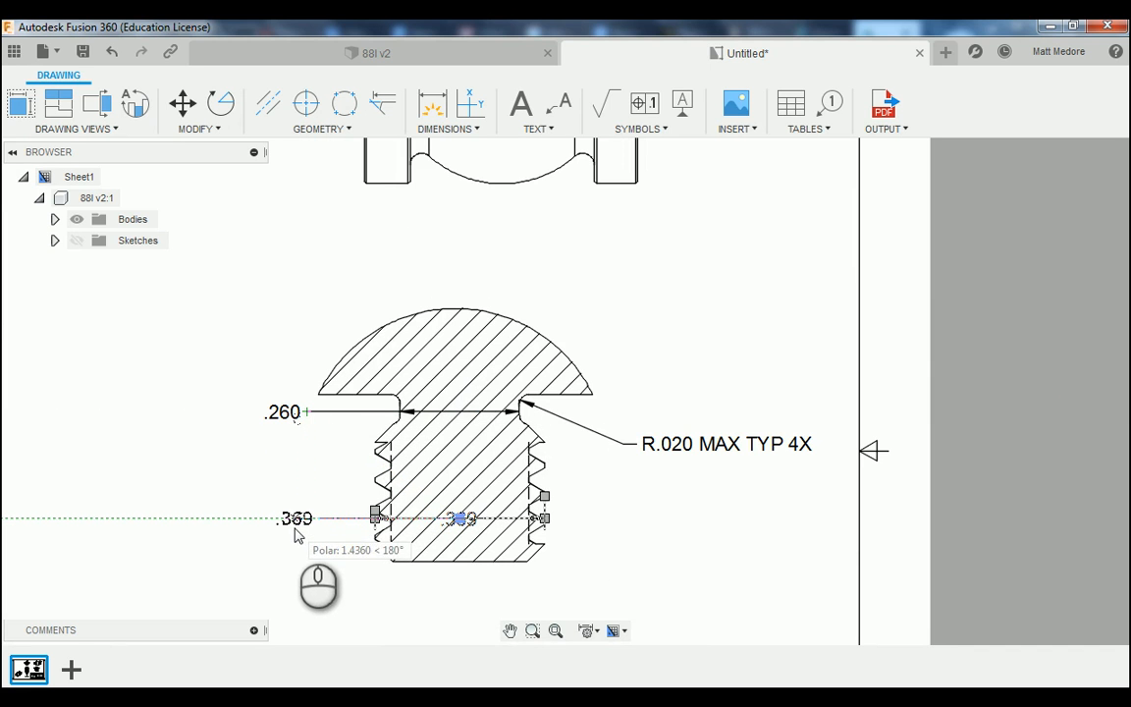
left_click(287, 531)
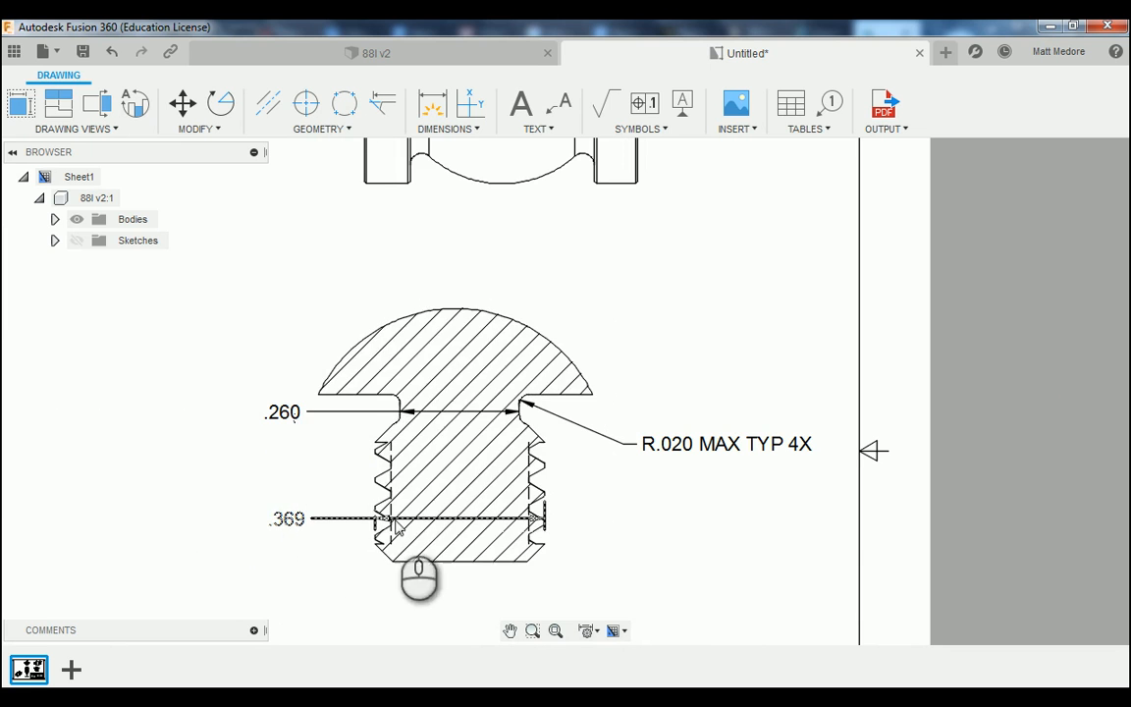
left_click(321, 521)
left_click(284, 519)
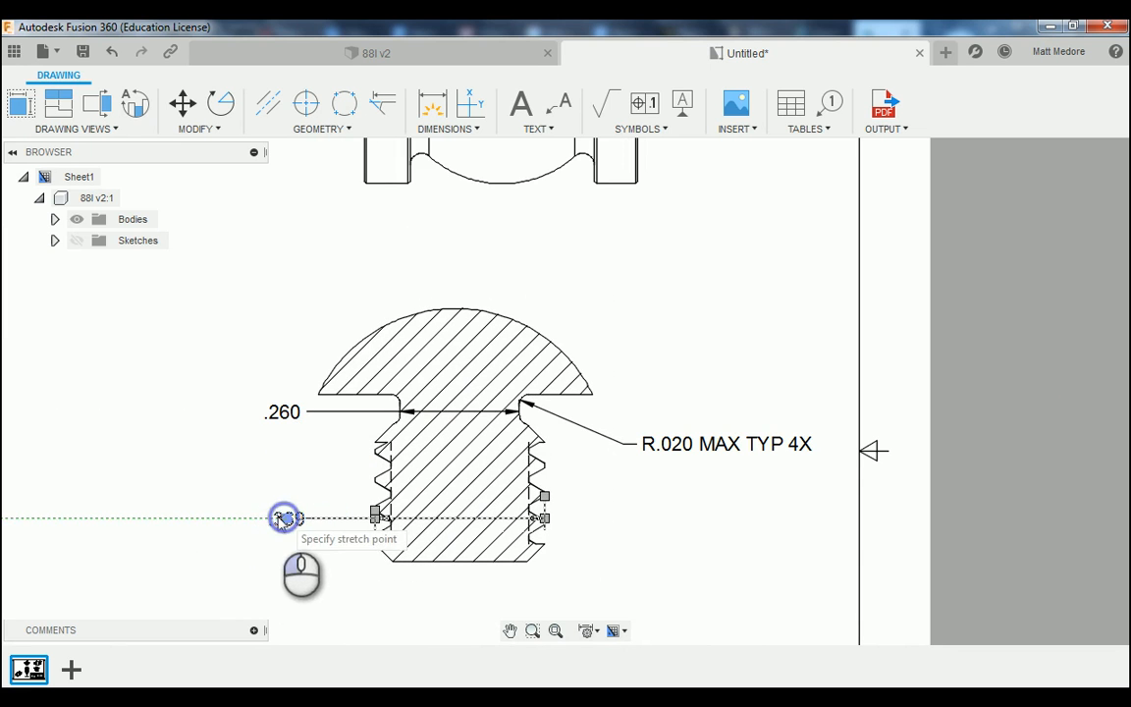
left_click(231, 484)
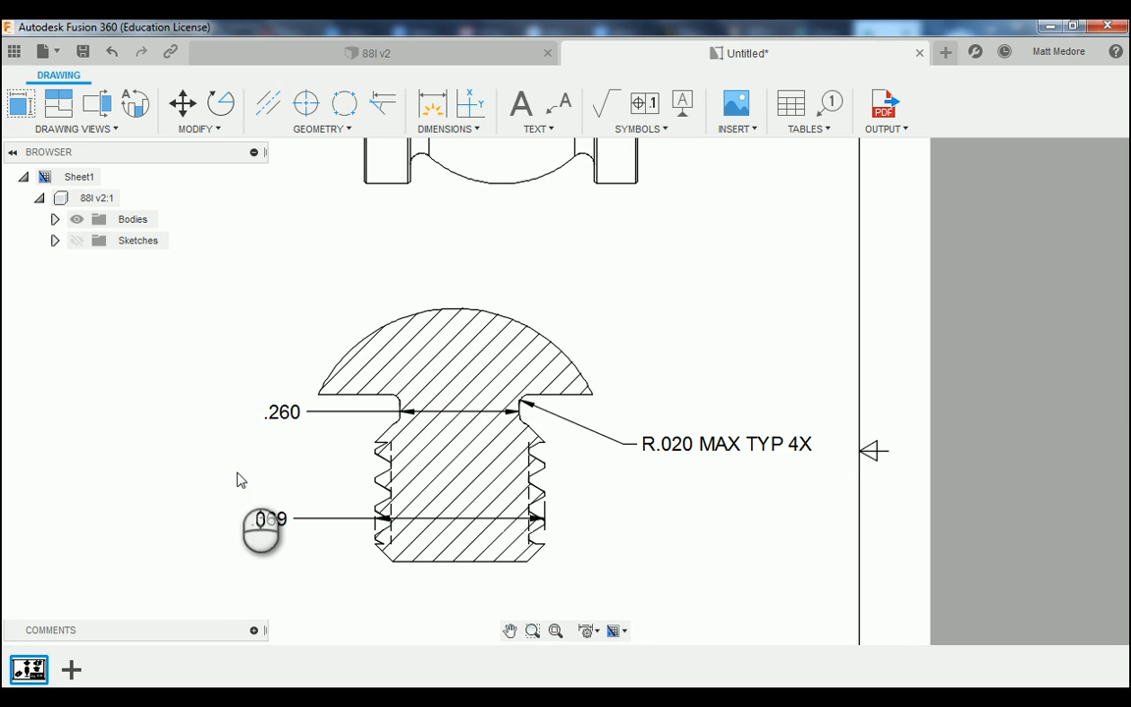
left_click(263, 517)
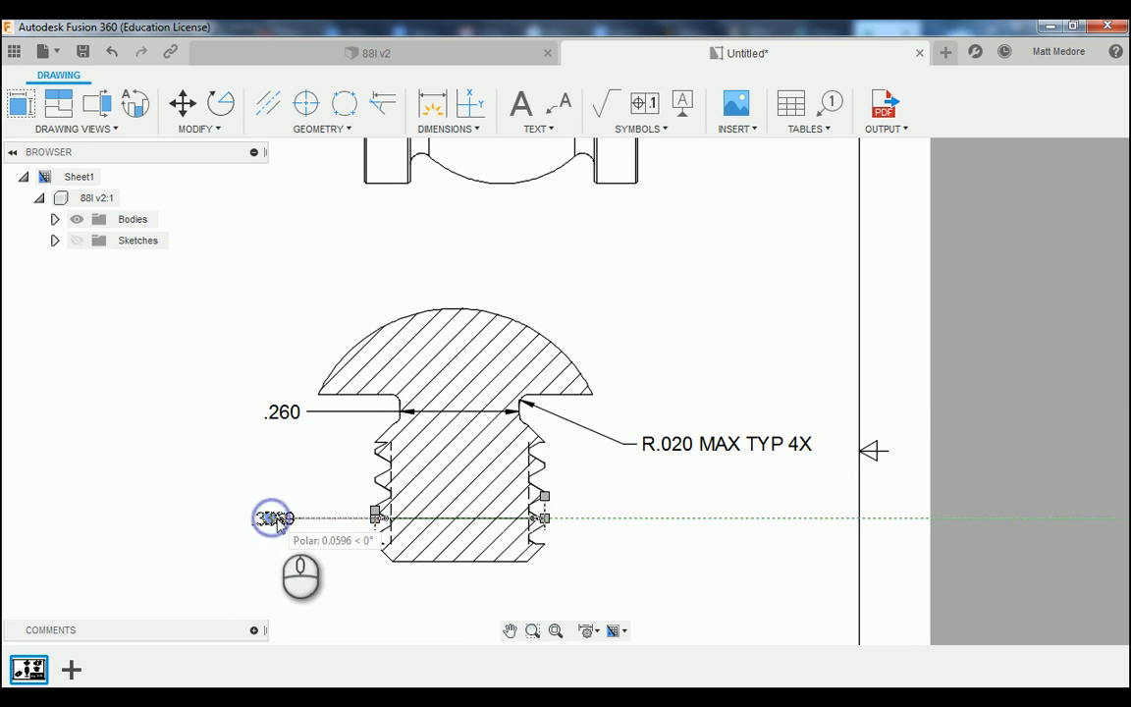
left_click(277, 518)
Insert a diameter symbol (Ø) in front of the thread width dimension in Detail B.
double_click(280, 518)
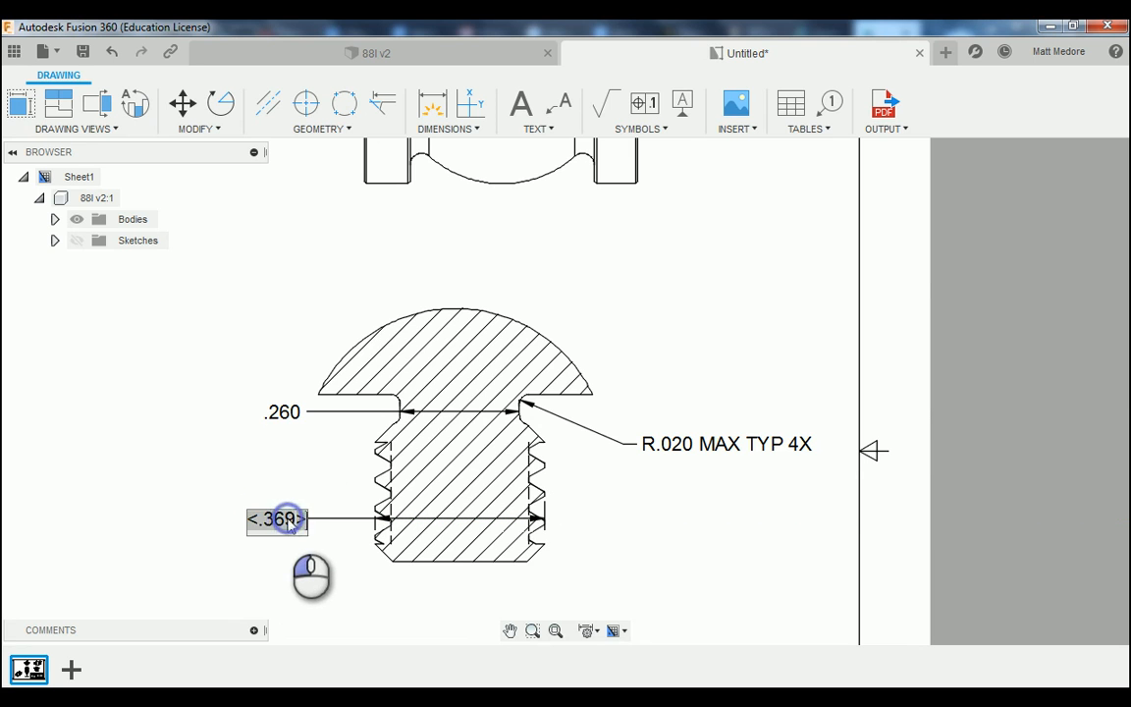
left_click(250, 517)
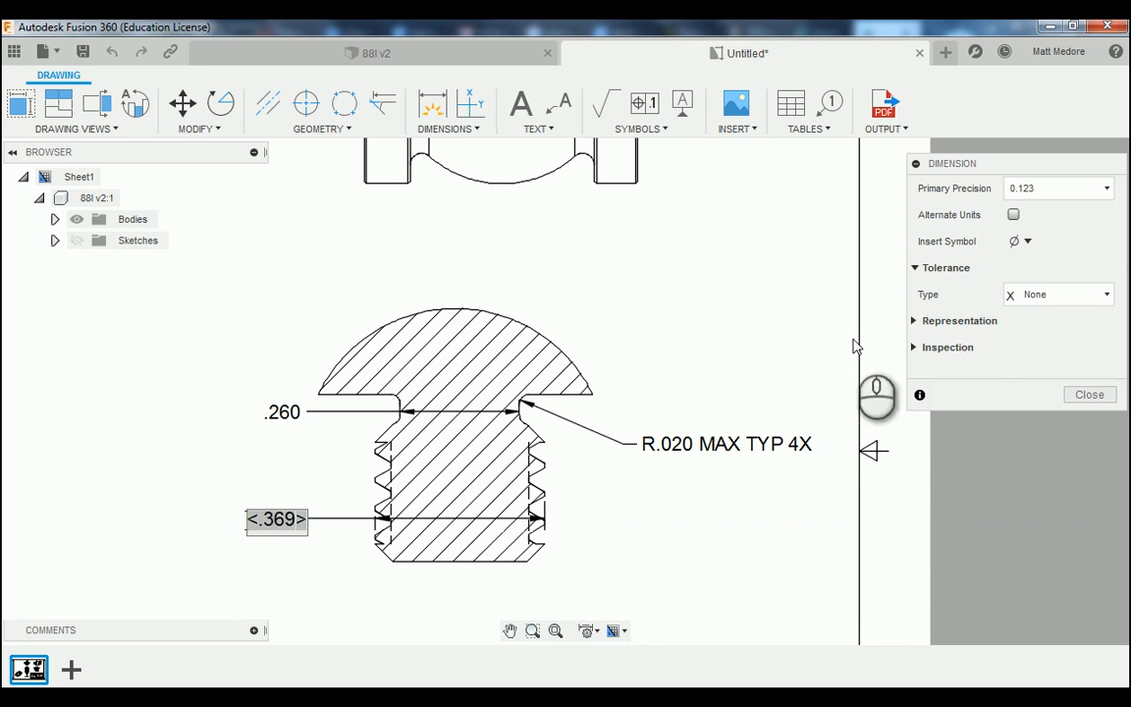
left_click(1020, 243)
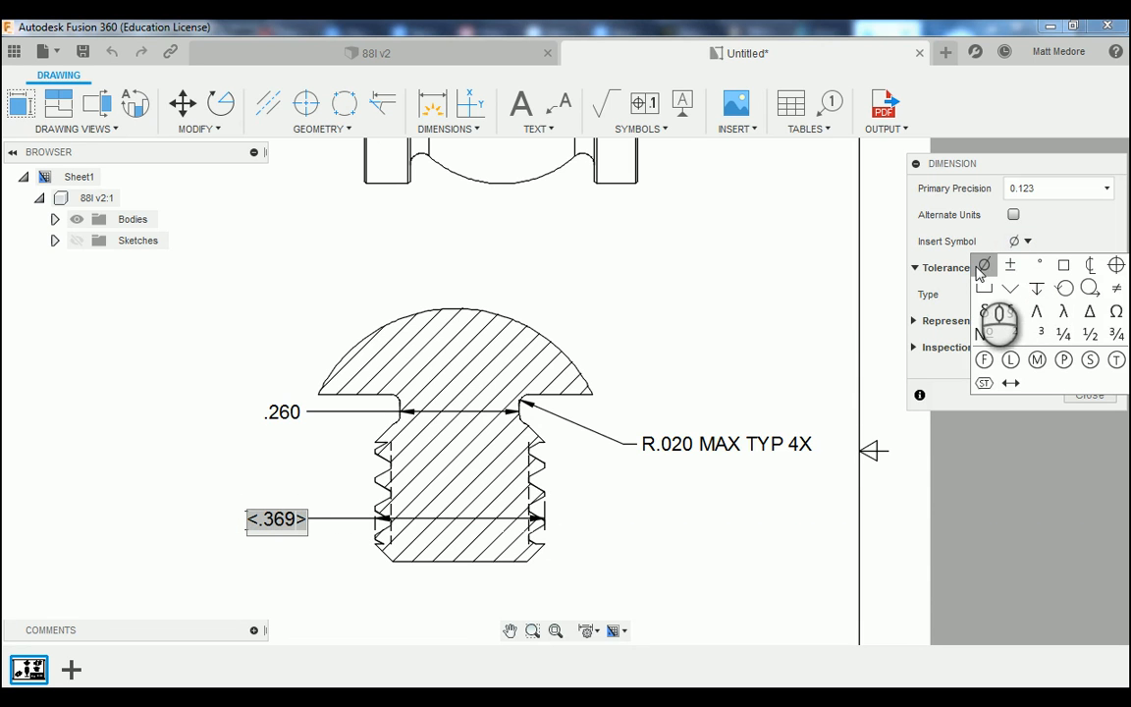
left_click(980, 266)
left_click(1087, 394)
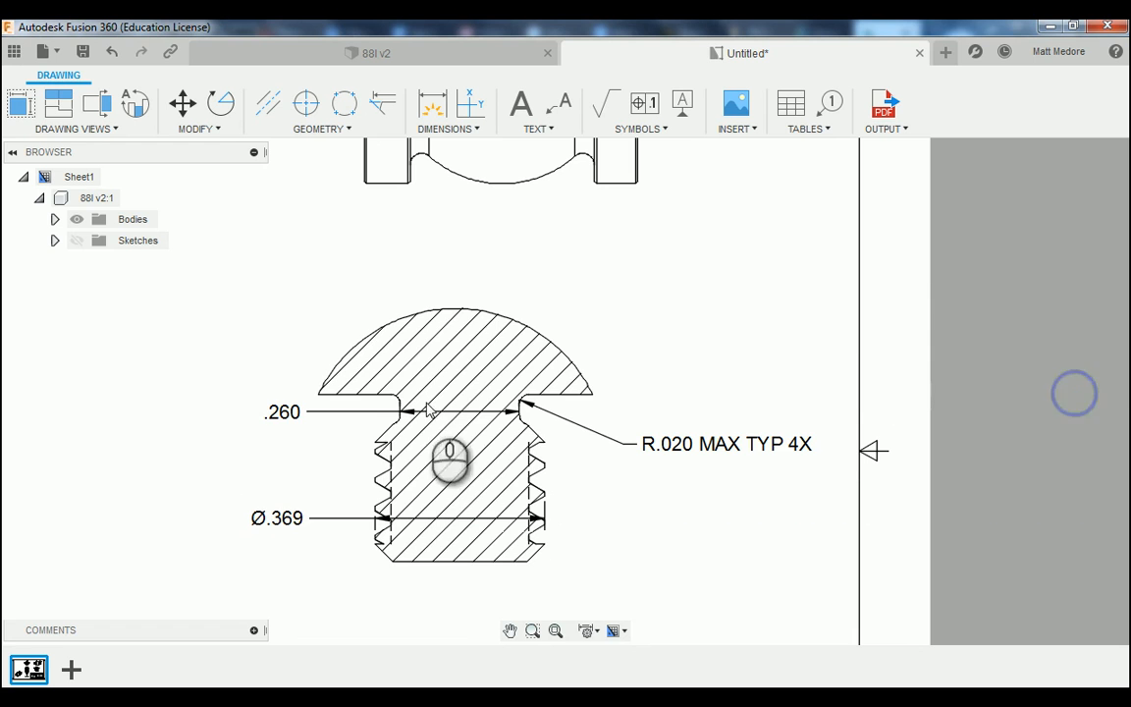
Insert a diameter symbol (Ø) in front of the neck width dimension in Detail B.
left_click(279, 422)
double_click(279, 420)
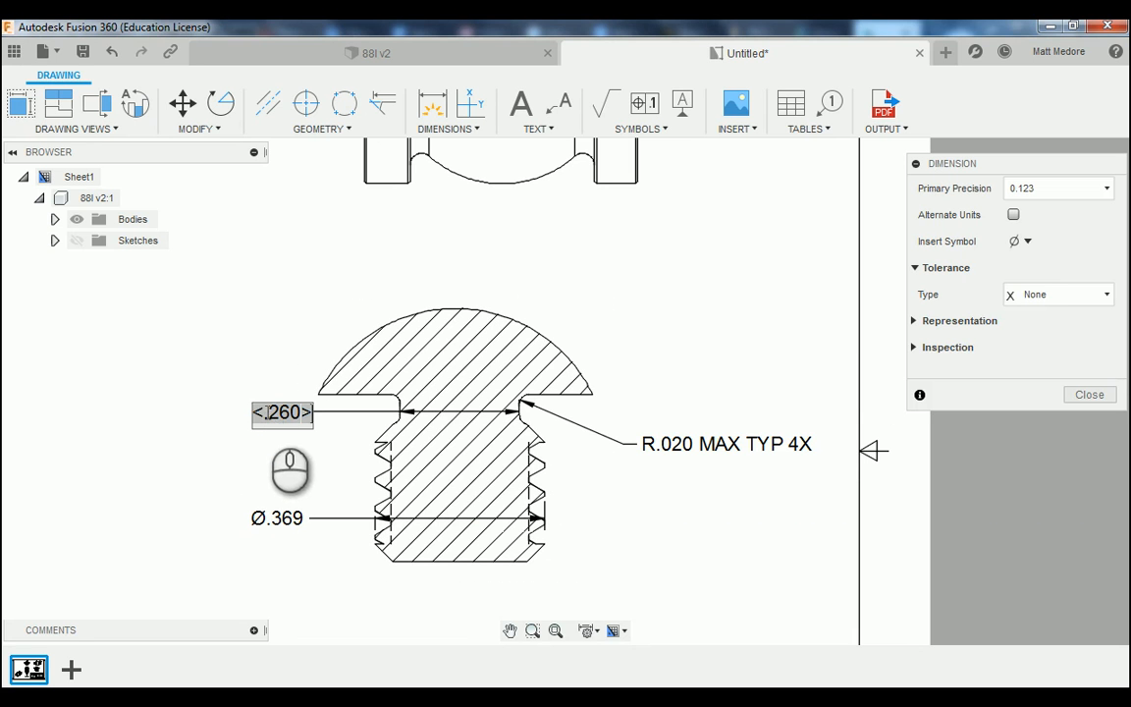
left_click(255, 411)
left_click(1021, 240)
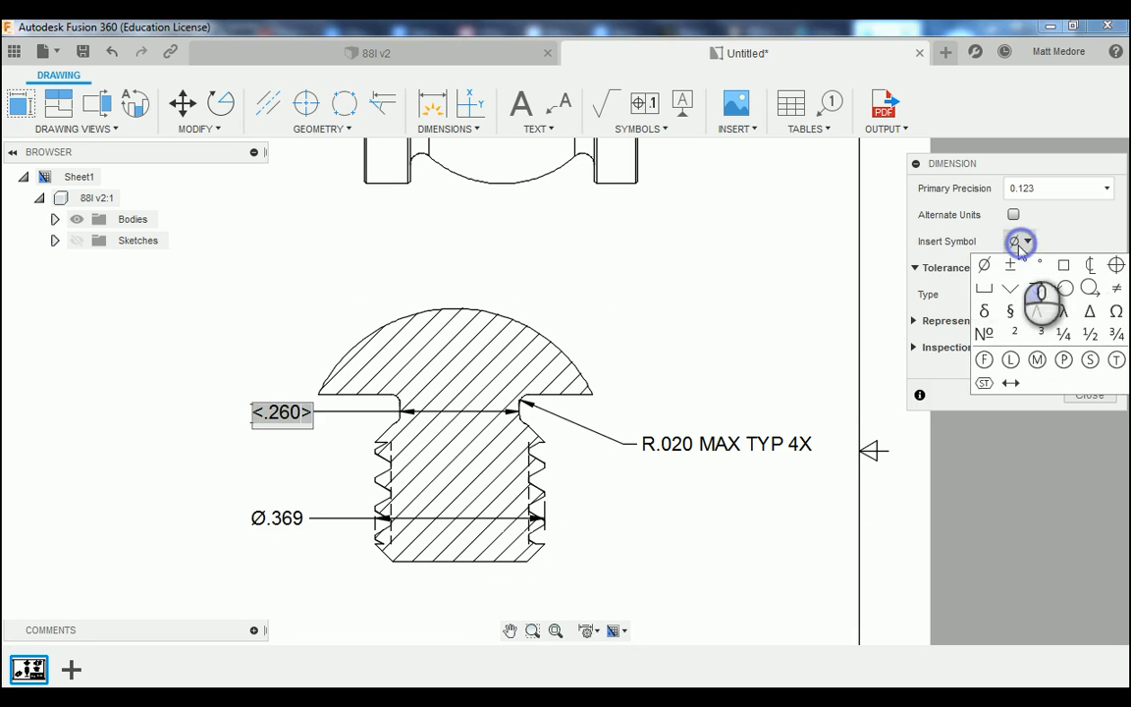
left_click(984, 264)
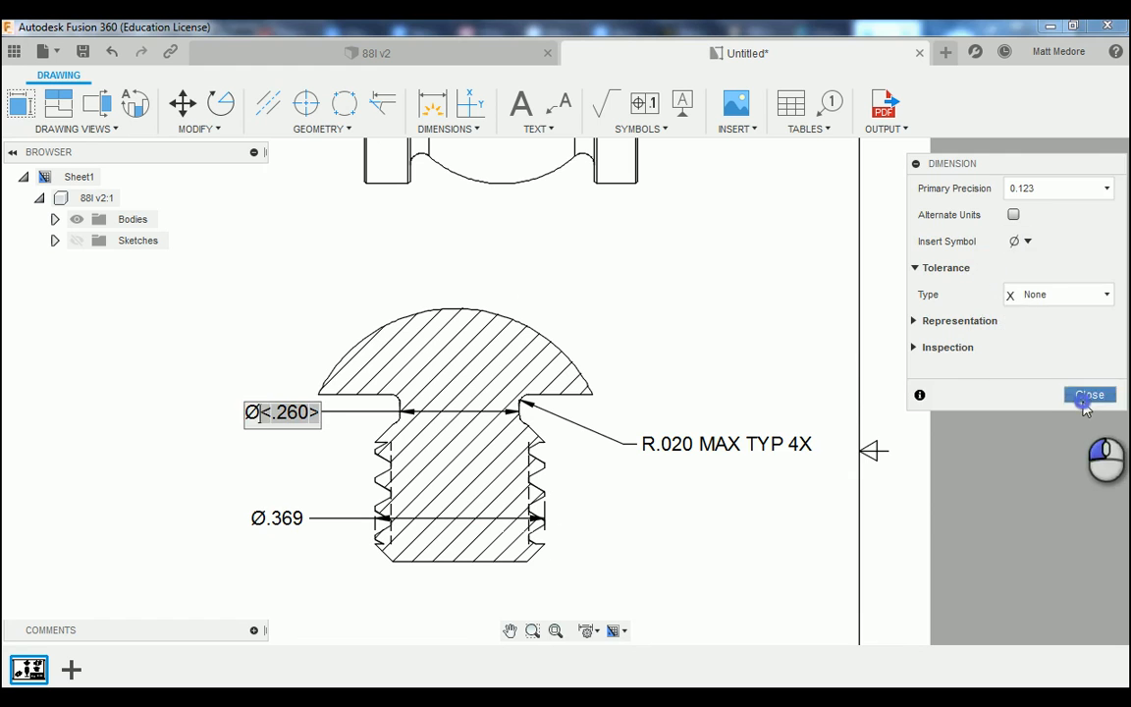
left_click(1087, 393)
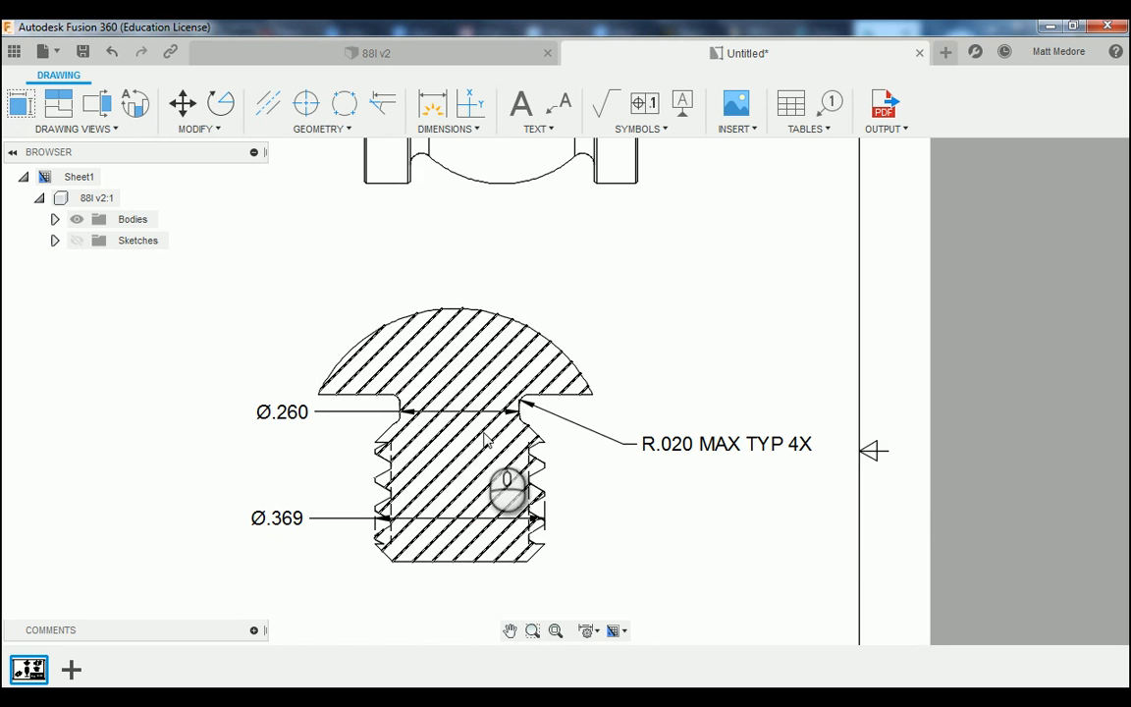
Add a leader note reading "CHAMFER .035 X 45°" pointing to the lower right chamfer of the thread in Detail B.
scroll(513, 485, "down", 2)
scroll(525, 545, "up", 2)
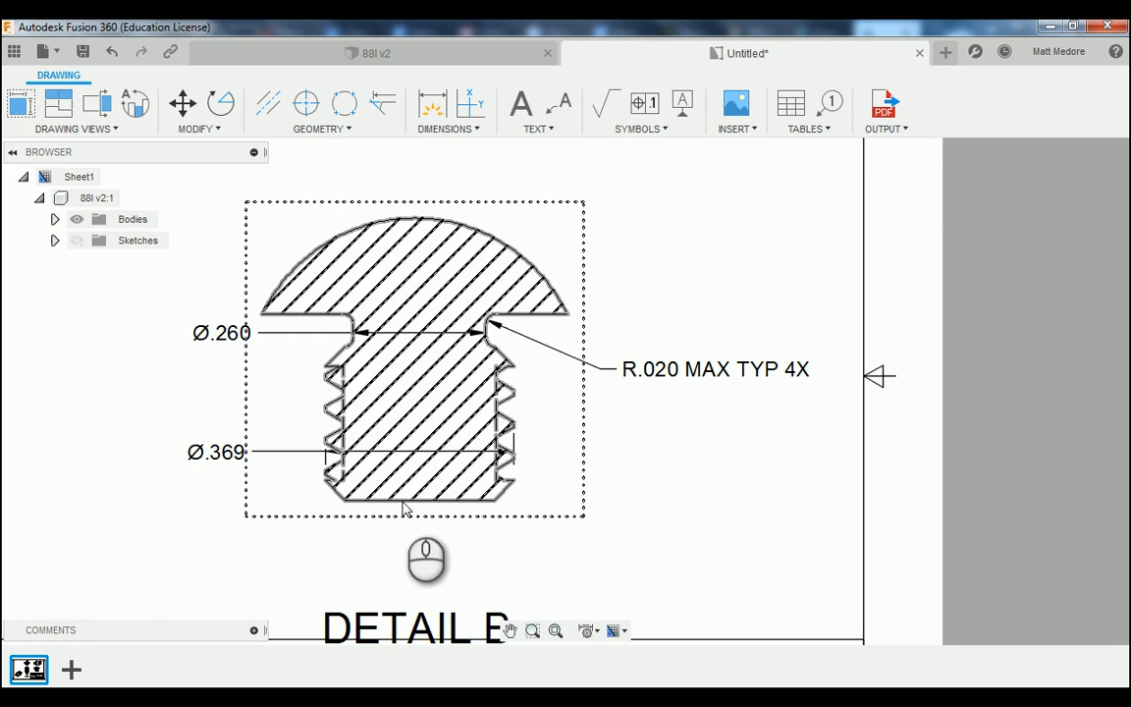
left_click(559, 102)
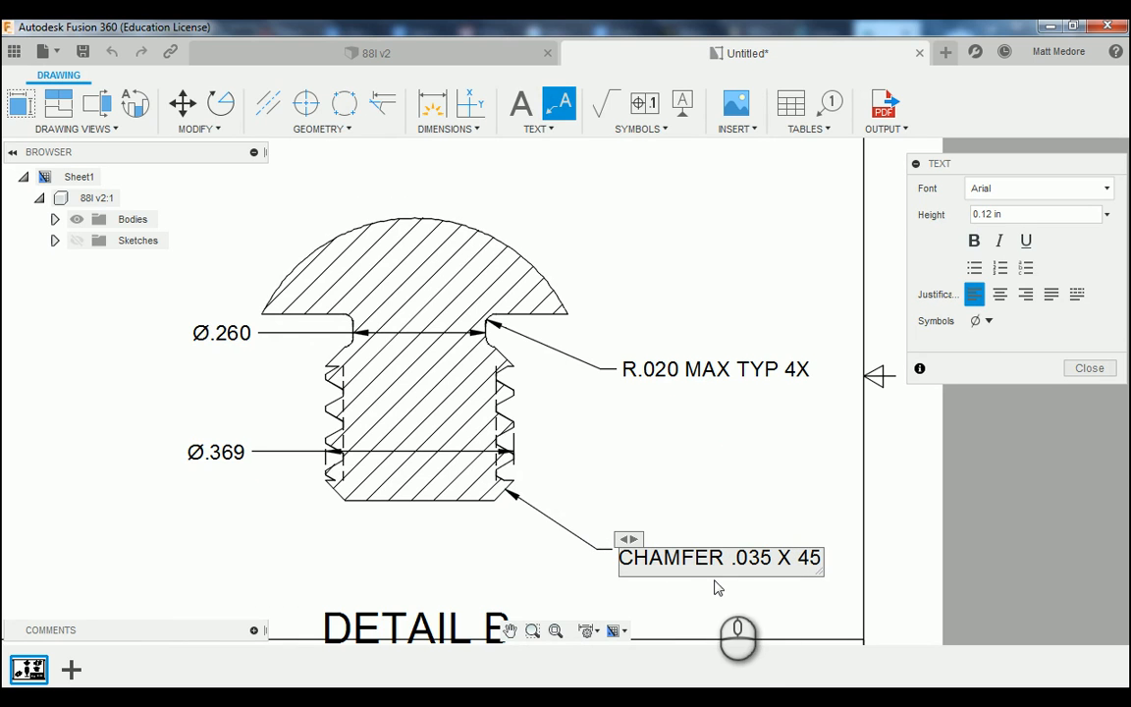
left_click(984, 321)
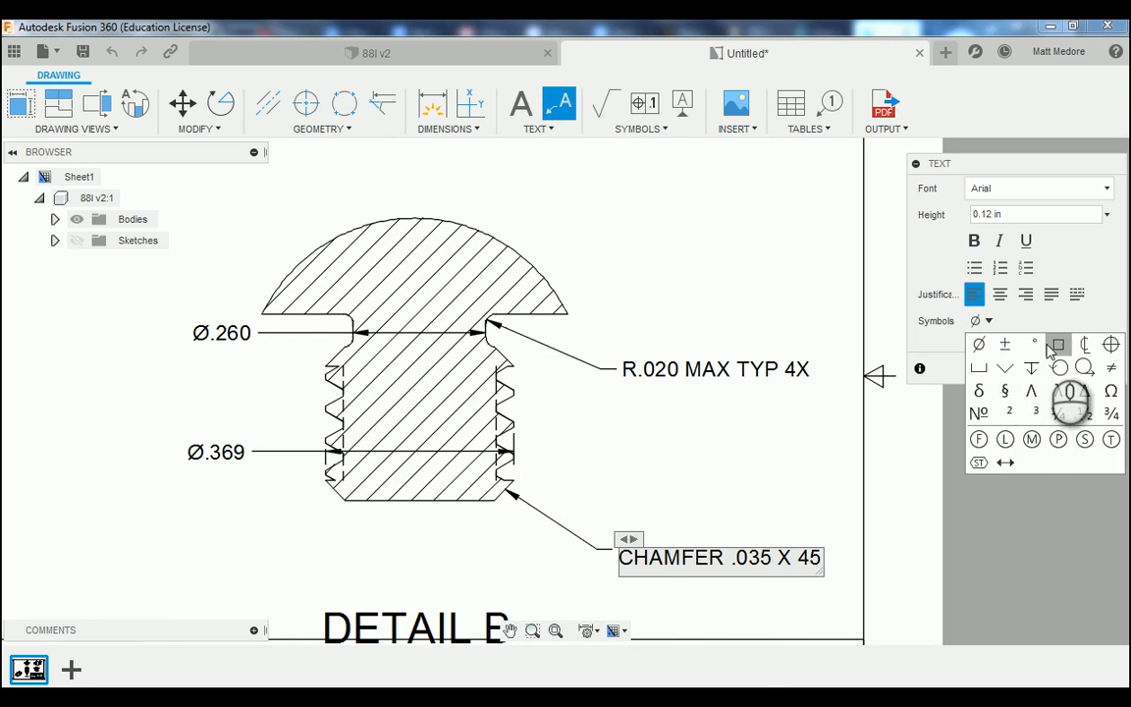
left_click(1033, 342)
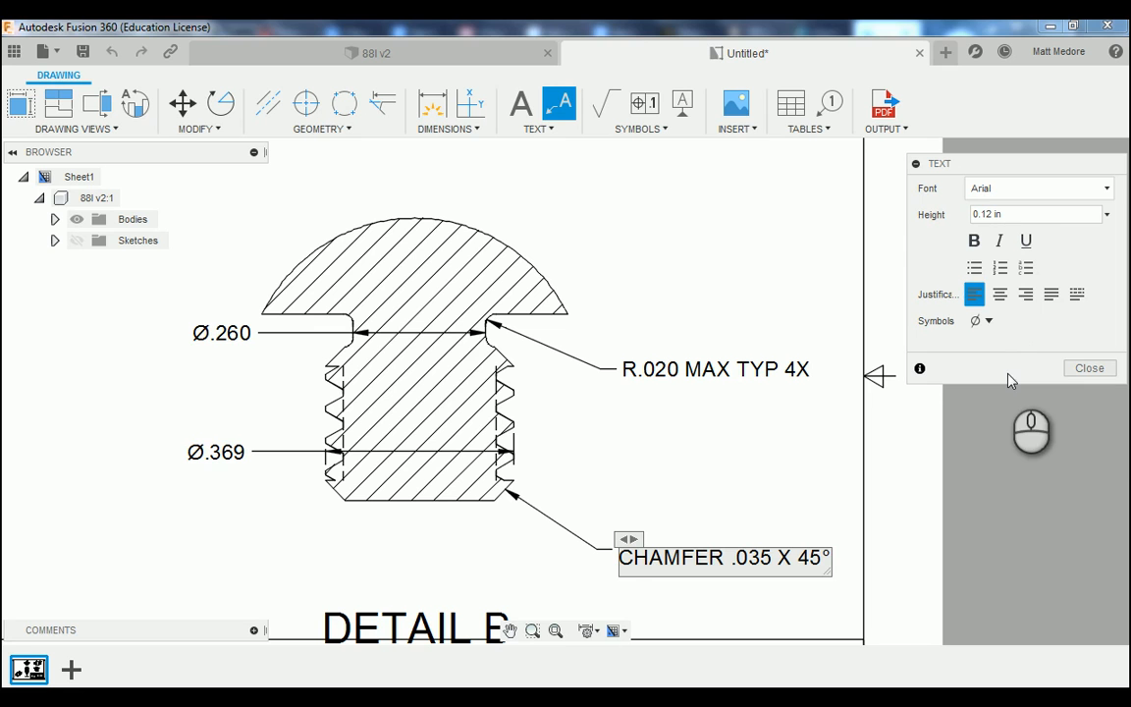
Append "TYP 4X" to the chamfer note, break the line after "CHAMFER", and finish the note.
left_click(828, 557)
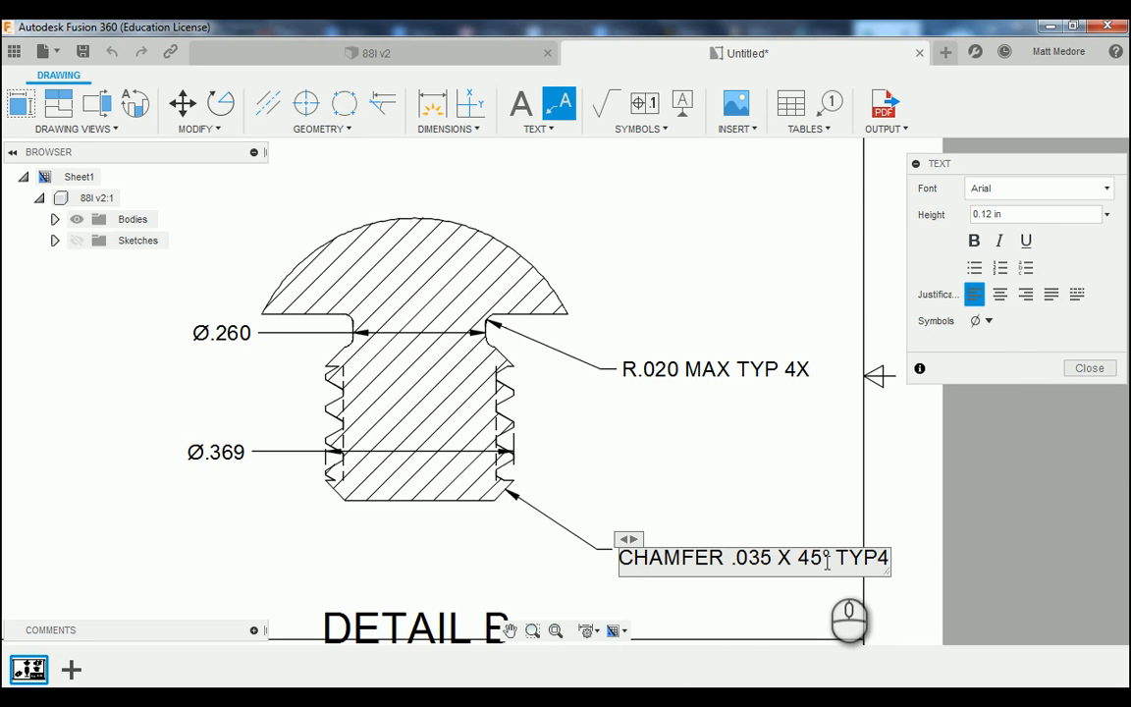
type("TYP 4X")
key("Return")
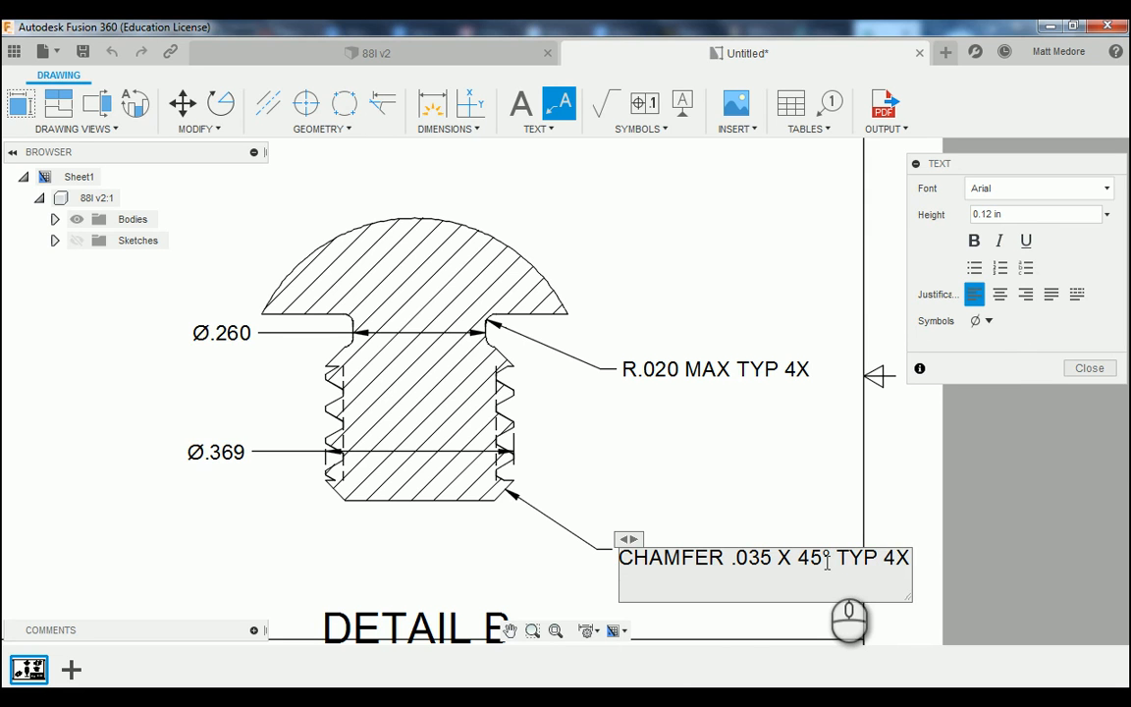
key("BackSpace")
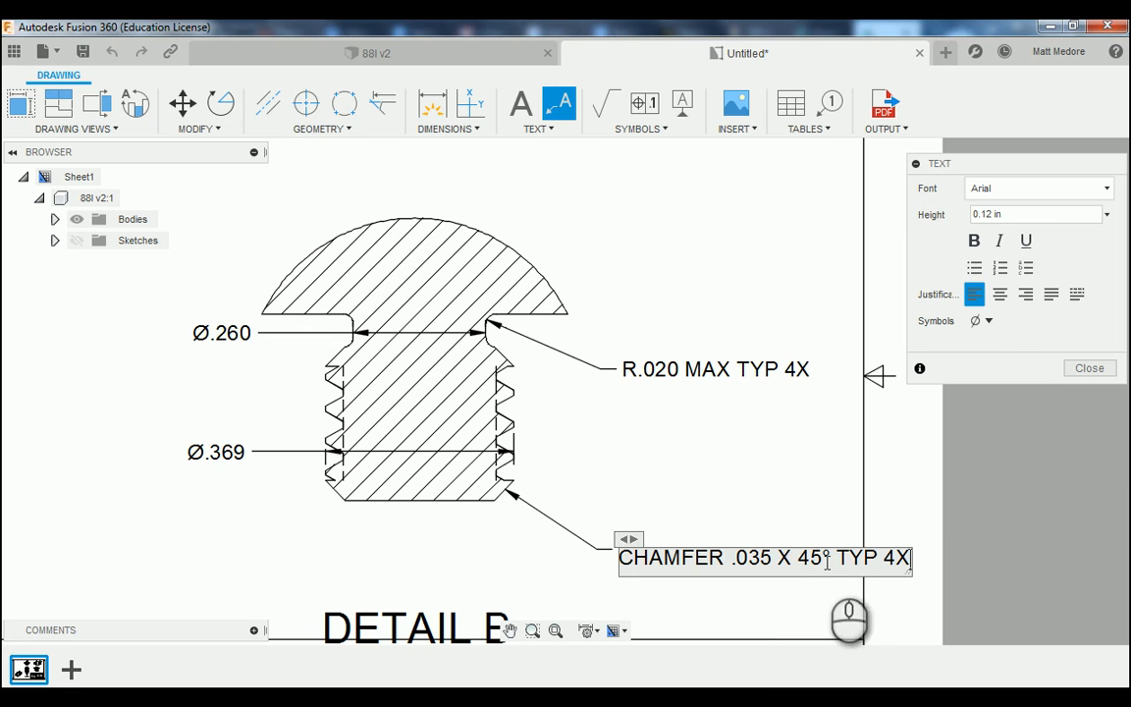
left_click(732, 558)
key("Return")
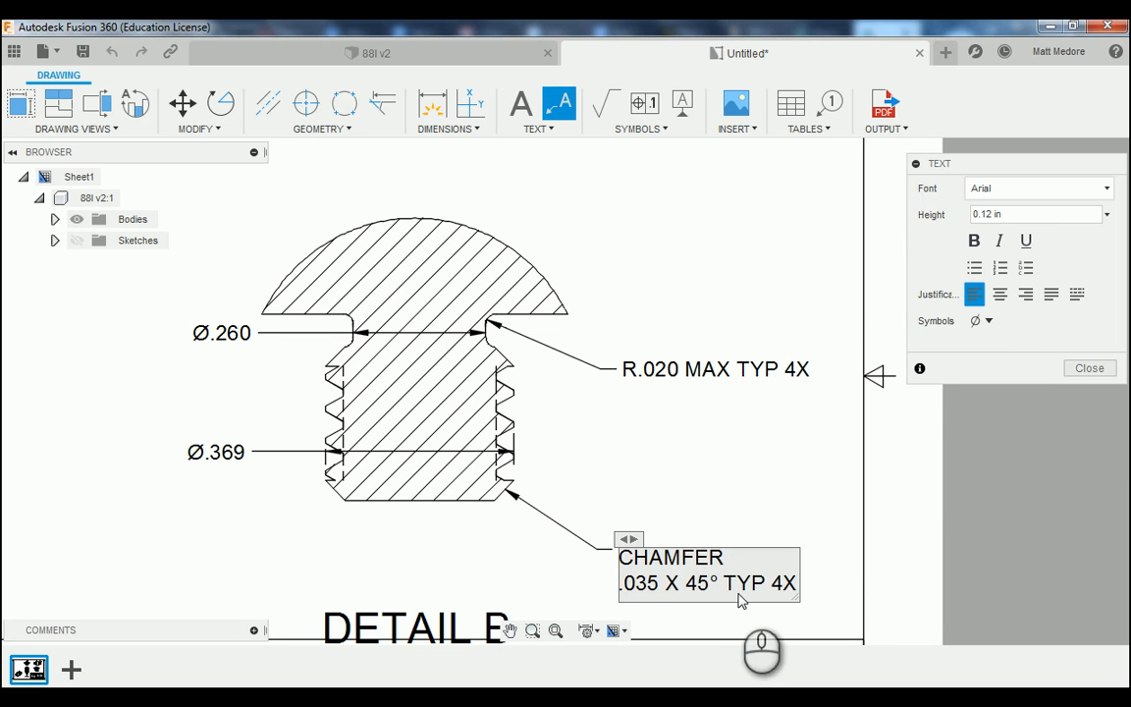
left_click(1089, 368)
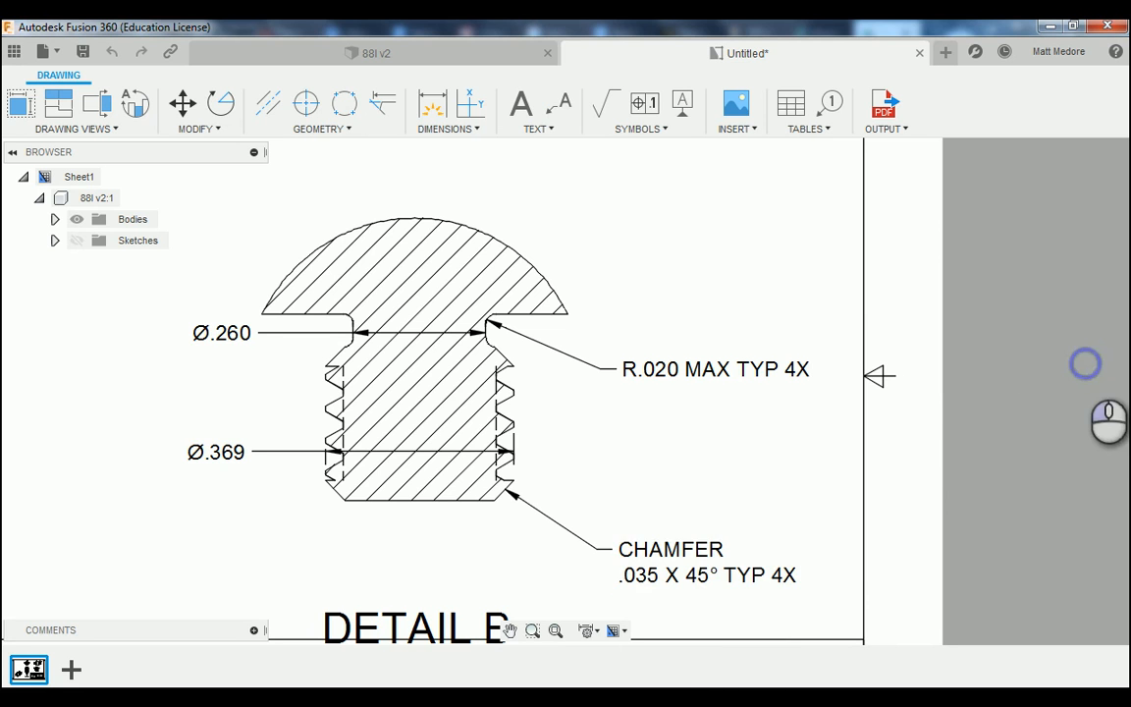
Append "X .065" to the neck diameter dimension in Detail B.
scroll(658, 435, "down", 1)
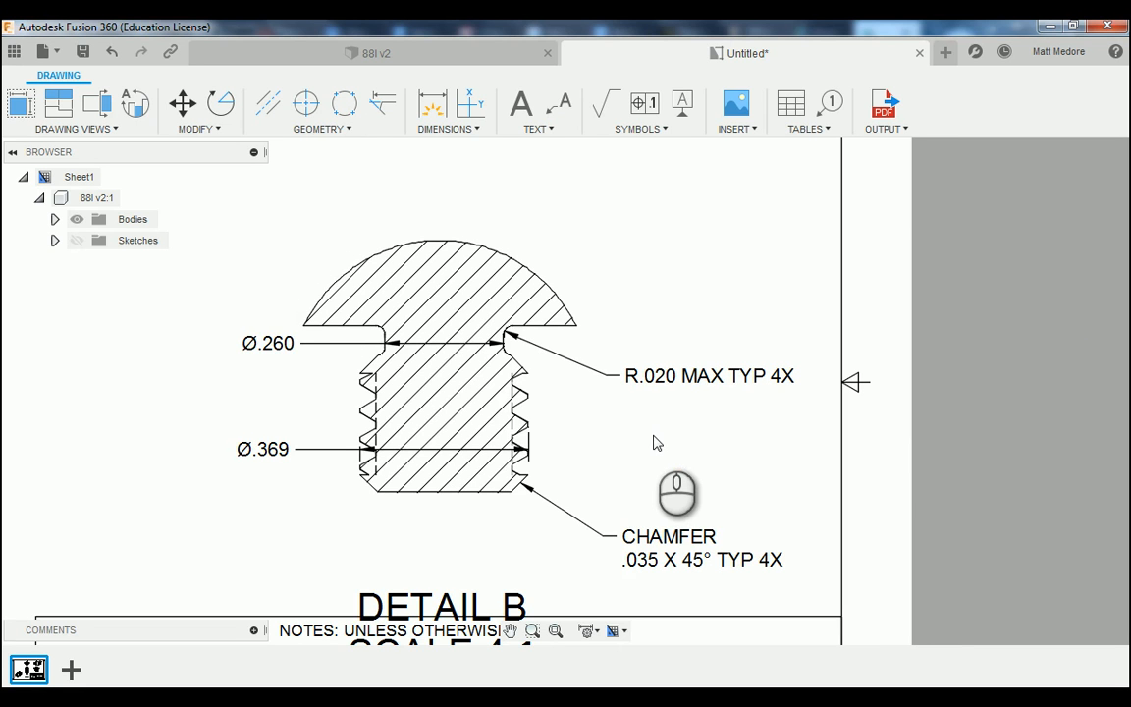
scroll(683, 504, "down", 1)
scroll(294, 455, "up", 3)
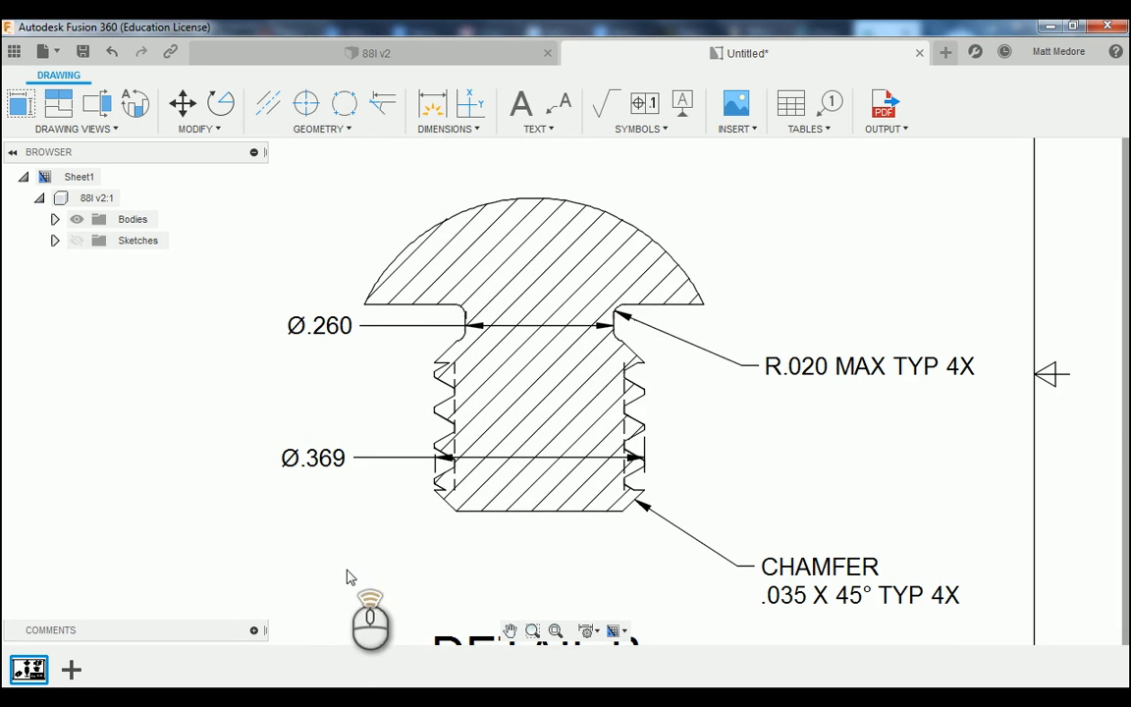
scroll(347, 577, "down", 1)
scroll(433, 349, "up", 4)
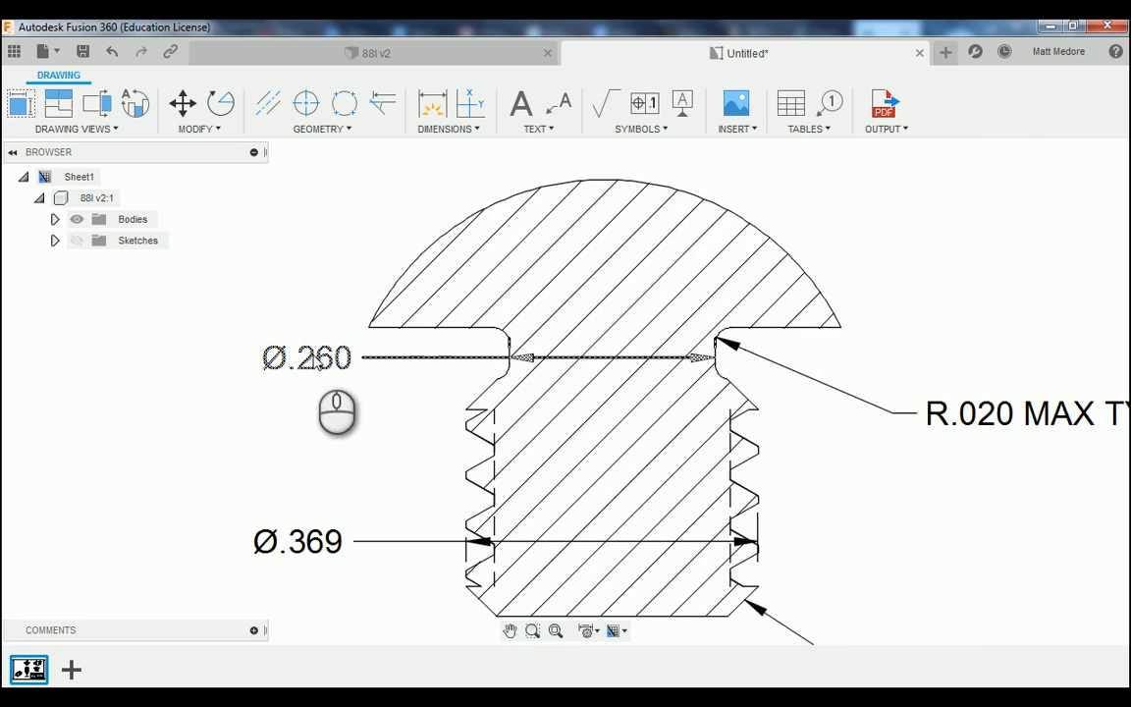
double_click(314, 363)
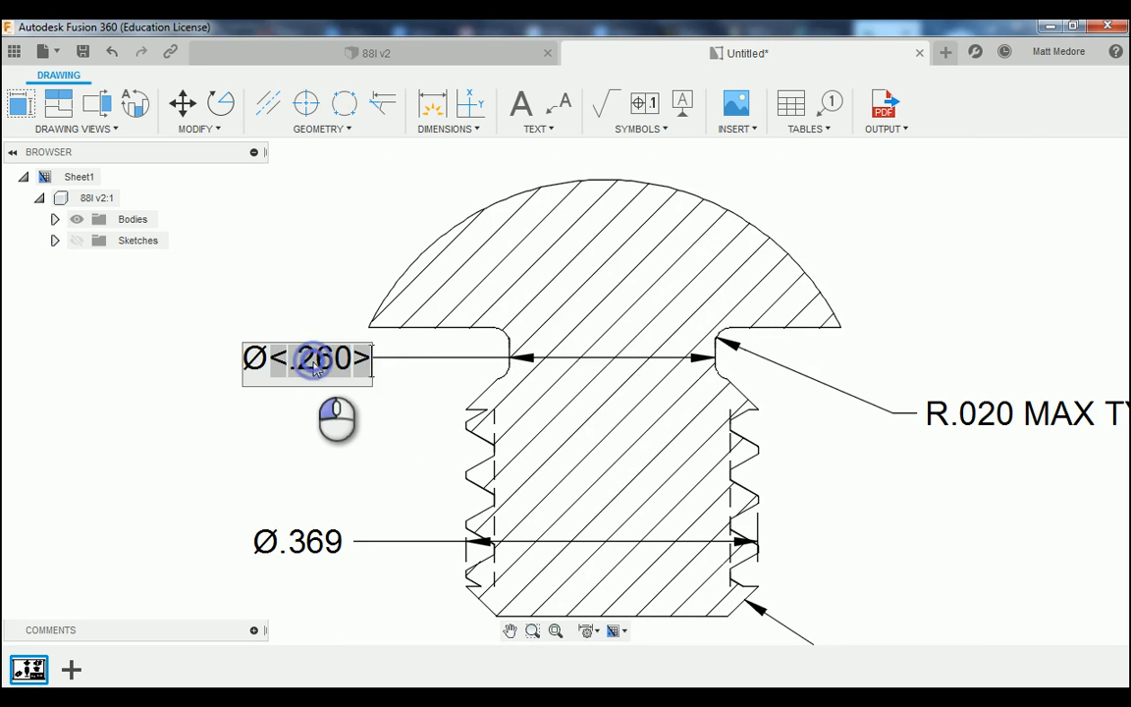
left_click(368, 356)
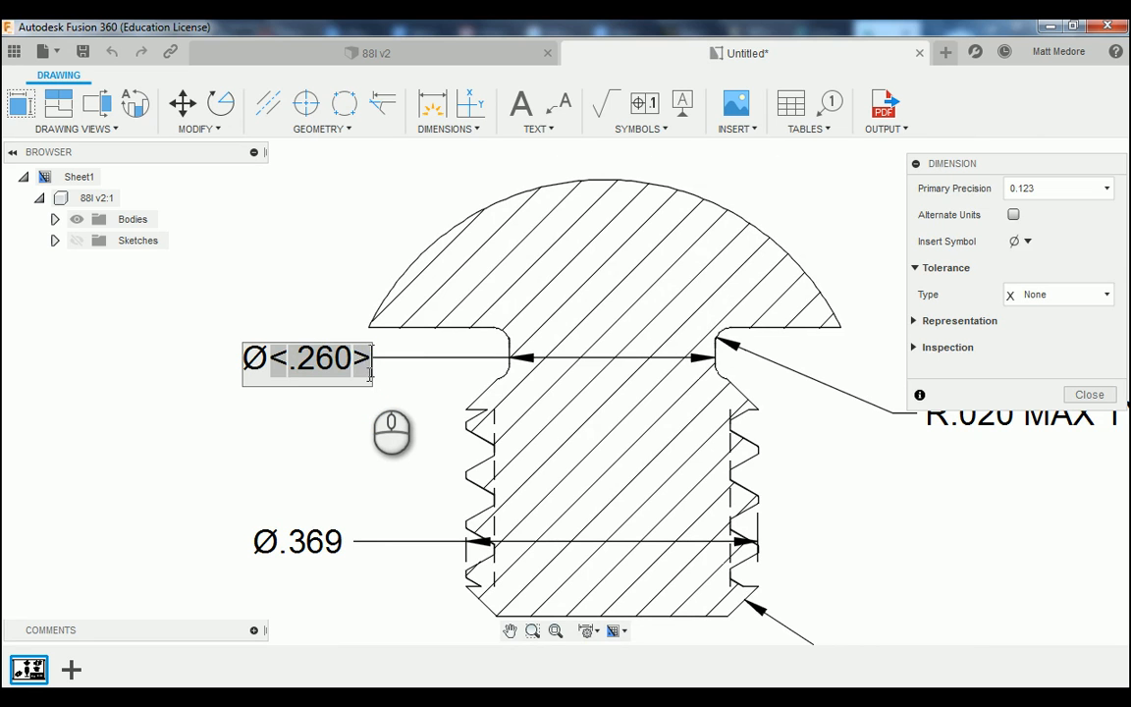
type("X .")
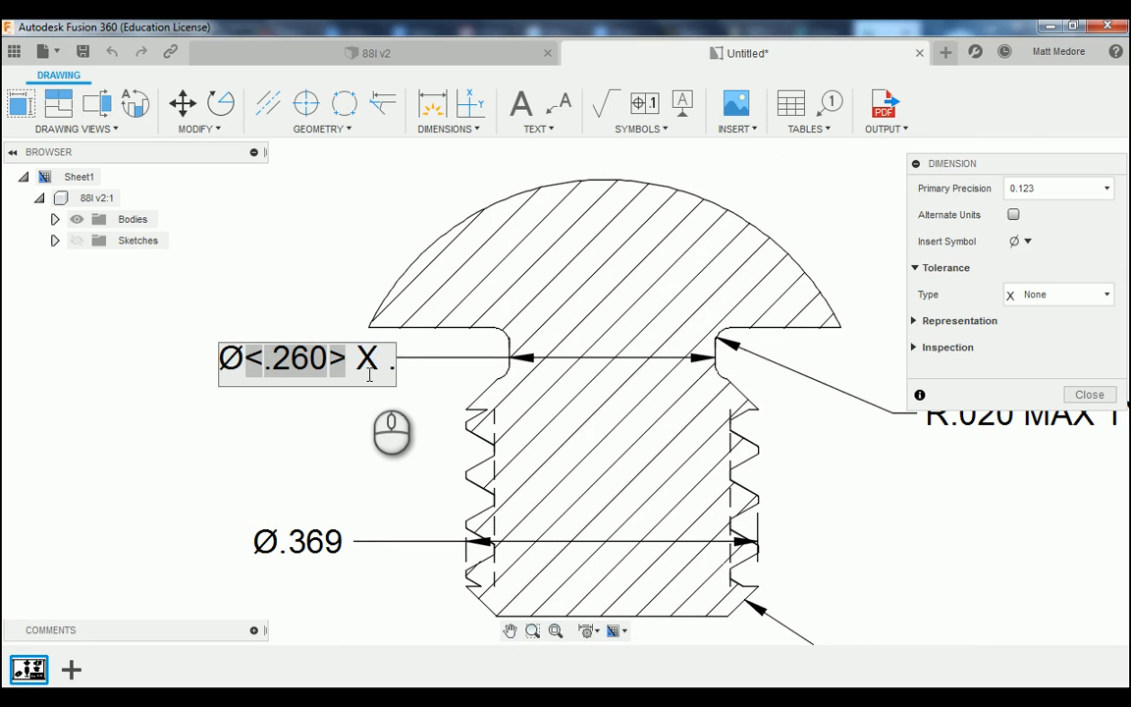
type("065")
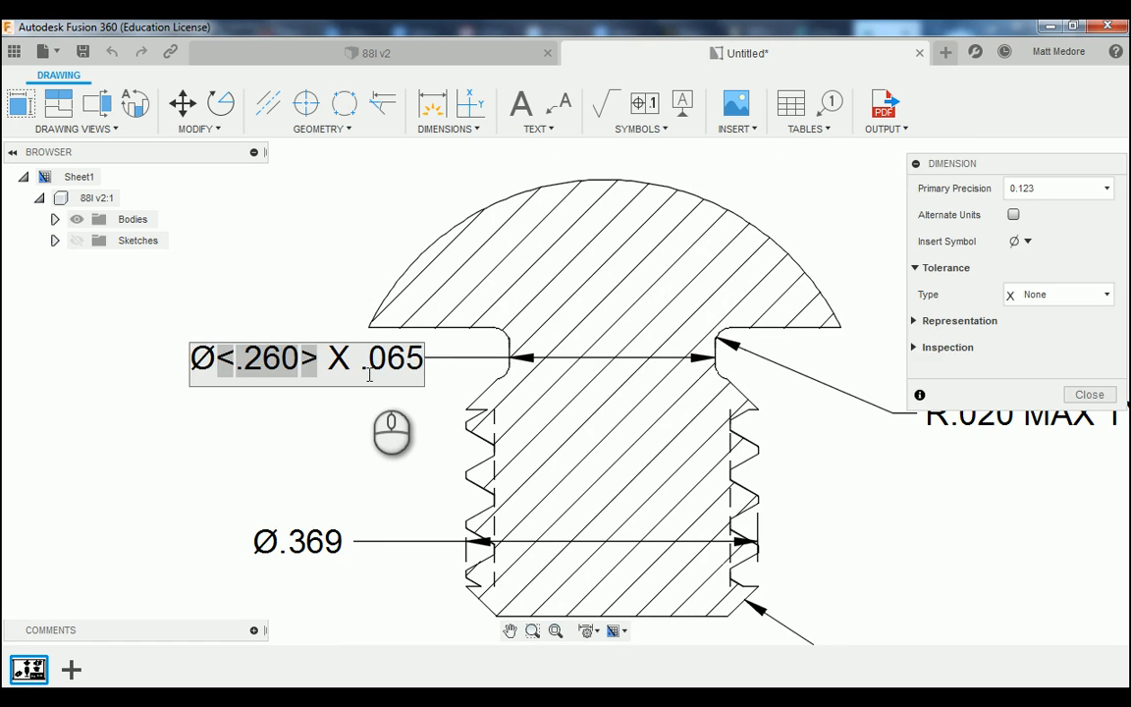
key("Return")
Append "X .300" to the thread diameter dimension in Detail B and finish the dimension edit.
scroll(510, 324, "down", 1)
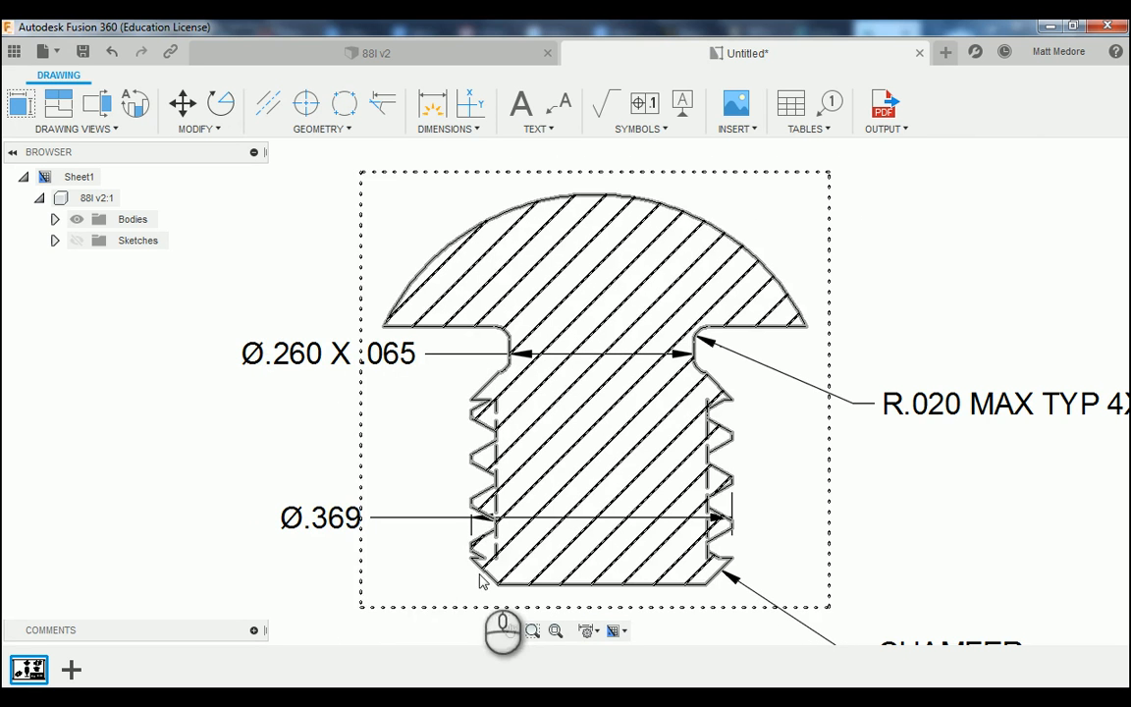
double_click(331, 518)
left_click(377, 526)
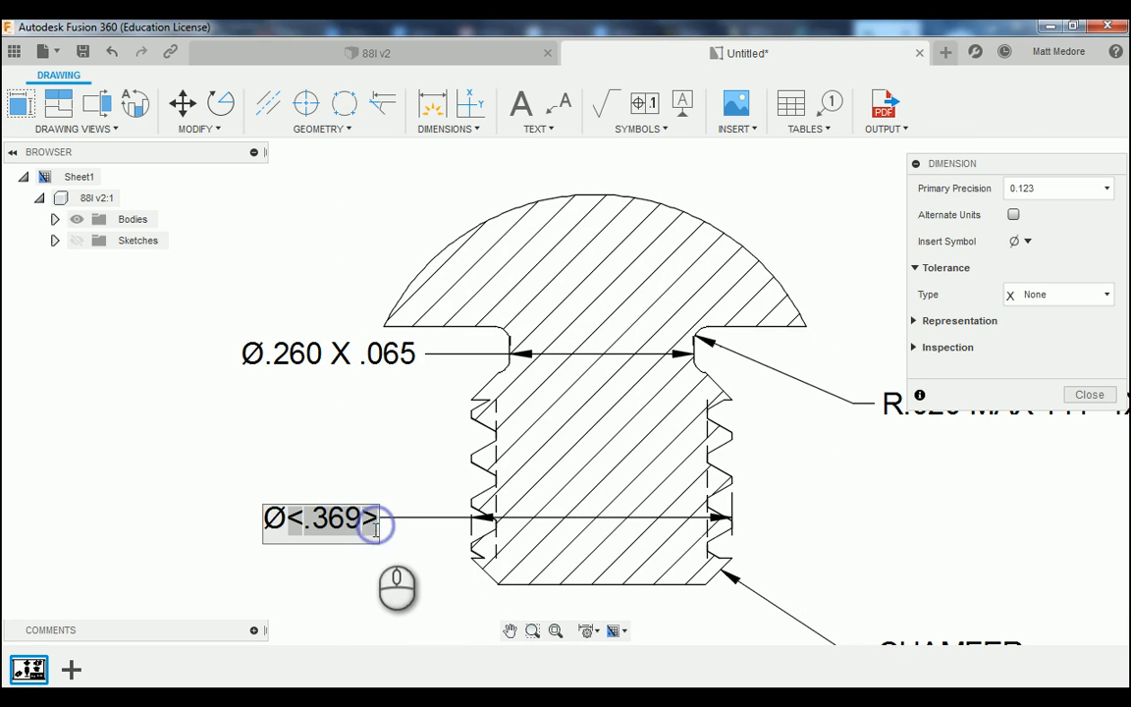
type("X")
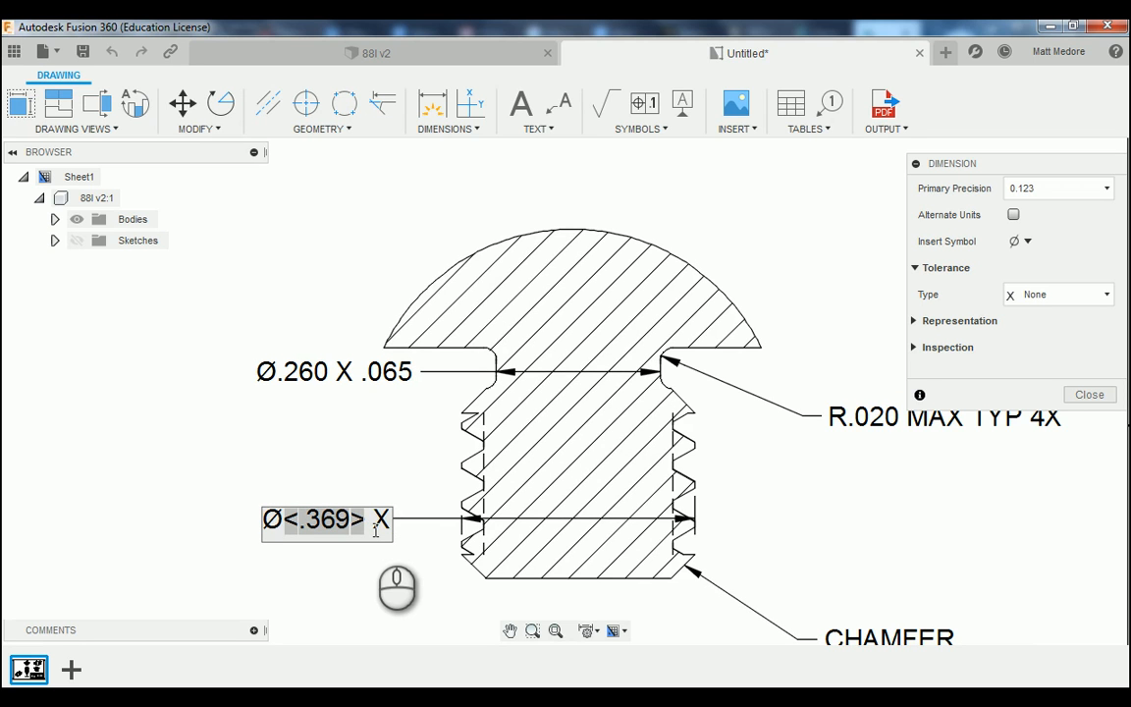
type(" .300")
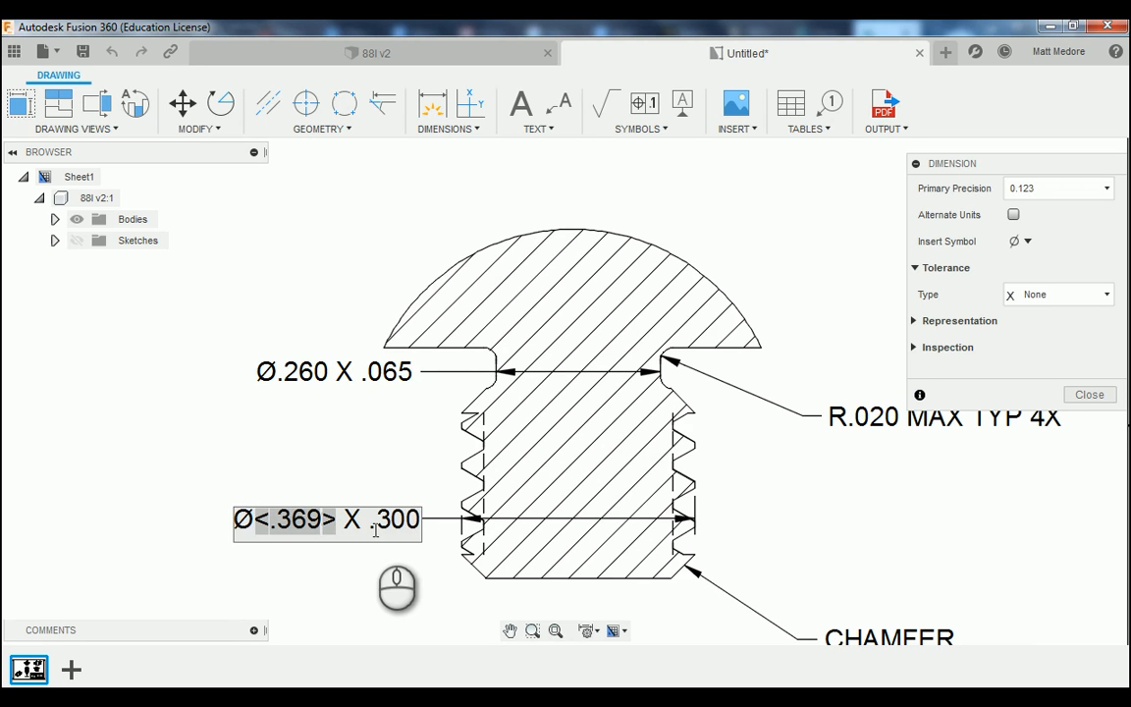
left_click(1102, 399)
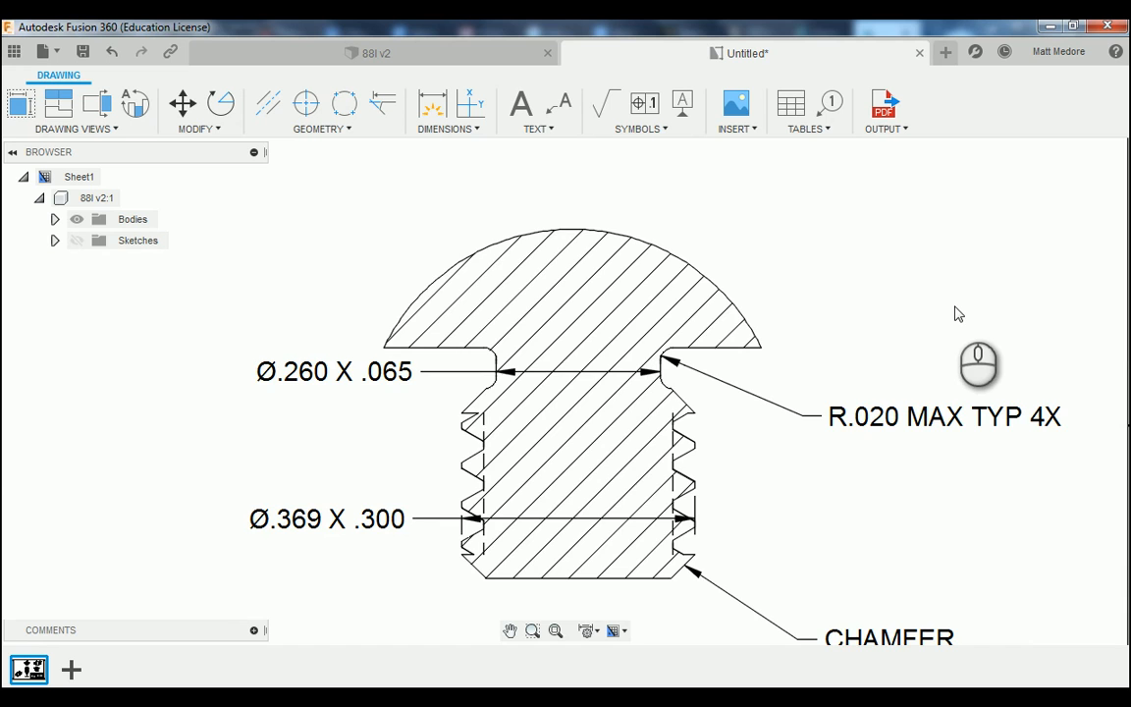
Move the Detail B label up into the gap between the detail view and the notes block.
scroll(945, 314, "down", 5)
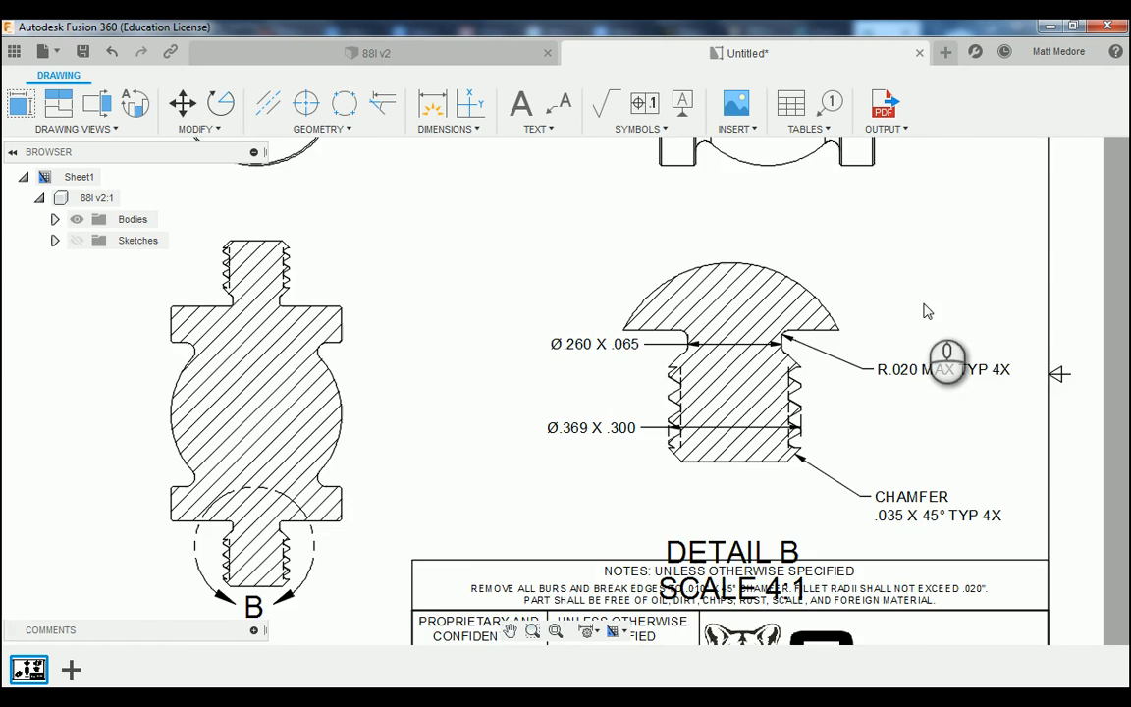
scroll(970, 334, "up", 1)
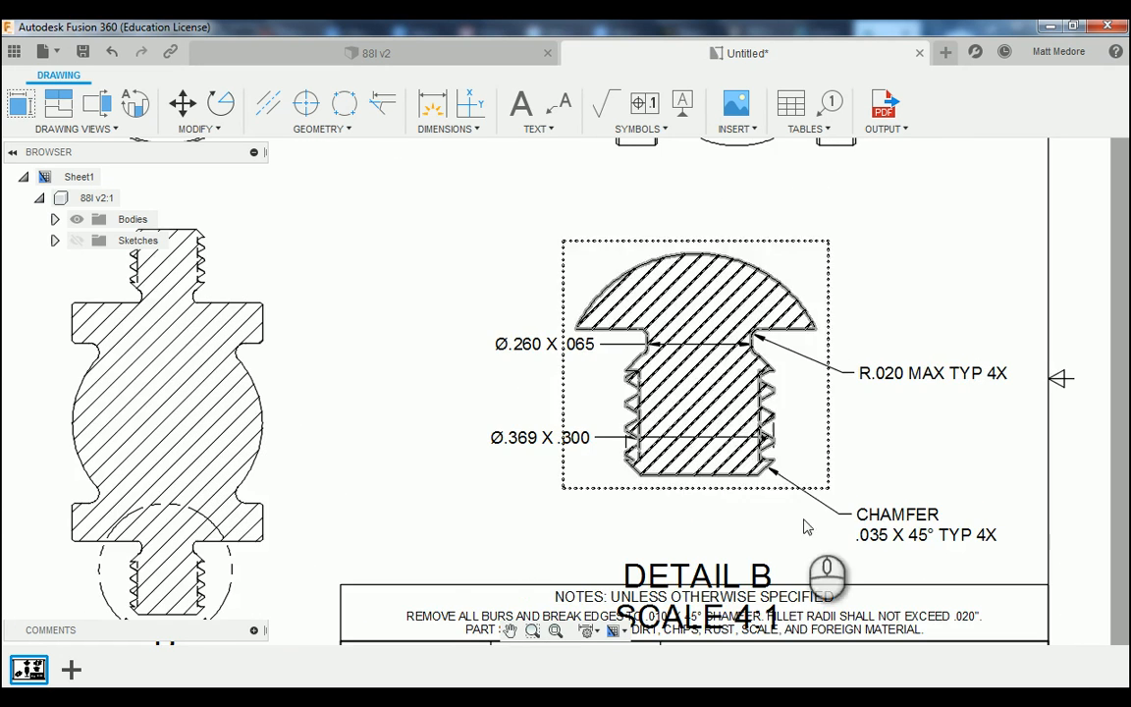
scroll(404, 450, "down", 4)
scroll(583, 428, "up", 2)
scroll(583, 428, "up", 1)
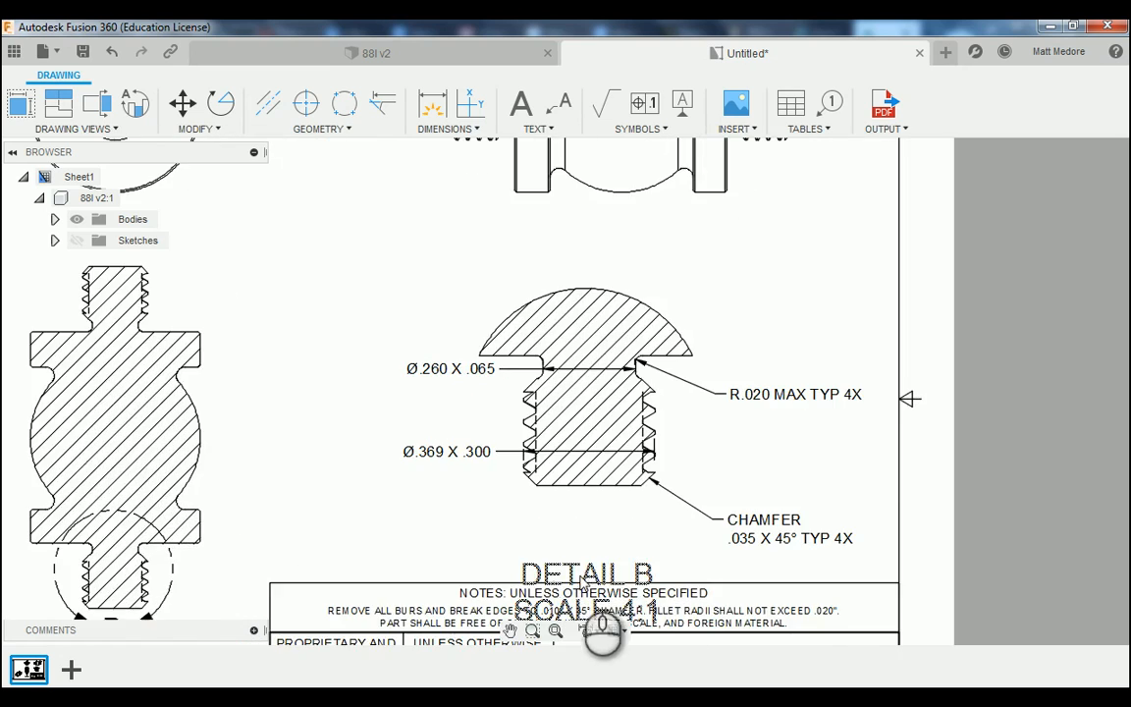
scroll(586, 545, "down", 3)
scroll(580, 530, "up", 4)
scroll(585, 525, "down", 3)
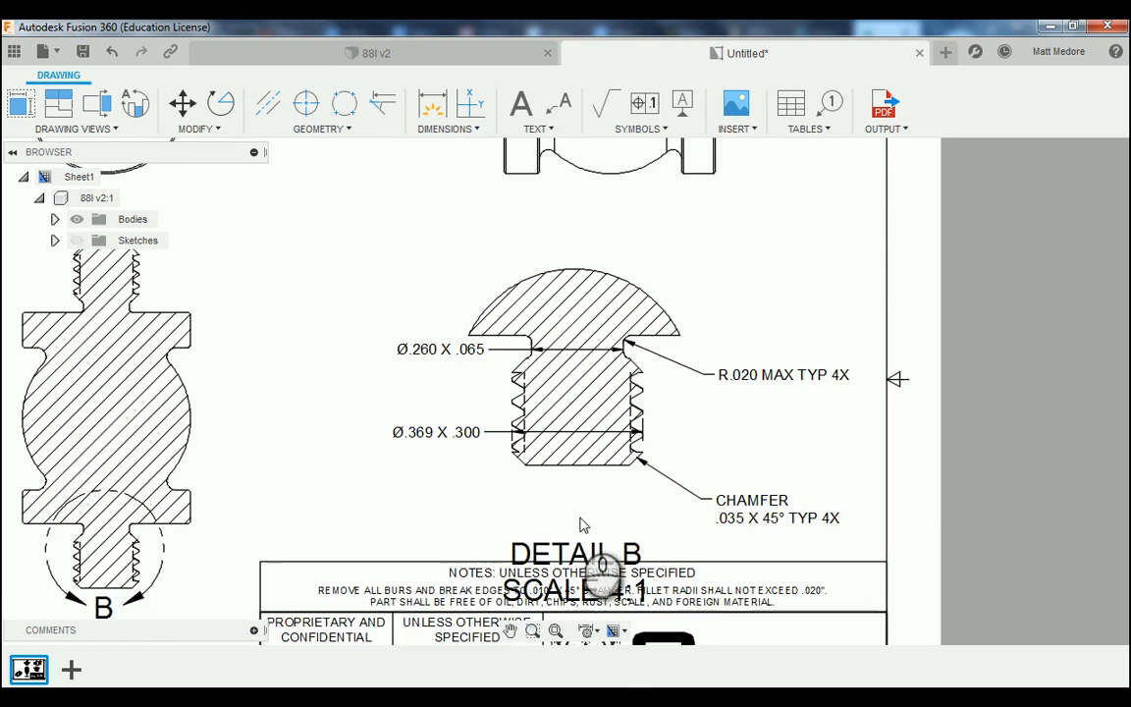
scroll(579, 519, "up", 3)
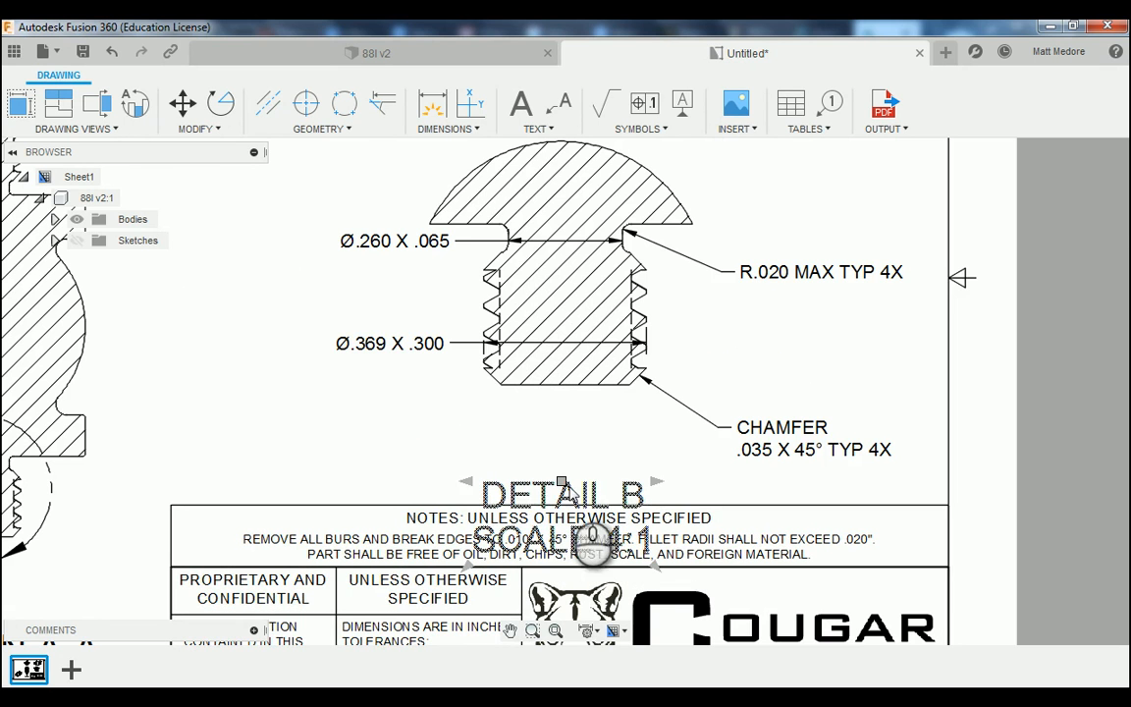
left_click_drag(561, 481, 561, 414)
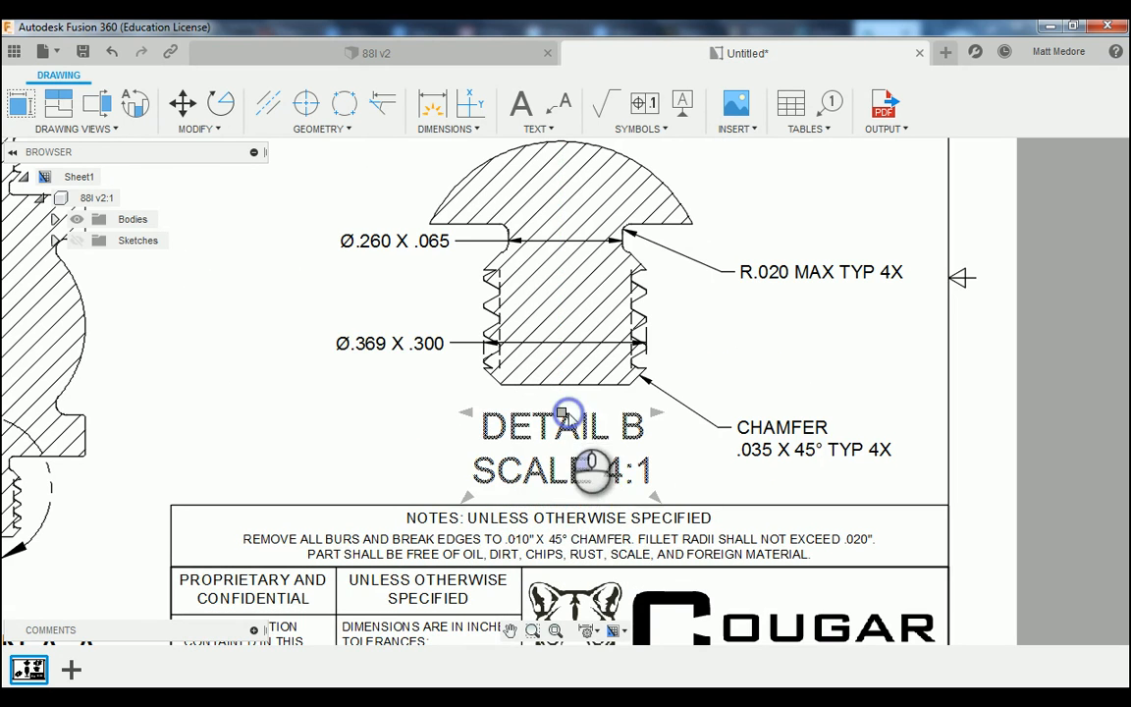
Set the text height of both lines of the Detail B label to 0.1 in.
double_click(574, 479)
left_click_drag(653, 472, 480, 422)
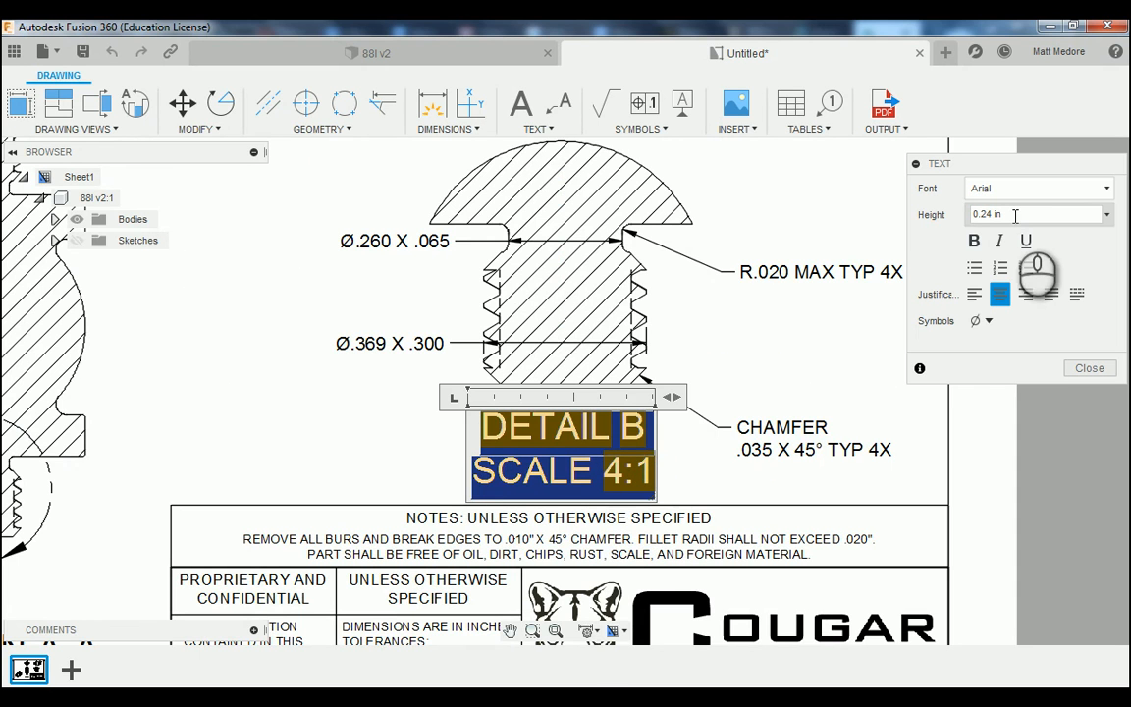
left_click_drag(1015, 215, 981, 215)
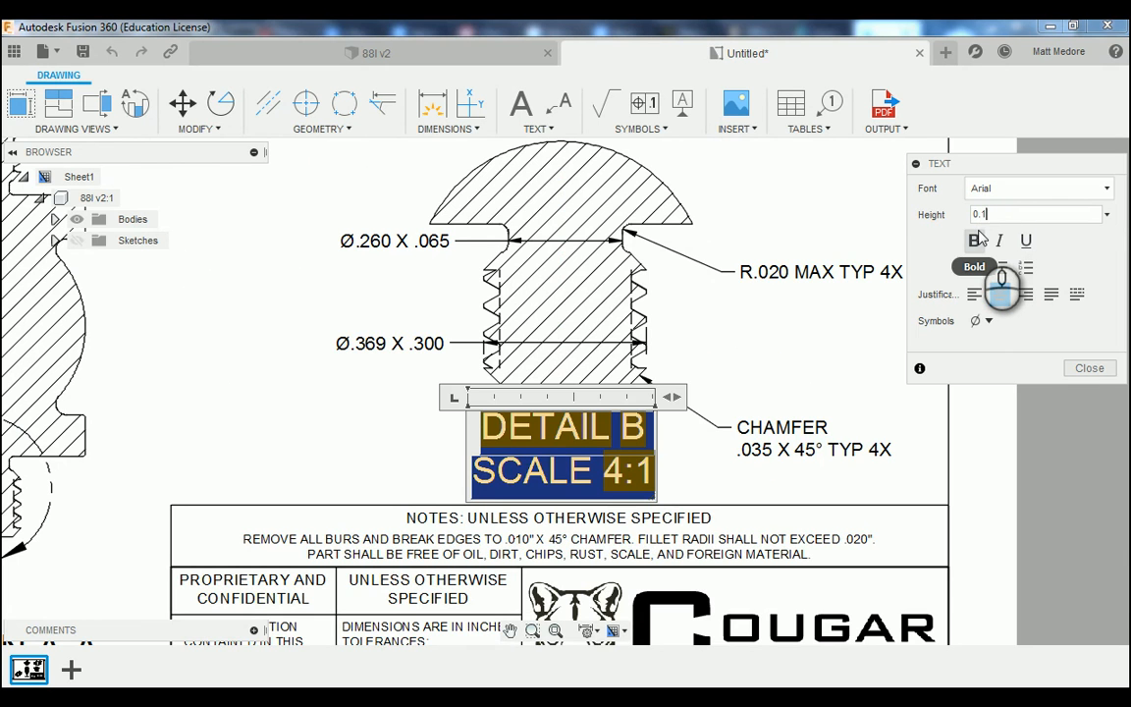
left_click(999, 293)
left_click(1088, 367)
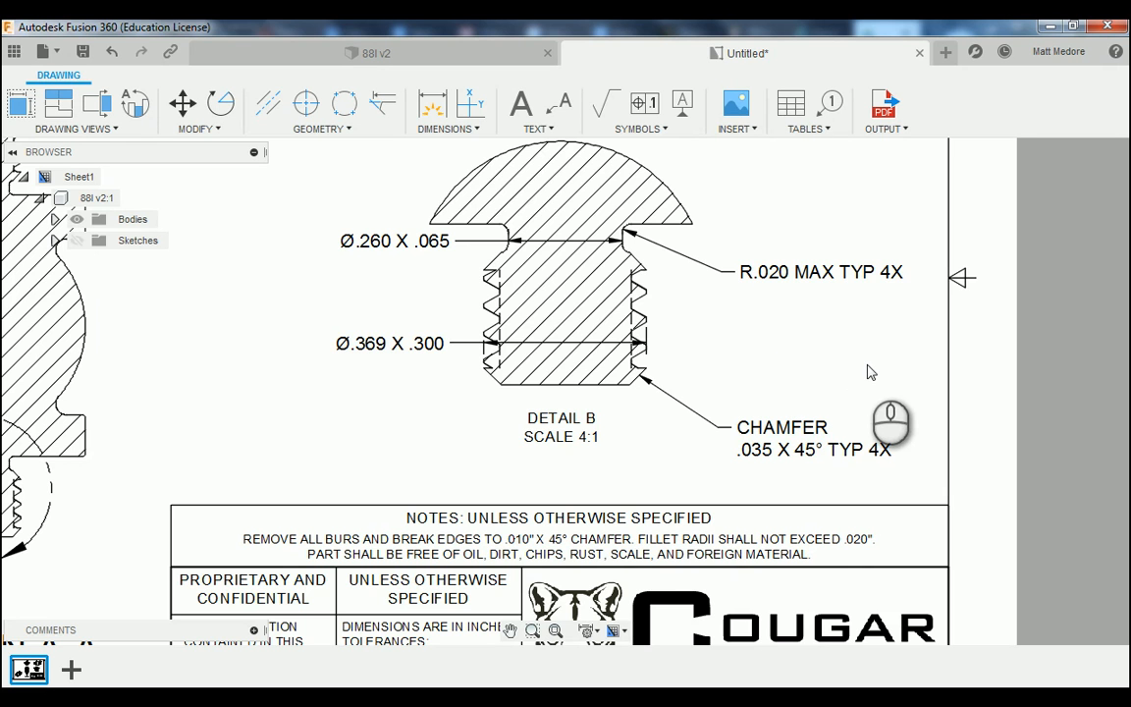
Add a vertical centerline between the left and right edges of the upper flange in Section A-A.
scroll(867, 371, "down", 2)
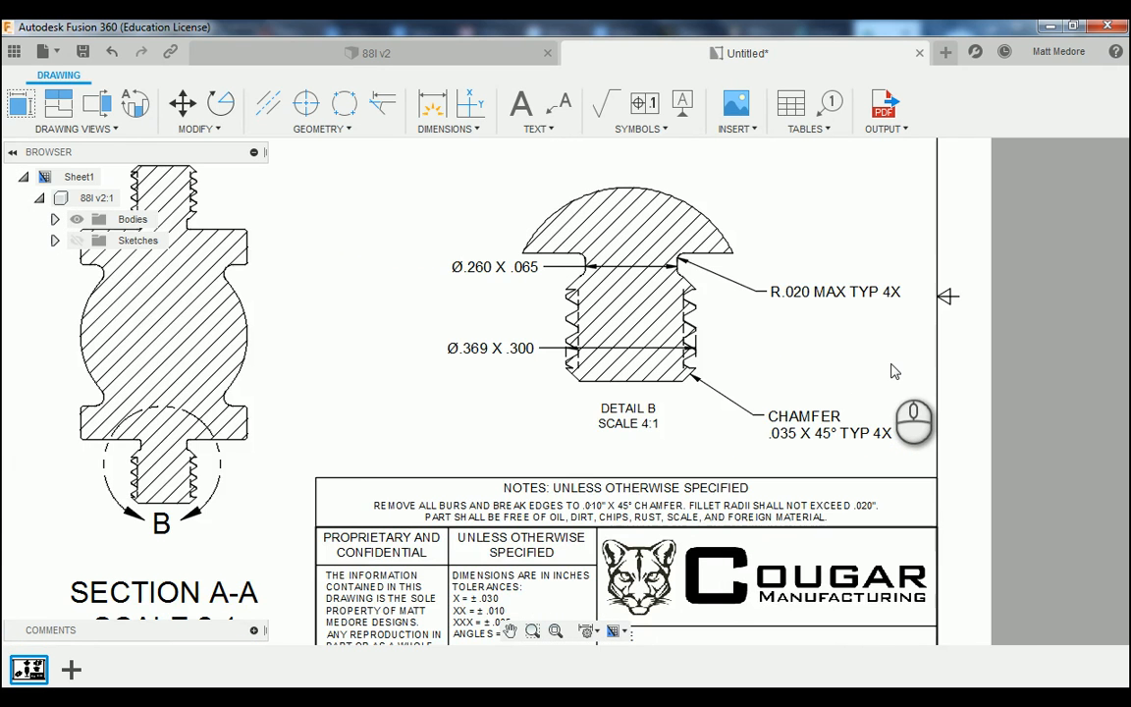
scroll(891, 371, "down", 1)
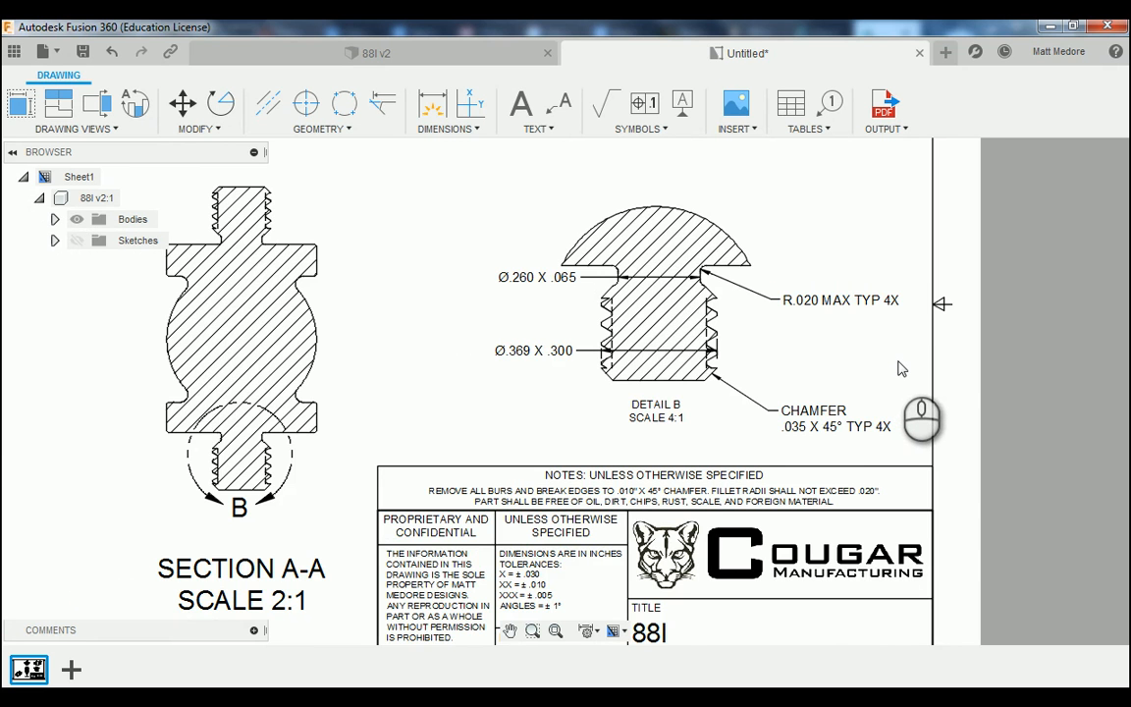
scroll(899, 368, "down", 1)
scroll(899, 368, "down", 1)
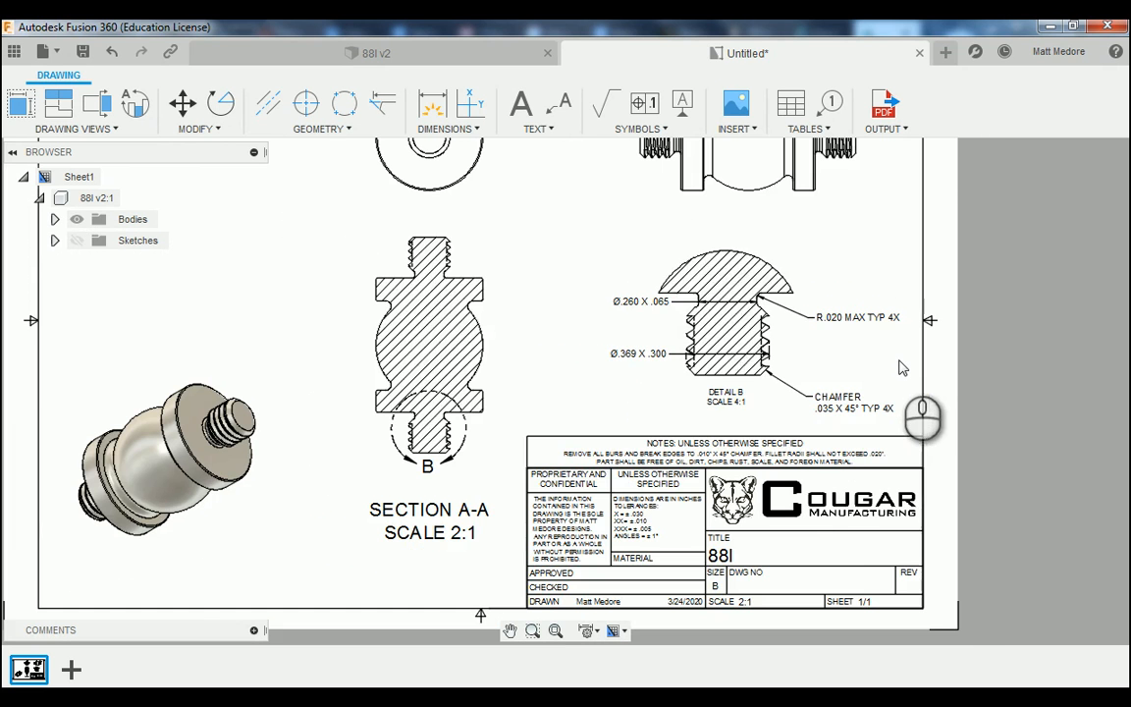
scroll(312, 257, "up", 1)
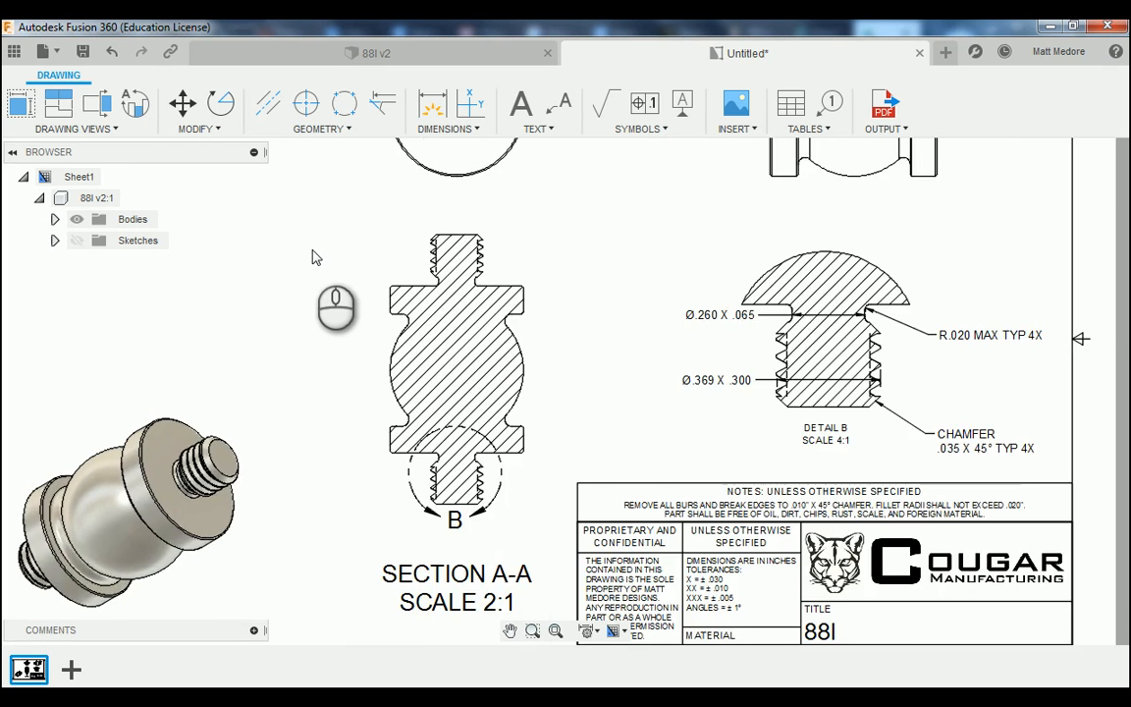
scroll(312, 257, "up", 1)
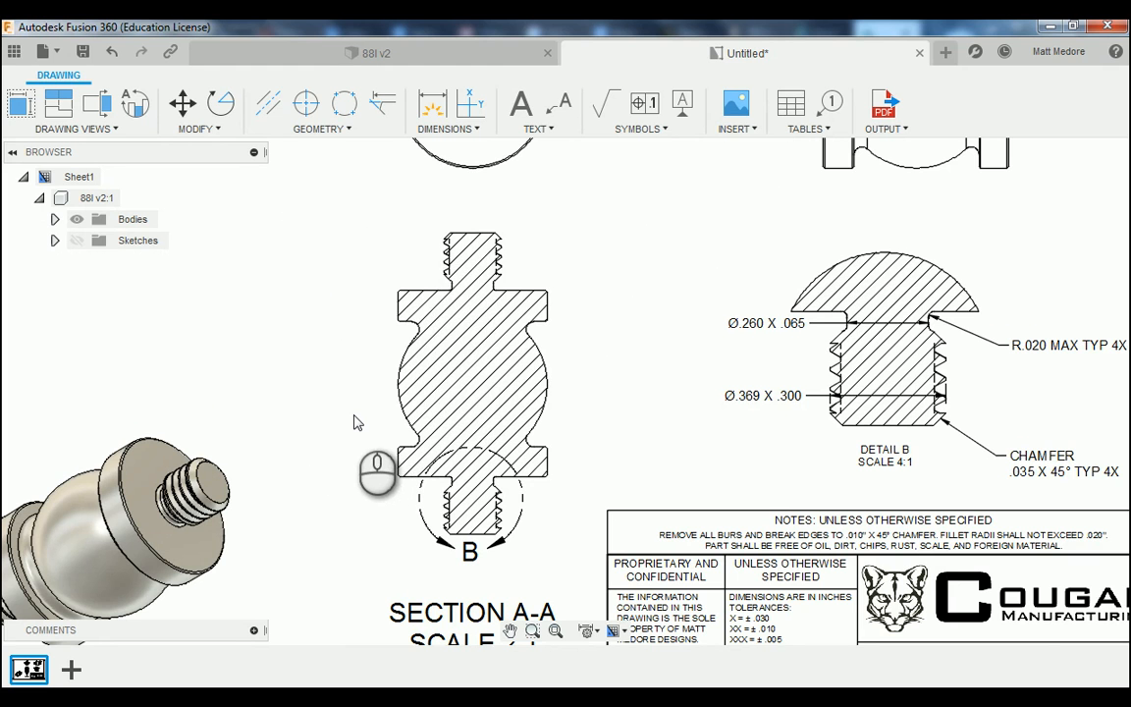
left_click(383, 280)
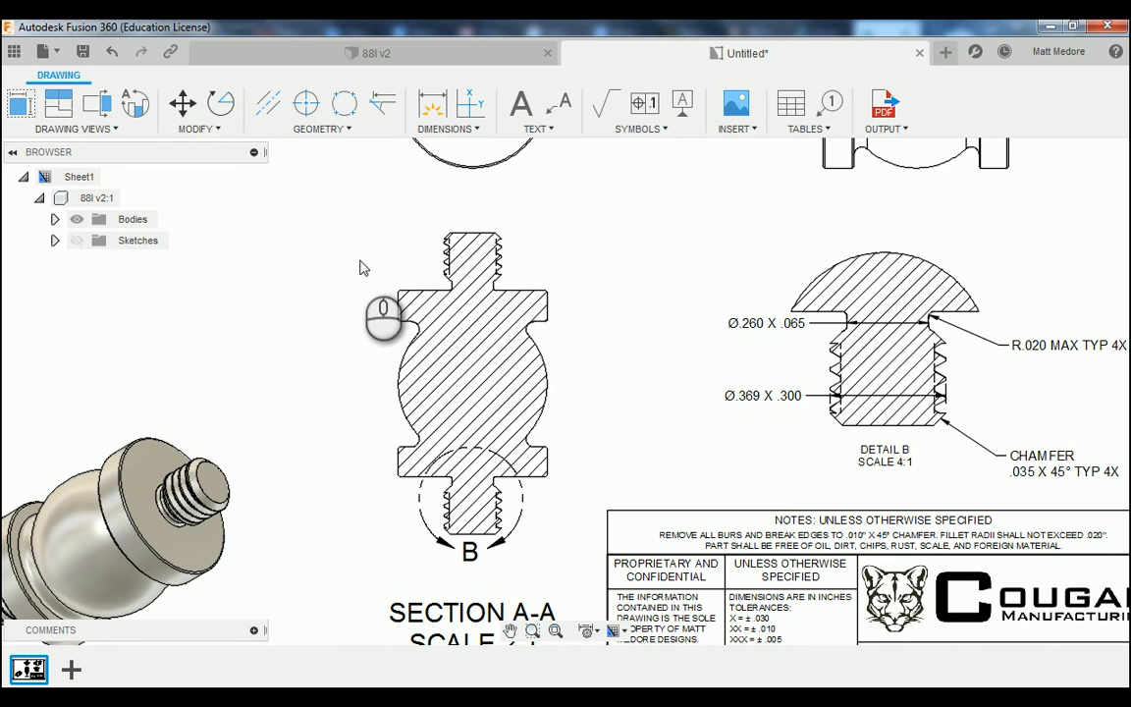
scroll(358, 265, "up", 1)
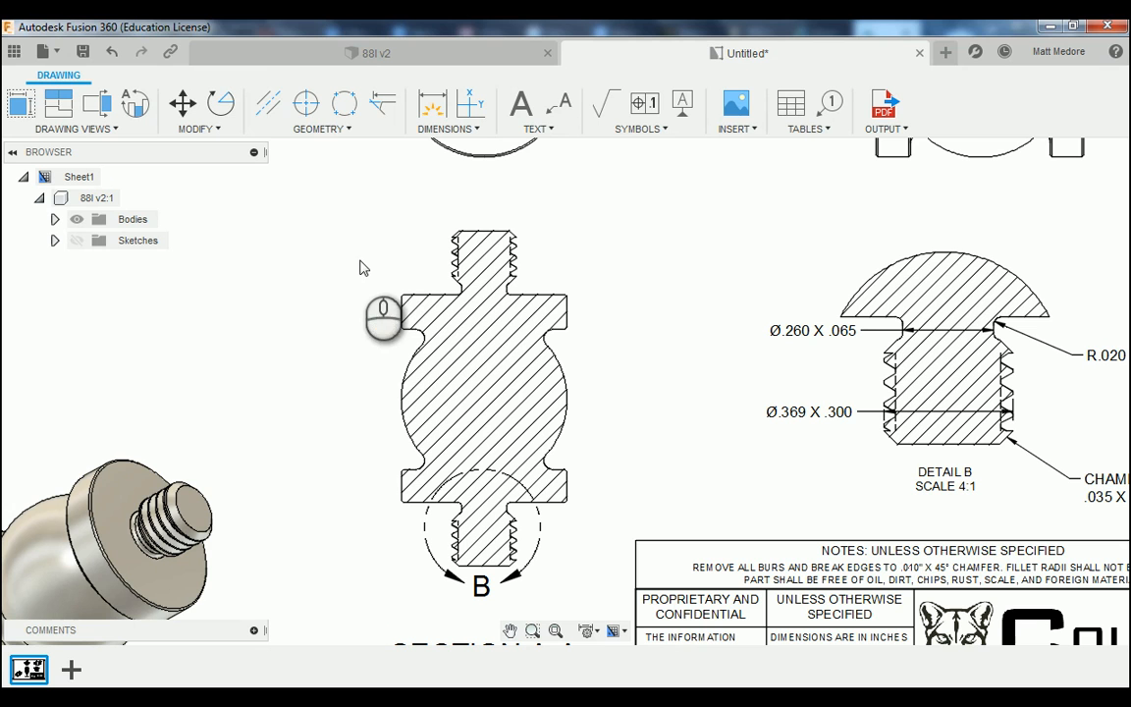
left_click(330, 130)
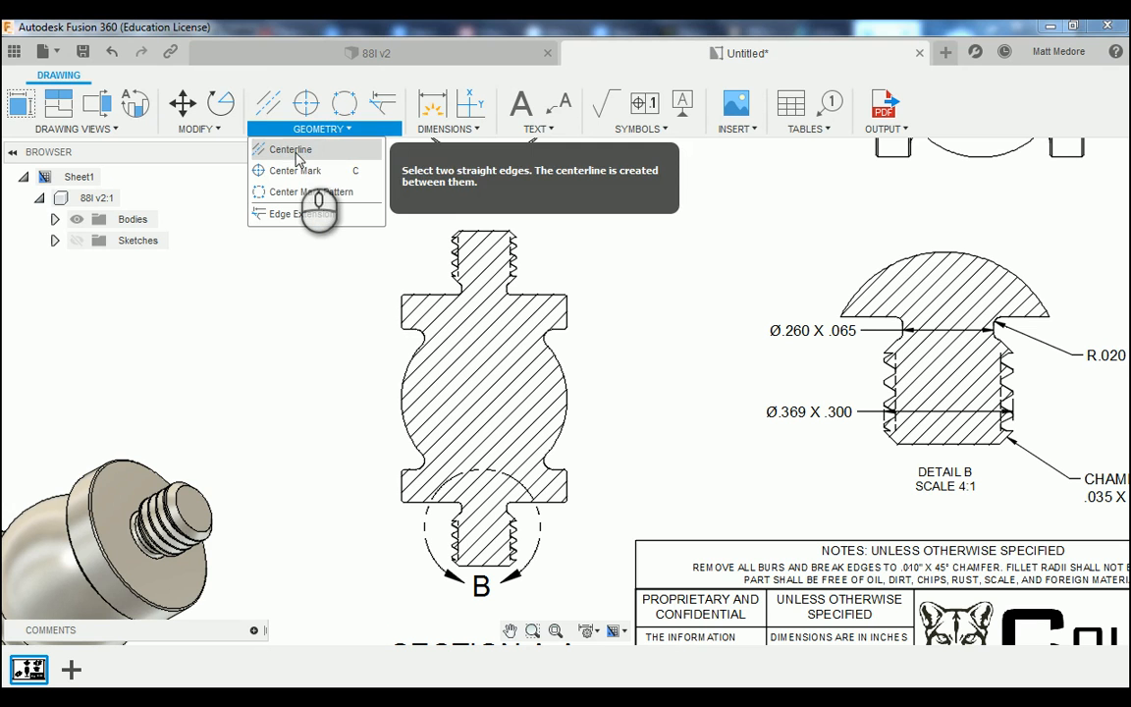
left_click(295, 151)
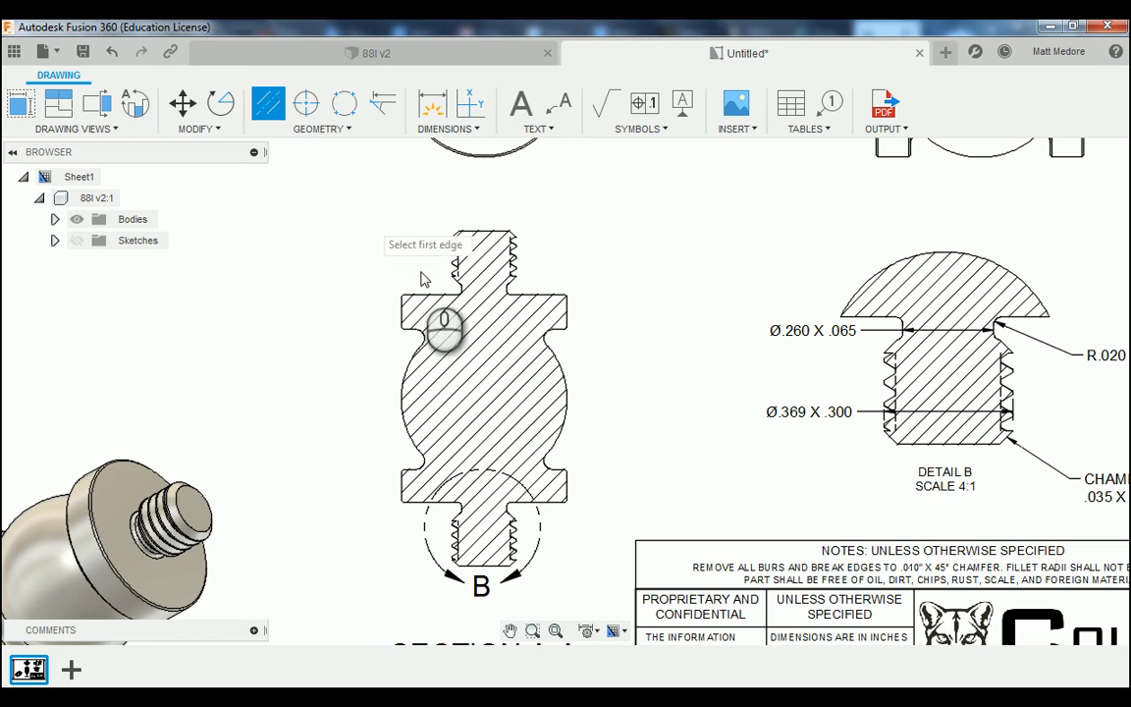
scroll(479, 293, "up", 2)
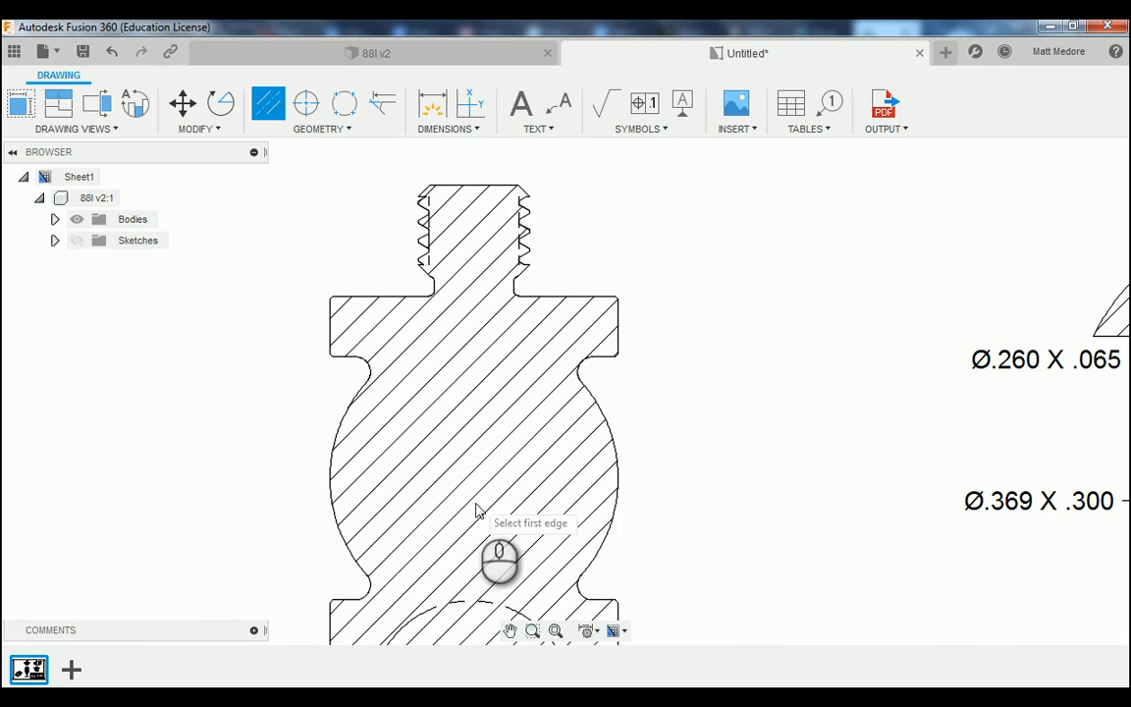
left_click(332, 328)
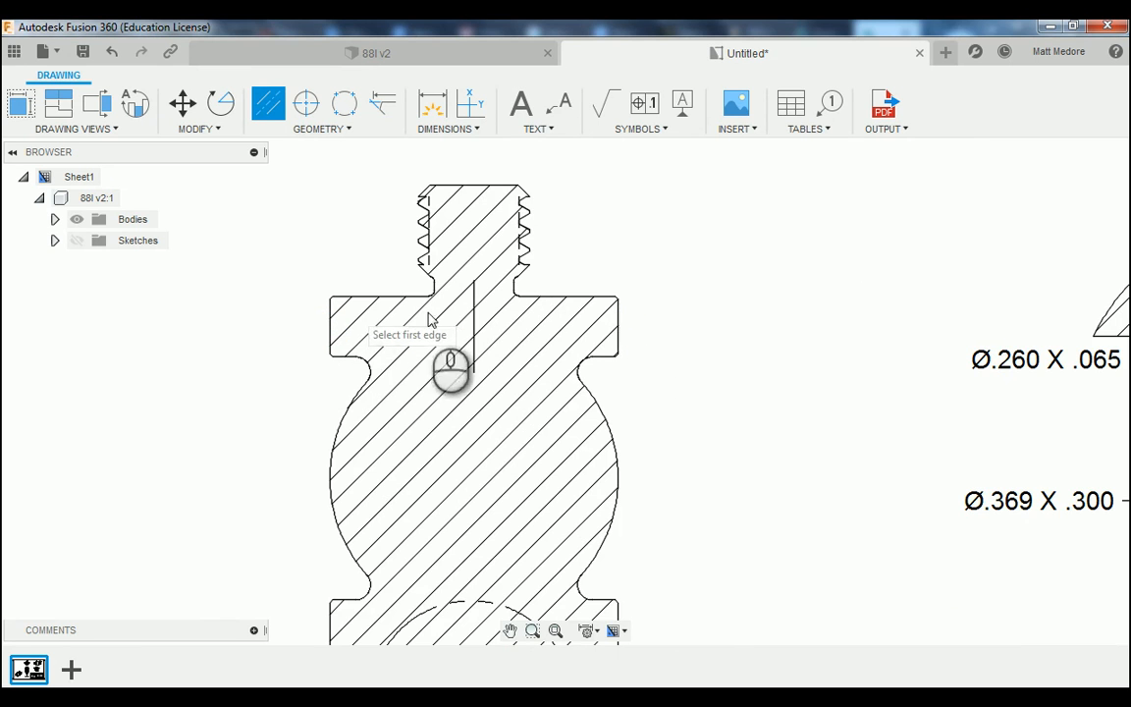
right_click(734, 235)
left_click(793, 233)
Stretch the lower end of the Section A-A centerline down to the part's bottom edge.
scroll(766, 239, "down", 2)
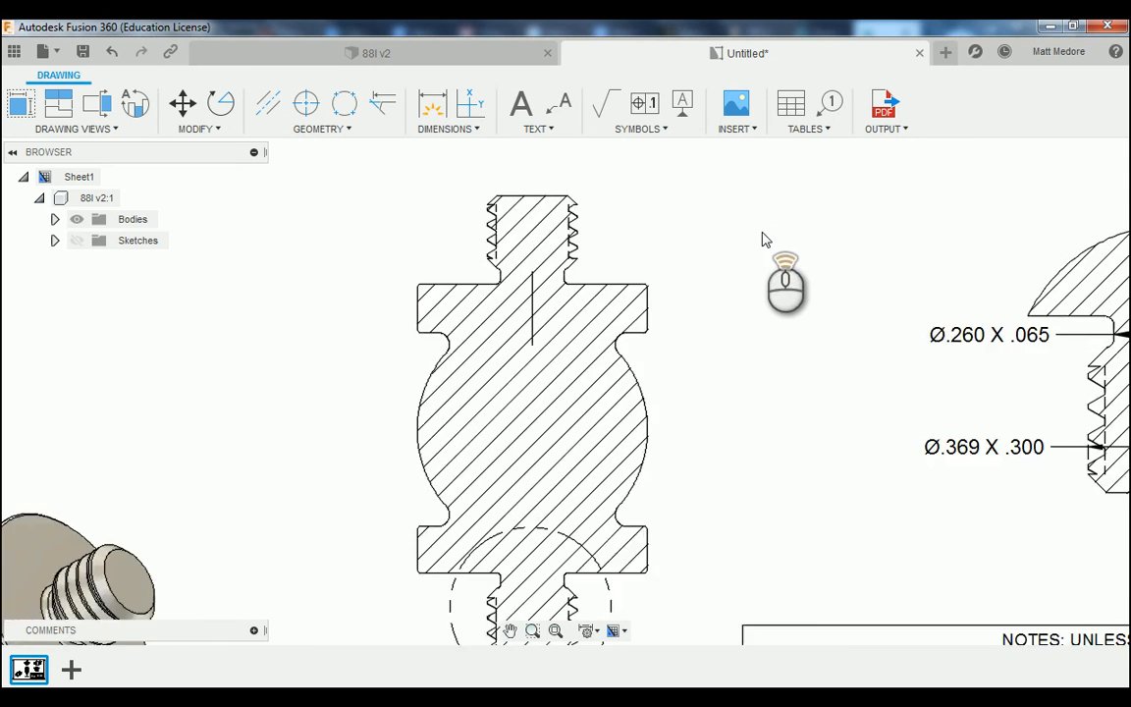
scroll(766, 240, "down", 2)
left_click(578, 312)
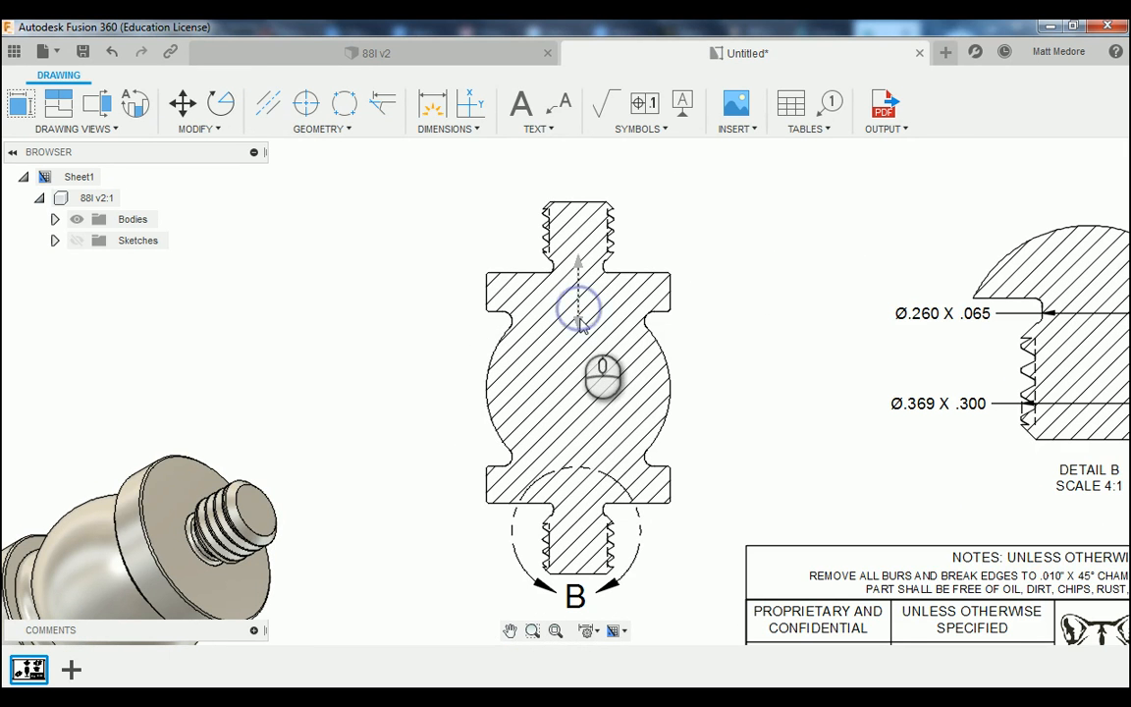
left_click(579, 319)
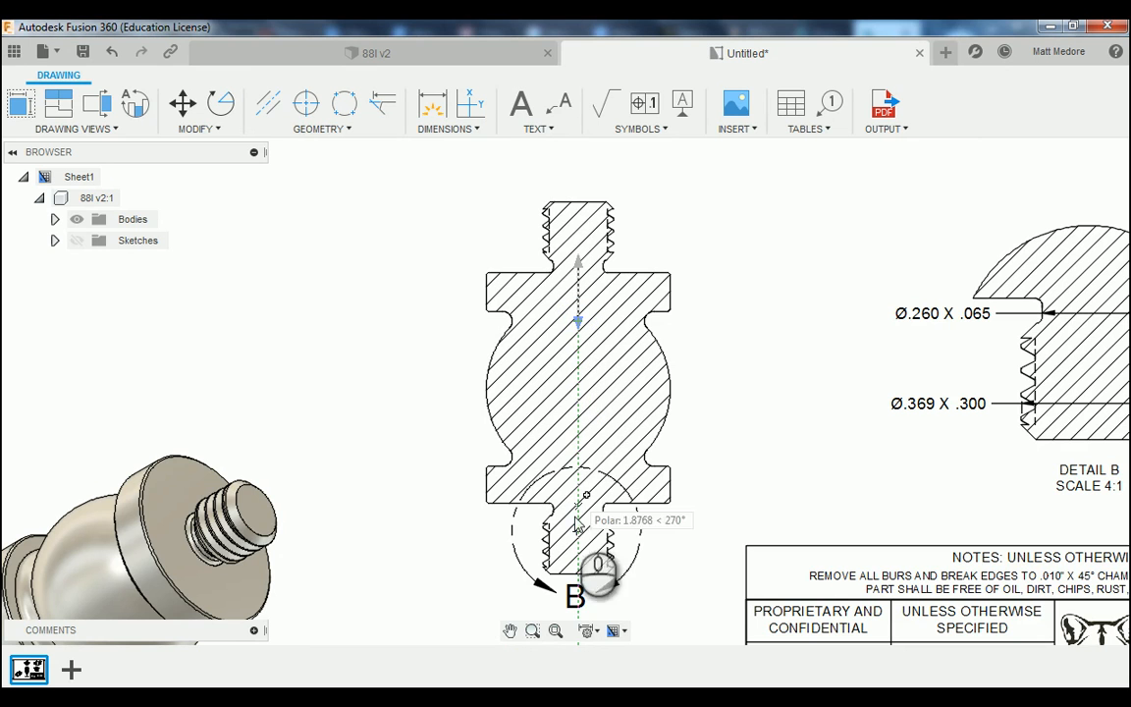
left_click(578, 574)
left_click(662, 230)
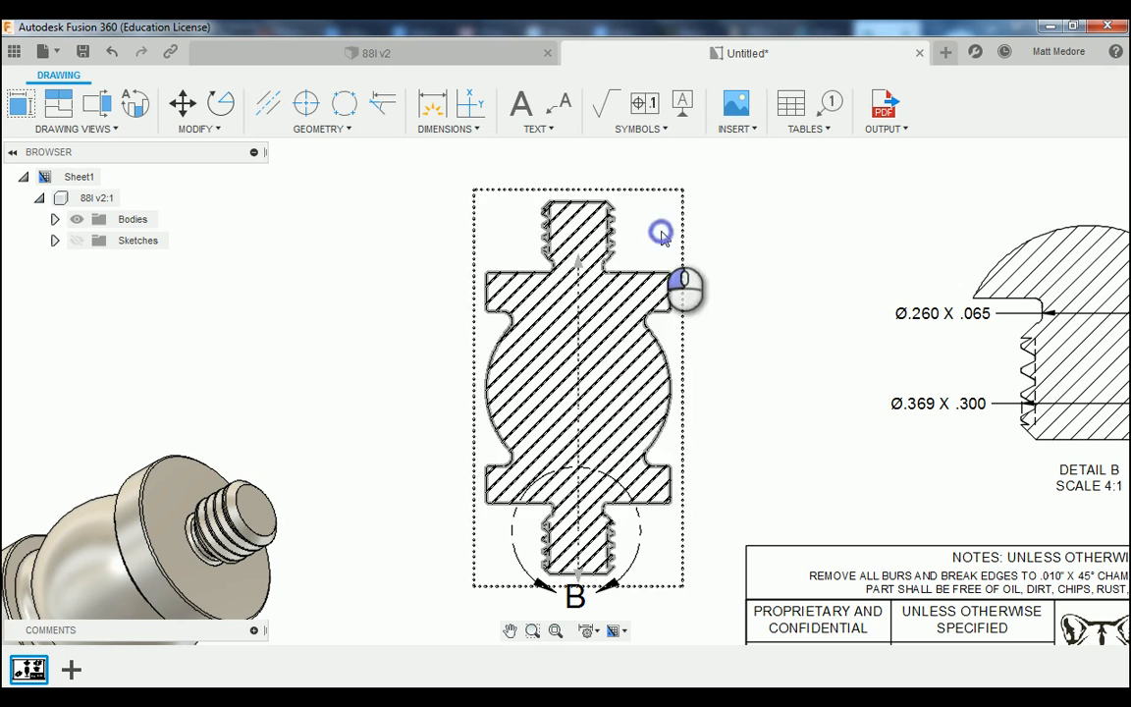
left_click(715, 236)
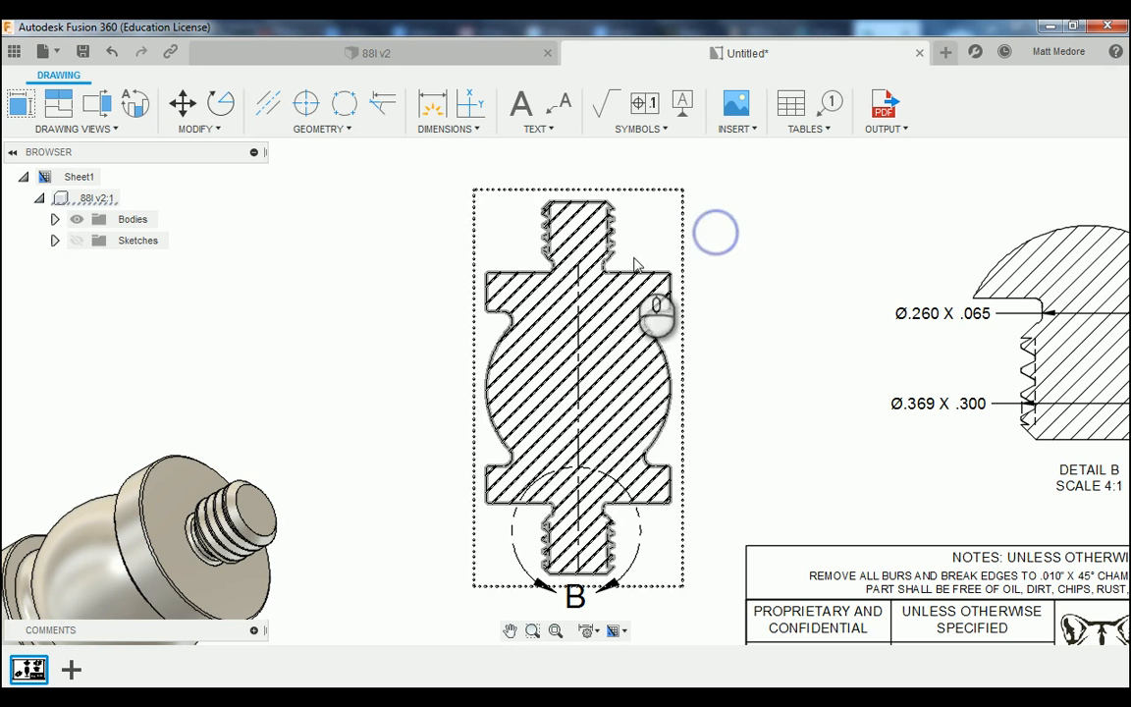
Stretch the upper end of the Section A-A centerline to the midpoint of the part's top edge.
left_click(578, 267)
scroll(579, 265, "down", 1)
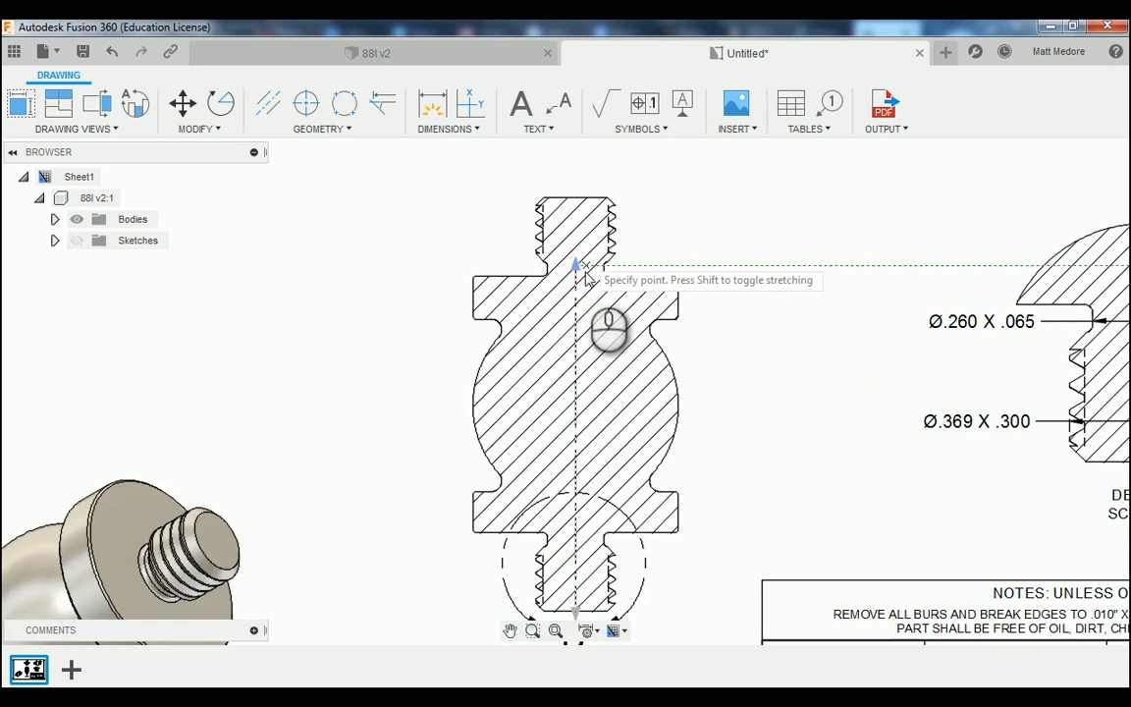
scroll(601, 383, "down", 1)
scroll(605, 224, "up", 5)
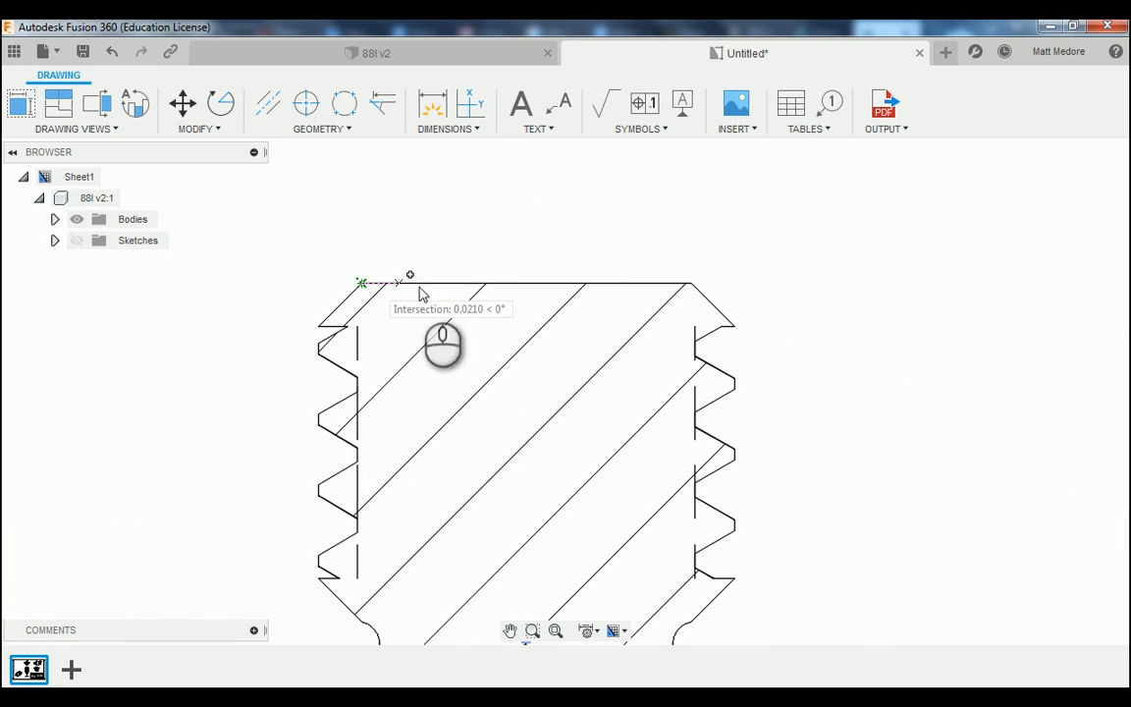
left_click(527, 284)
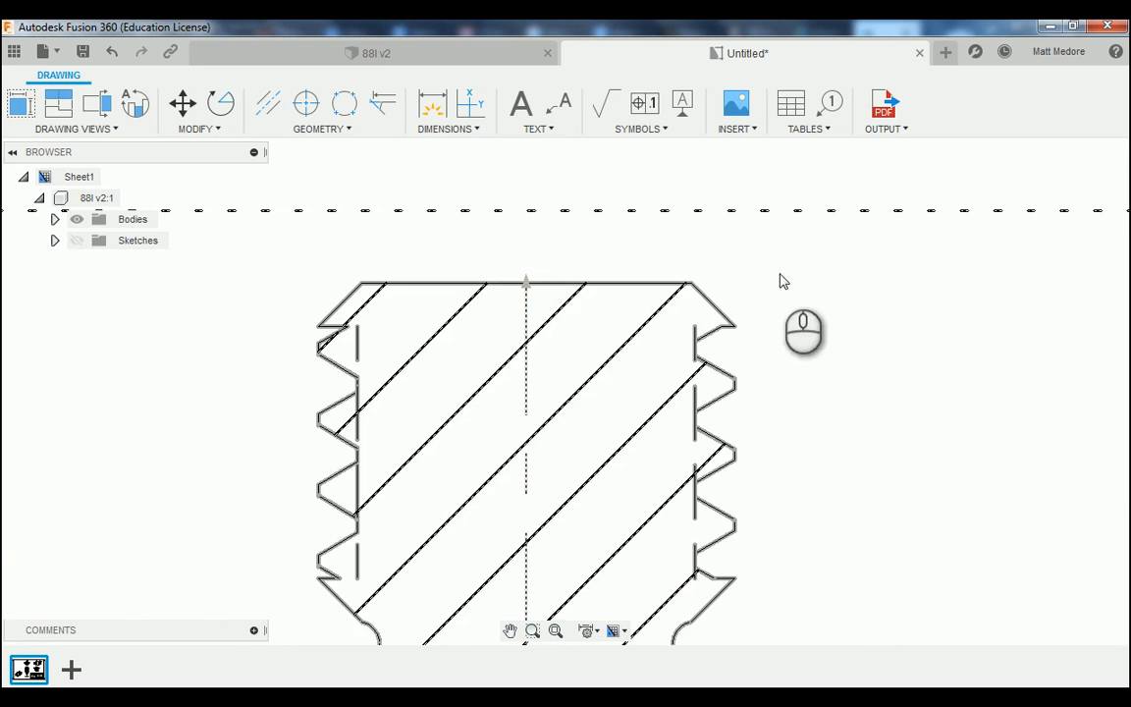
scroll(530, 289, "up", 5)
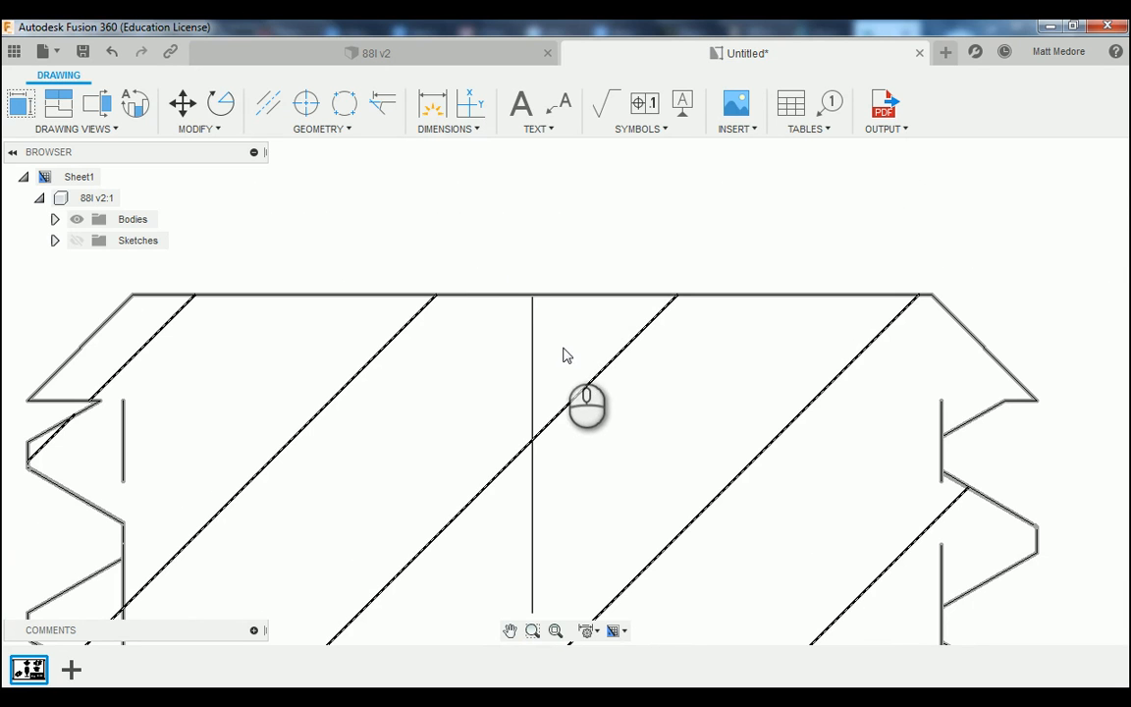
scroll(567, 357, "down", 1)
scroll(566, 356, "down", 5)
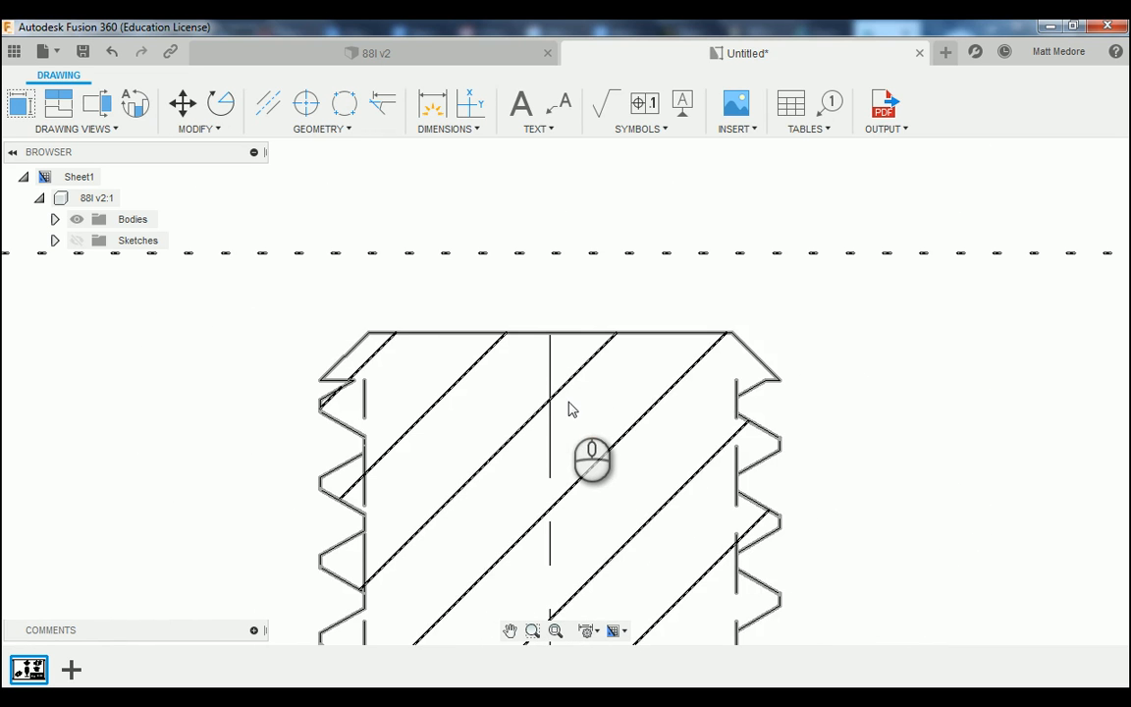
Place the vertical ordinate origin dimension at the centerline's upper end on Section A-A, with its text left of the part.
scroll(573, 412, "down", 2)
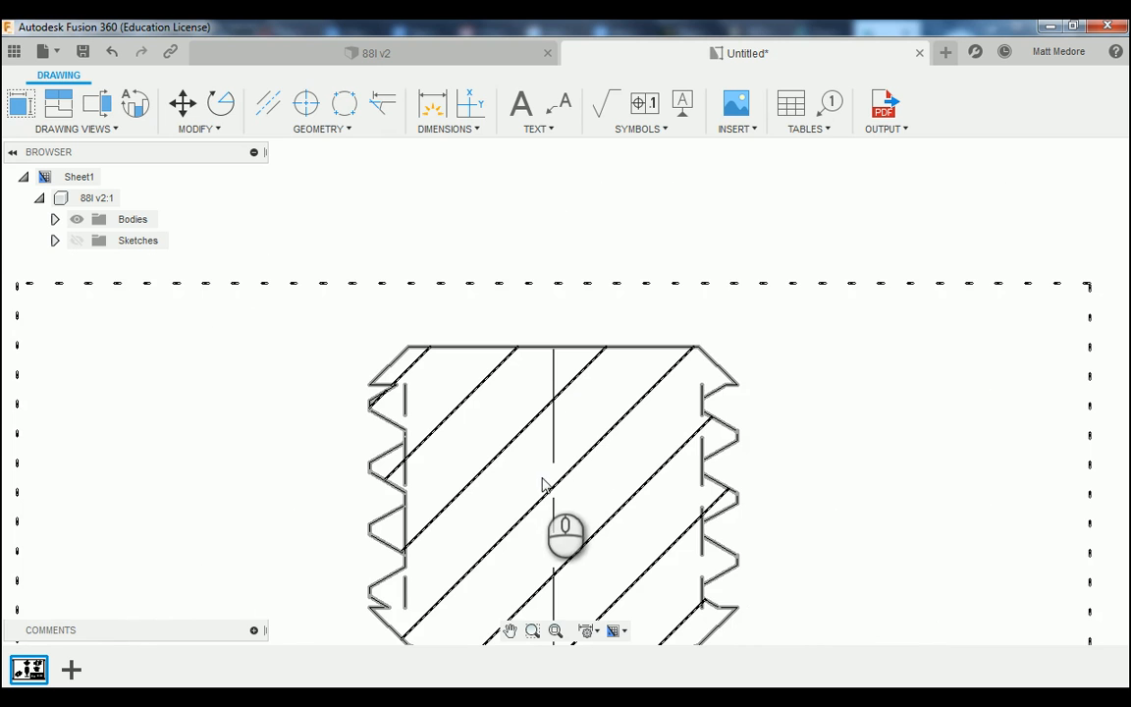
scroll(544, 479, "down", 1)
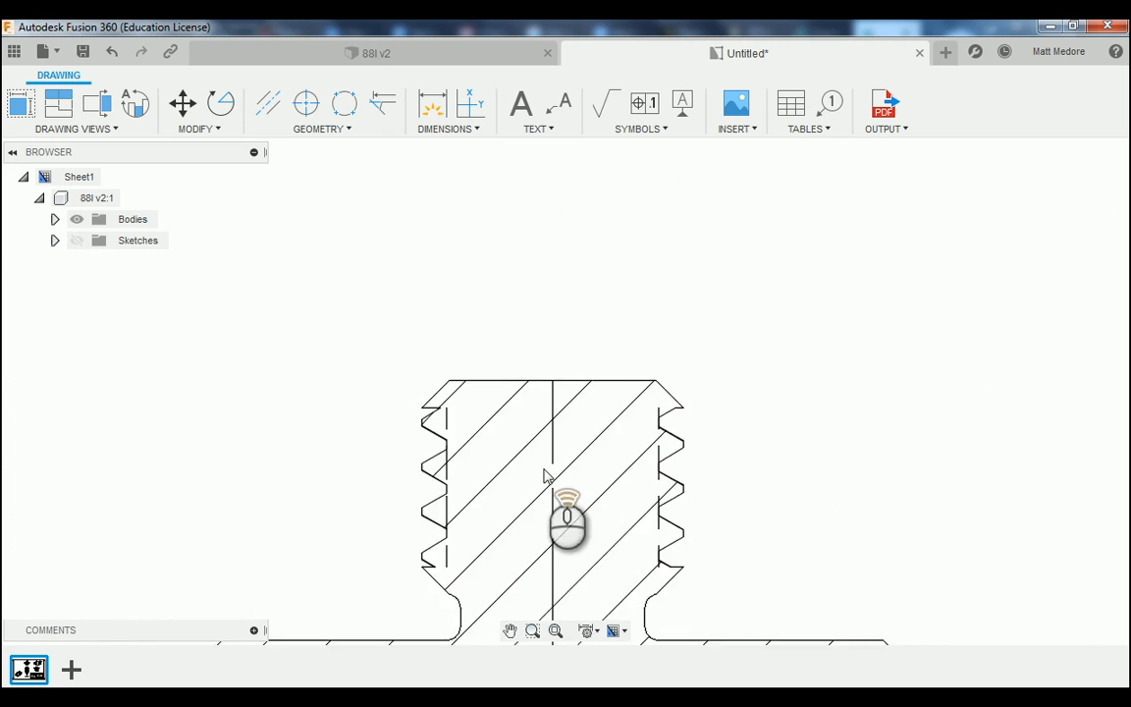
left_click(472, 105)
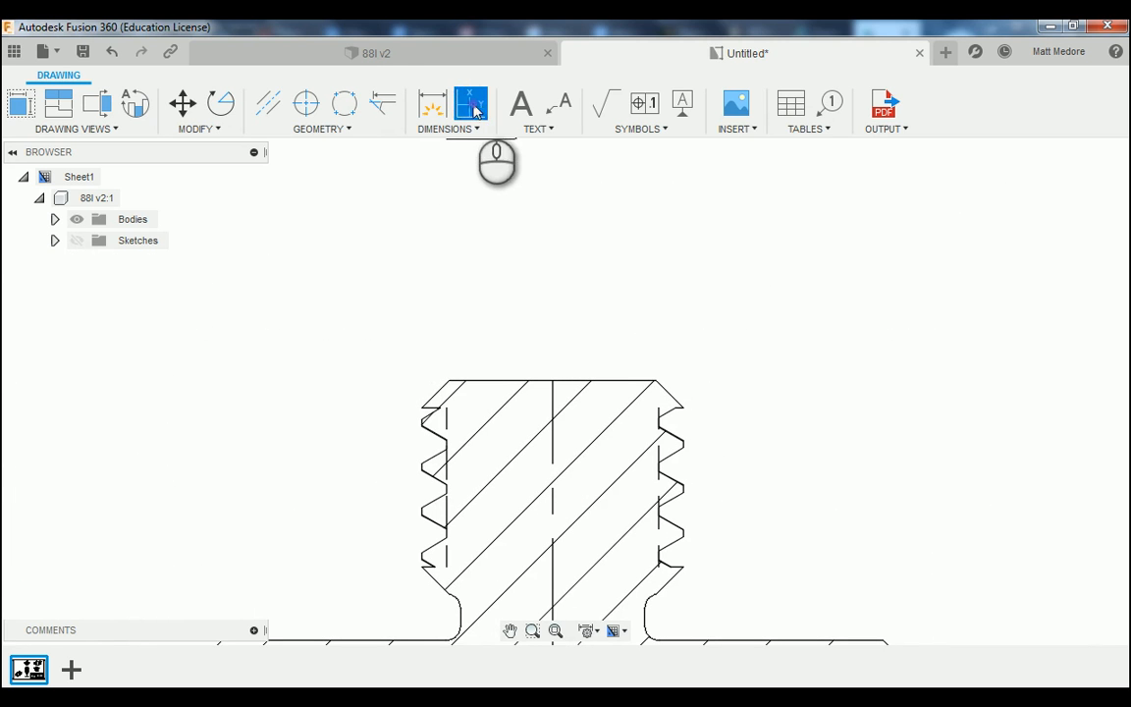
left_click(553, 381)
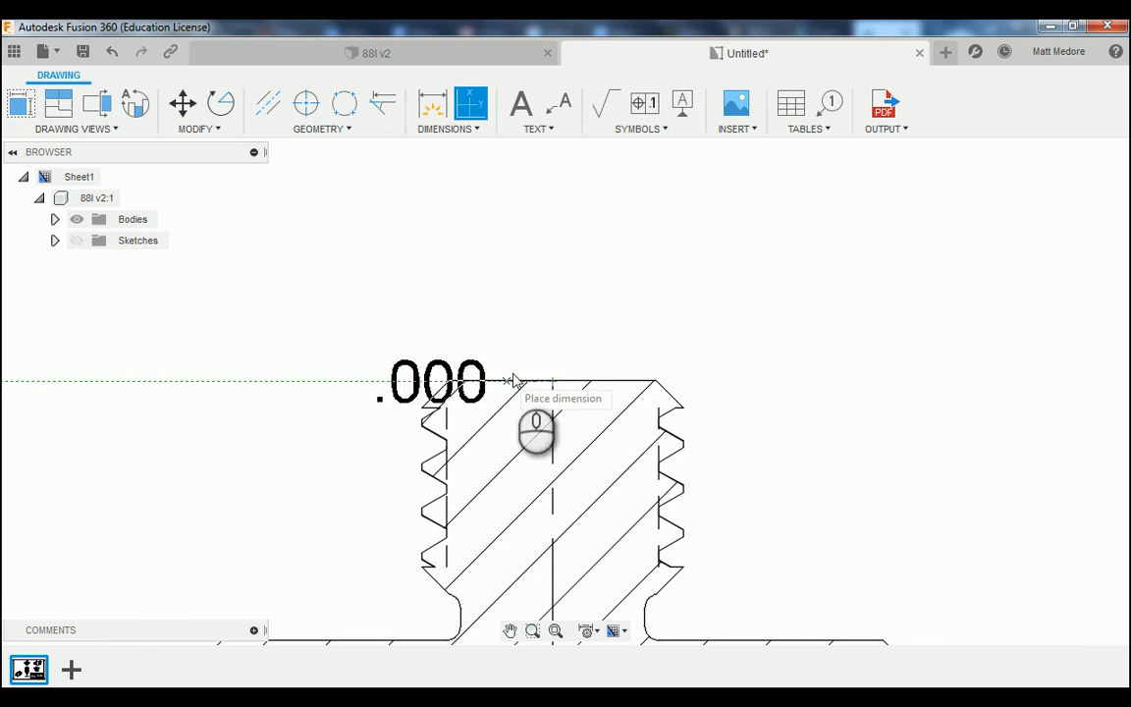
scroll(538, 380, "down", 2)
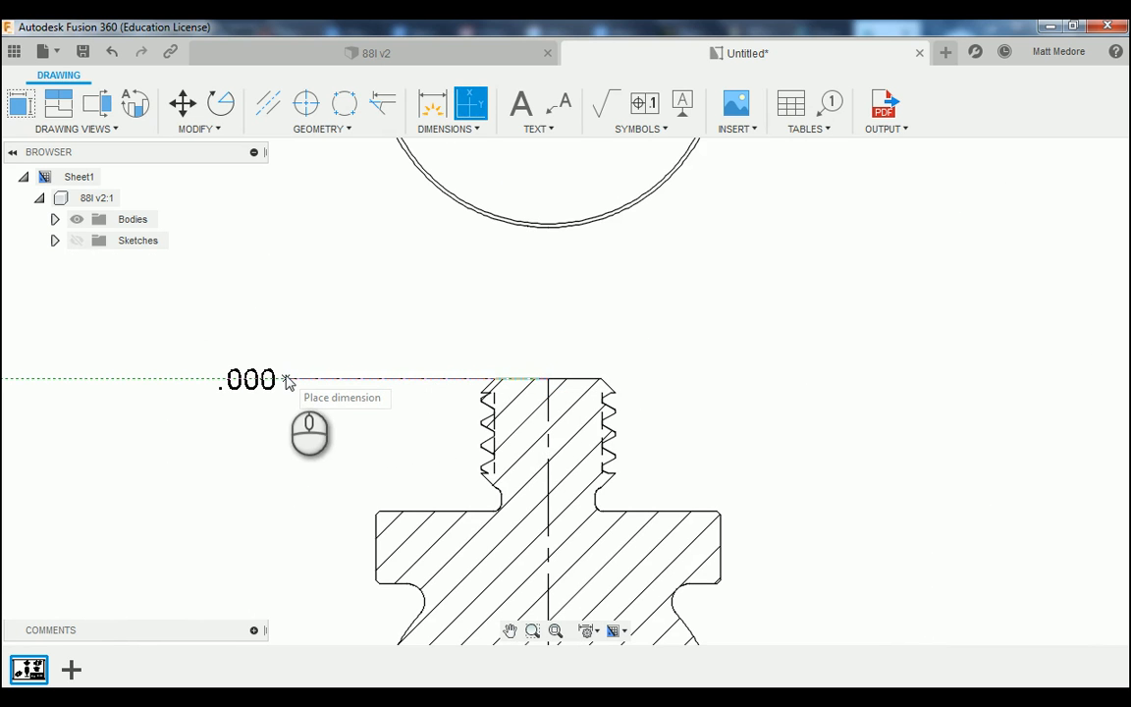
left_click(267, 381)
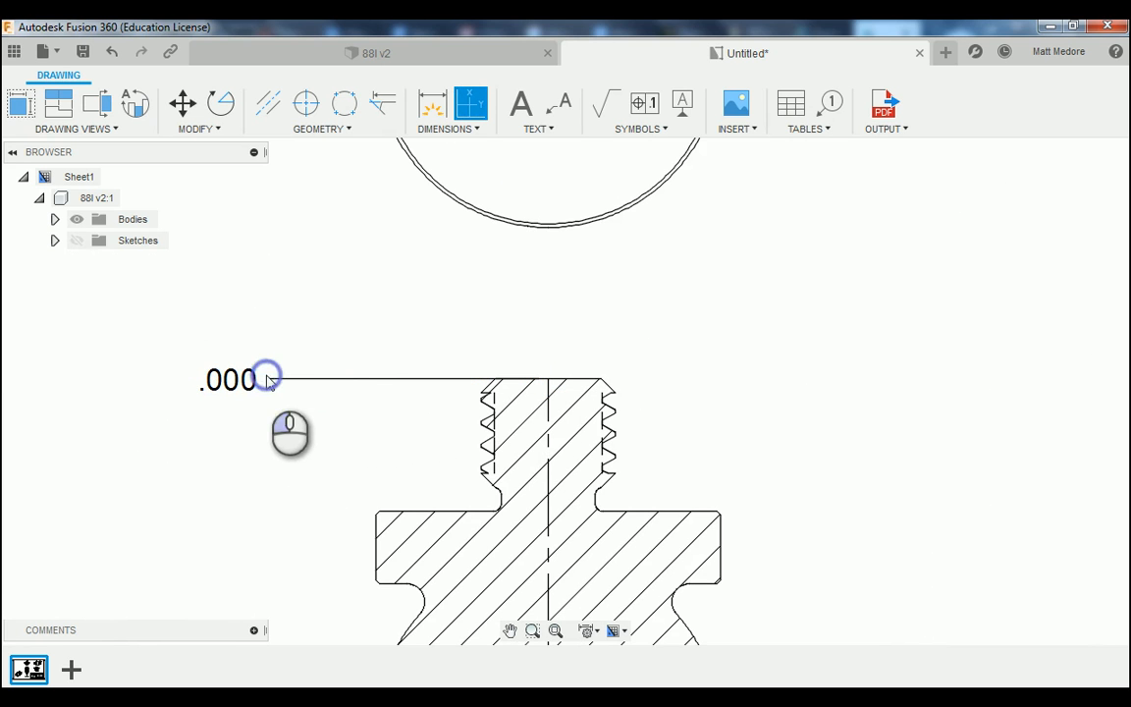
right_click(331, 303)
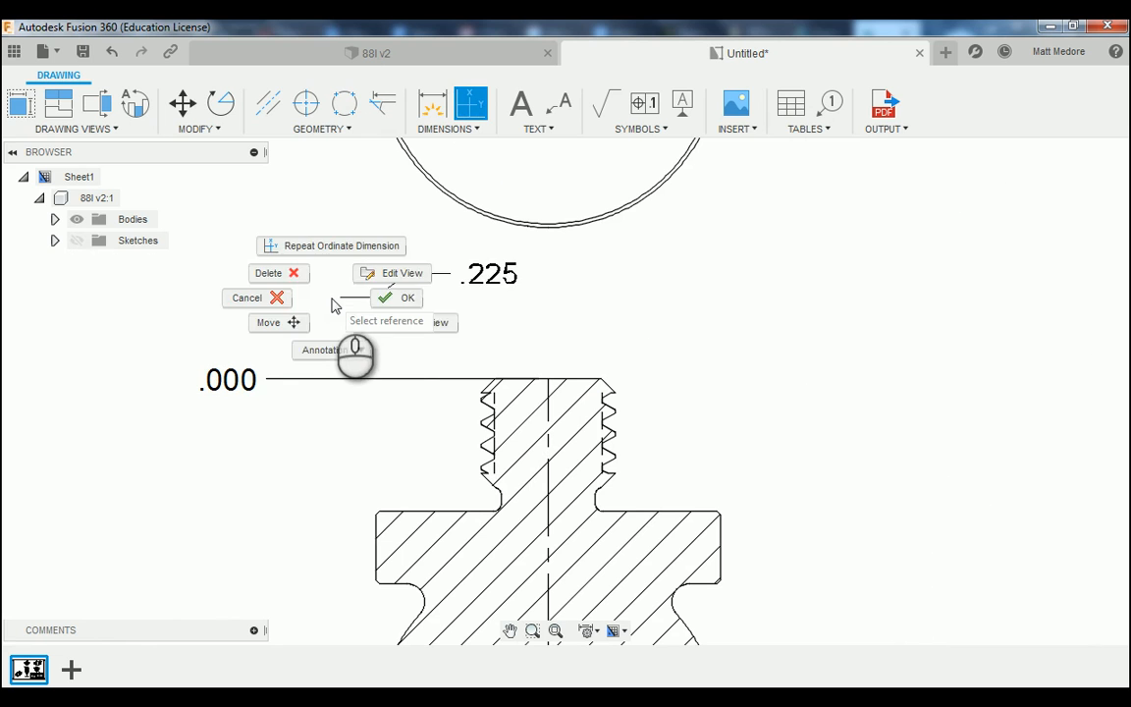
left_click(389, 295)
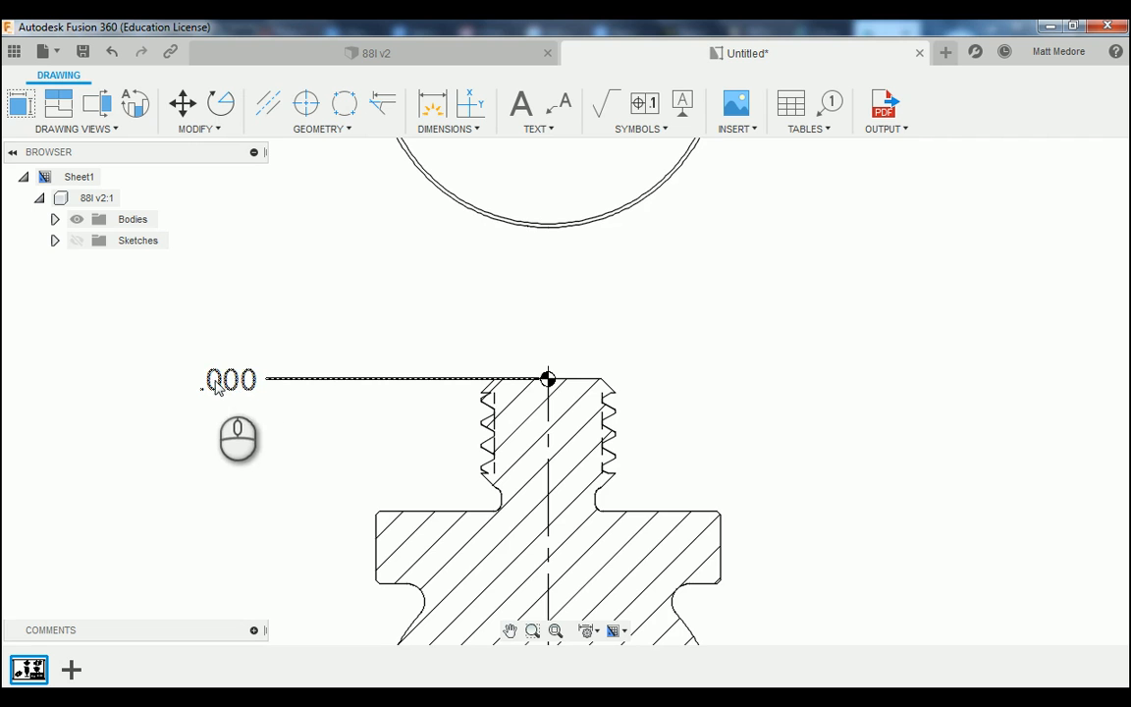
Set the primary precision of the Section A-A origin ordinate dimension to 0.
scroll(222, 396, "down", 2)
scroll(235, 386, "up", 3)
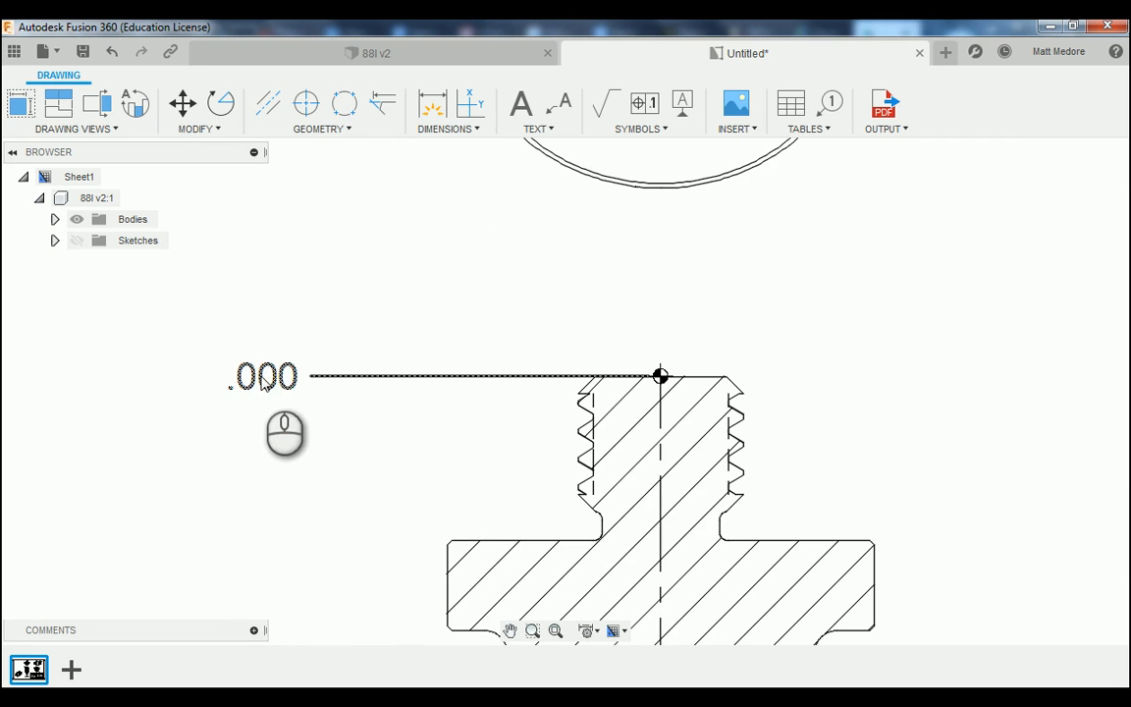
double_click(274, 385)
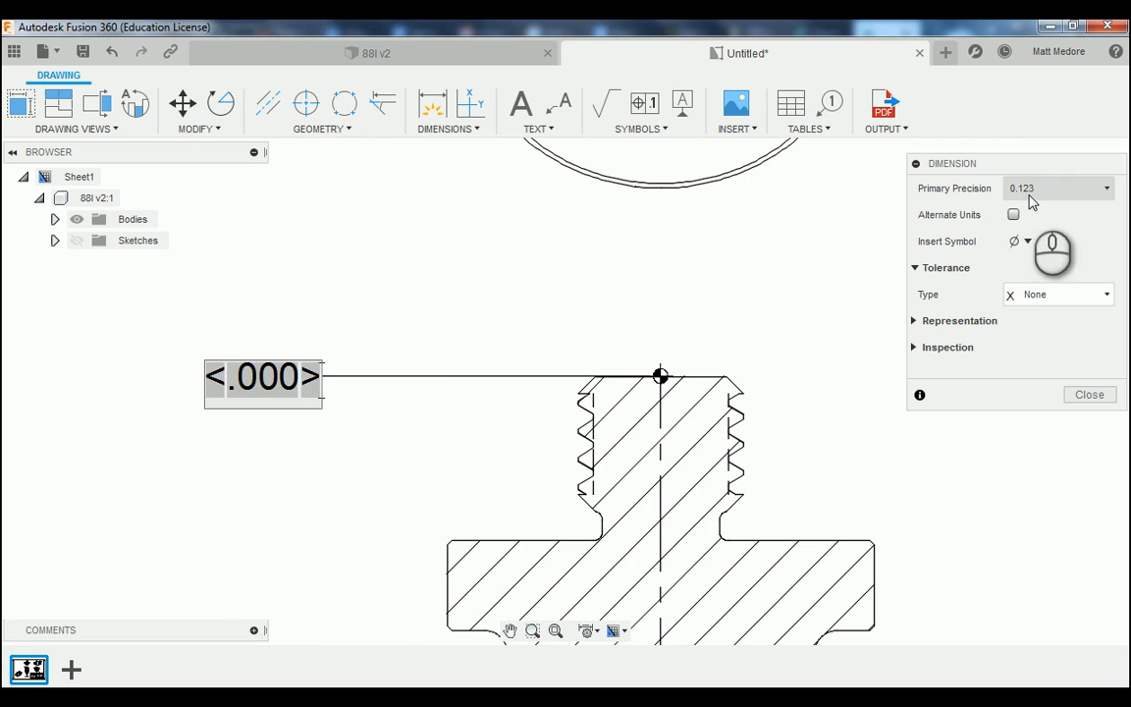
left_click(1030, 200)
left_click(1028, 211)
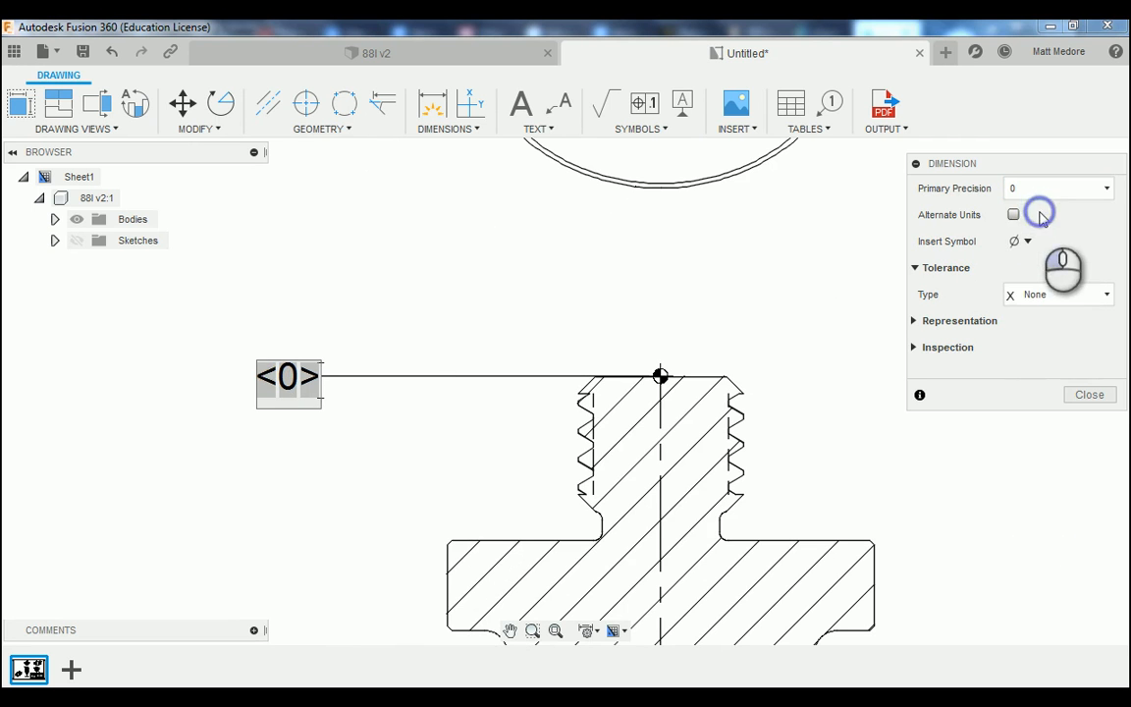
left_click(1092, 394)
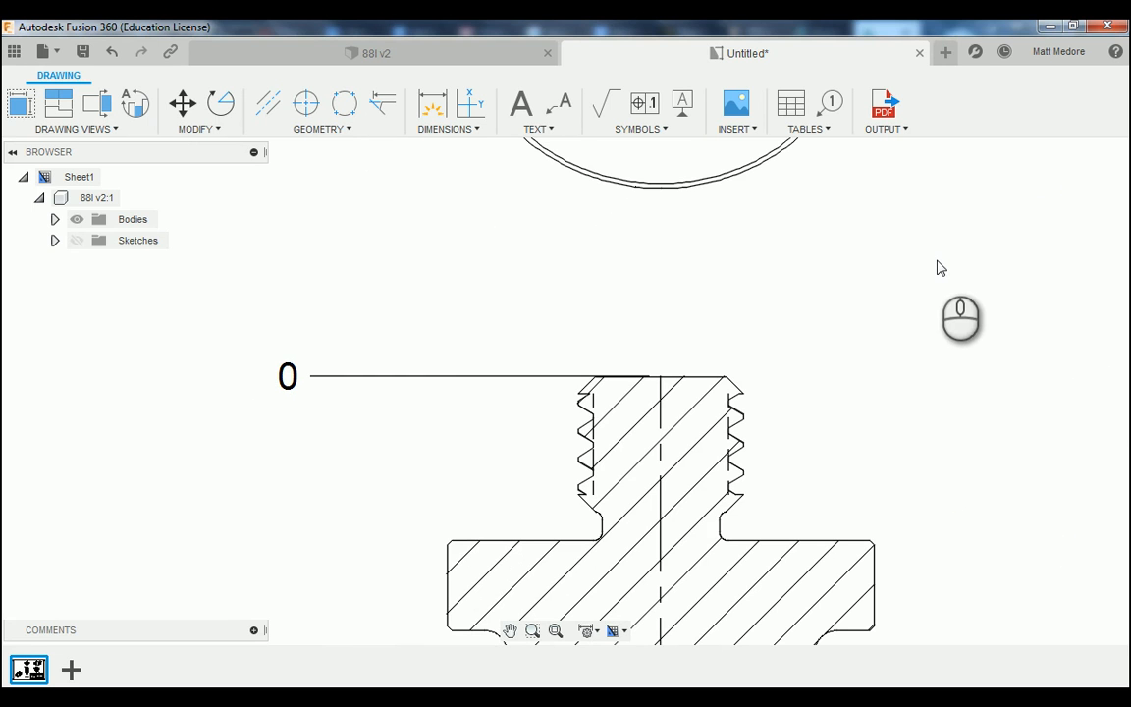
Add an ordinate dimension to the corner where the upper thread's lower chamfer meets the neck fillet, placing it below the origin dimension.
left_click(477, 108)
scroll(540, 157, "down", 2)
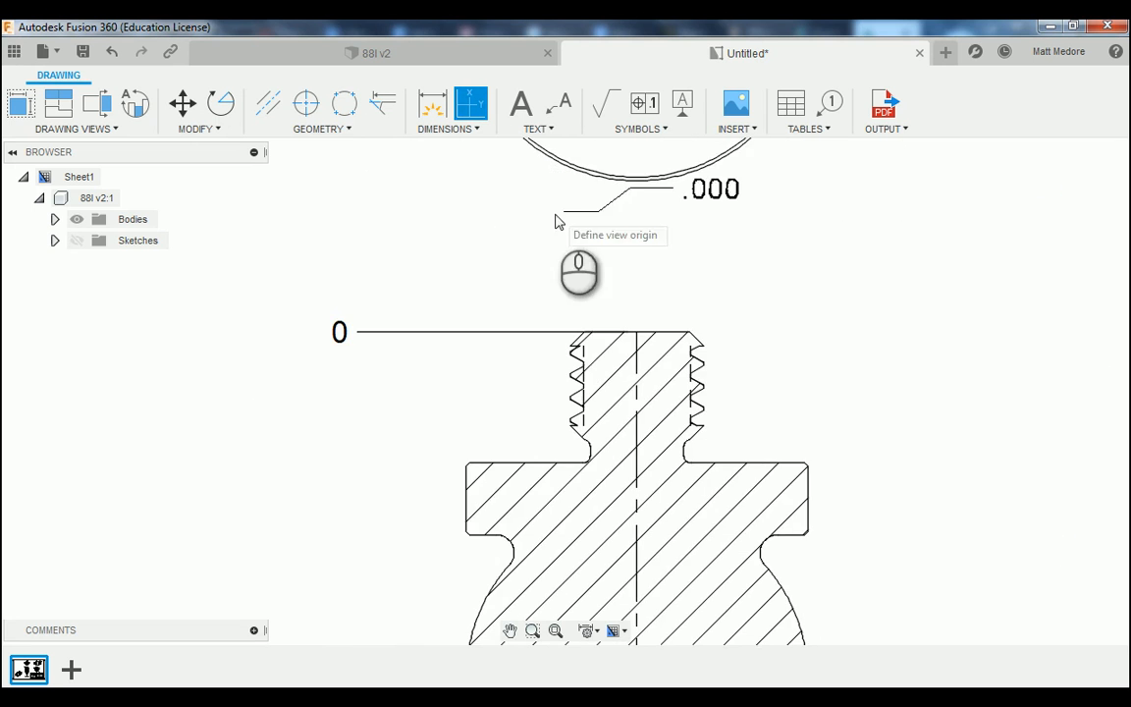
scroll(608, 403, "up", 5)
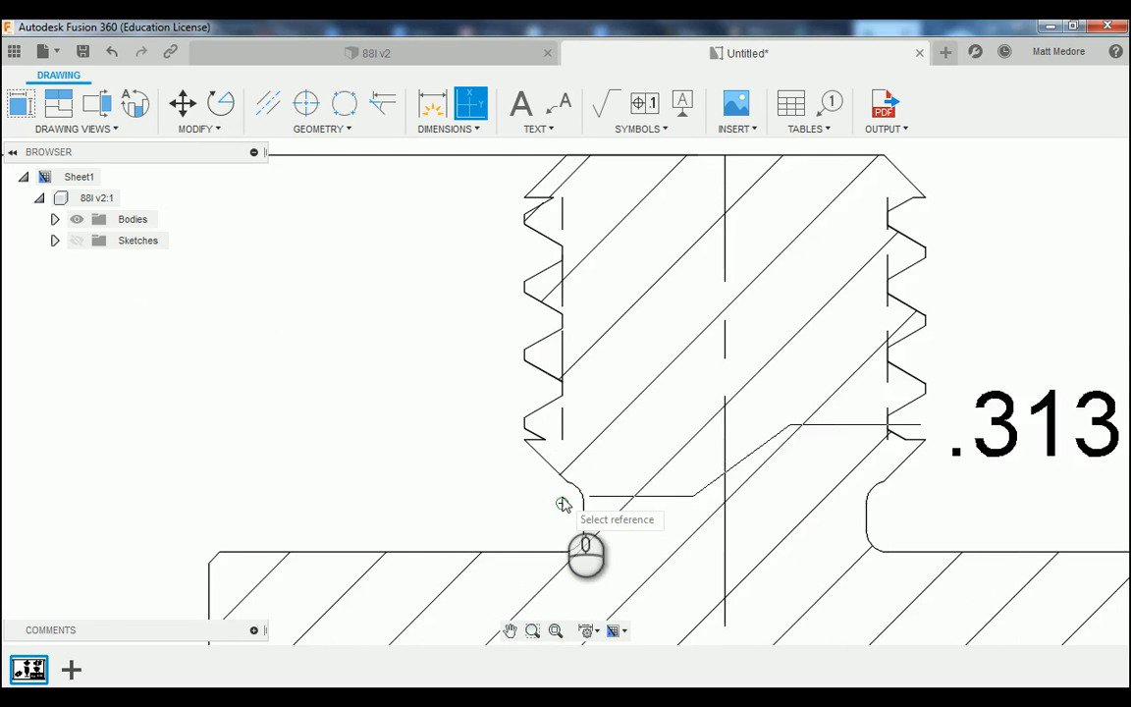
scroll(561, 504, "up", 5)
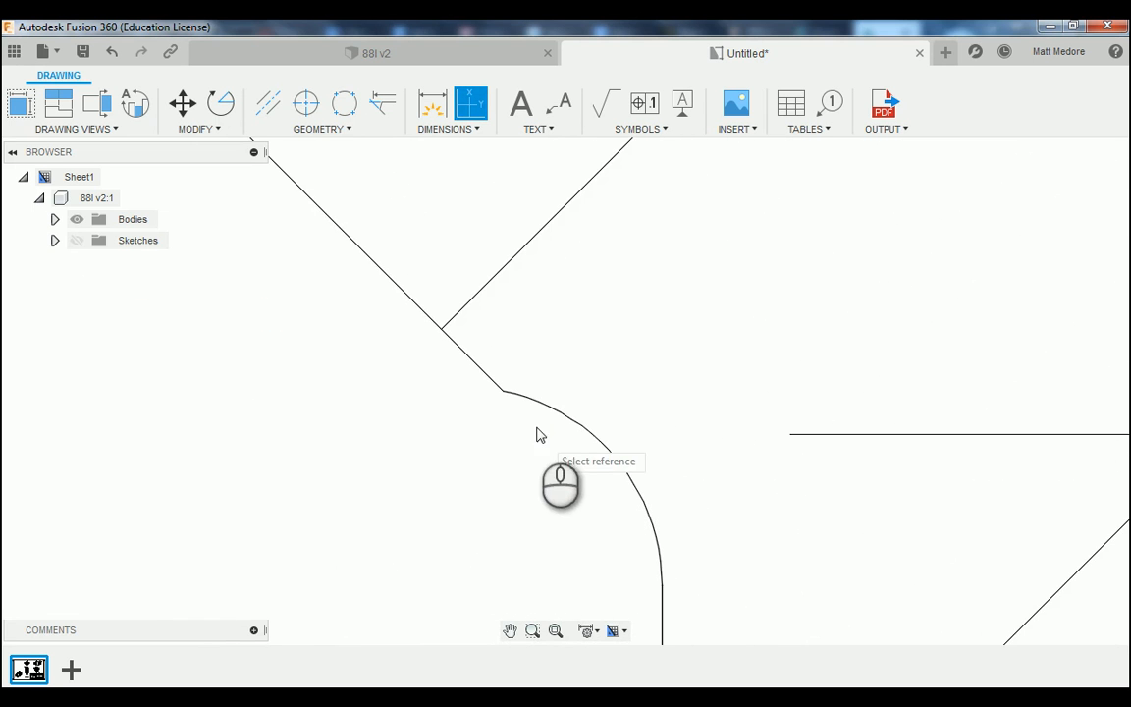
left_click(502, 392)
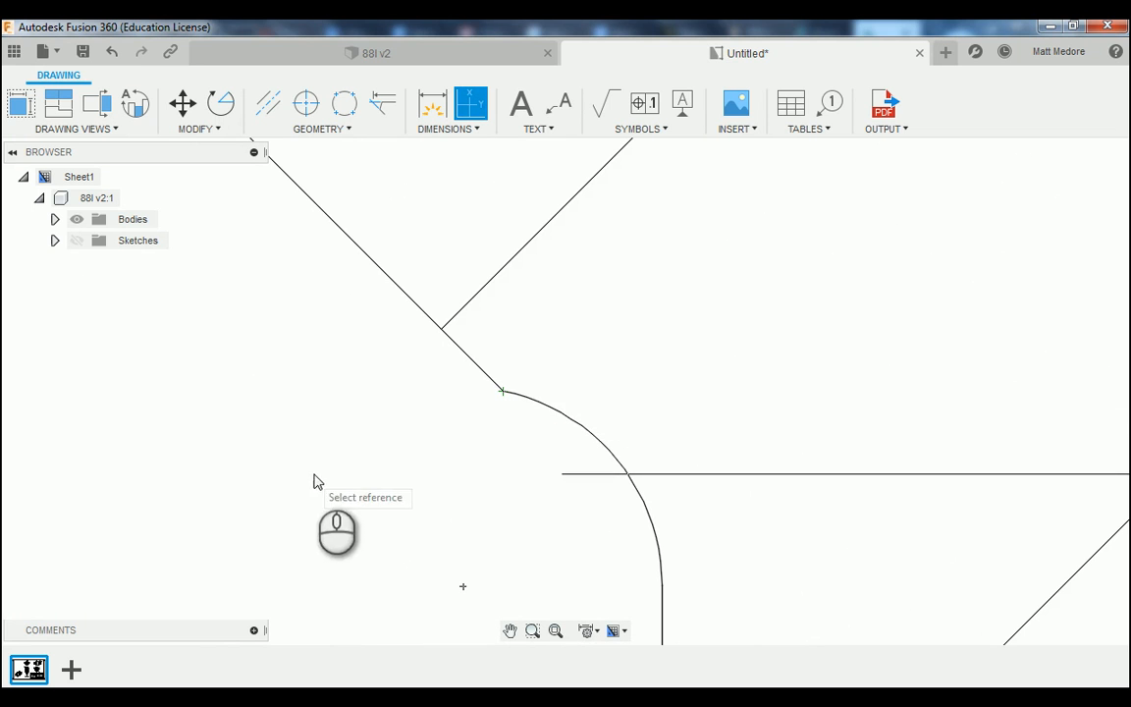
left_click(503, 393)
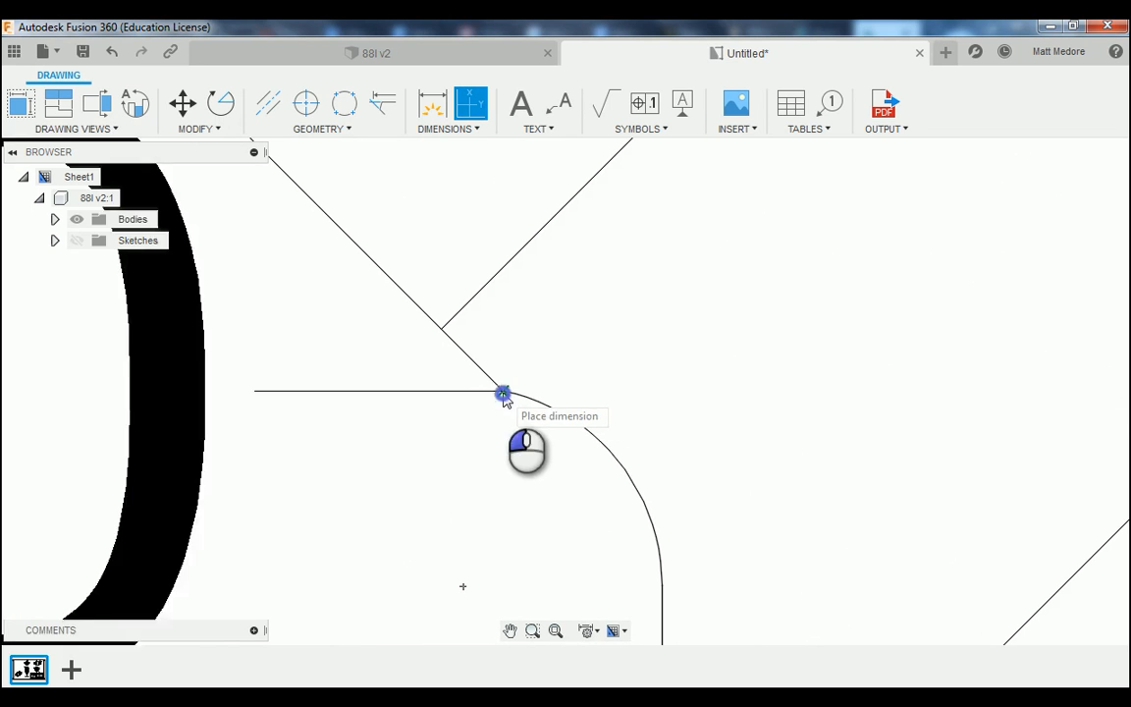
scroll(561, 424, "down", 4)
scroll(584, 432, "down", 5)
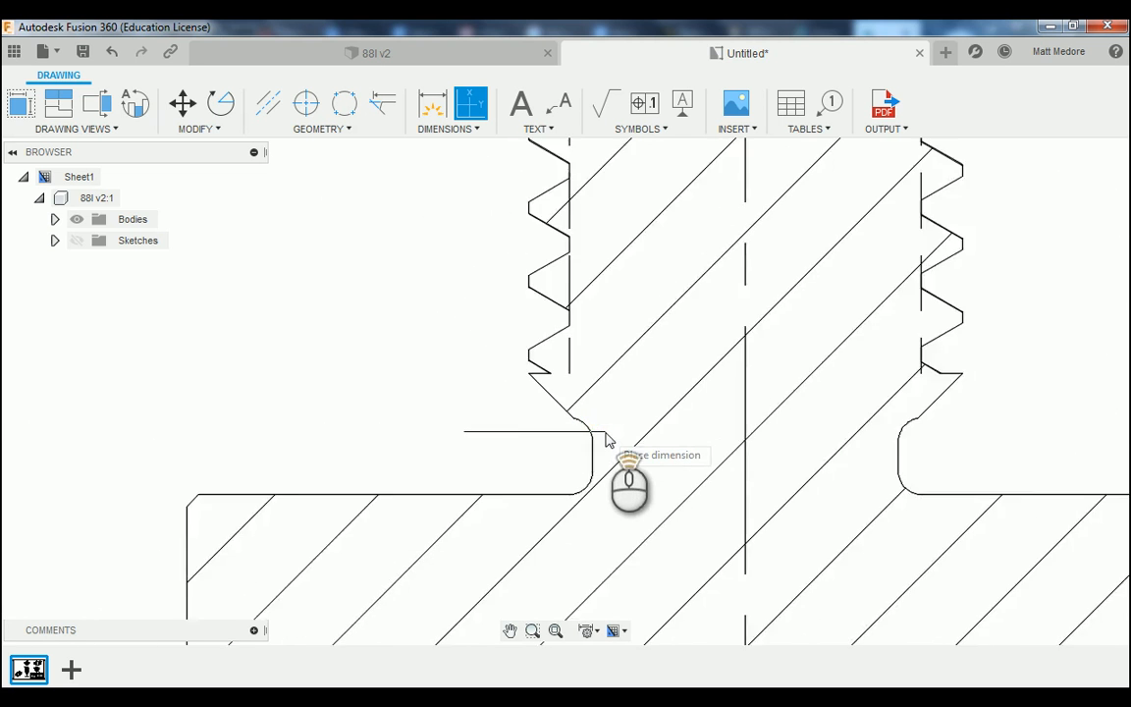
scroll(615, 442, "up", 1)
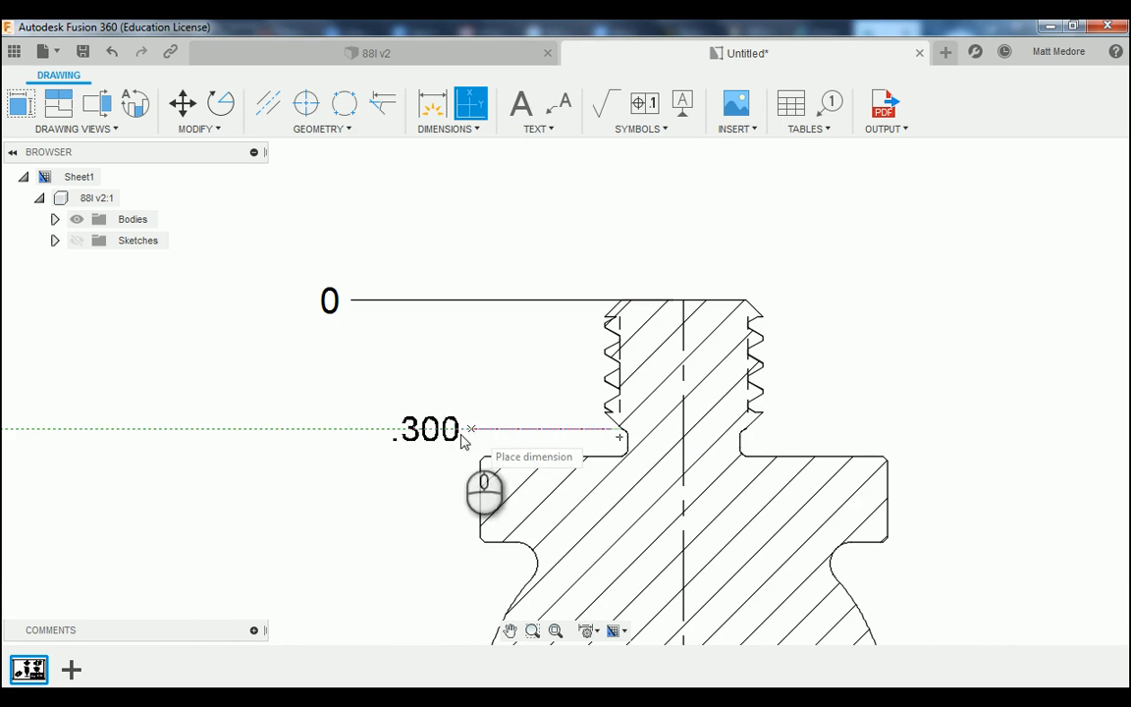
left_click(354, 430)
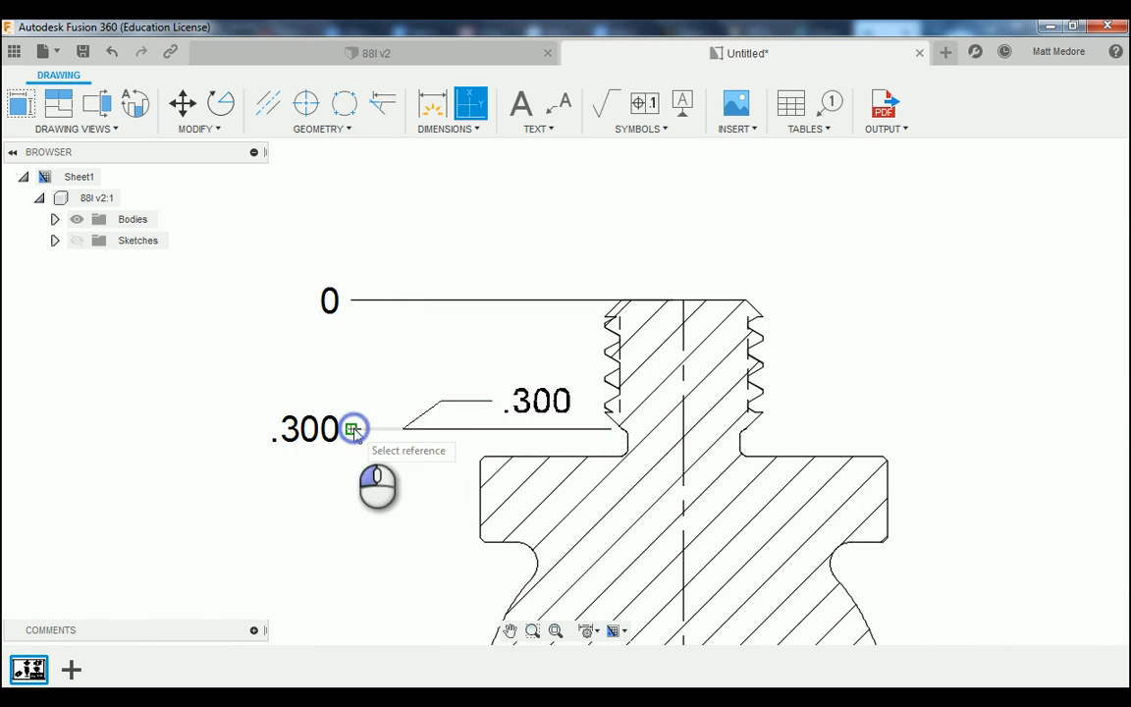
Add an ordinate dimension to the upper flange's top face, aligning its text in the column left of Section A-A.
scroll(487, 464, "up", 2)
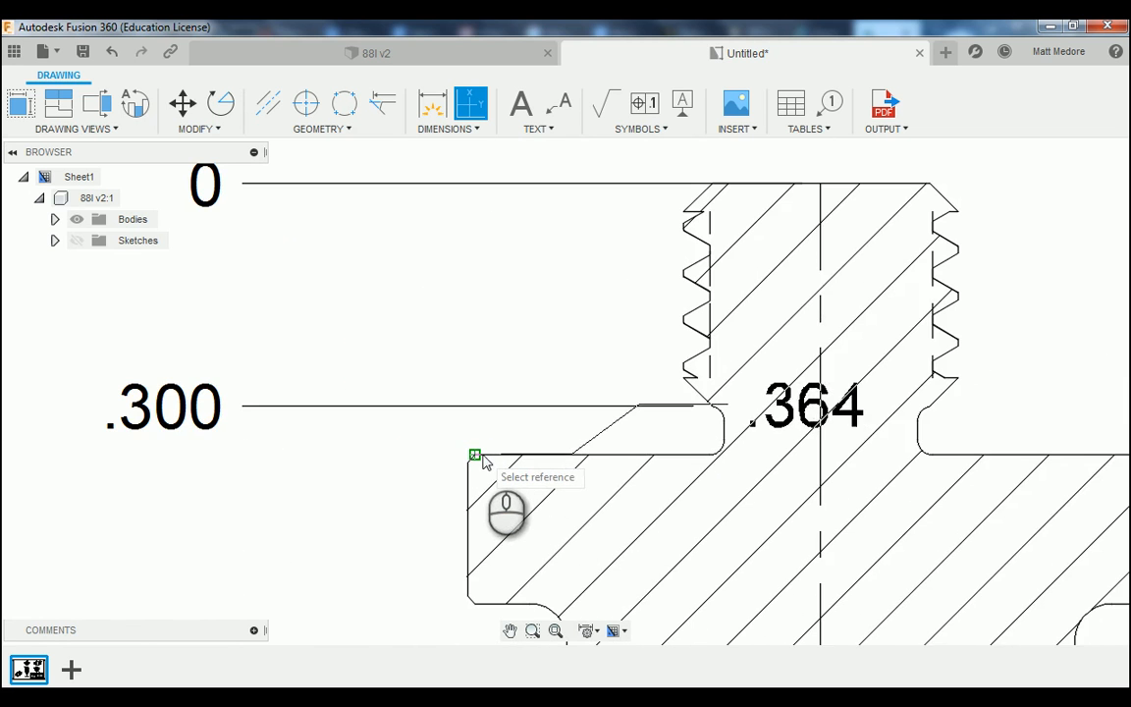
left_click(487, 458)
scroll(487, 436, "down", 2)
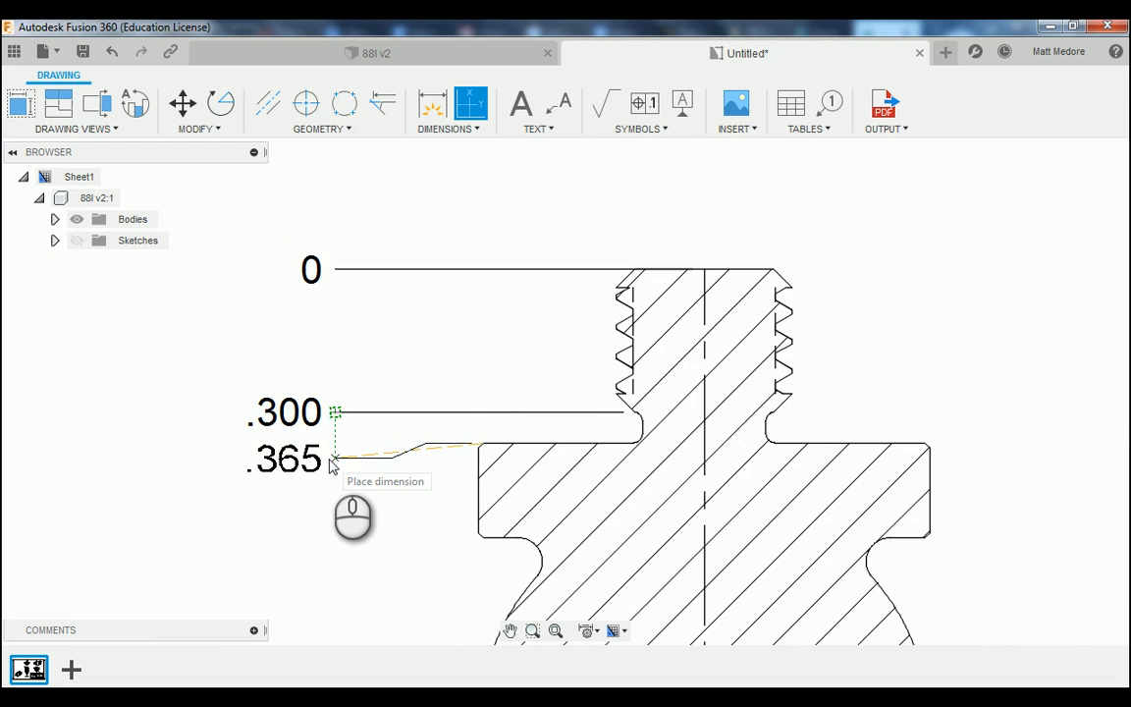
left_click(331, 465)
Add an ordinate dimension to the upper flange's bottom face in the column left of Section A-A.
scroll(365, 471, "down", 3)
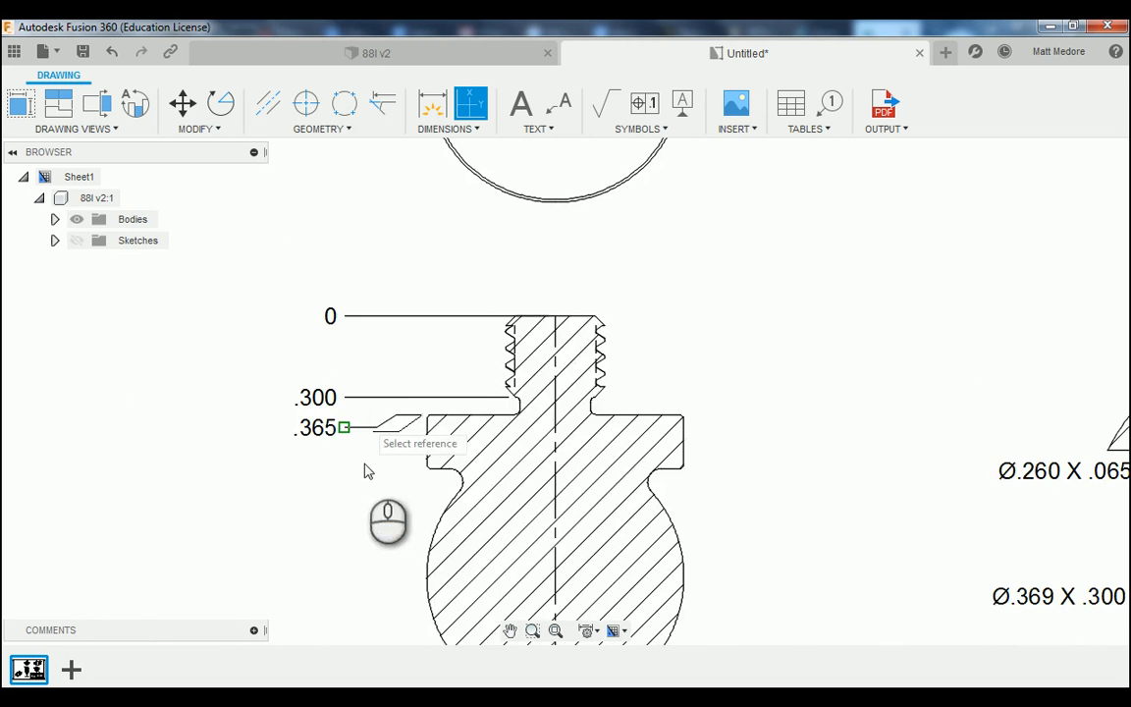
scroll(432, 491, "up", 5)
left_click(484, 465)
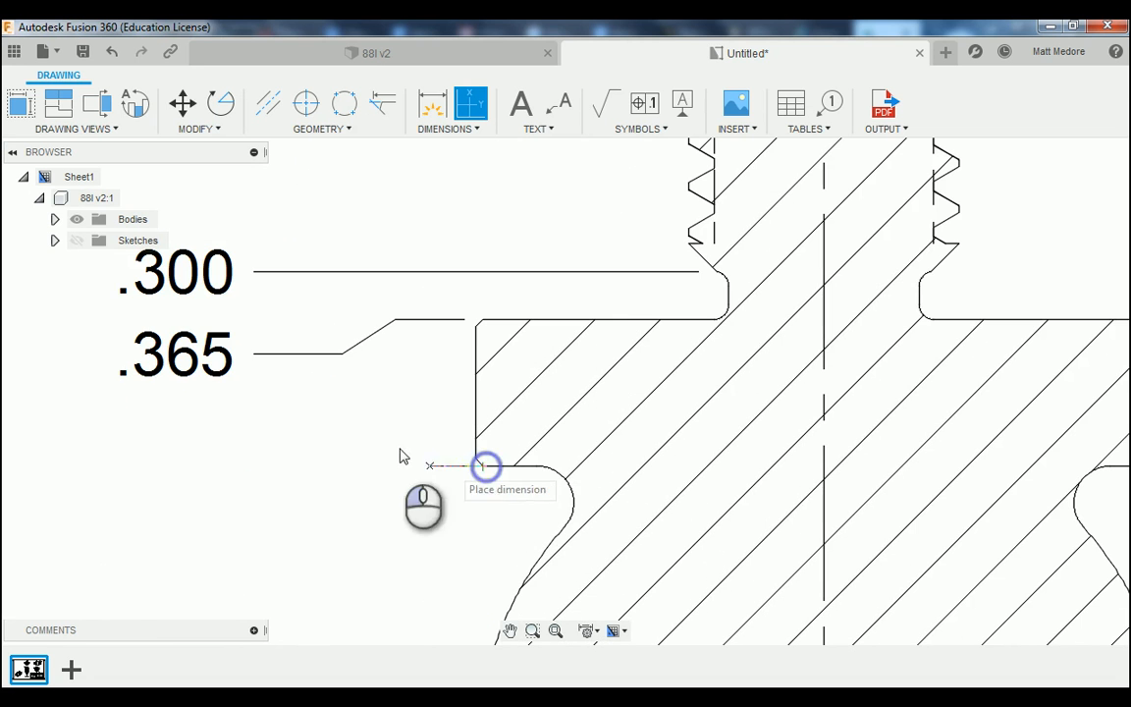
left_click(248, 470)
scroll(316, 346, "down", 2)
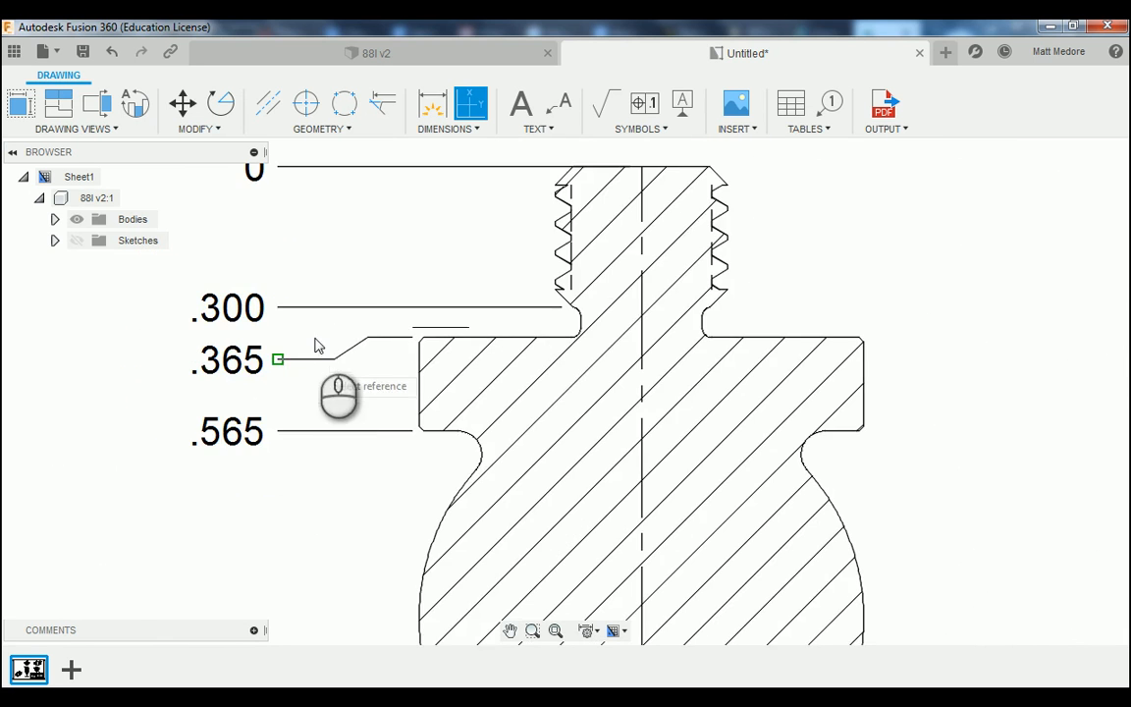
Add an ordinate dimension to the center of the spherical body in Section A-A, aligned with the dimensions above.
scroll(316, 345, "down", 5)
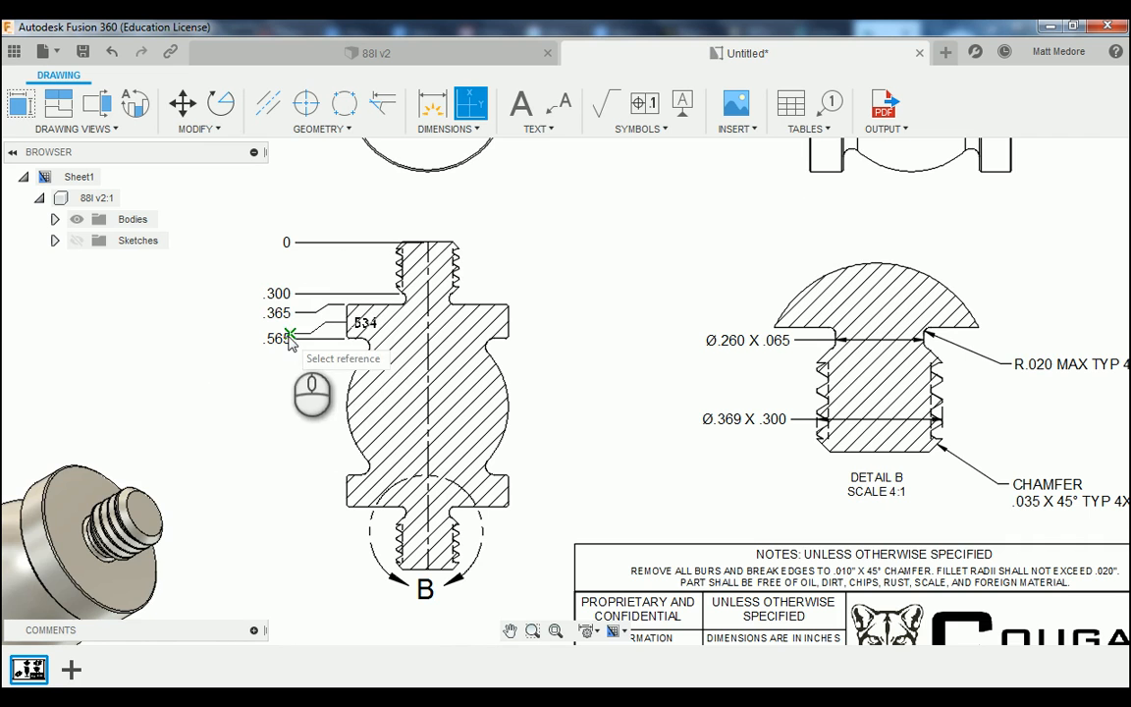
scroll(300, 392, "up", 2)
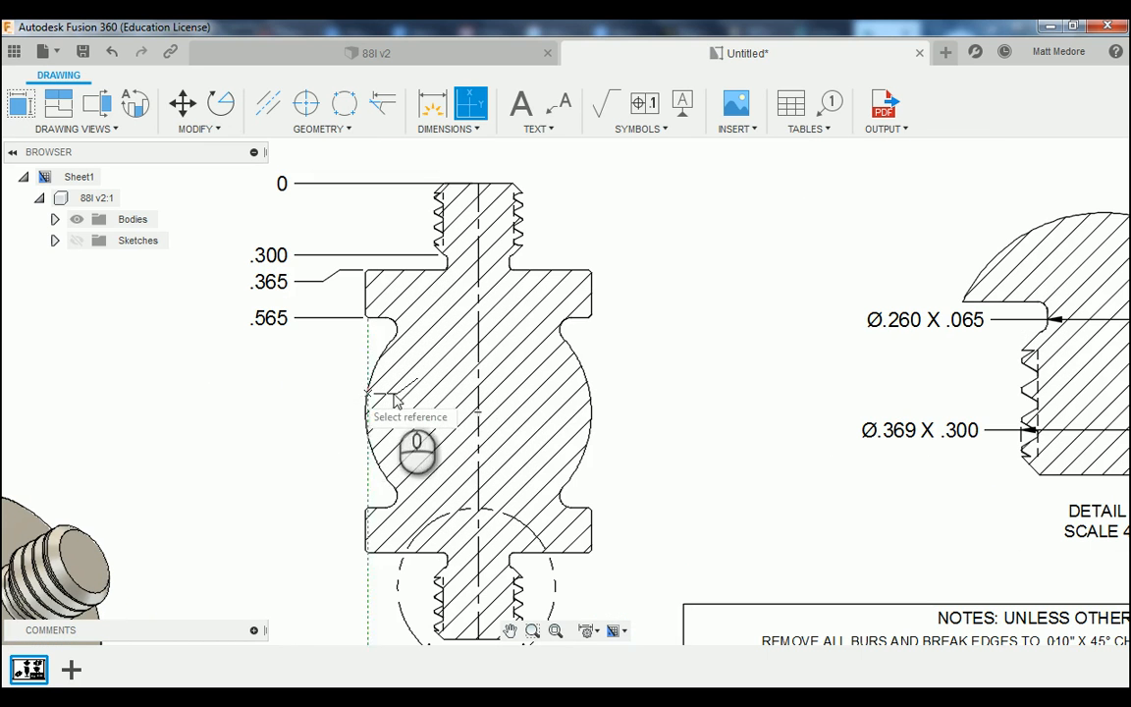
left_click(480, 415)
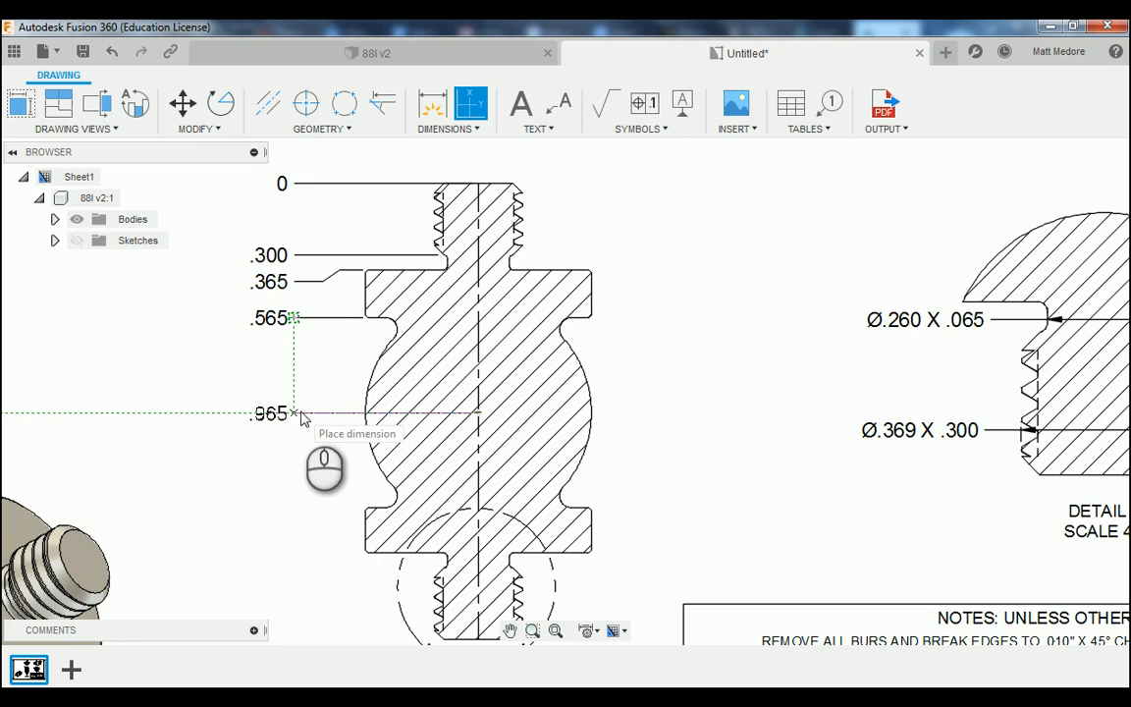
left_click(299, 414)
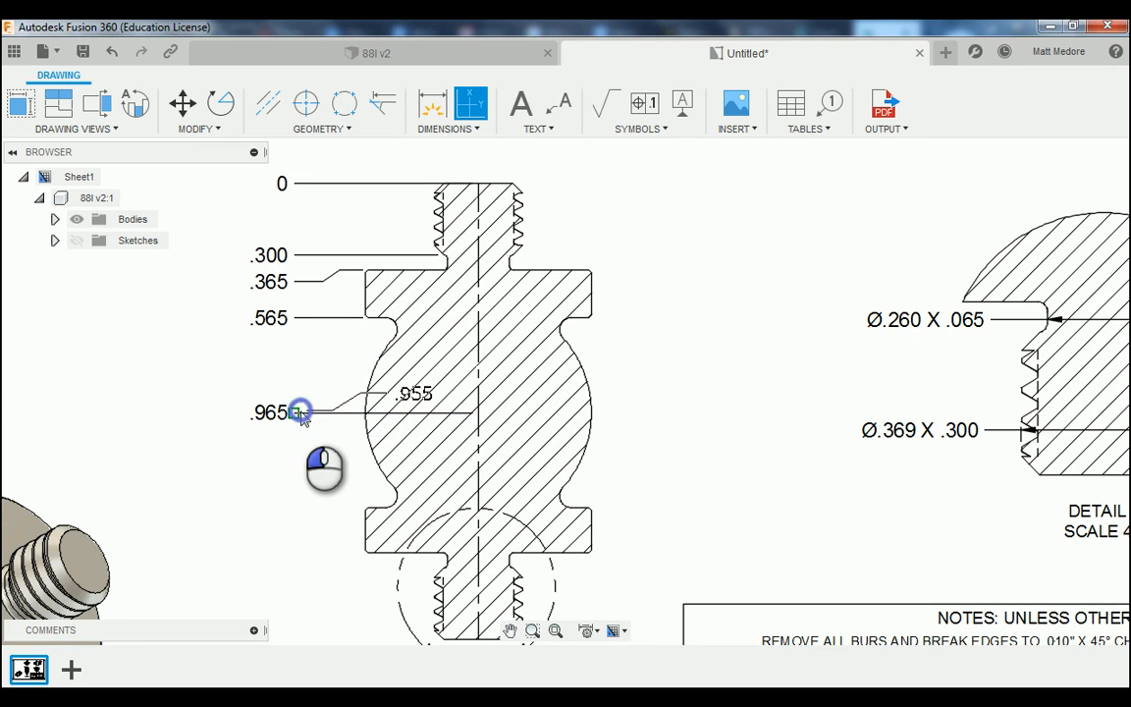
left_click(481, 417)
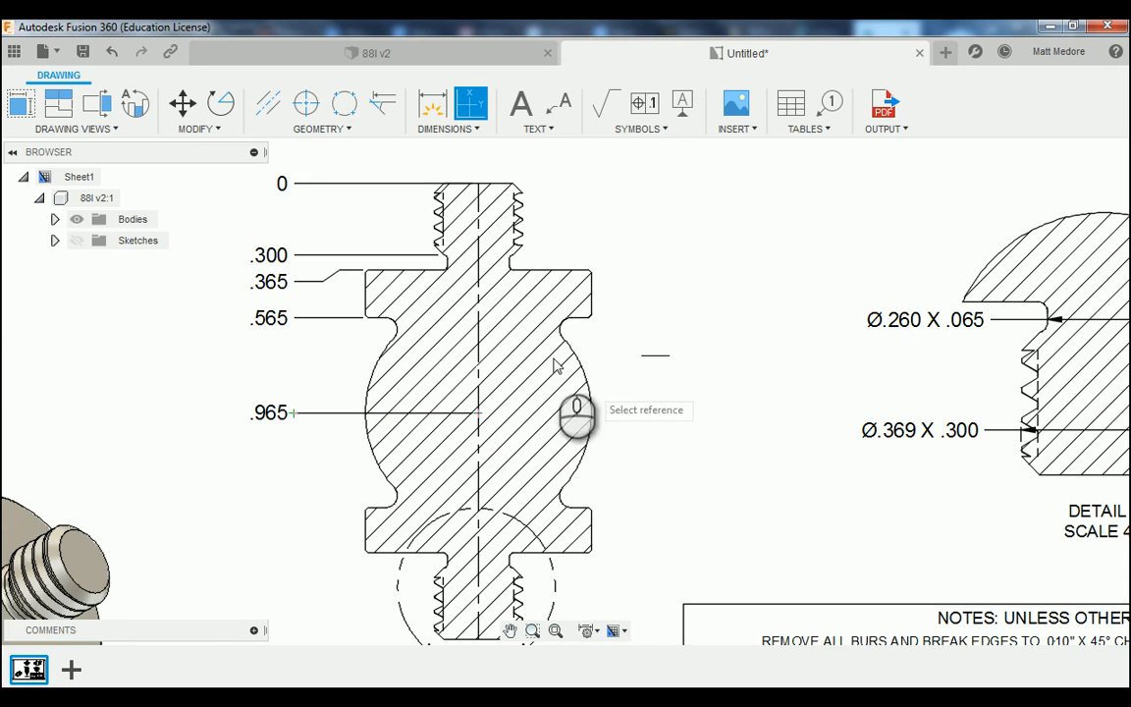
Add an ordinate dimension to the lower flange's top face, aligned with the sphere center dimension.
scroll(386, 315, "down", 3)
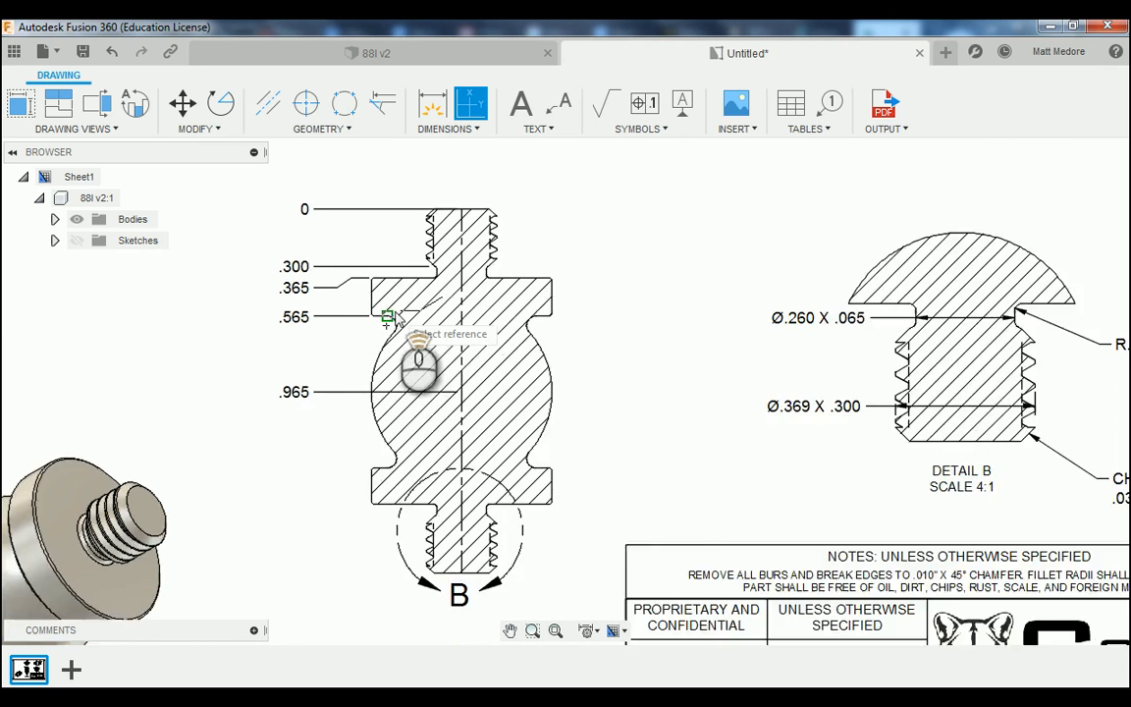
scroll(373, 485, "up", 5)
scroll(344, 476, "up", 4)
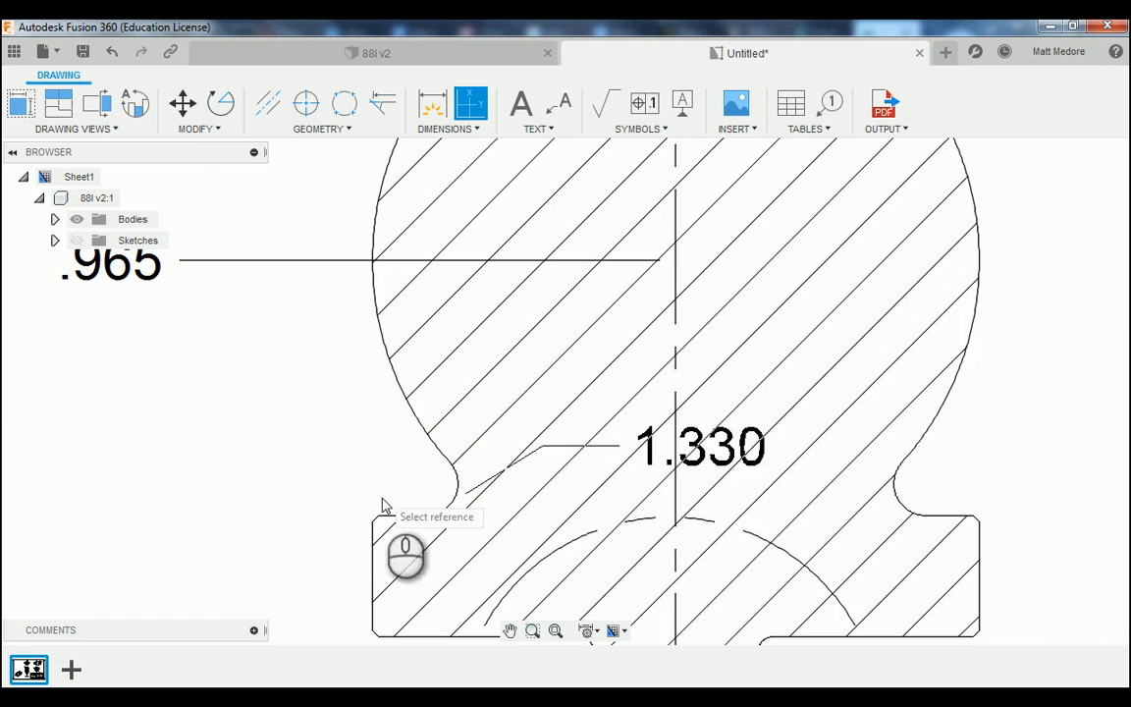
left_click(382, 517)
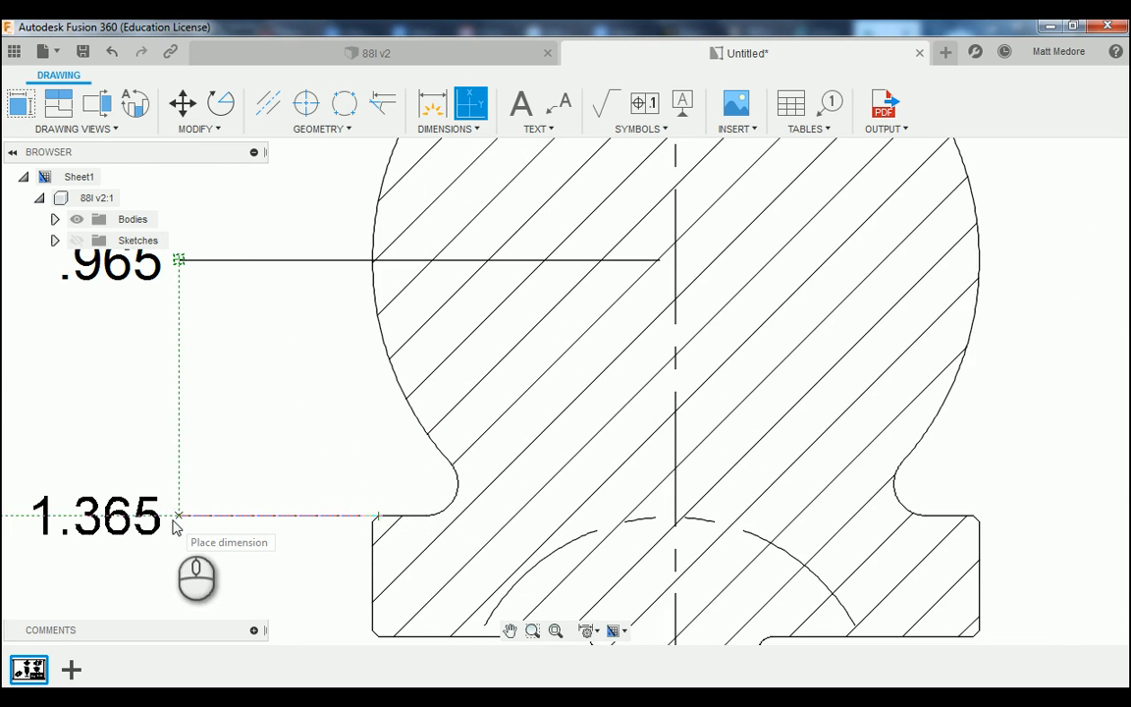
left_click(175, 527)
Add an ordinate dimension to the lower flange's bottom face, aligned with the dimensions left of Section A-A.
scroll(222, 447, "down", 3)
scroll(284, 512, "up", 3)
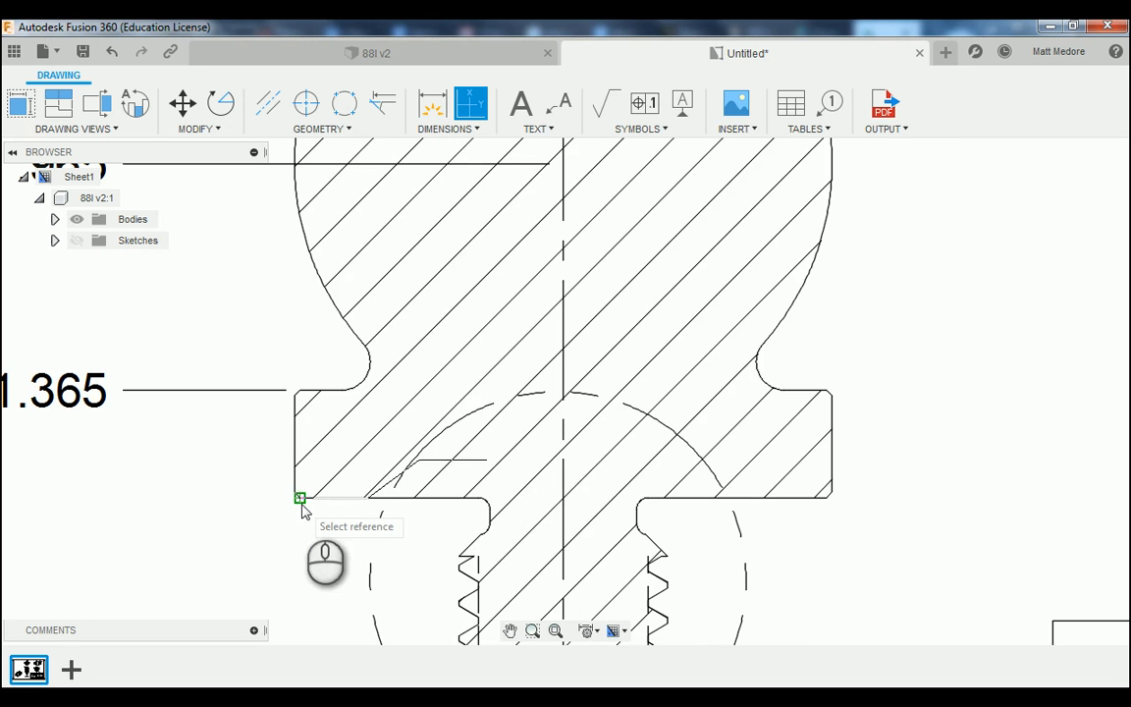
left_click(300, 503)
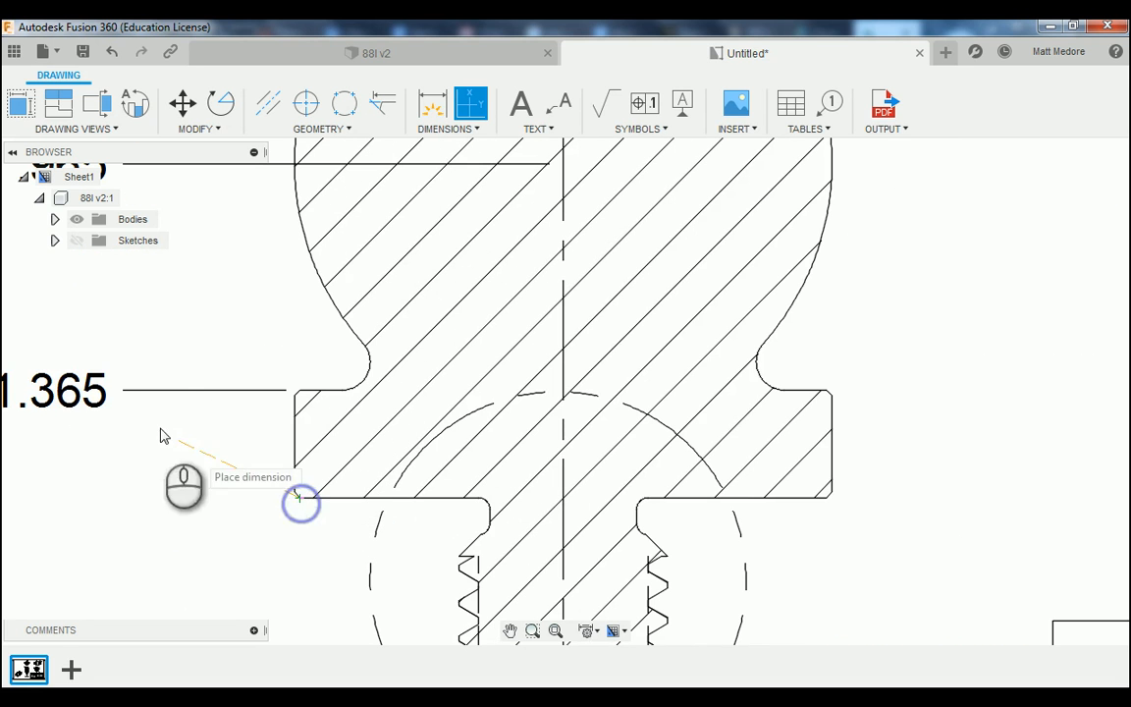
left_click(121, 500)
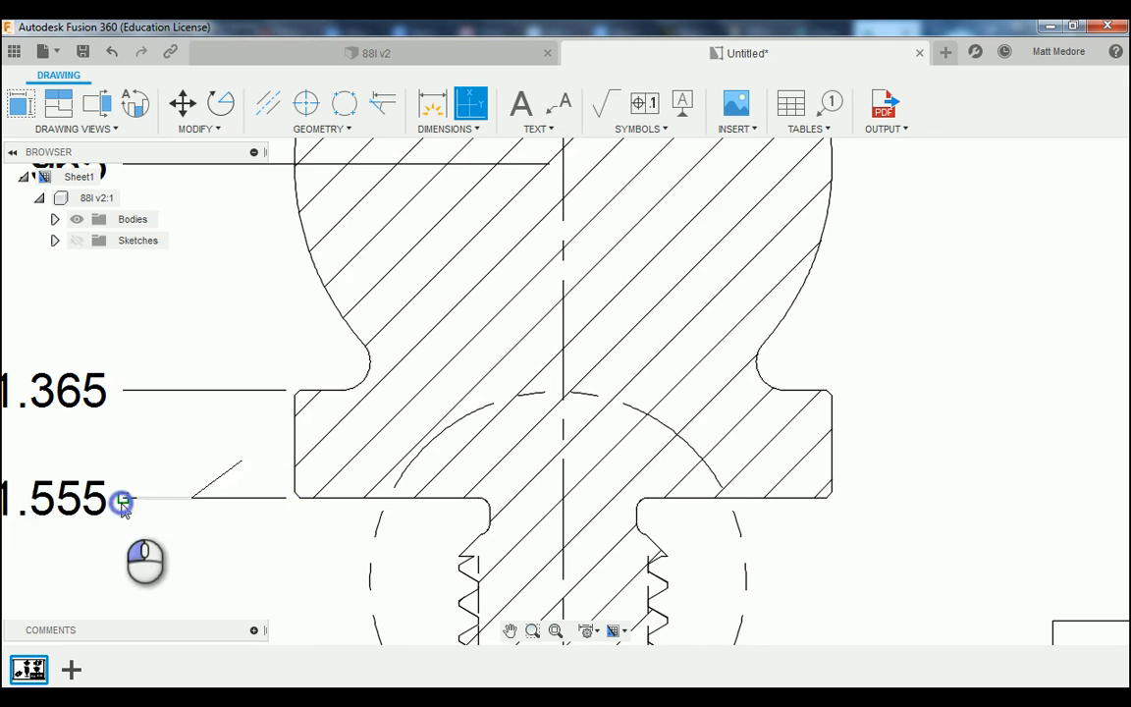
Add an ordinate dimension to the lower end of the relief groove below the lower flange, jogging its leader to align the text in the column.
scroll(181, 403, "down", 3)
scroll(331, 449, "up", 3)
scroll(331, 449, "up", 2)
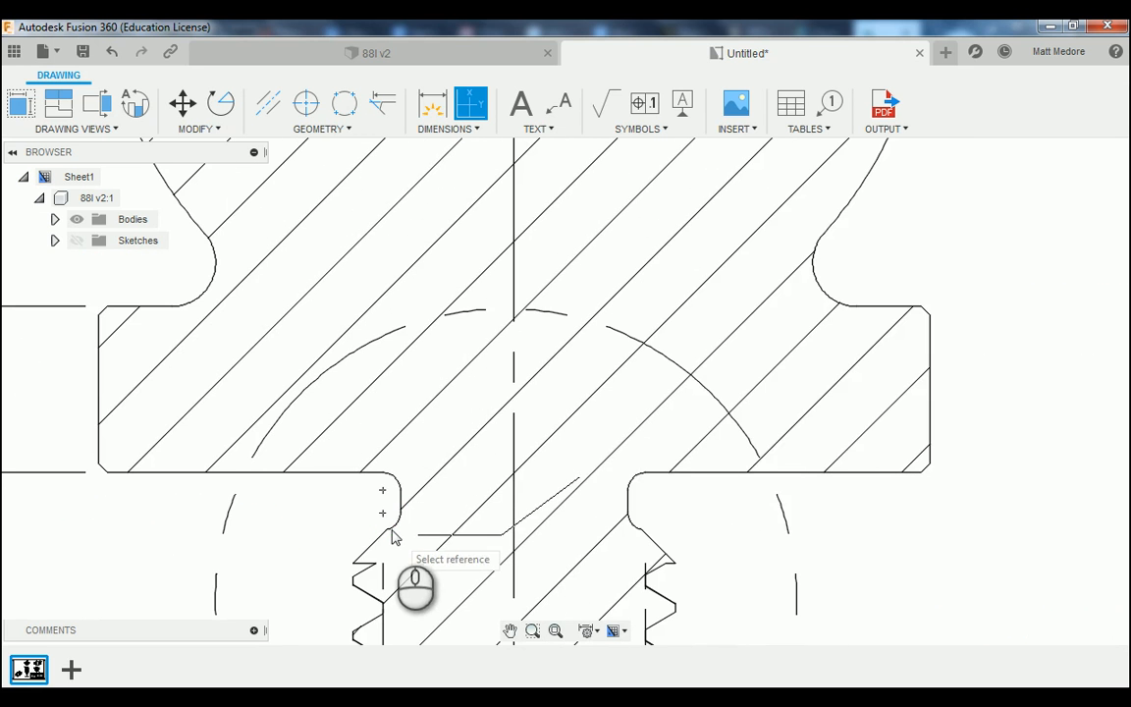
left_click(387, 531)
scroll(386, 528, "down", 4)
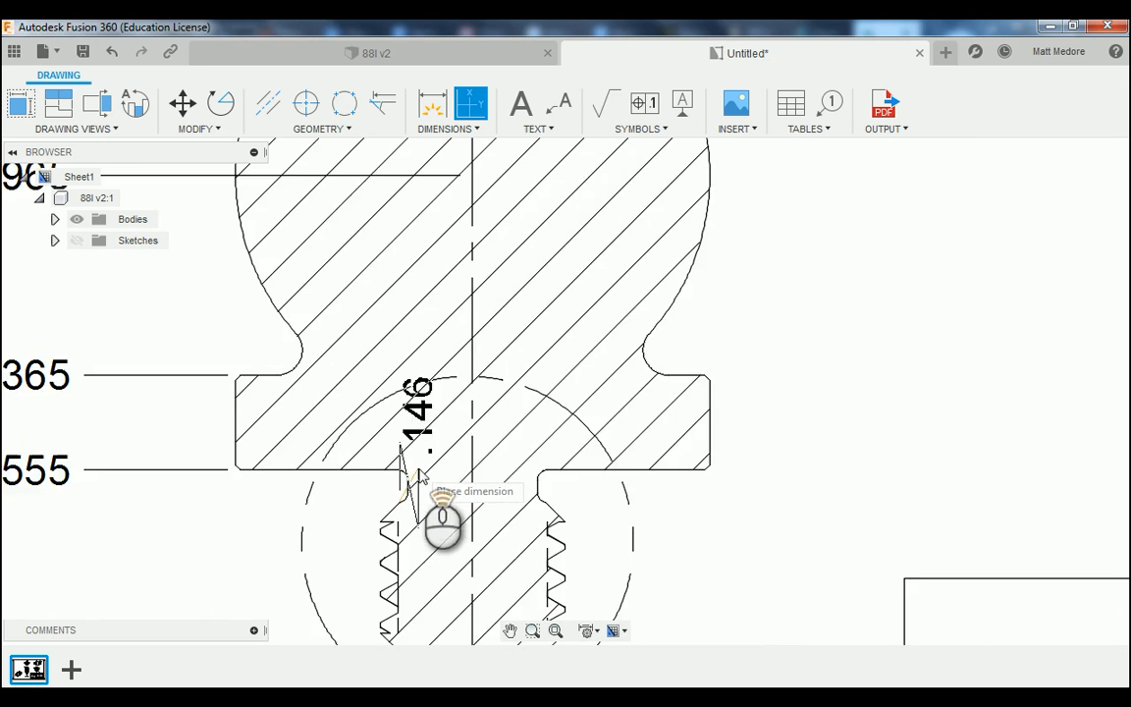
scroll(207, 476, "up", 3)
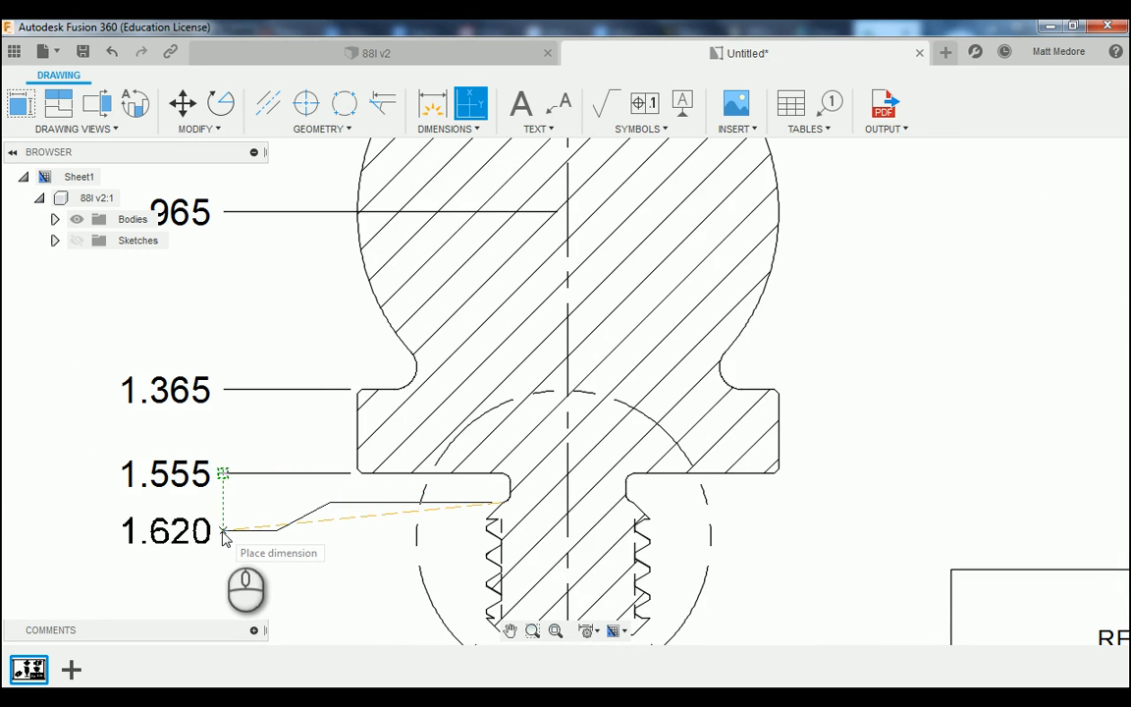
left_click(223, 533)
Add an ordinate dimension to the bottom end of the lower threaded stud, aligned with the column left of Section A-A.
scroll(236, 407, "down", 3)
scroll(390, 555, "up", 5)
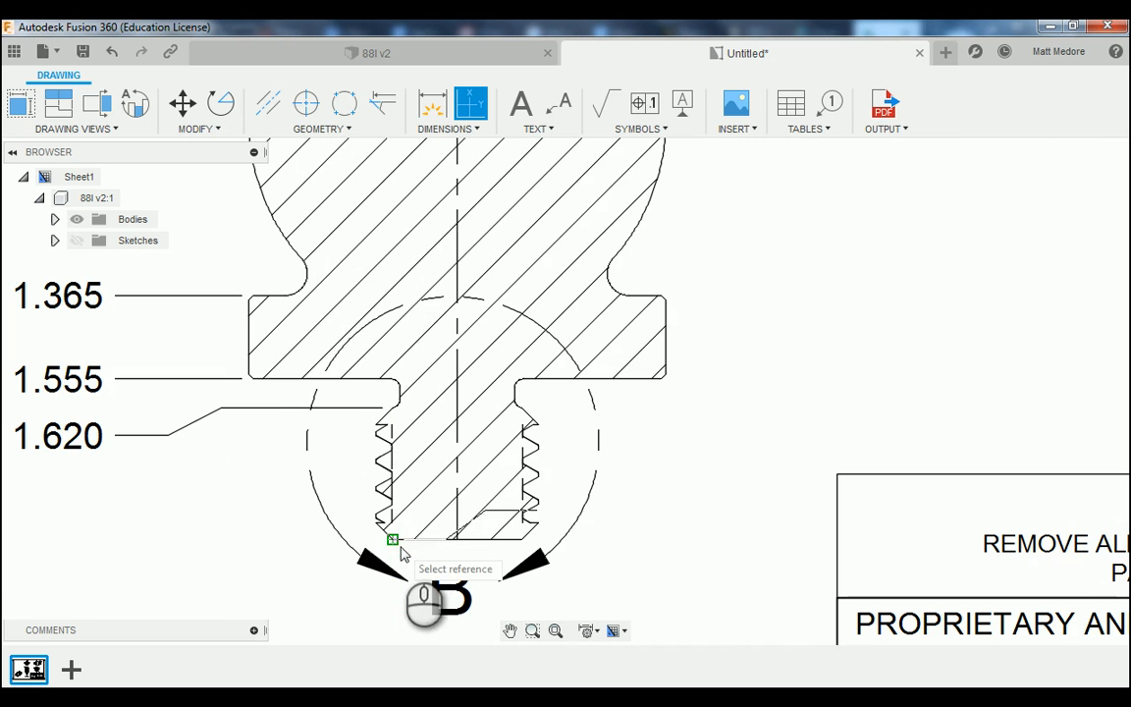
left_click(398, 547)
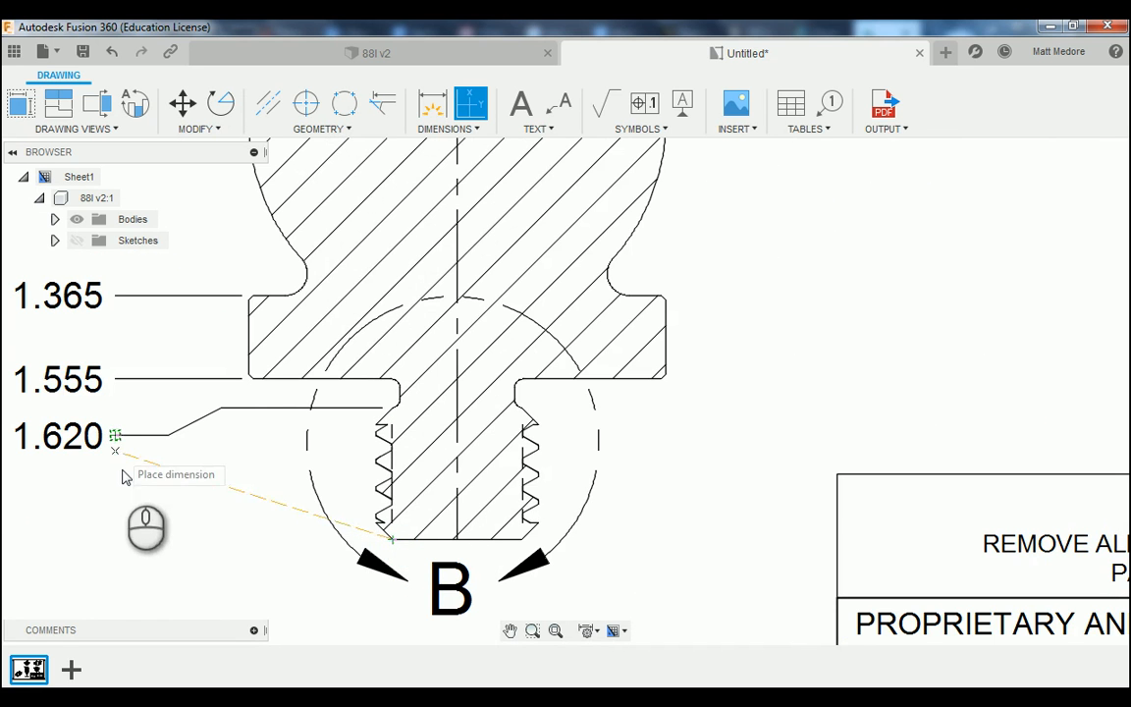
left_click(114, 538)
left_click(118, 538)
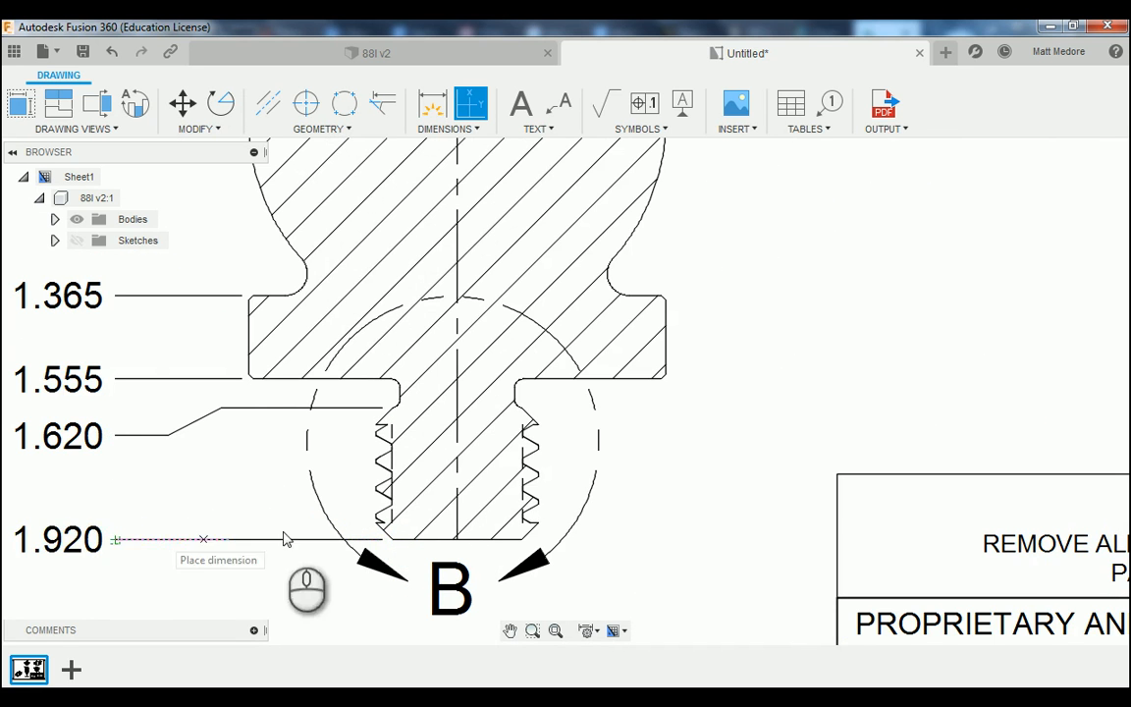
scroll(284, 539, "down", 5)
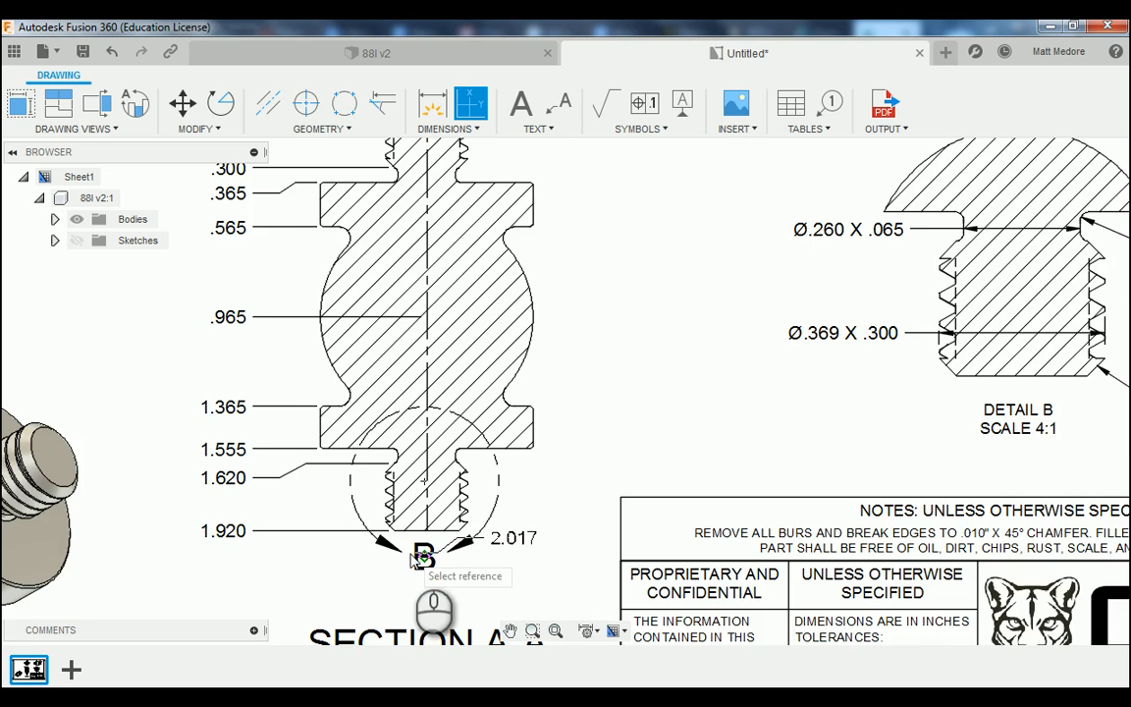
scroll(420, 558, "down", 3)
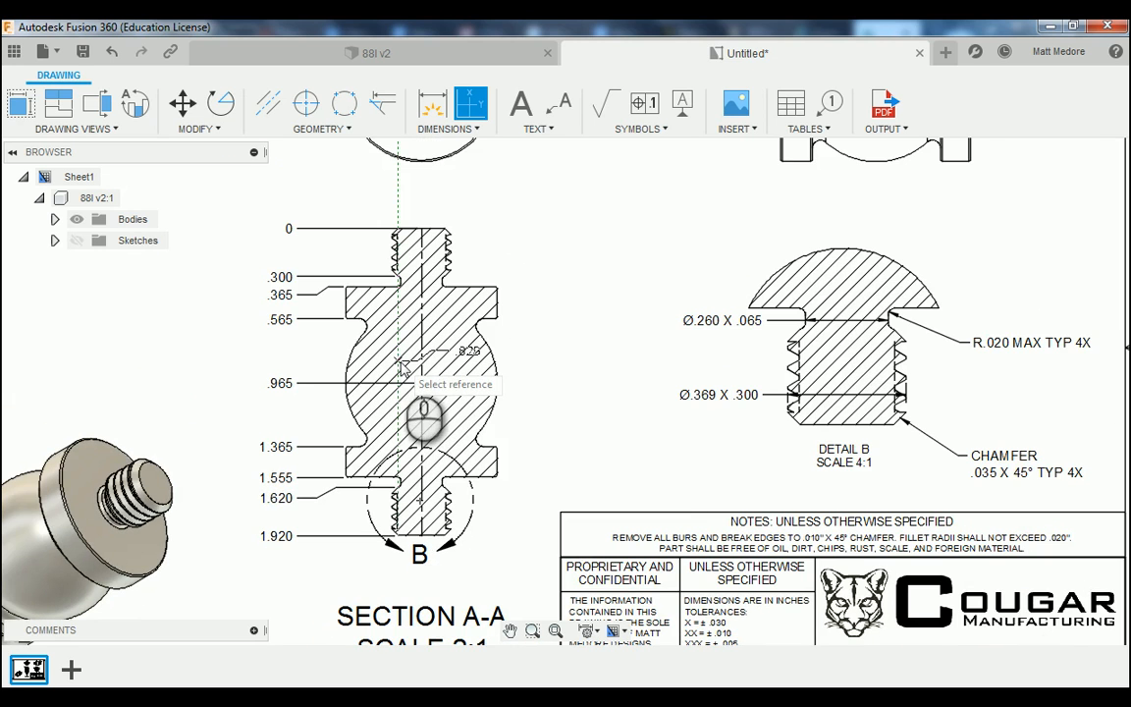
scroll(403, 368, "up", 2)
scroll(402, 368, "down", 2)
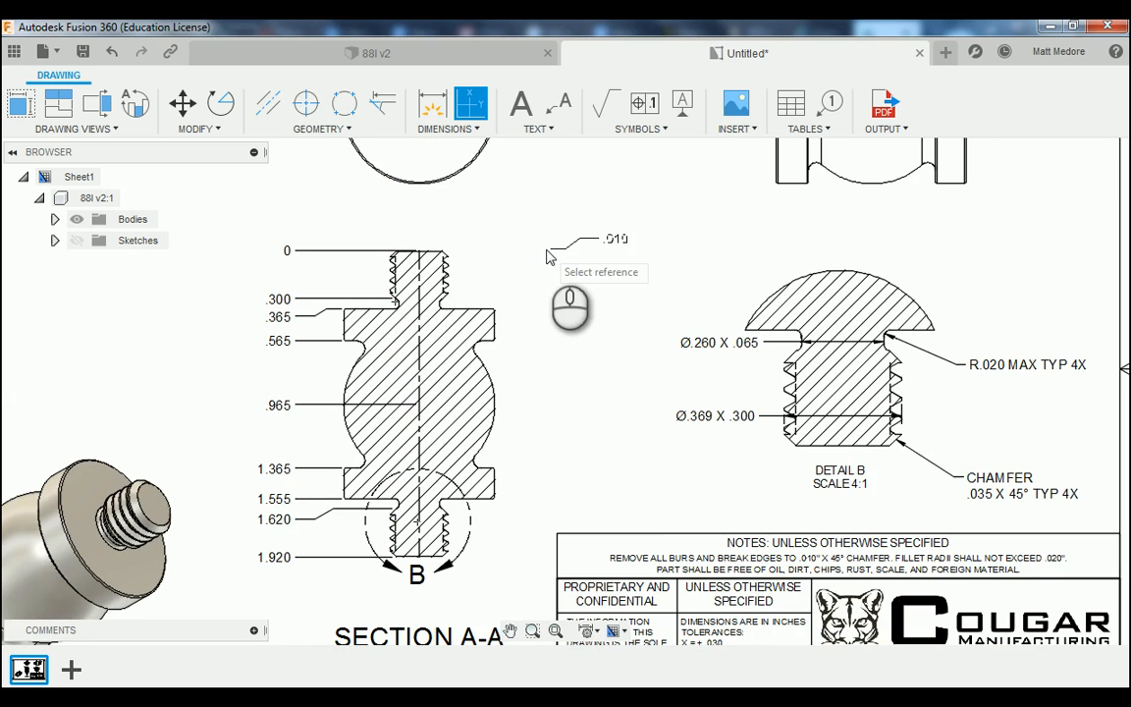
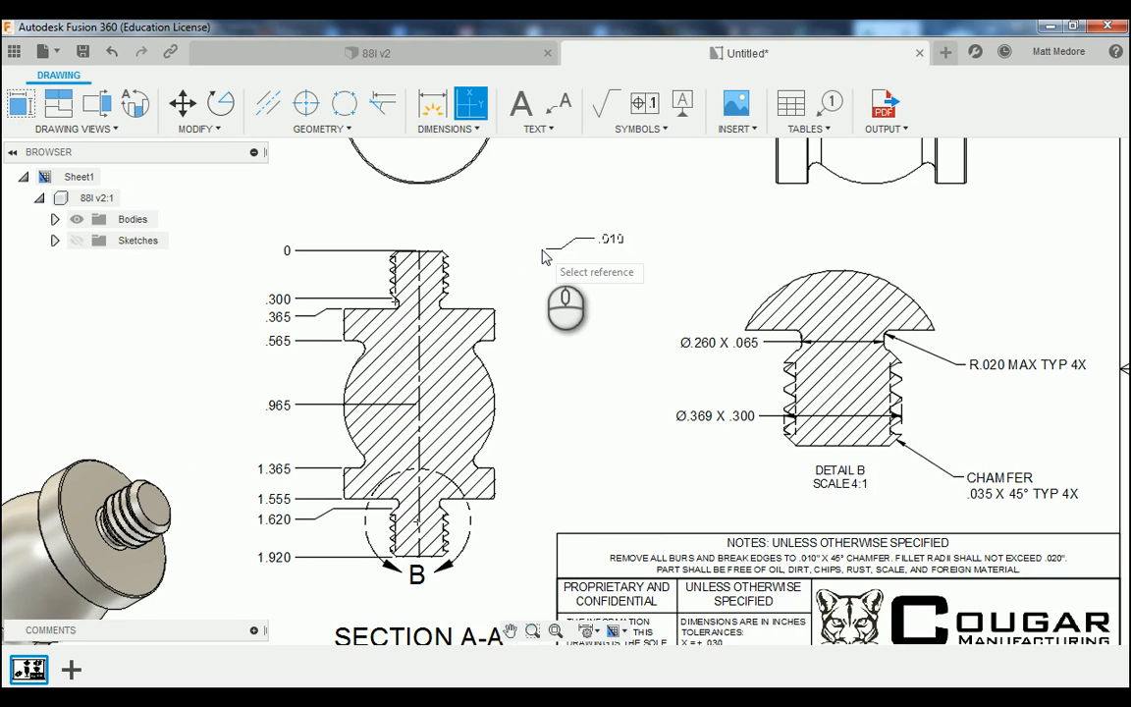
Dimension the upper flange's overall width between its two vertical edges in Section A-A, with the dimension line running through the flange.
key("d")
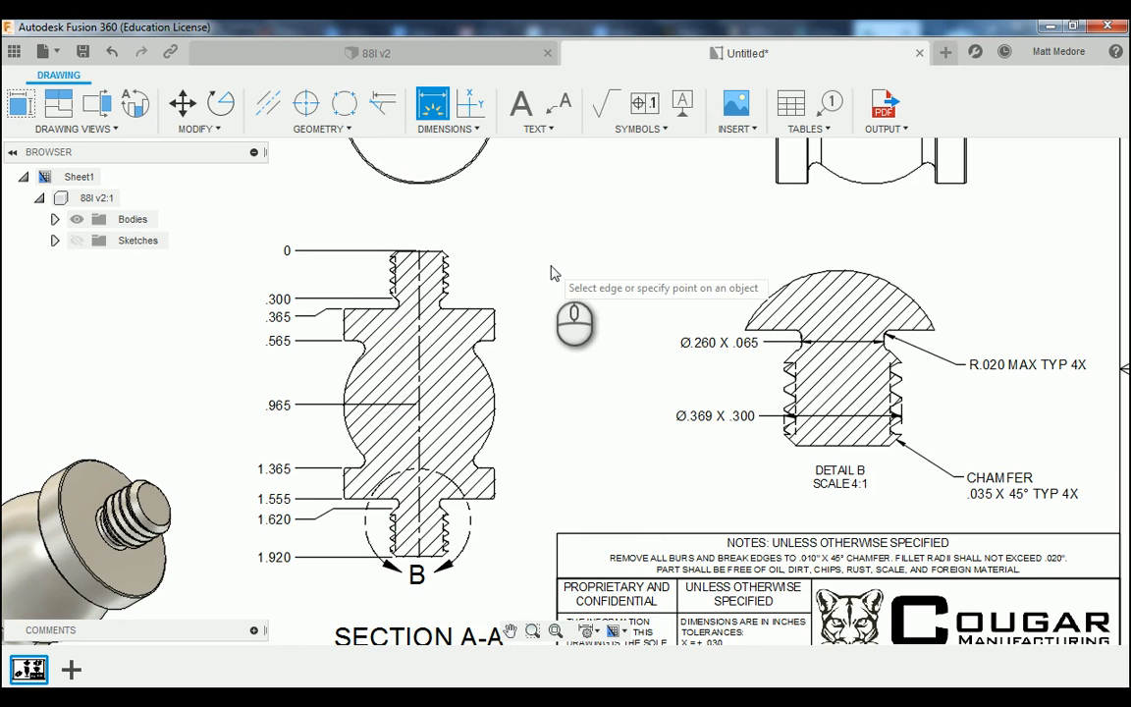
scroll(525, 521, "up", 3)
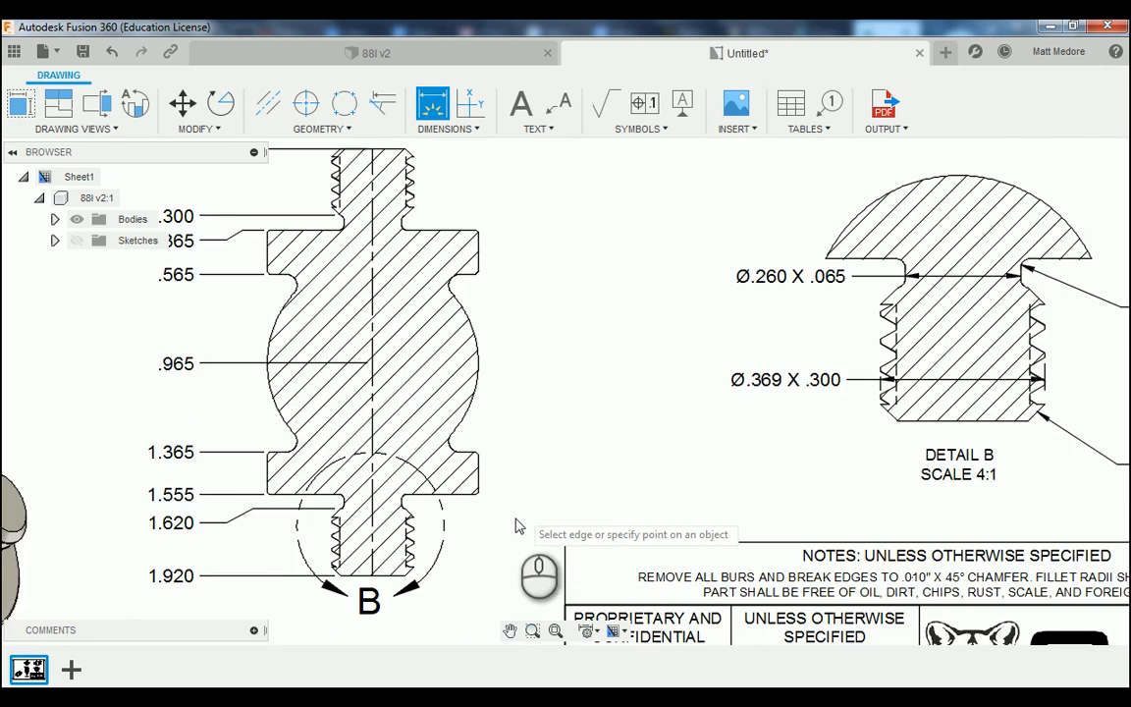
scroll(518, 526, "down", 5)
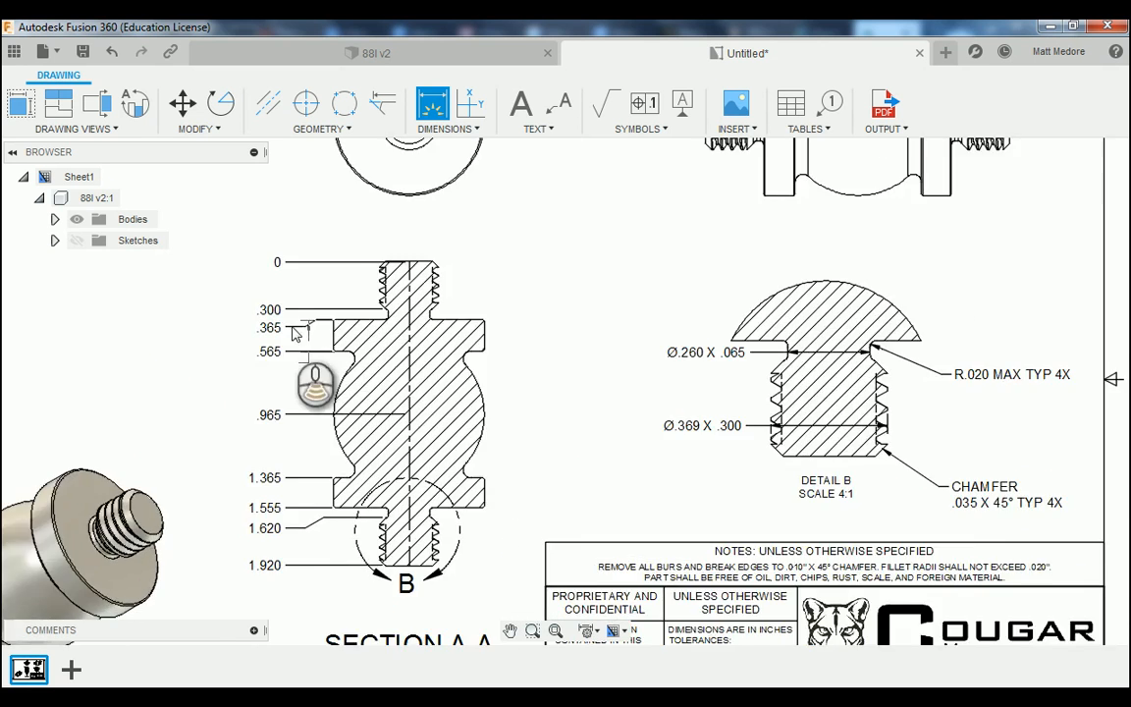
scroll(314, 332, "up", 4)
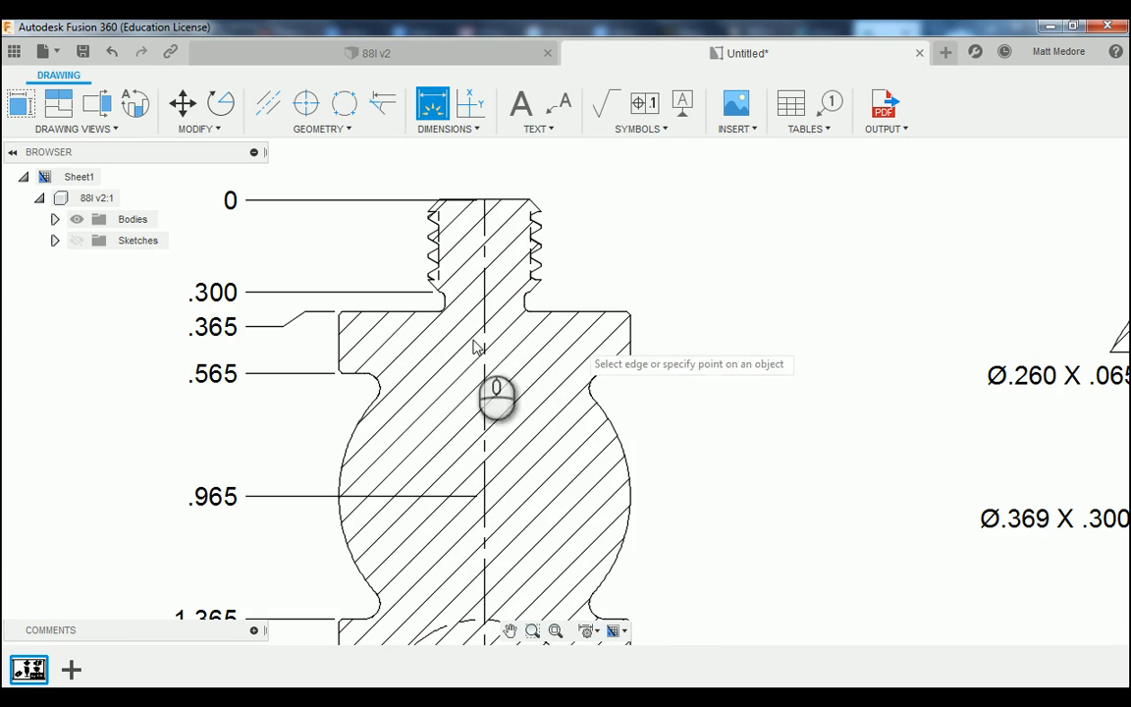
scroll(707, 353, "up", 3)
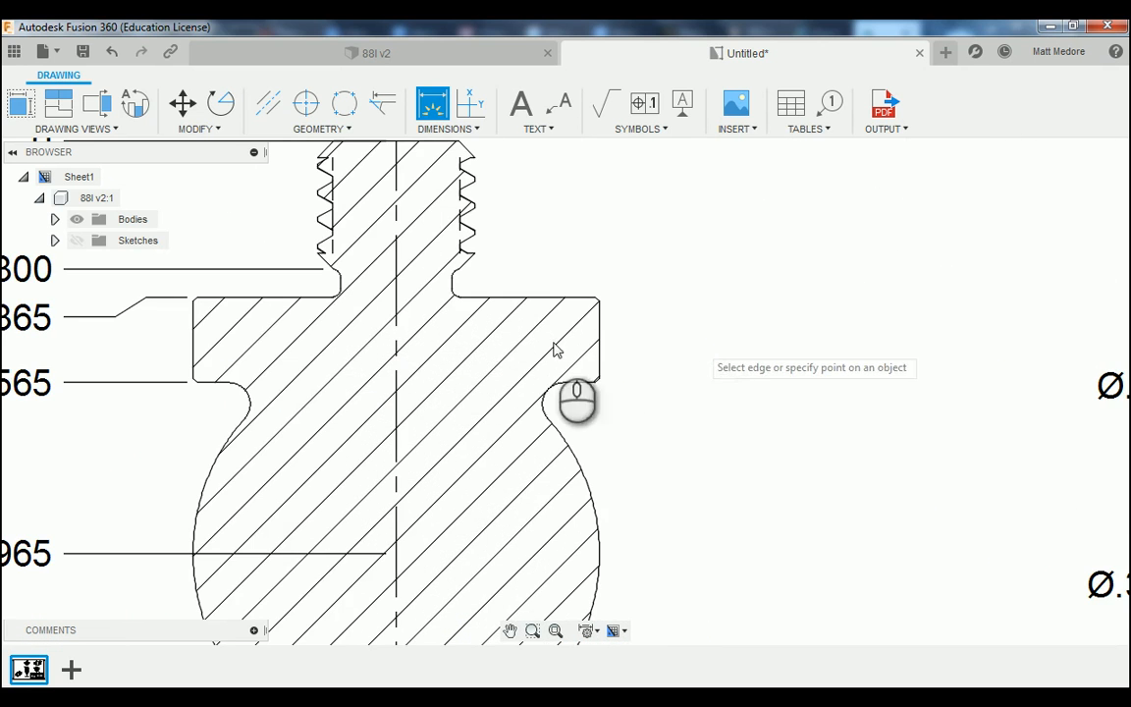
left_click(193, 350)
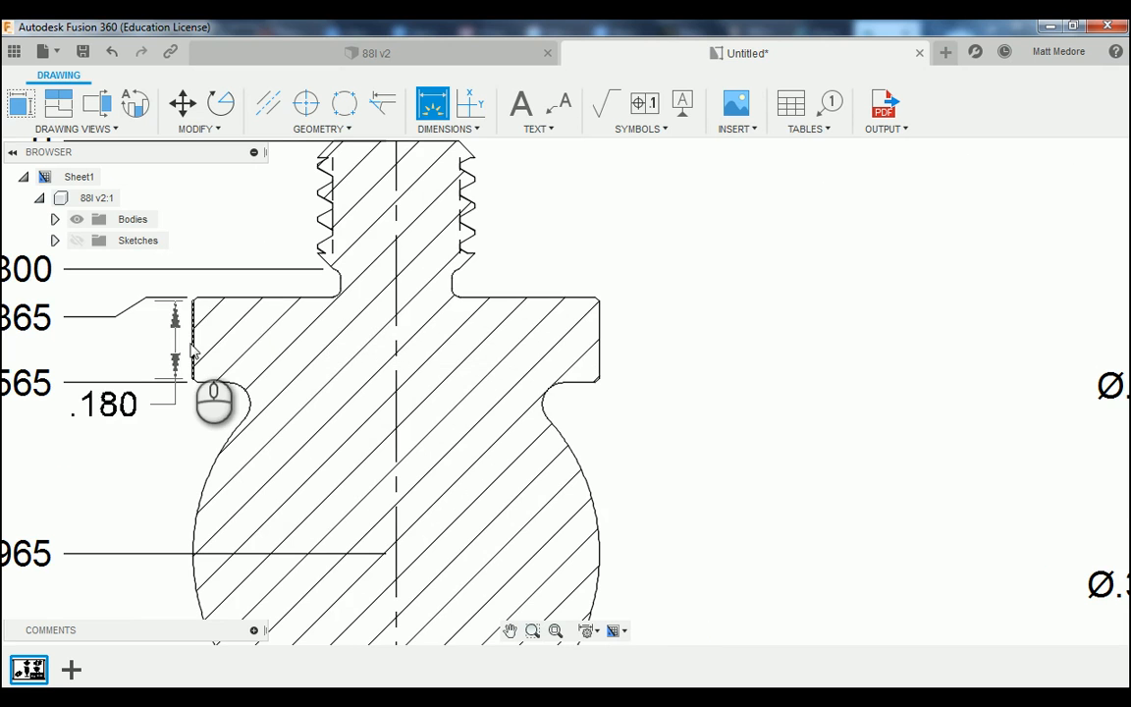
left_click(598, 336)
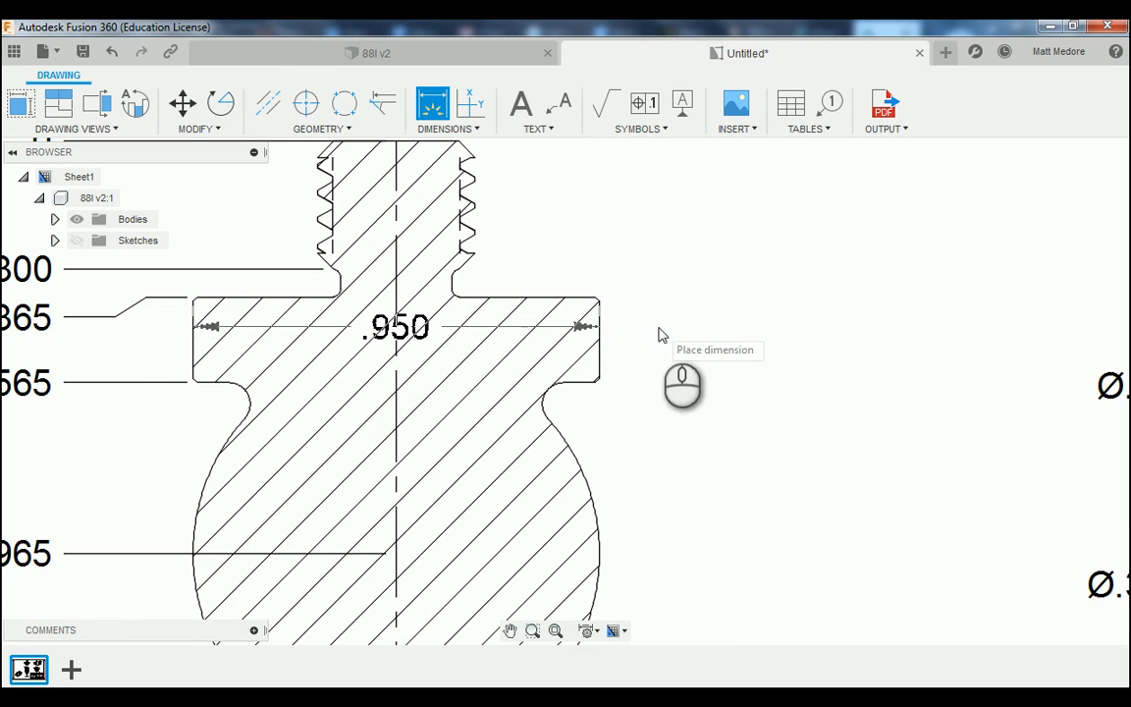
left_click(637, 341)
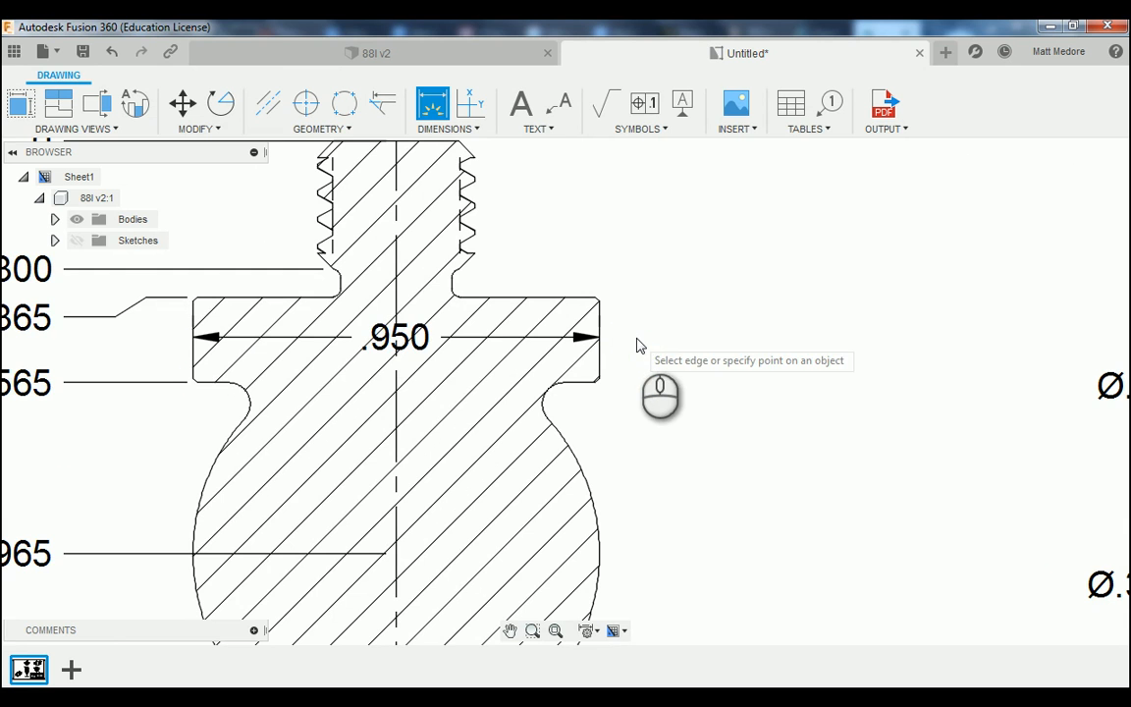
scroll(638, 315, "down", 4)
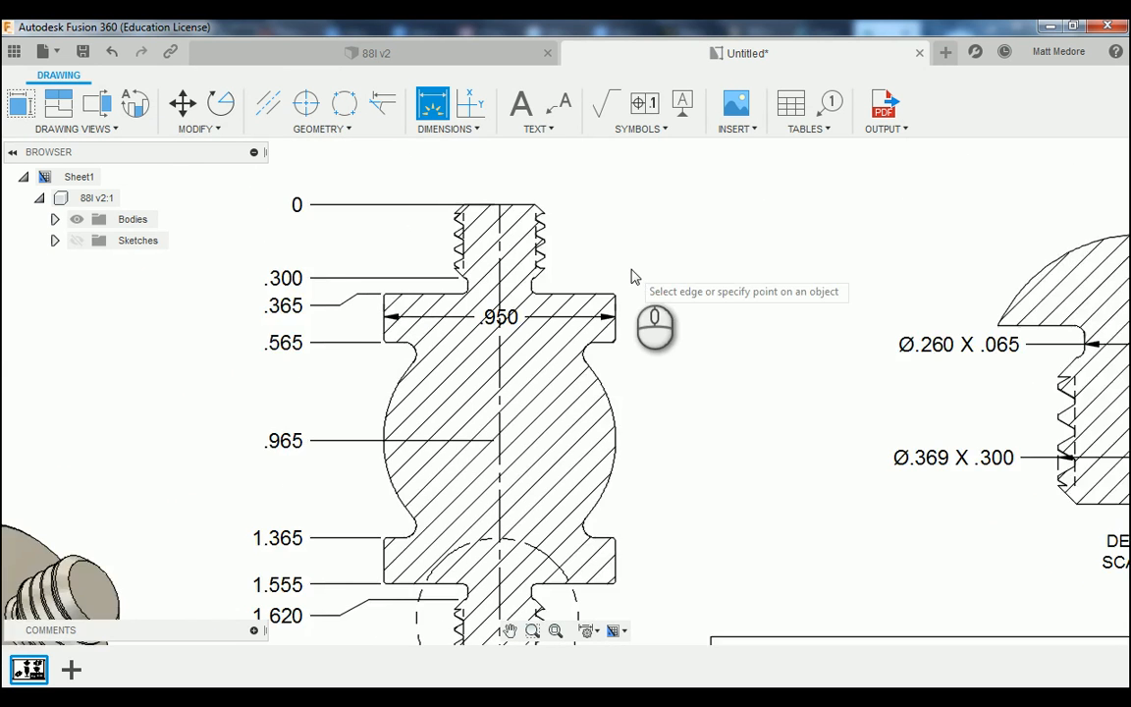
right_click(658, 244)
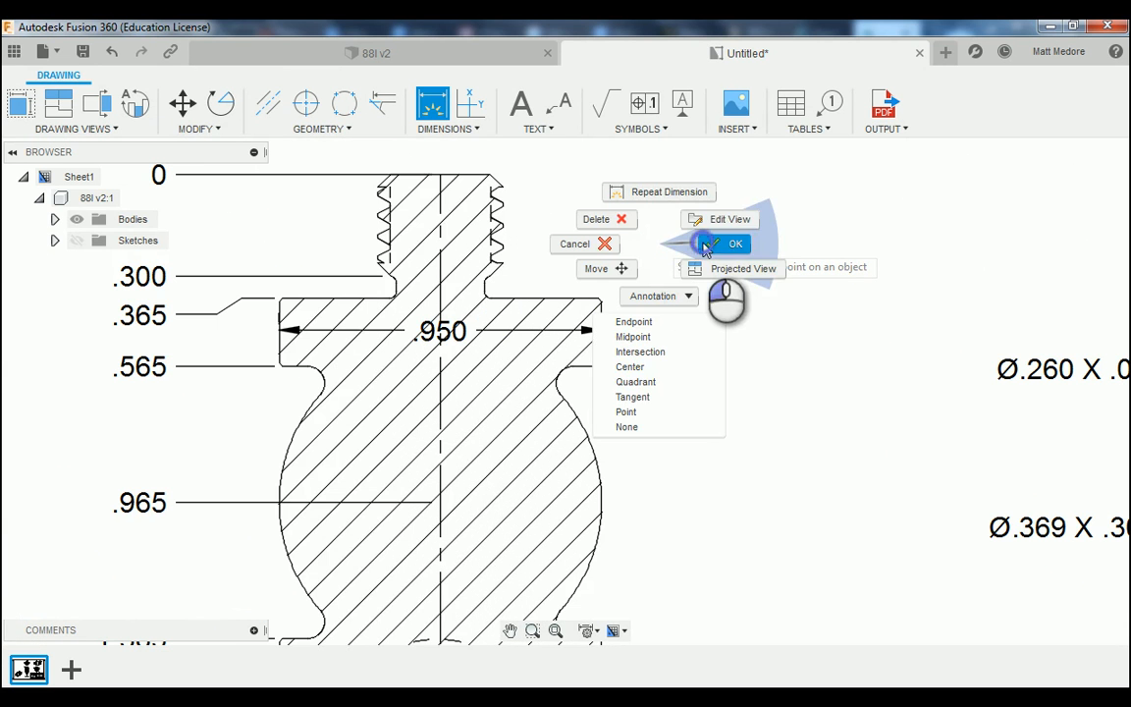
left_click(705, 246)
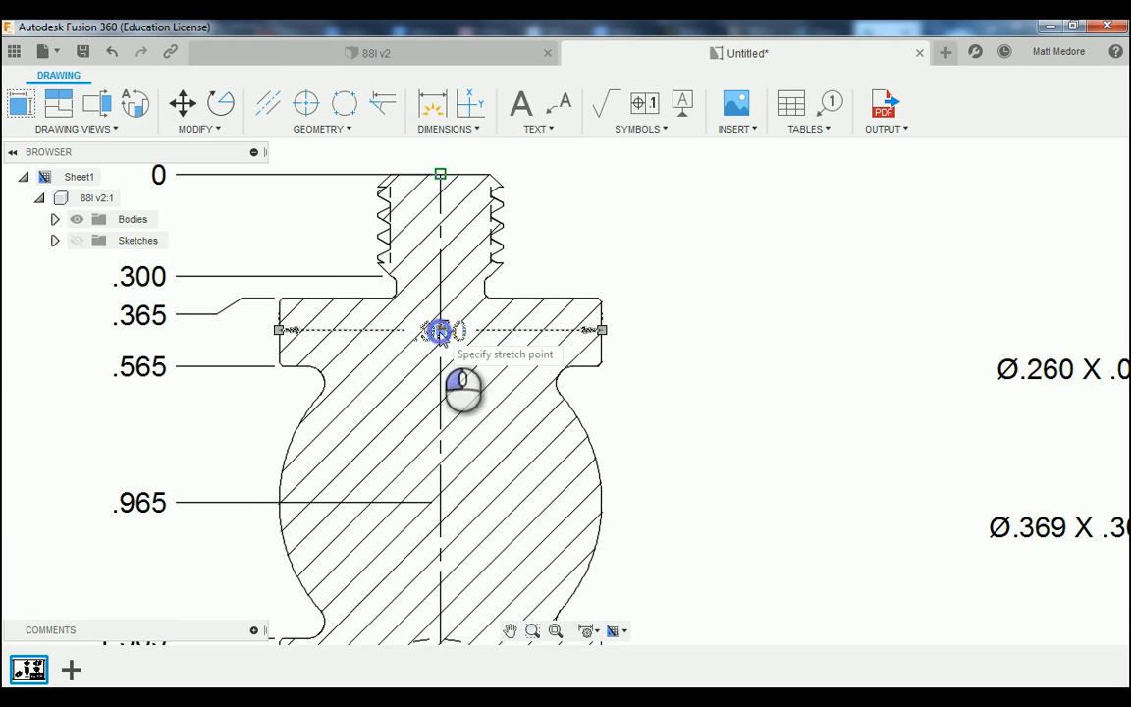
Move the upper flange width dimension's text outside the part, straight out to the right of Section A-A.
left_click(440, 331)
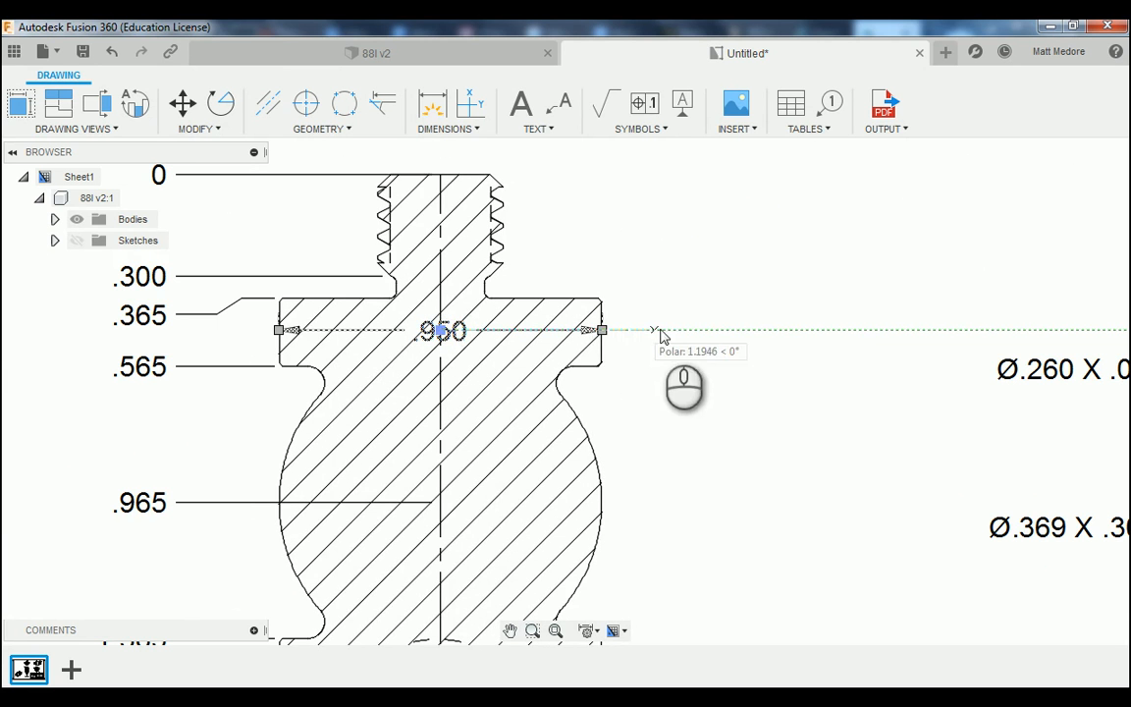
left_click(731, 332)
scroll(681, 241, "down", 2)
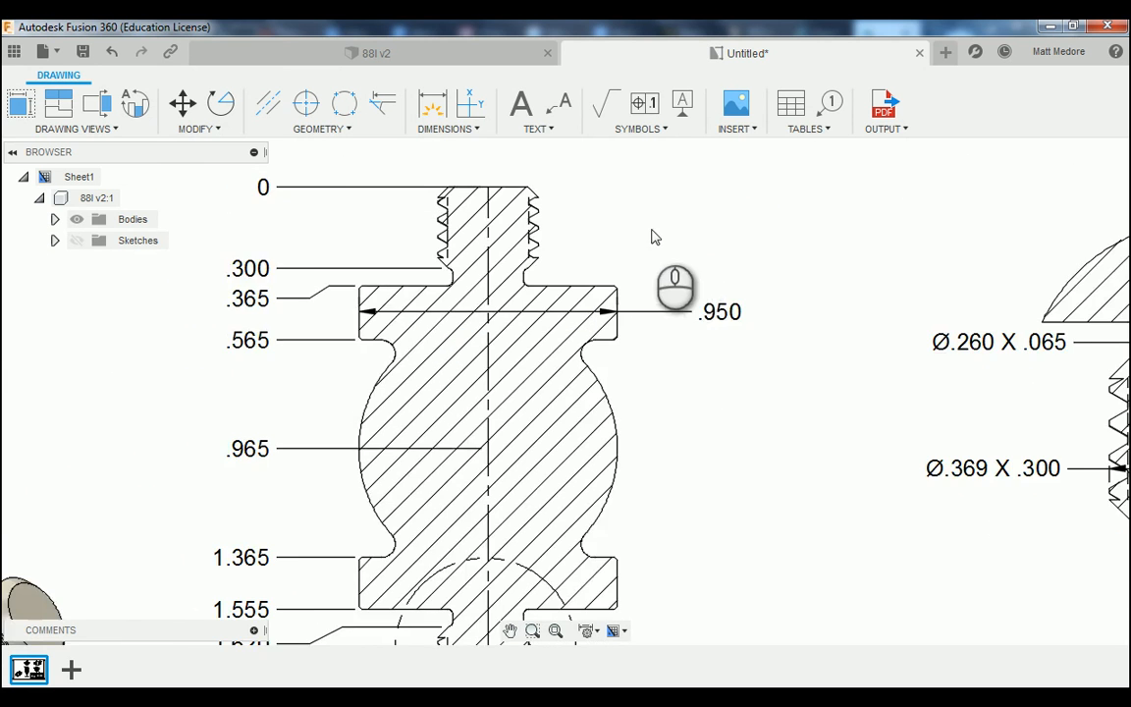
scroll(654, 236, "down", 1)
scroll(762, 416, "up", 1)
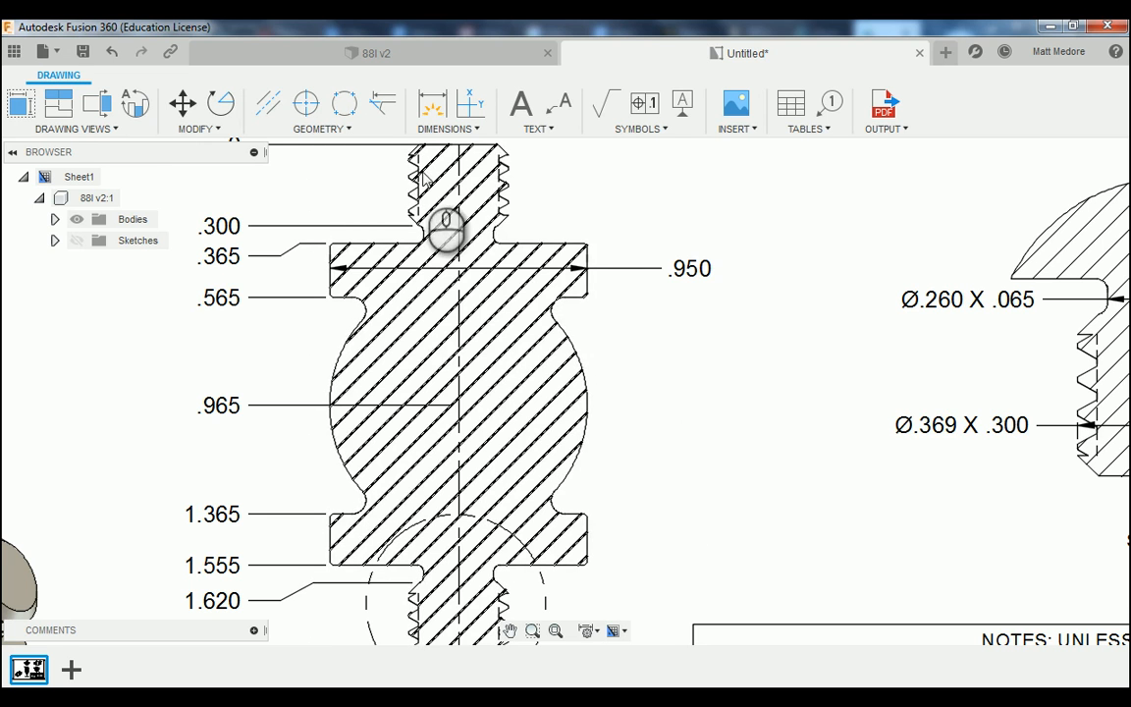
Add a diameter dimension to the spherical body's arc, placing its text to the right of Section A-A below the flange width dimension.
left_click(450, 131)
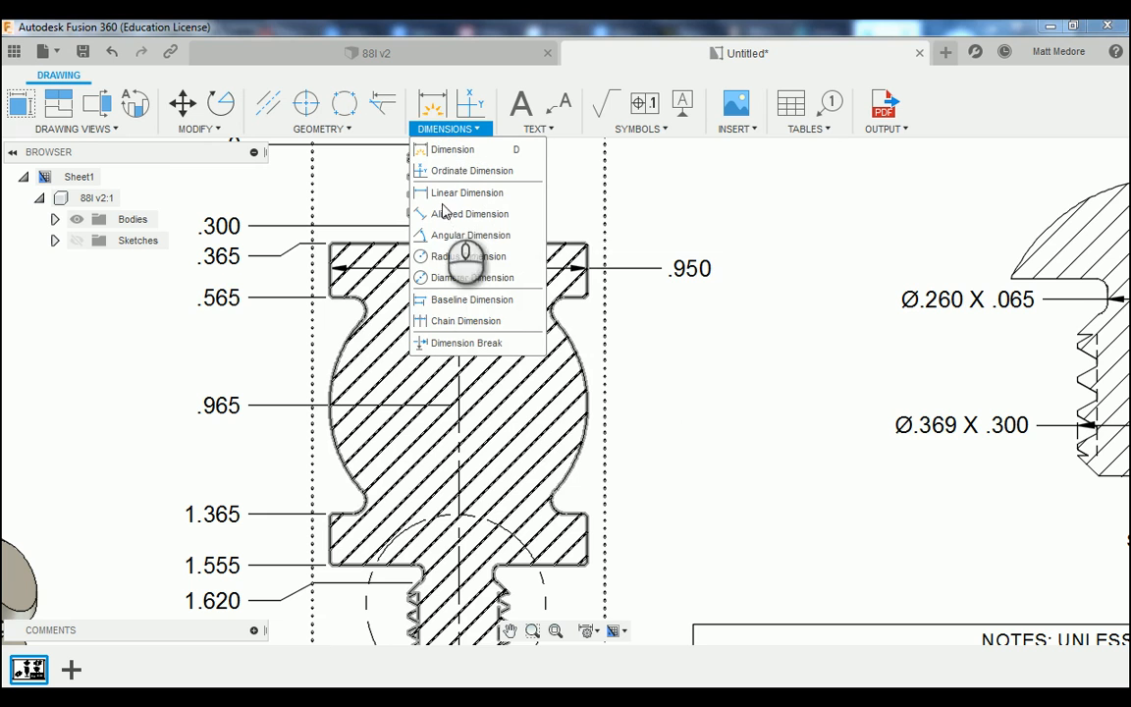
left_click(454, 278)
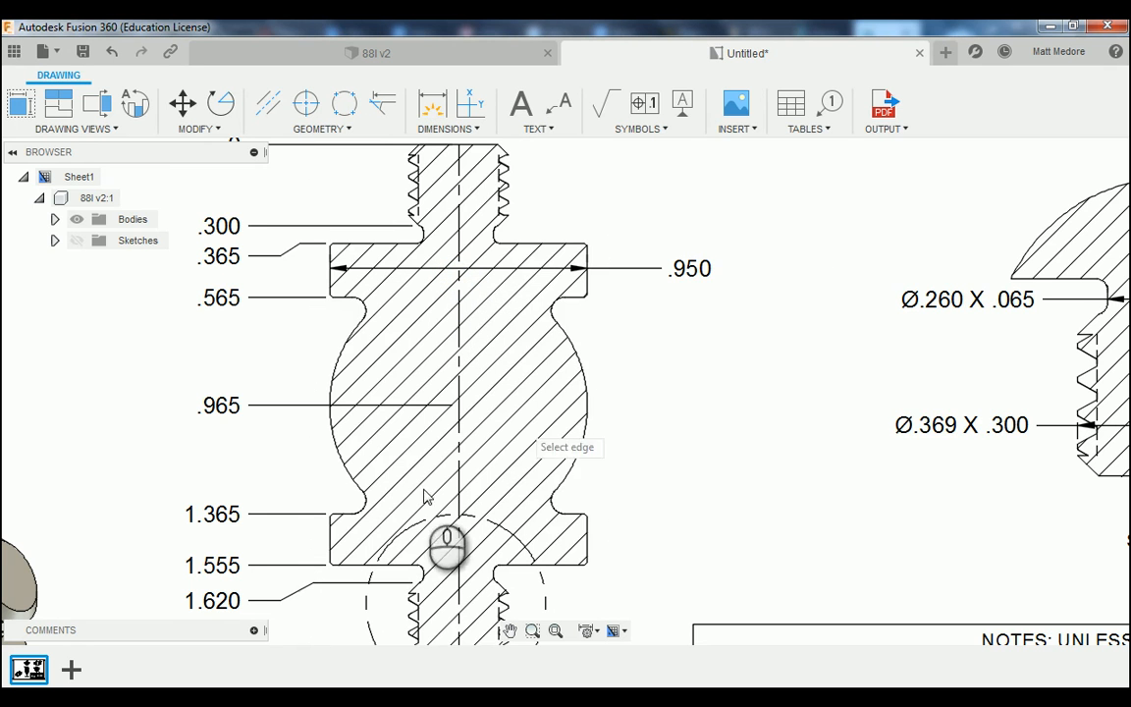
left_click(342, 468)
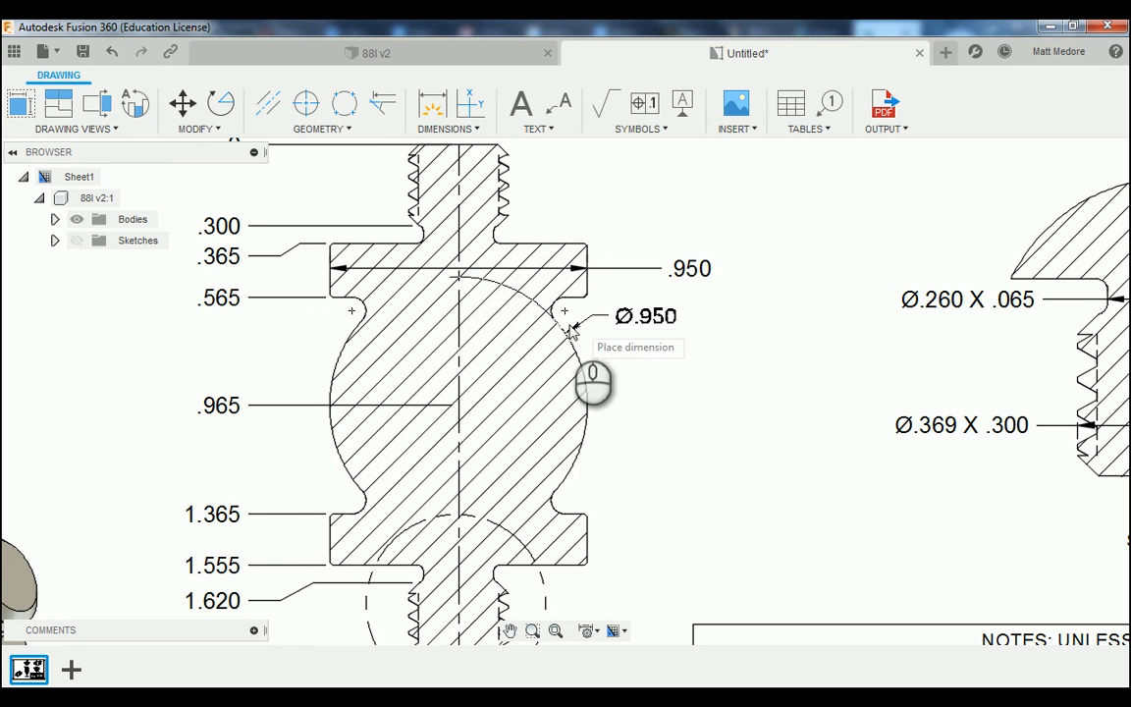
left_click(666, 371)
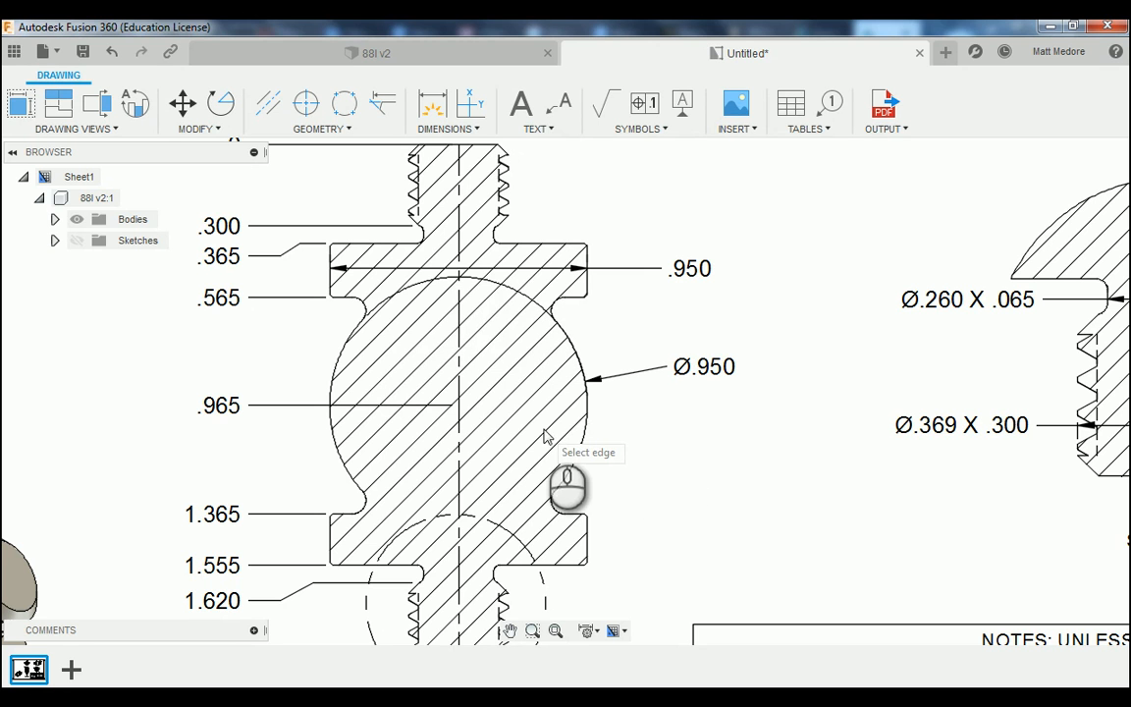
scroll(572, 416, "down", 4)
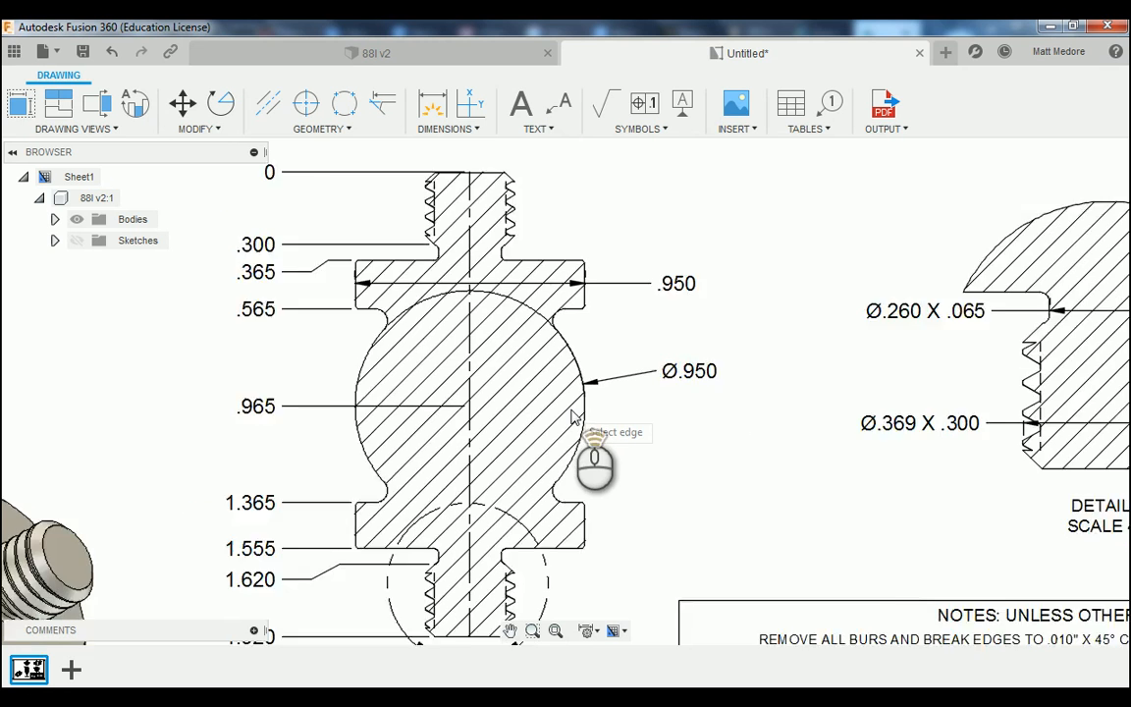
scroll(694, 373, "up", 3)
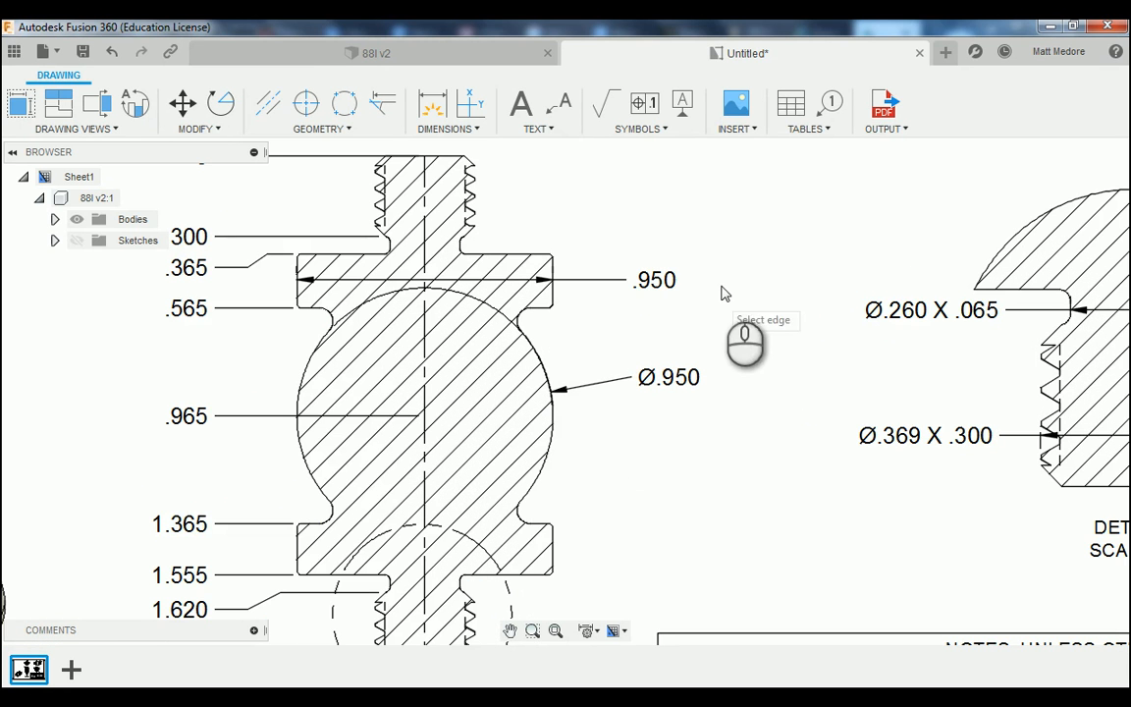
right_click(738, 257)
left_click(808, 262)
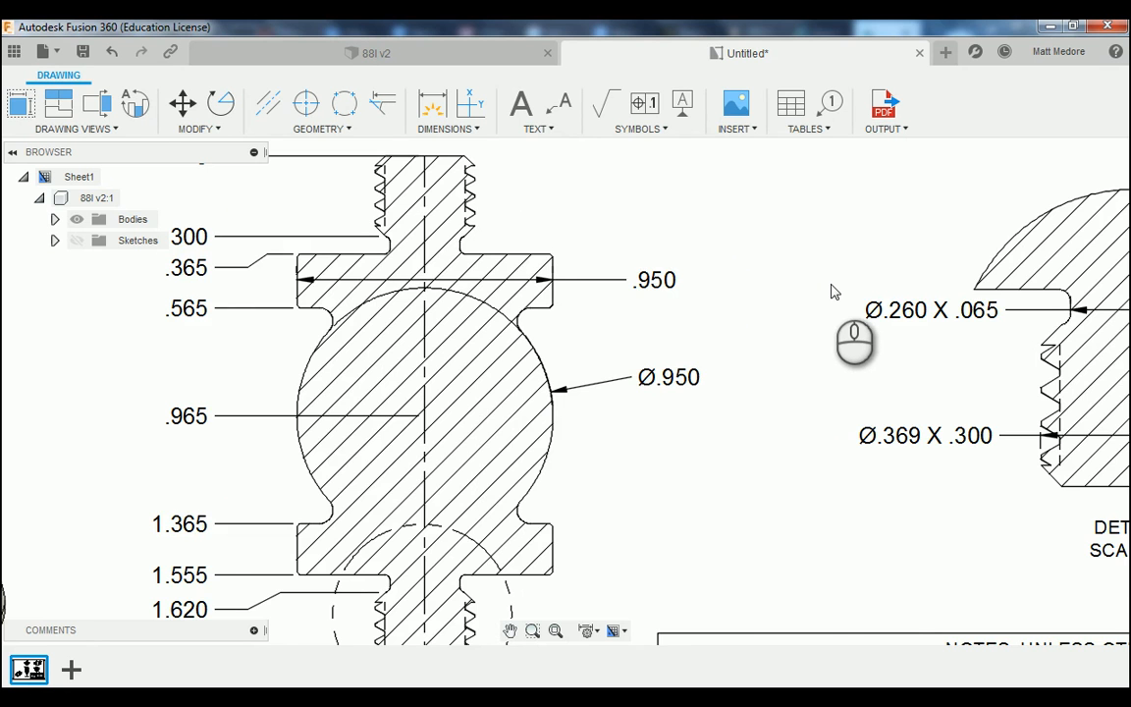
scroll(831, 291, "down", 1)
scroll(830, 291, "down", 4)
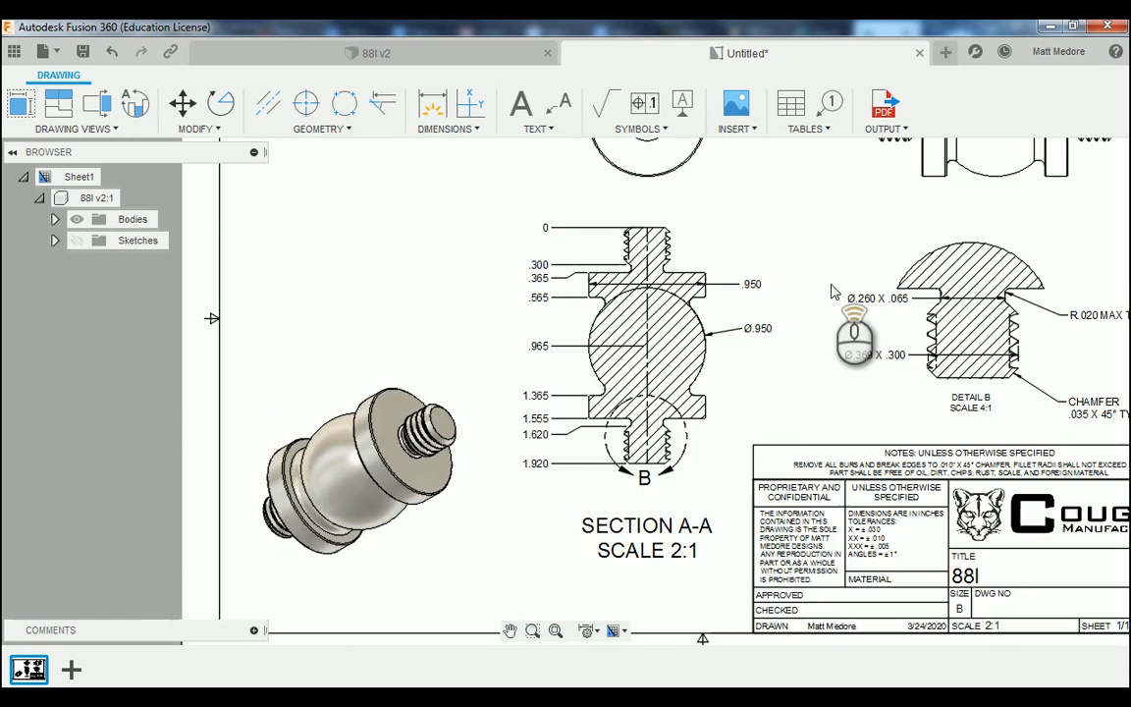
Insert an empty table with its corner snapped to the upper-left corner of the sheet border.
scroll(872, 424, "up", 1)
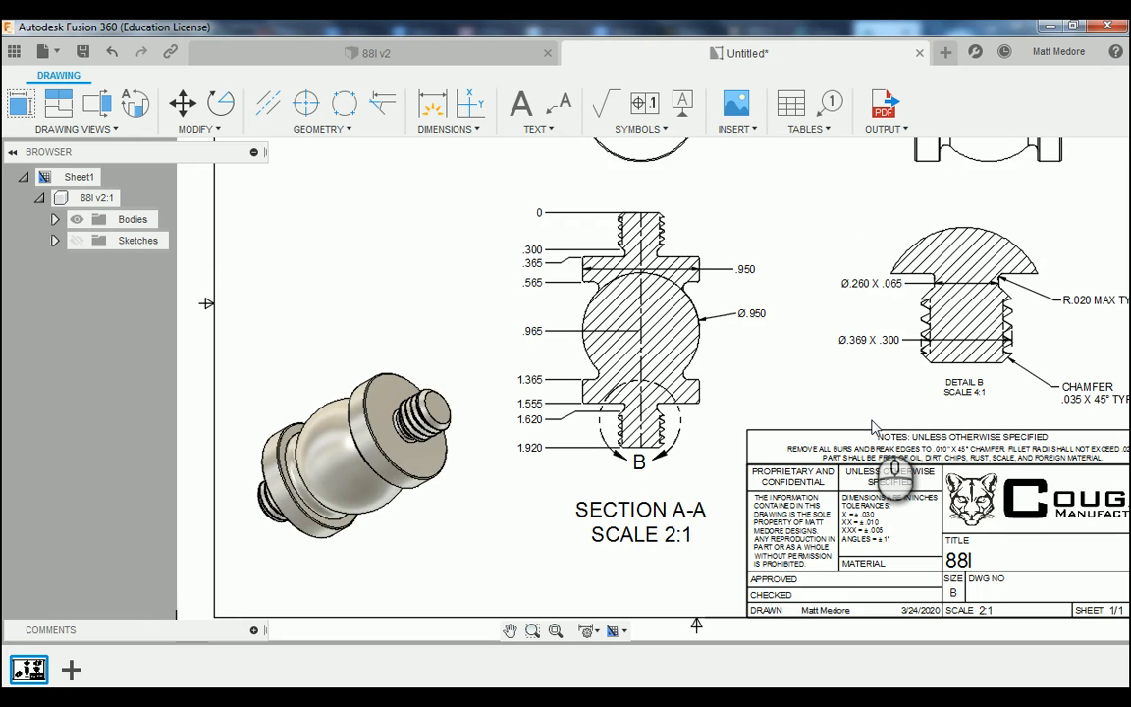
scroll(871, 424, "down", 2)
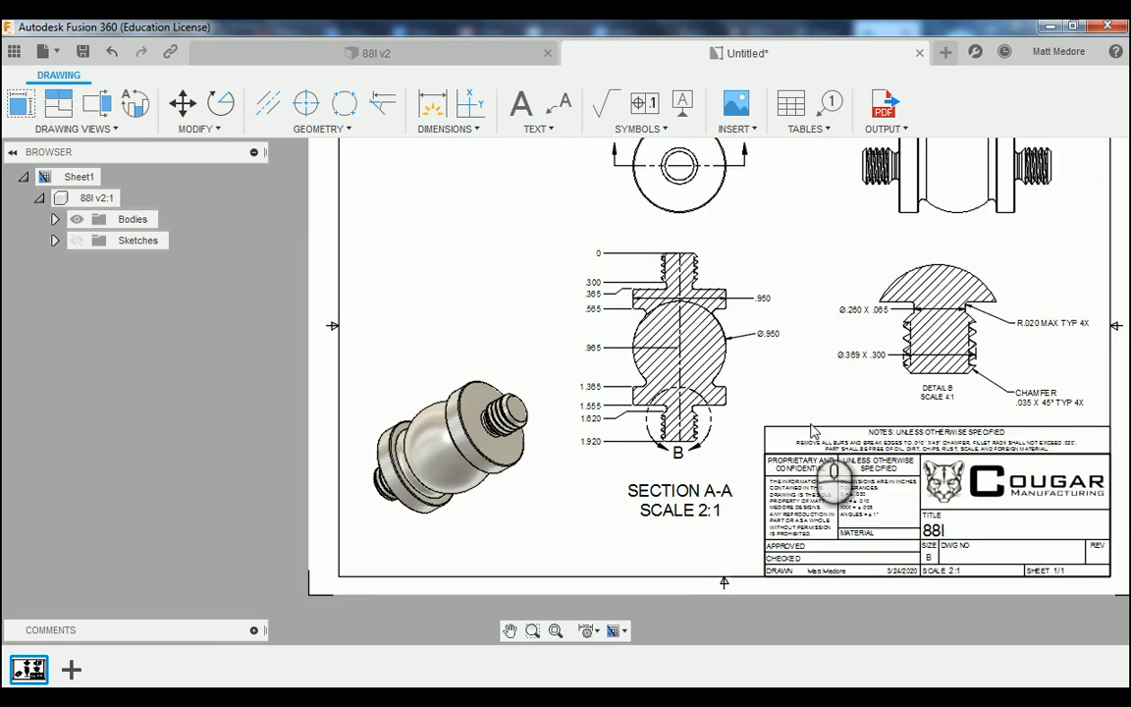
scroll(708, 460, "up", 1)
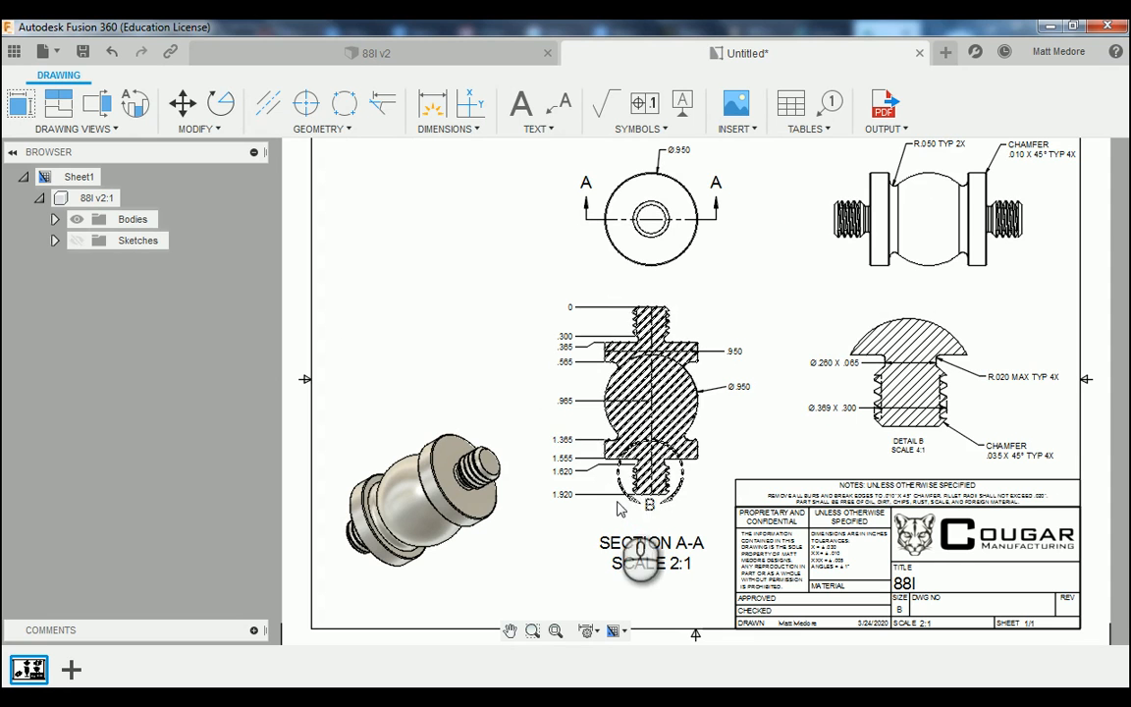
scroll(636, 525, "down", 2)
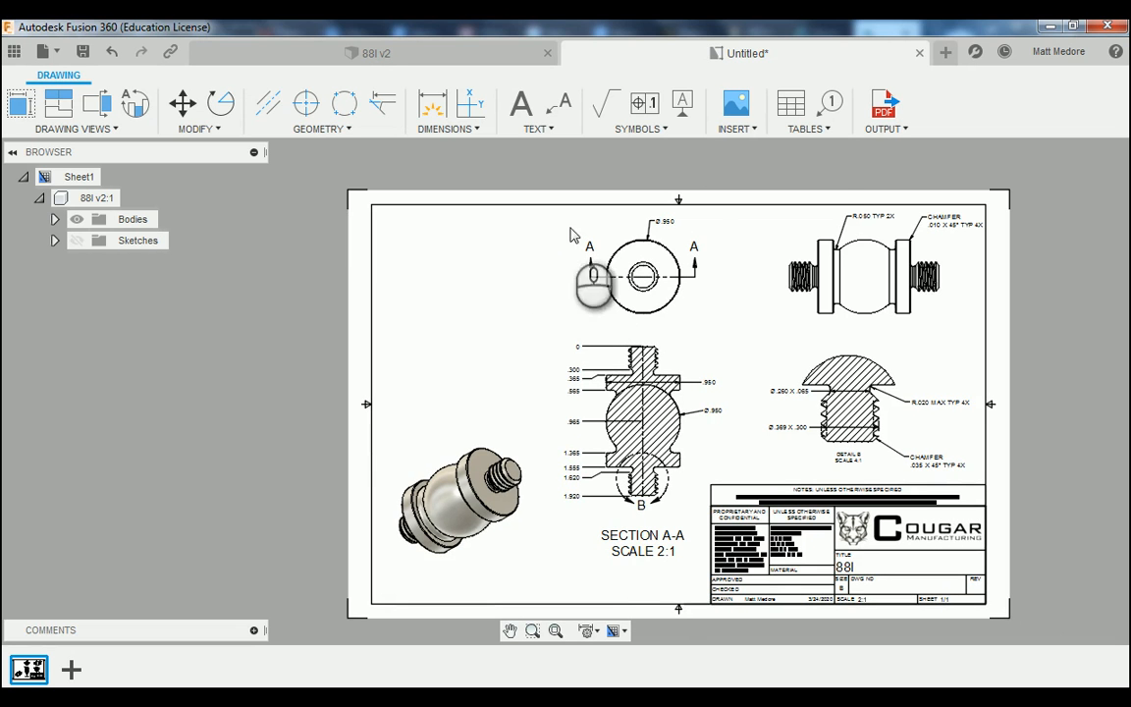
left_click(805, 129)
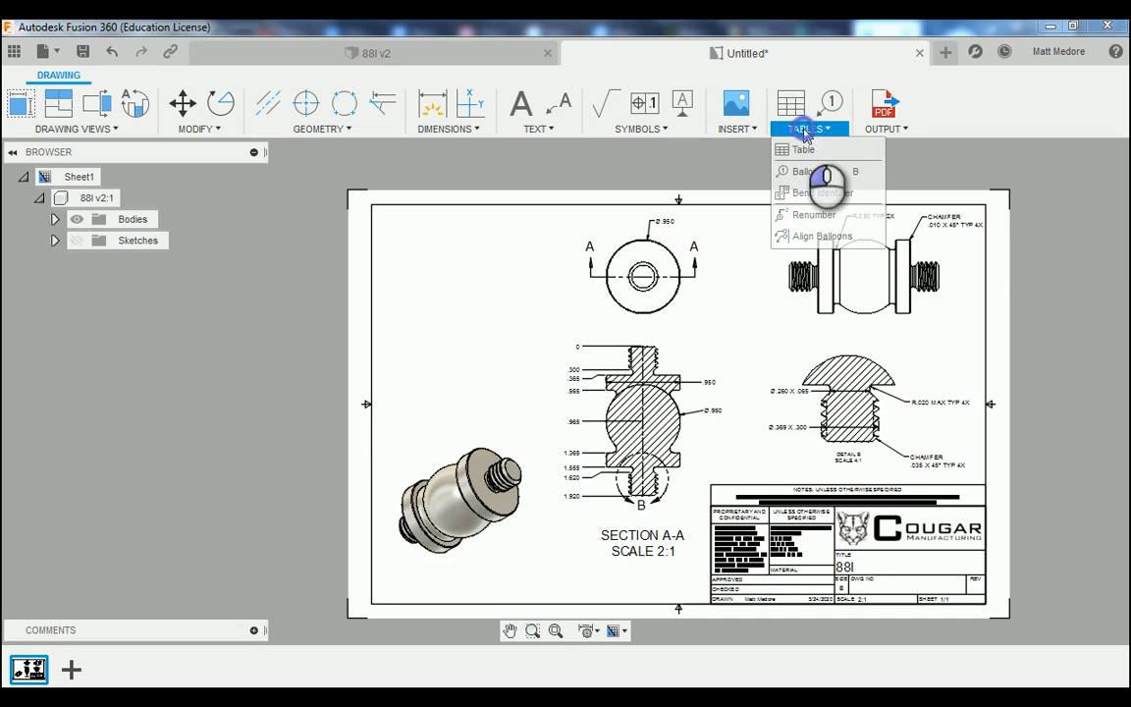
left_click(805, 149)
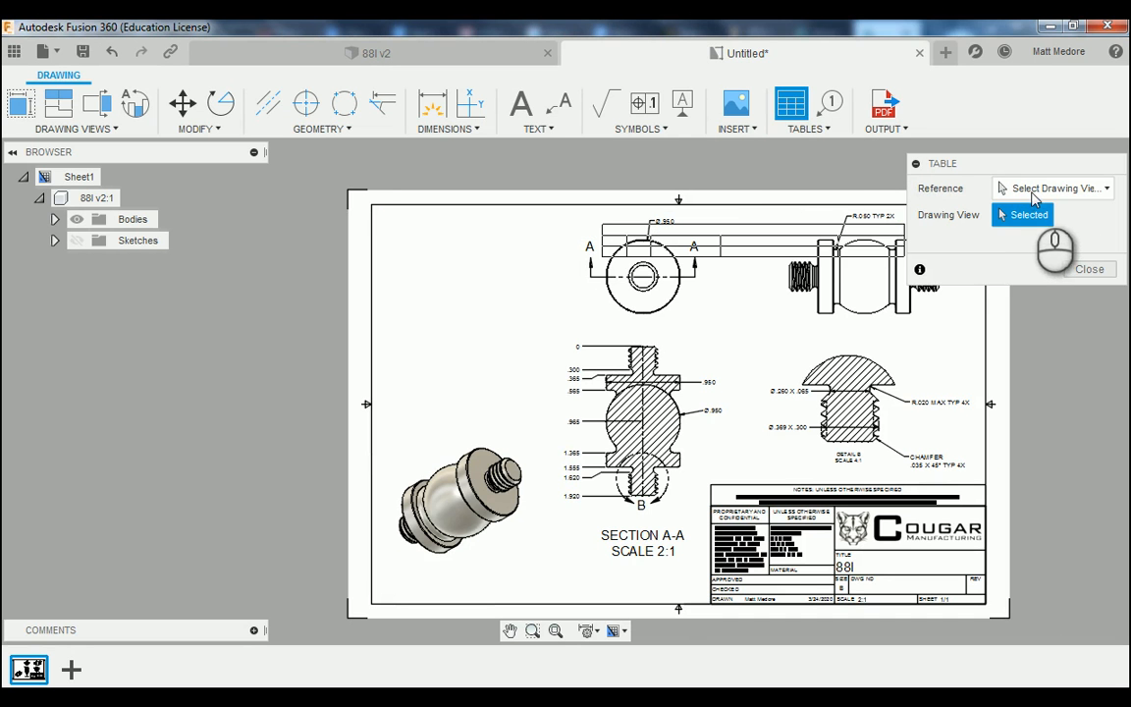
left_click(1034, 192)
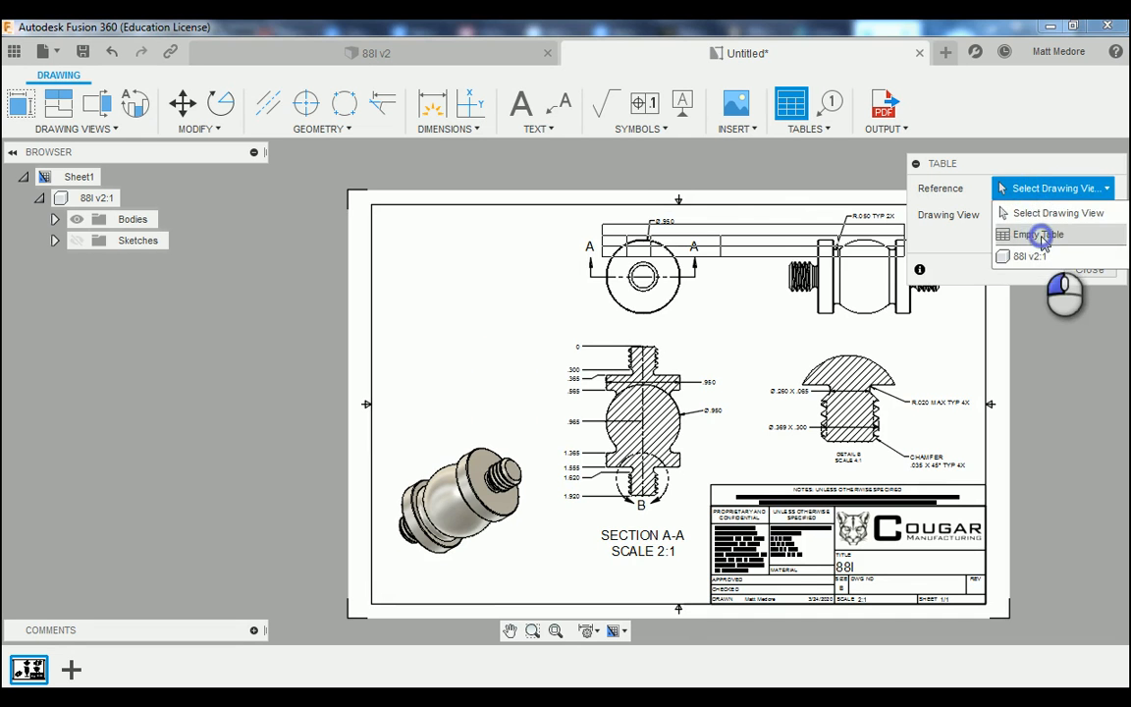
left_click(1040, 236)
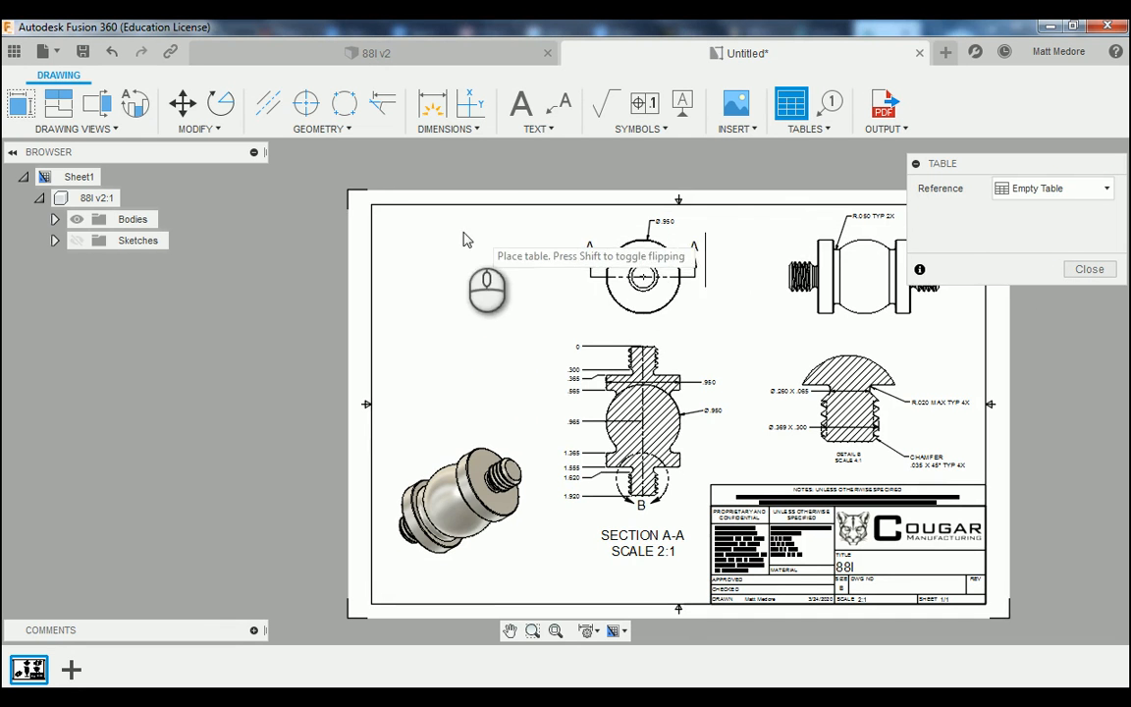
scroll(511, 241, "down", 1)
scroll(518, 246, "up", 3)
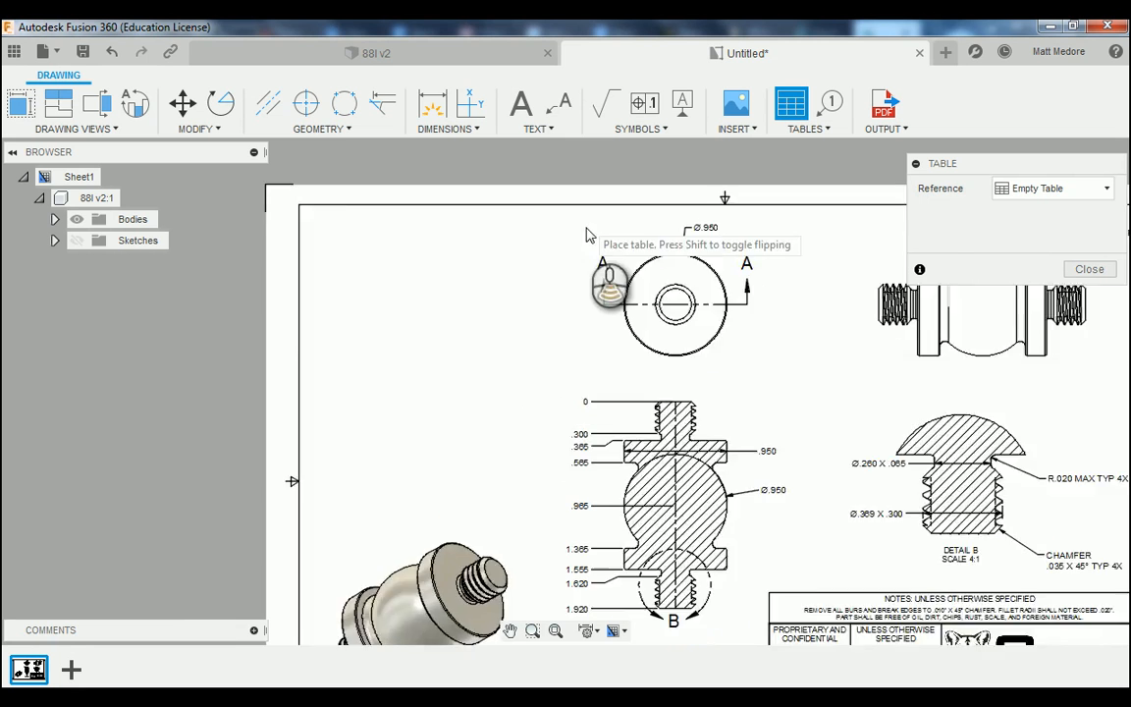
scroll(586, 235, "up", 2)
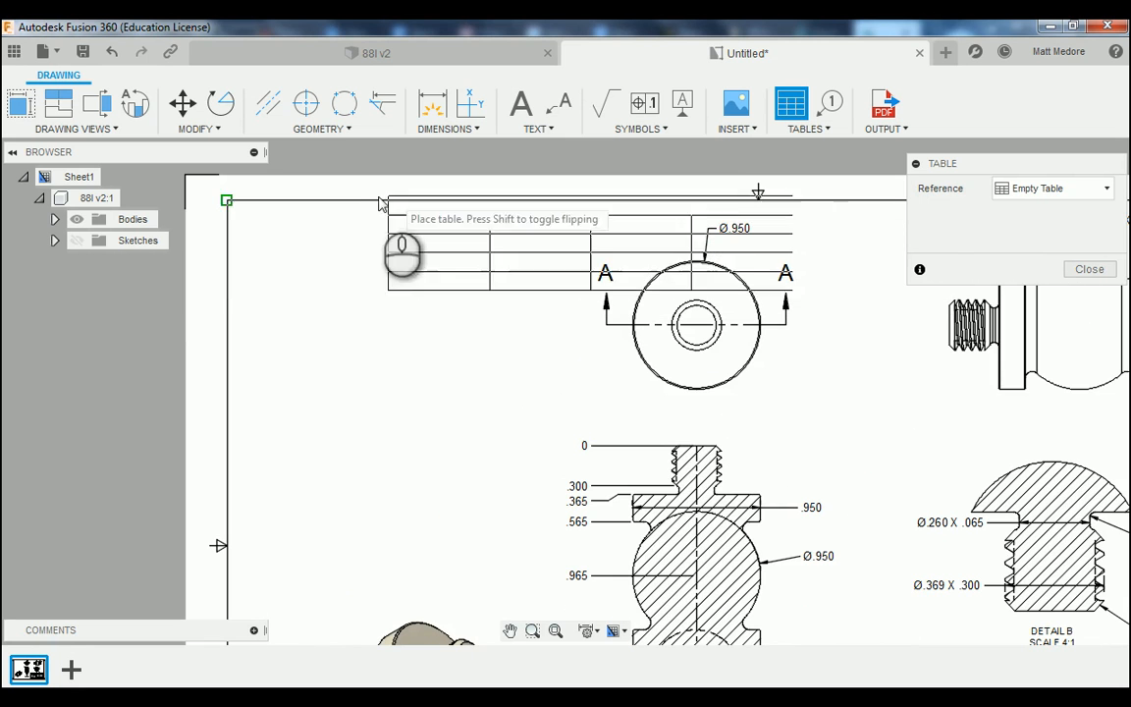
left_click(229, 206)
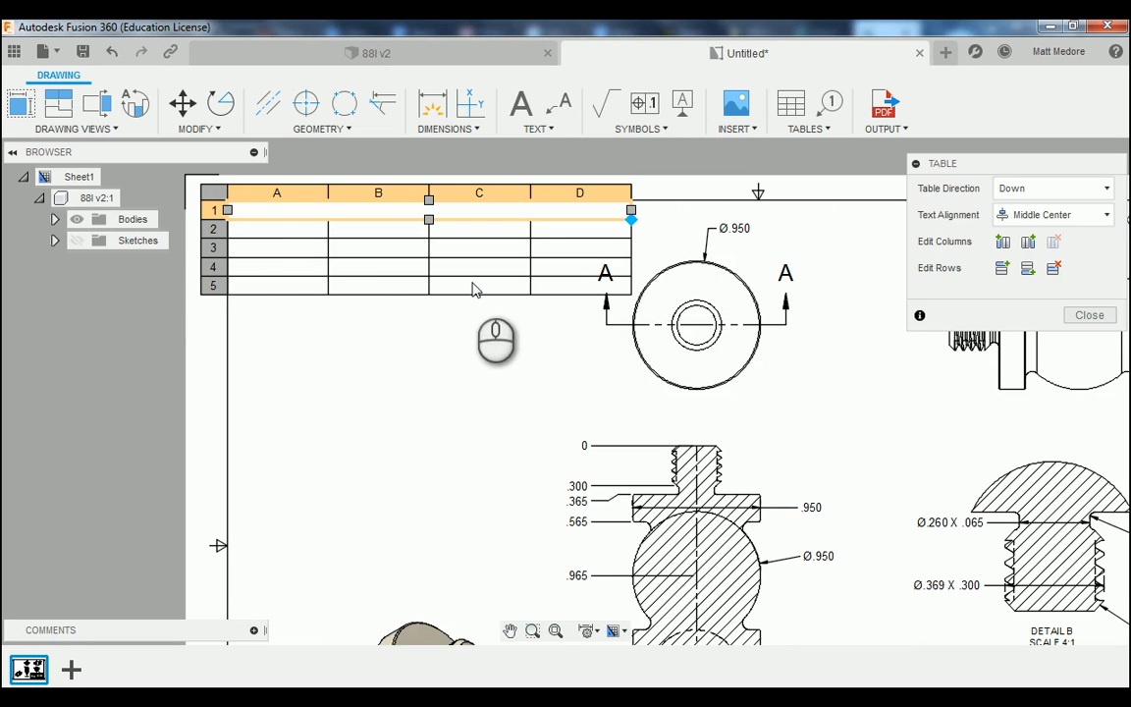
Delete columns D, C and B from the new table, keeping only column A, and finish the table edit.
left_click(569, 284)
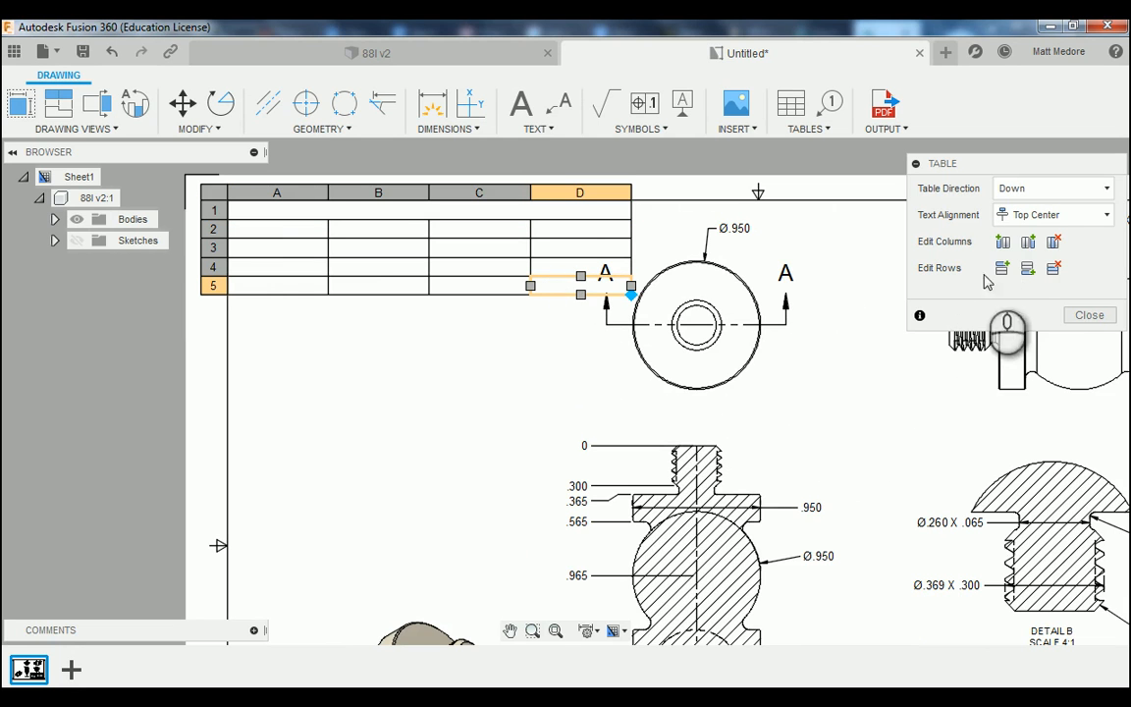
left_click(1055, 246)
left_click(1055, 245)
left_click(1055, 245)
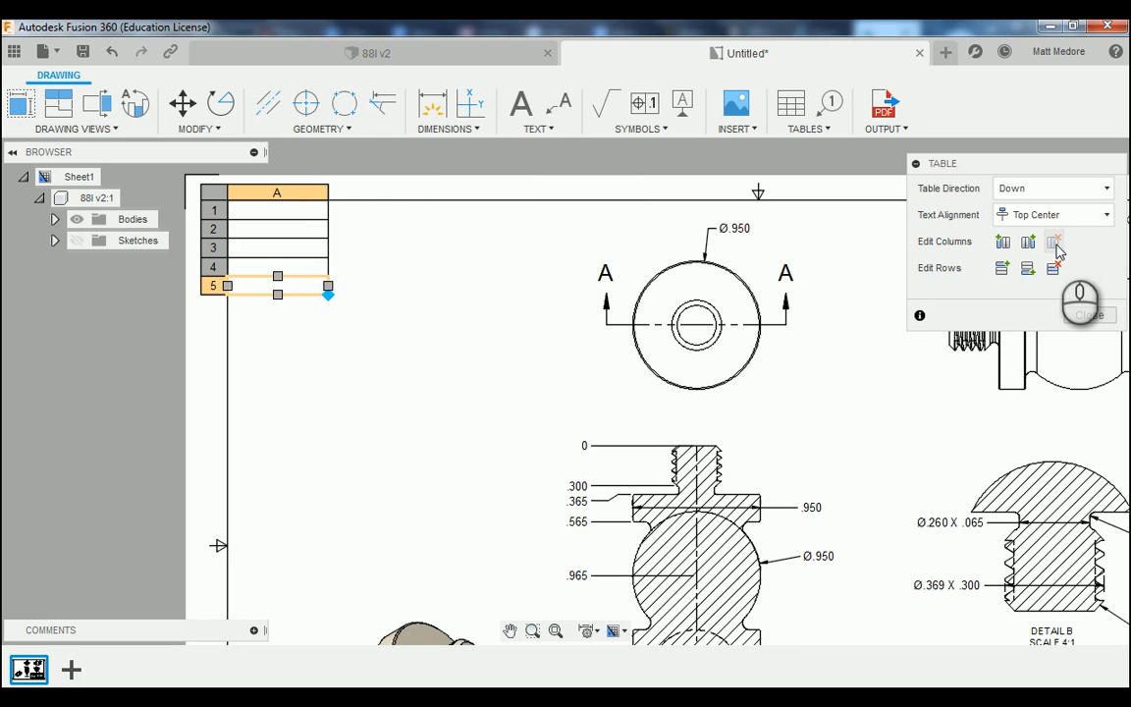
left_click(1087, 320)
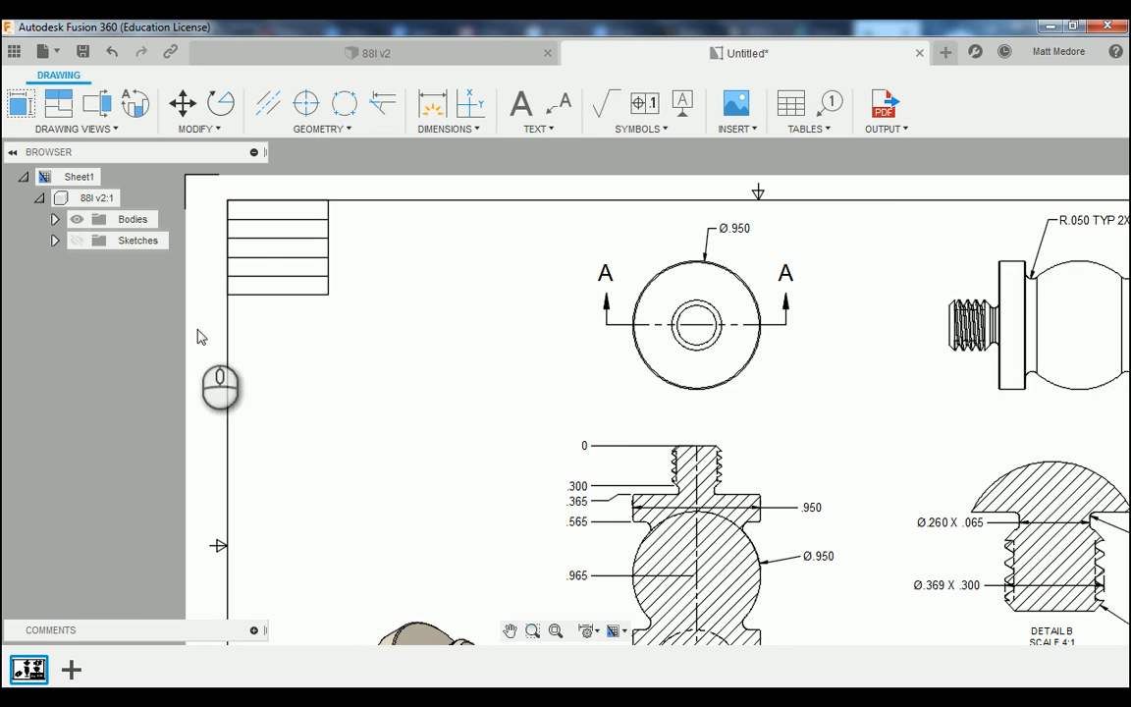
Enter the heading "EXTERNAL THREAD DATA: 3/8-16 UNC CLASS 2A" in the first row of the single-column table.
scroll(328, 400, "up", 3)
scroll(199, 232, "down", 1)
scroll(236, 275, "down", 3)
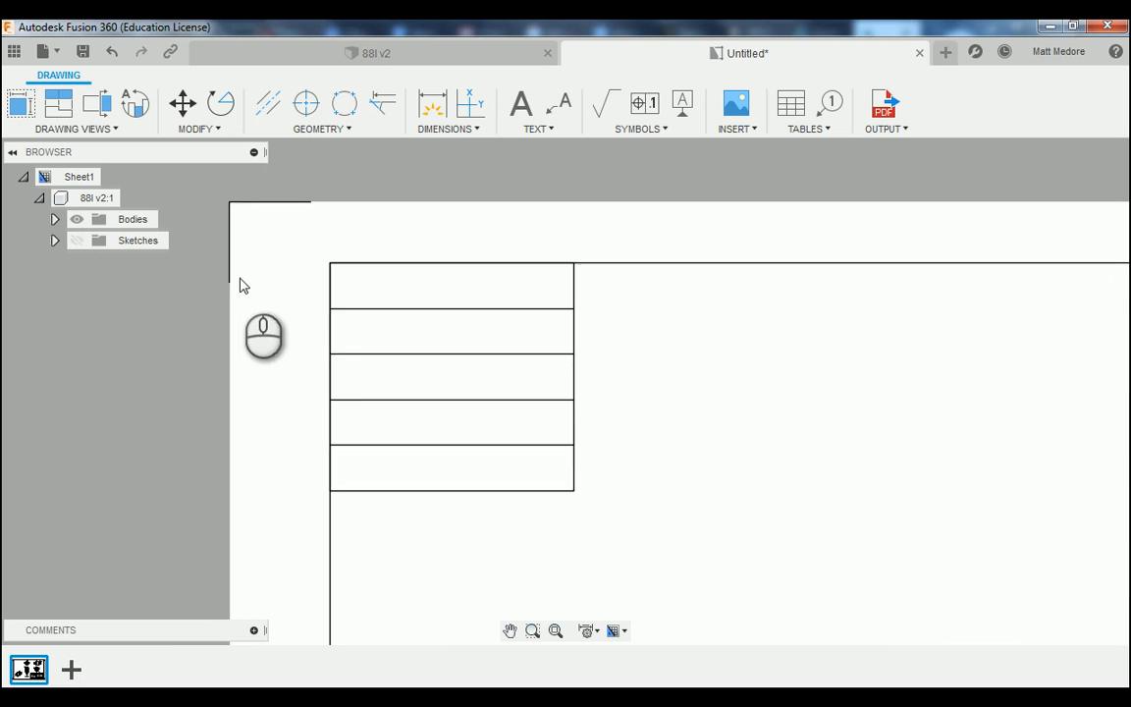
scroll(354, 349, "down", 2)
left_click(390, 478)
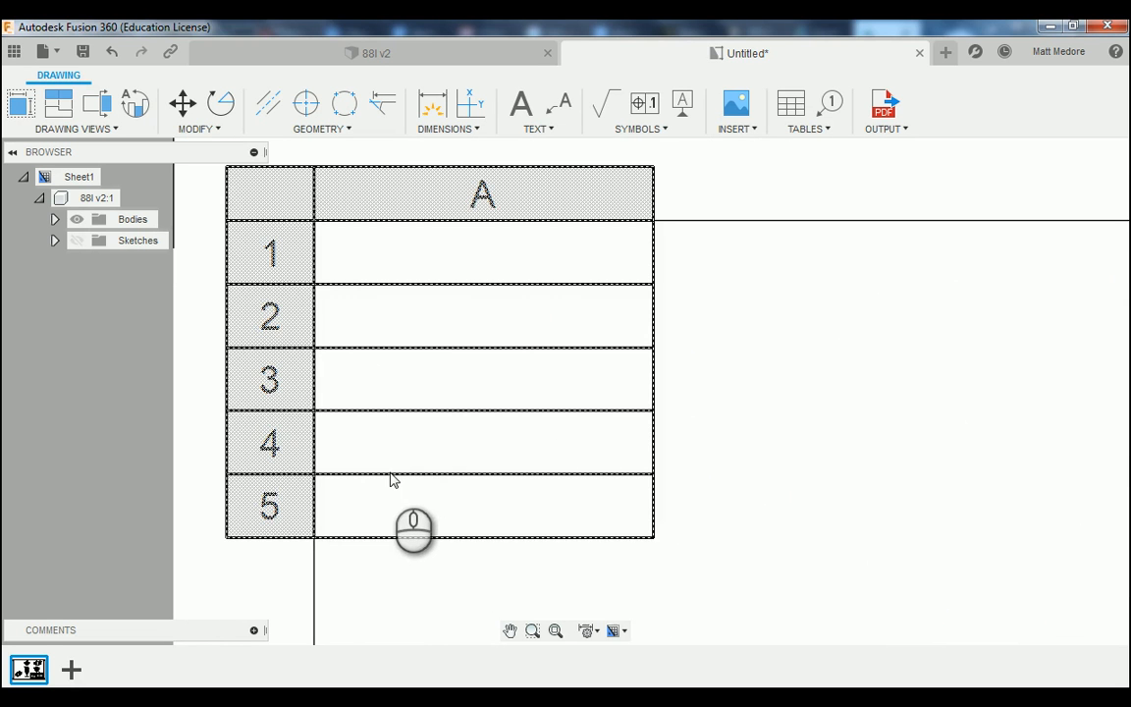
key("Escape")
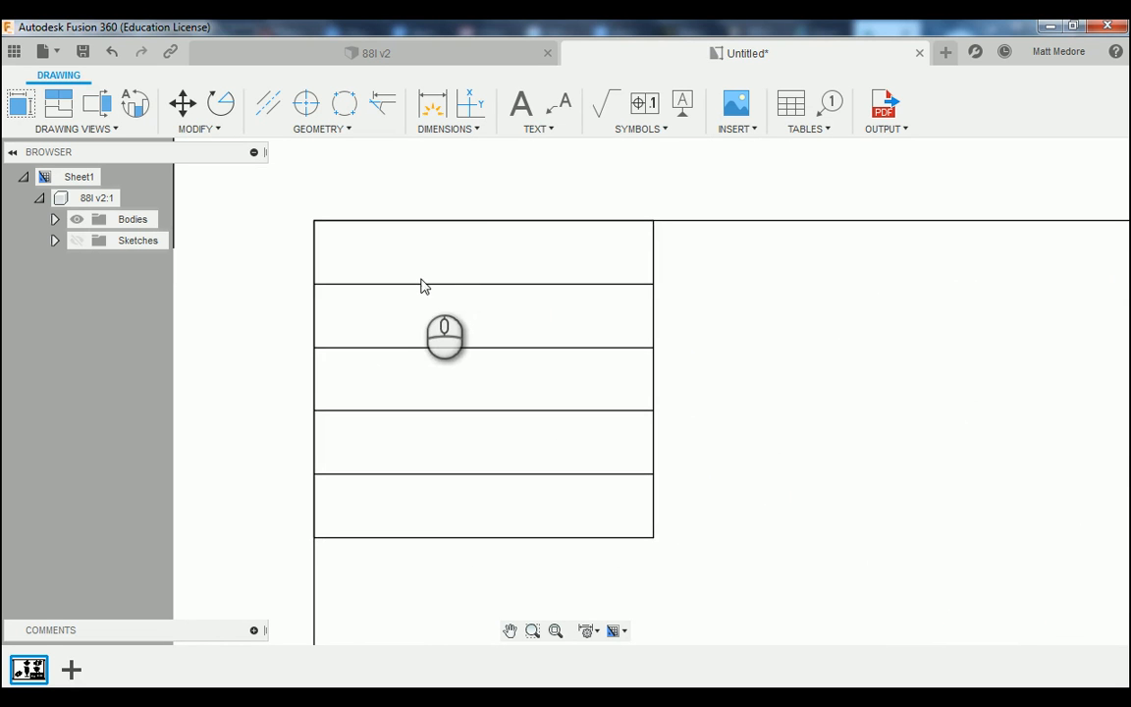
double_click(427, 277)
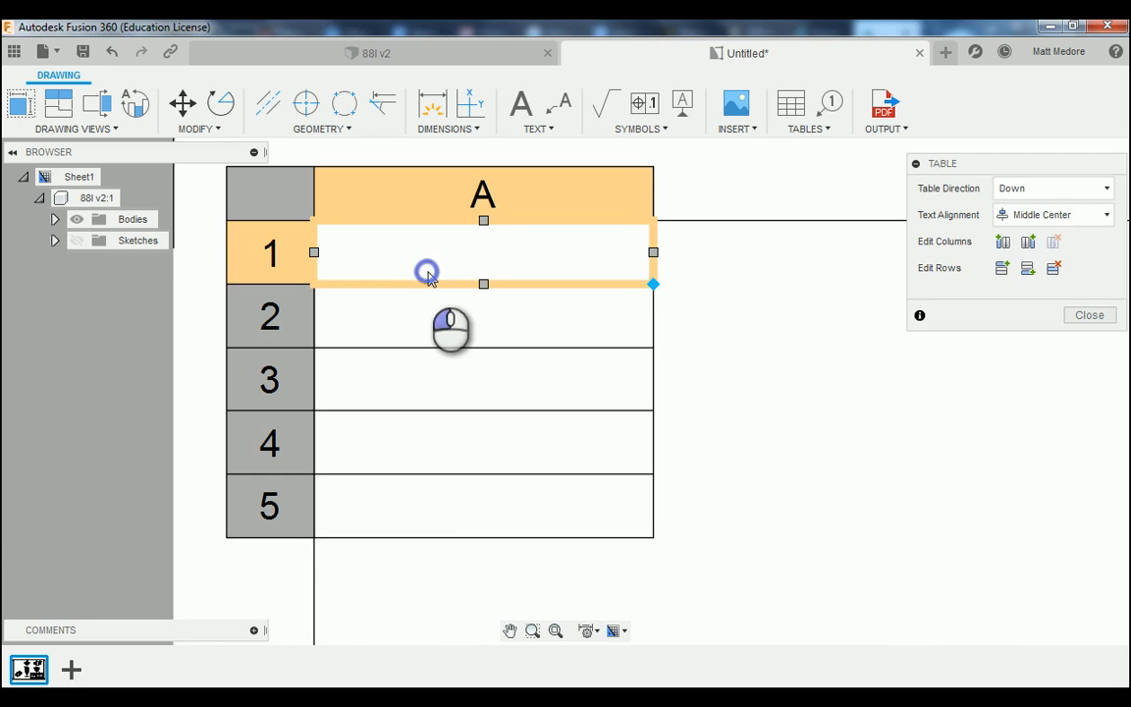
double_click(427, 278)
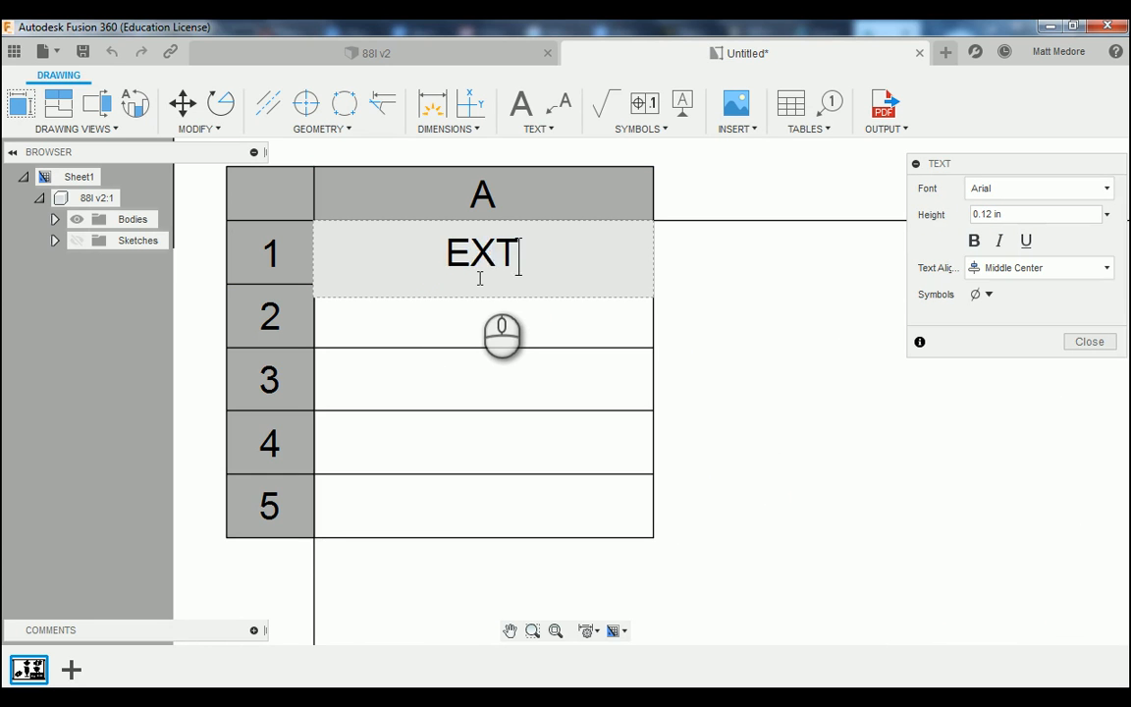
type("EXTERNAL THRE")
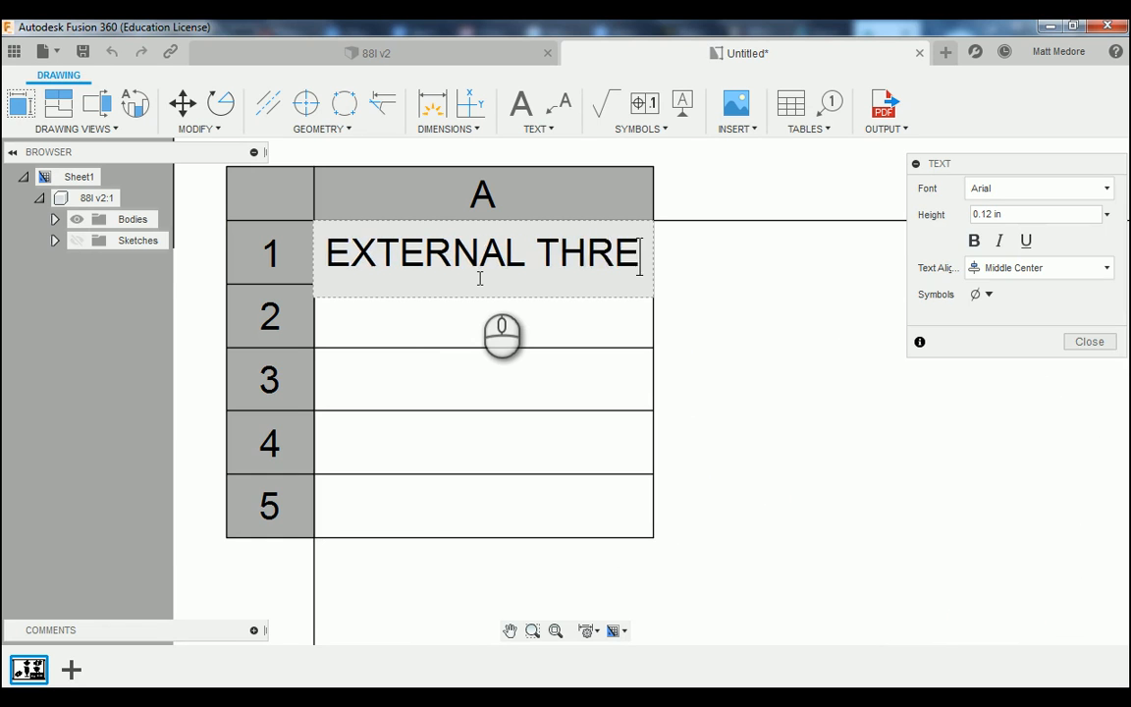
type("AD DAT")
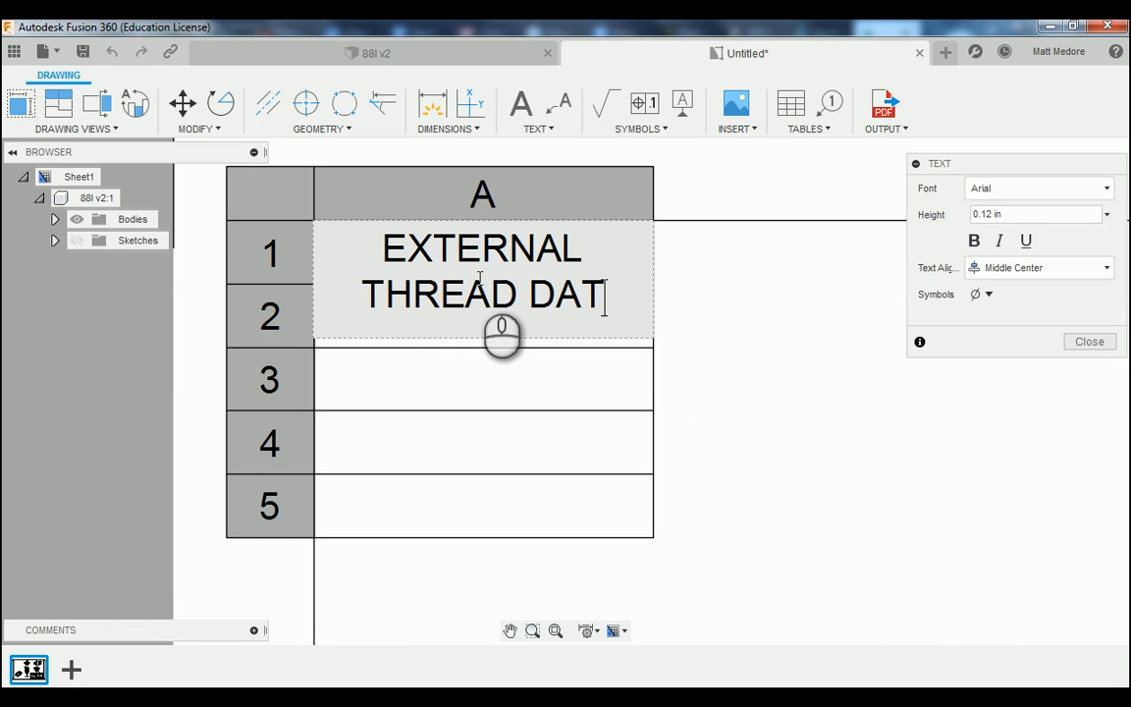
type("A:")
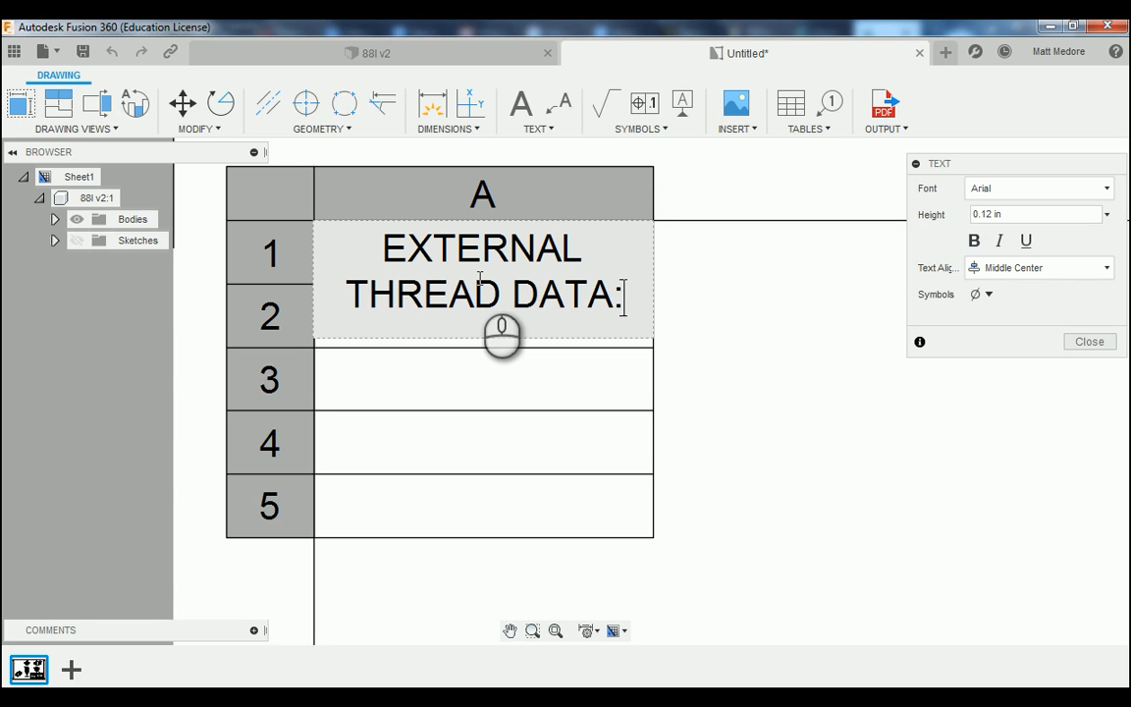
type(" 3/8-16")
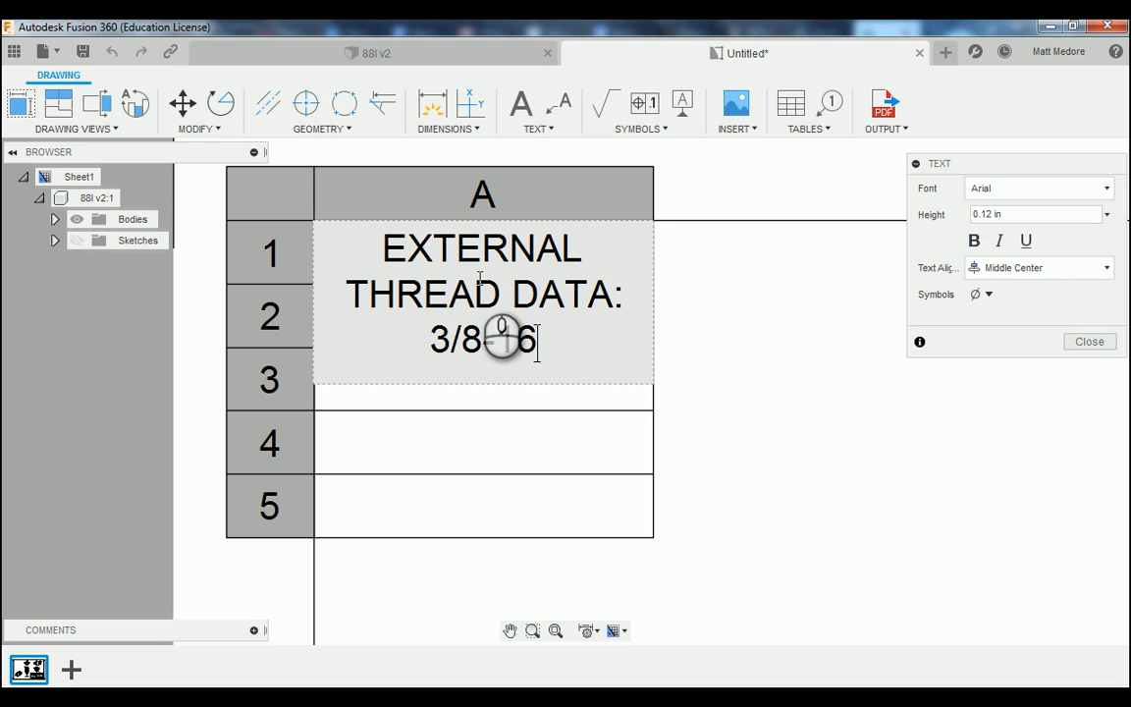
type(" UNC")
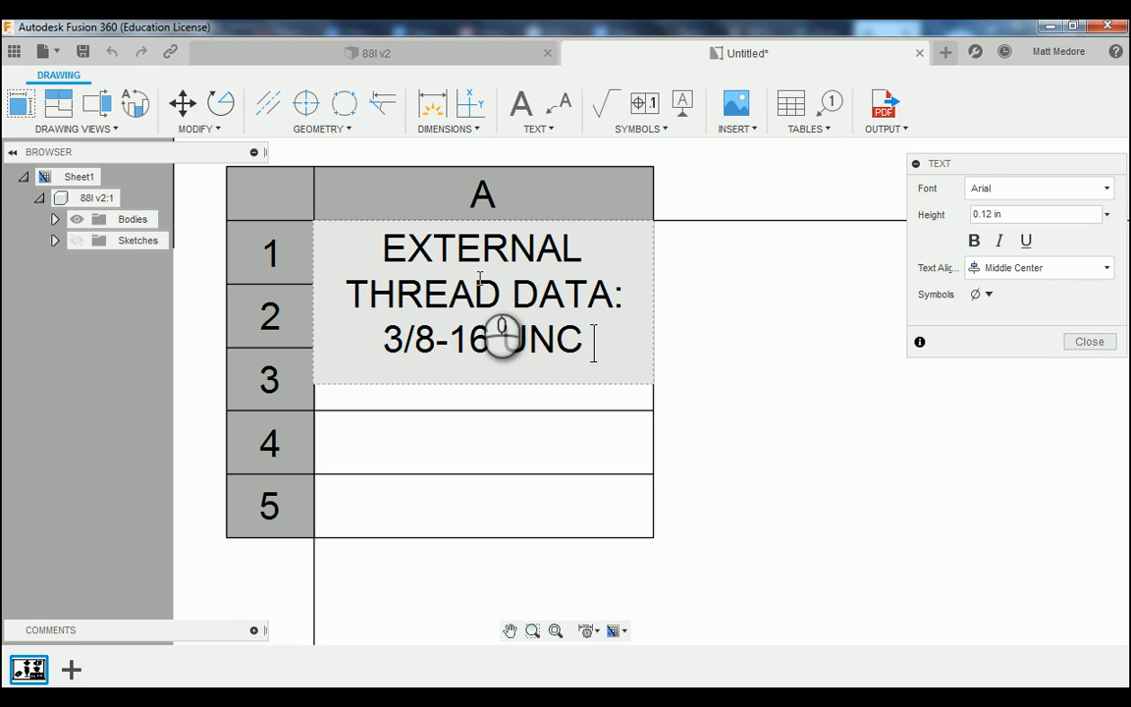
type(" CLASS 2")
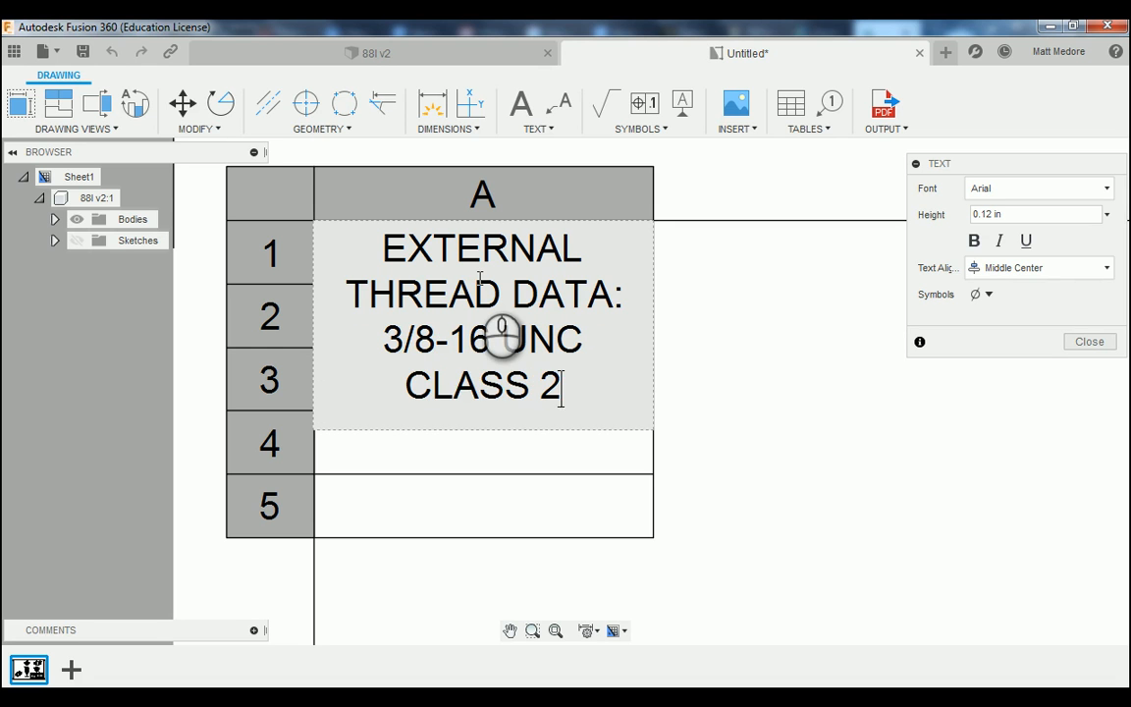
type("A")
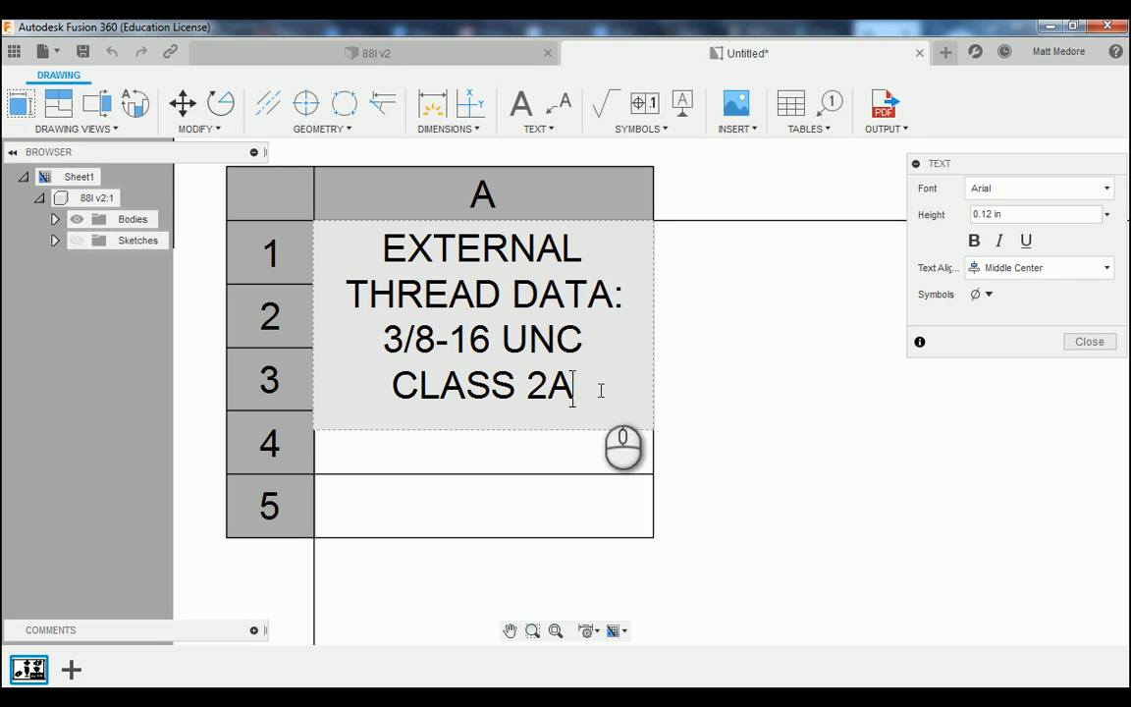
Make the entire heading text in the table's first row bold and finish the text edit.
left_click_drag(601, 390, 357, 230)
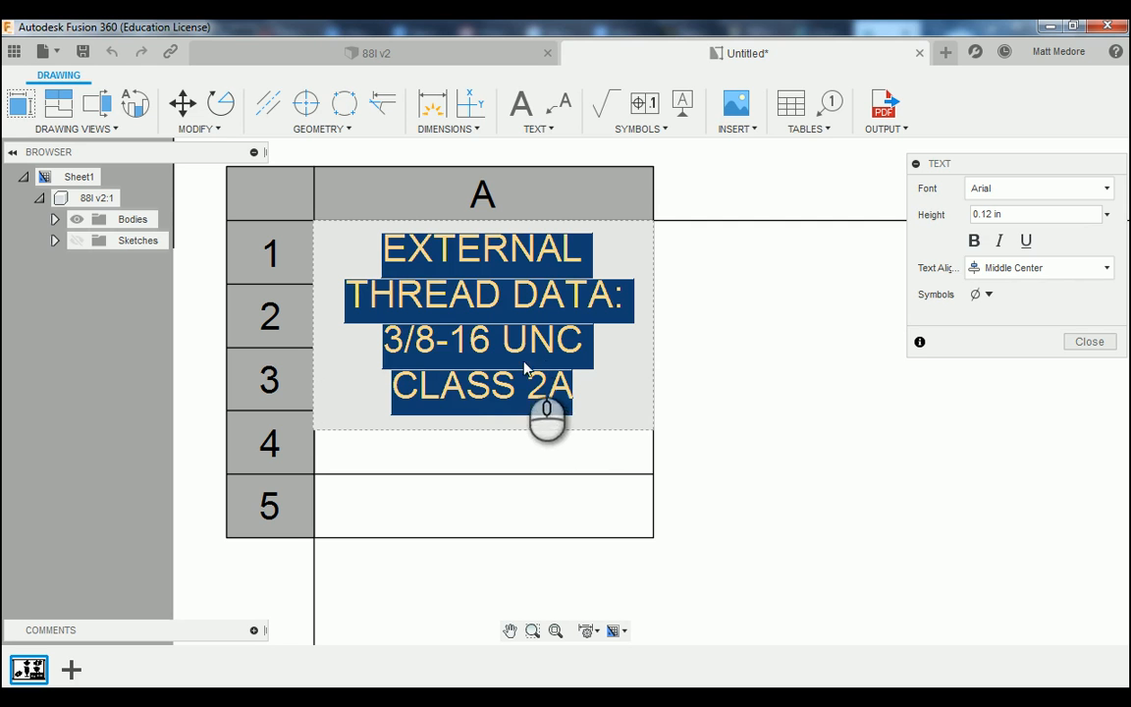
left_click(973, 242)
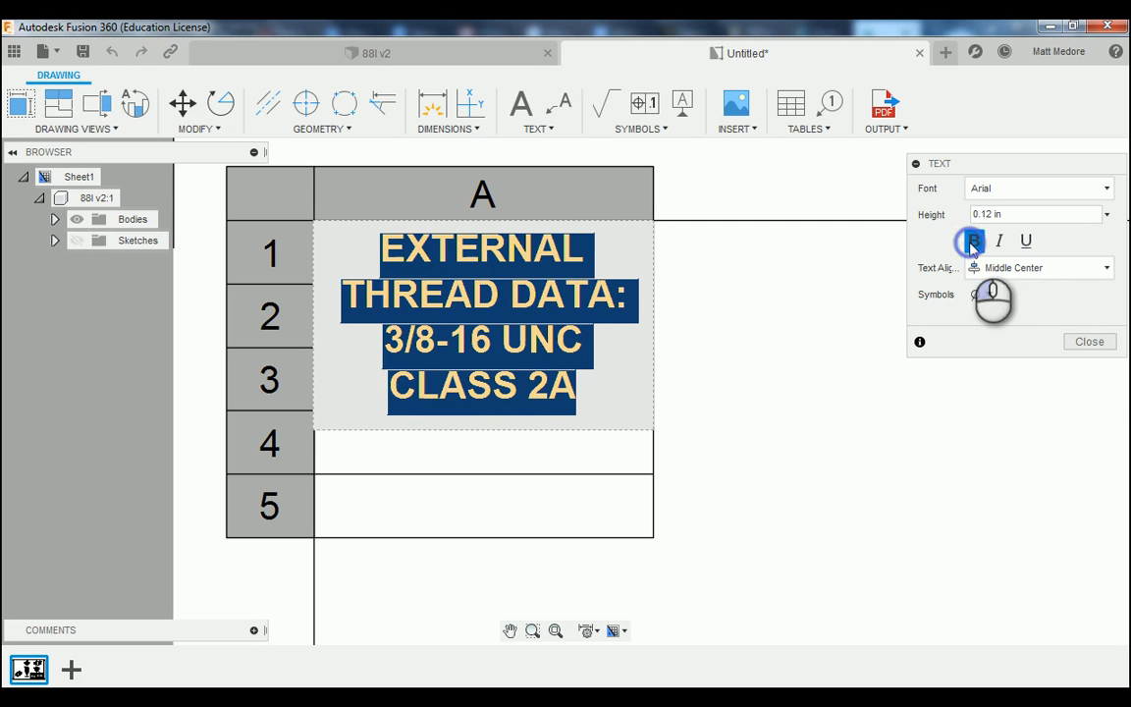
left_click(1089, 343)
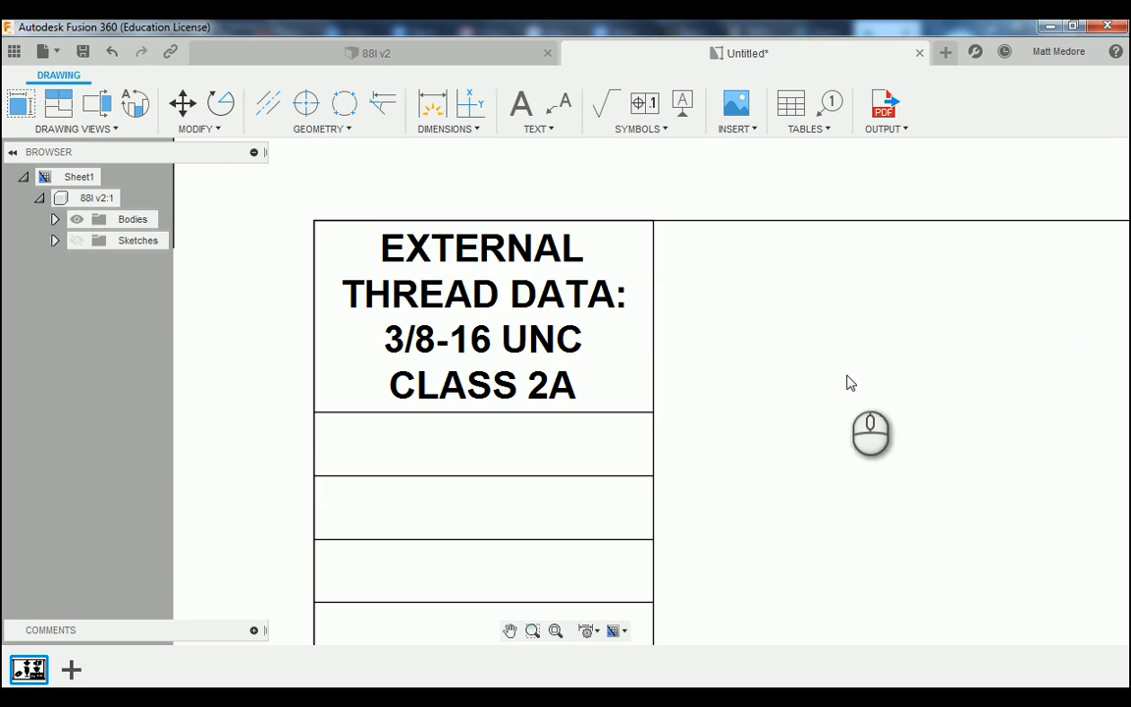
Widen the thread data table's single column by about a third, extending its right edge outward.
scroll(276, 509, "down", 2)
scroll(276, 509, "down", 1)
scroll(561, 453, "up", 3)
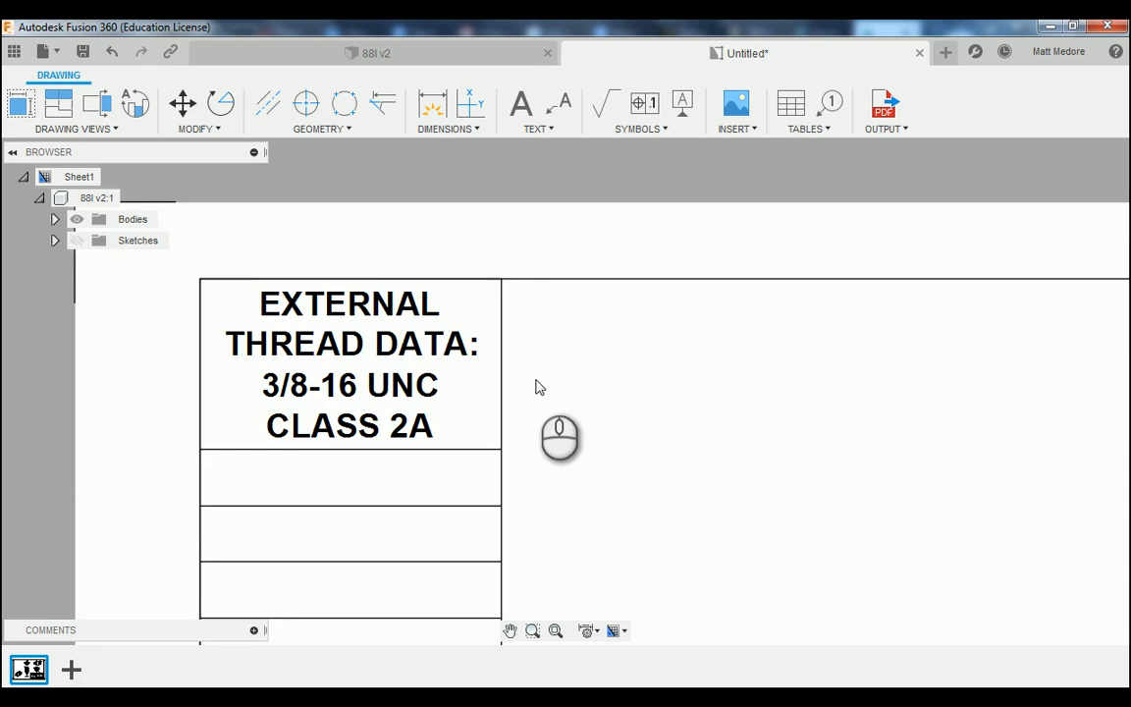
left_click(502, 366)
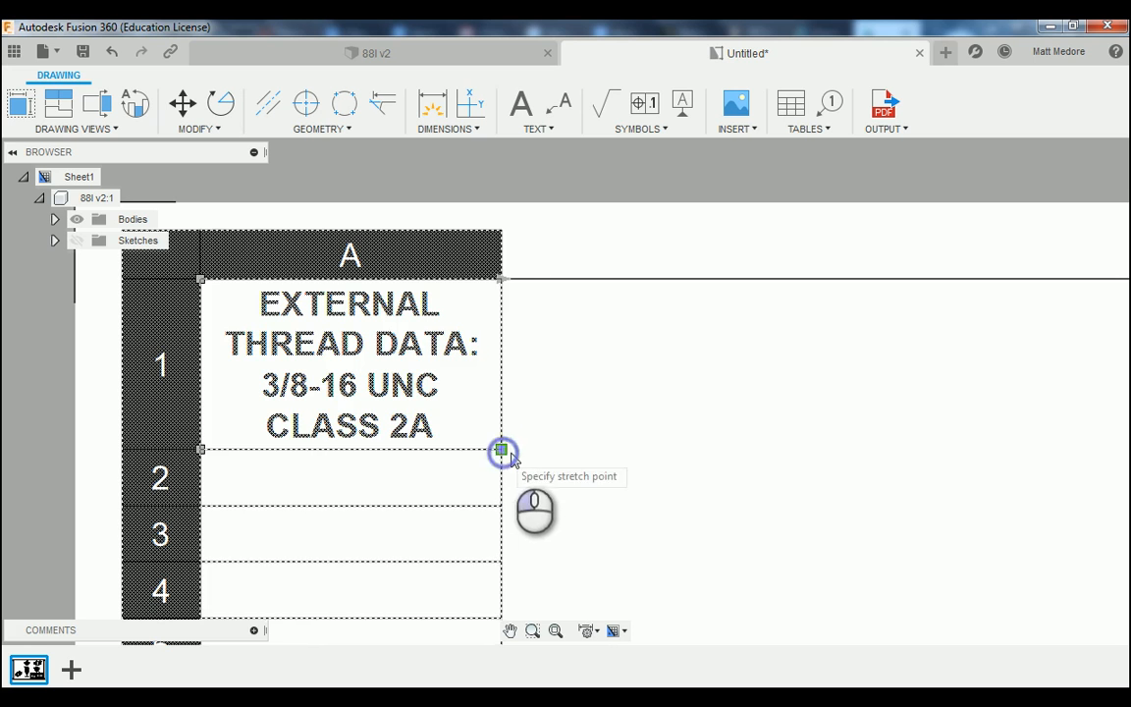
left_click_drag(503, 452, 600, 451)
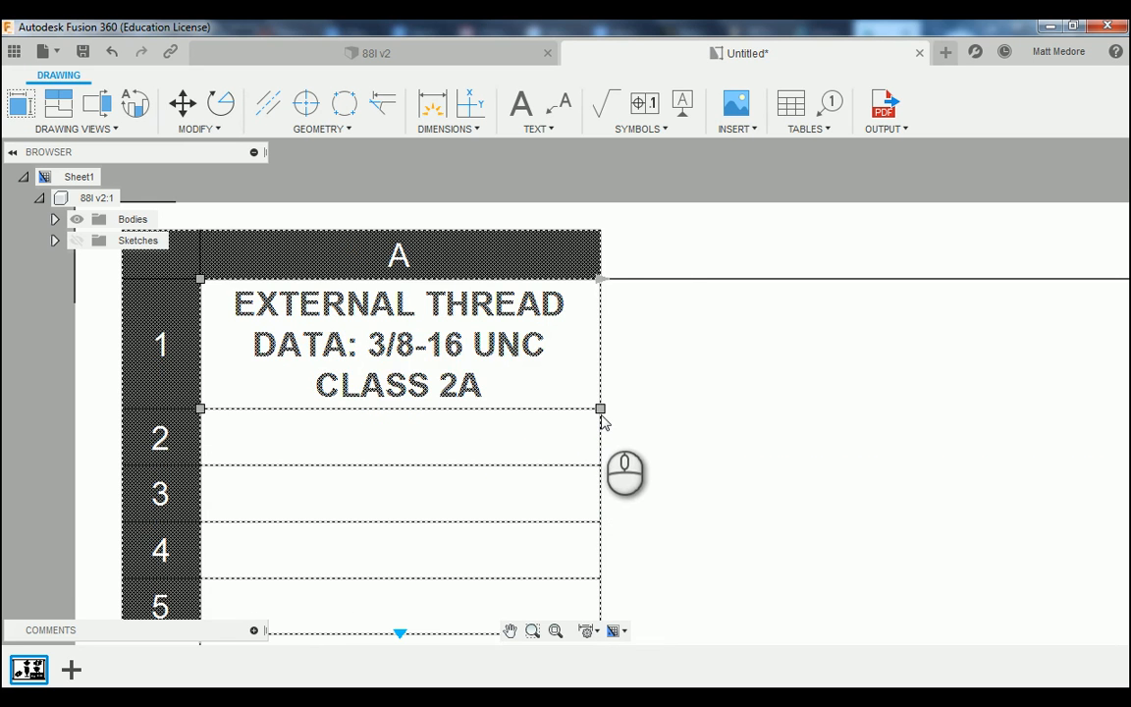
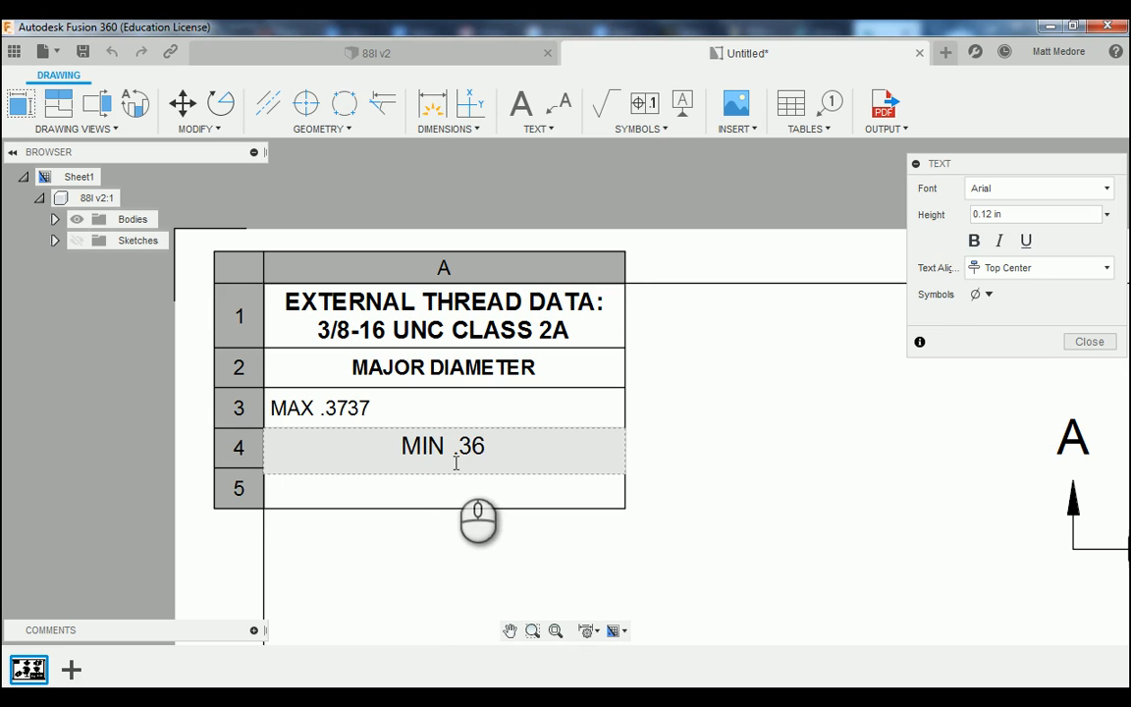
Complete the row 4 entry as "MIN .3643", set its text height to 0.10 in and align it Middle Left.
type("43")
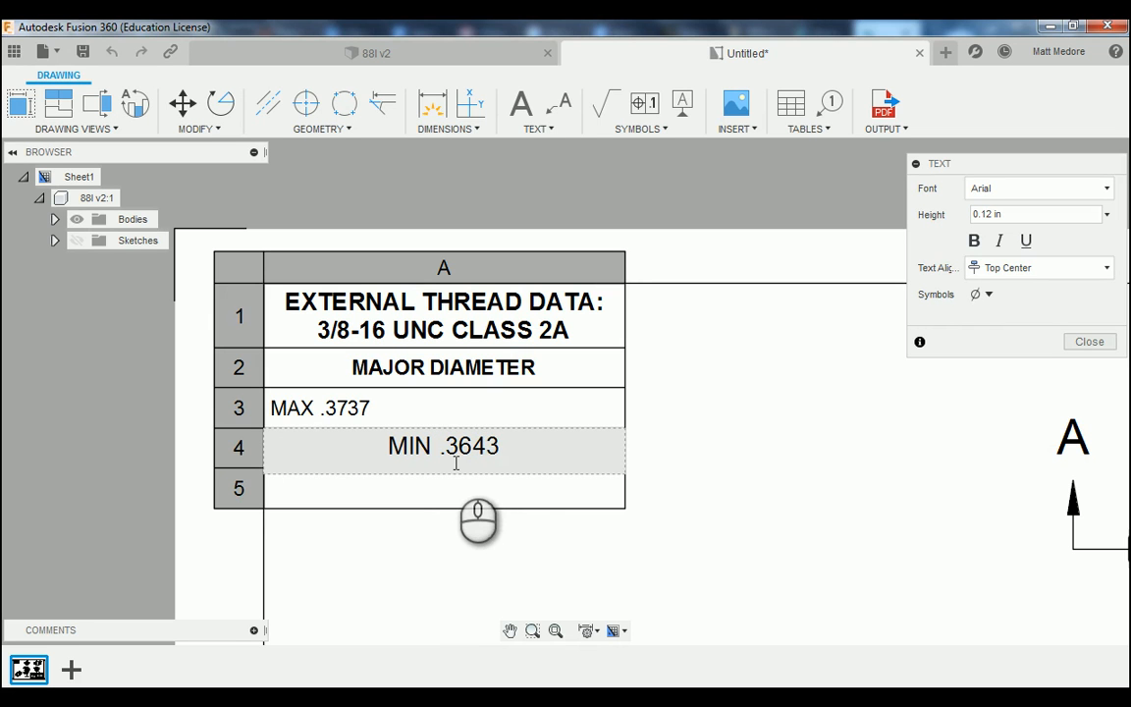
left_click_drag(503, 449, 343, 454)
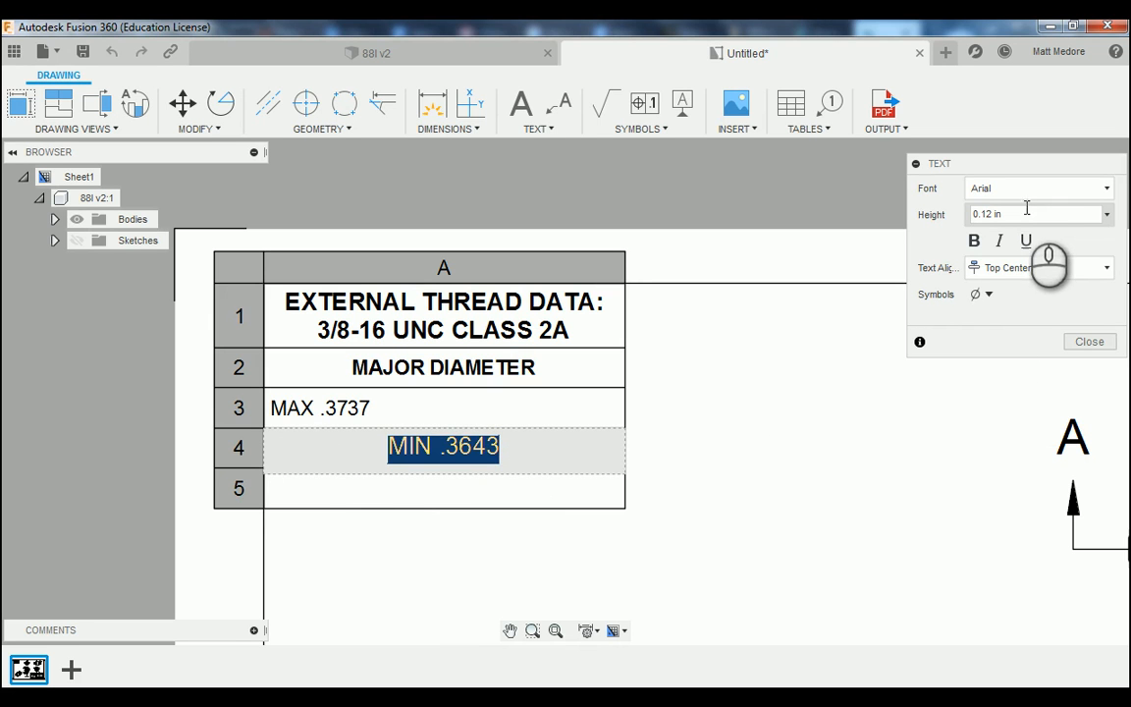
left_click_drag(1027, 214, 989, 224)
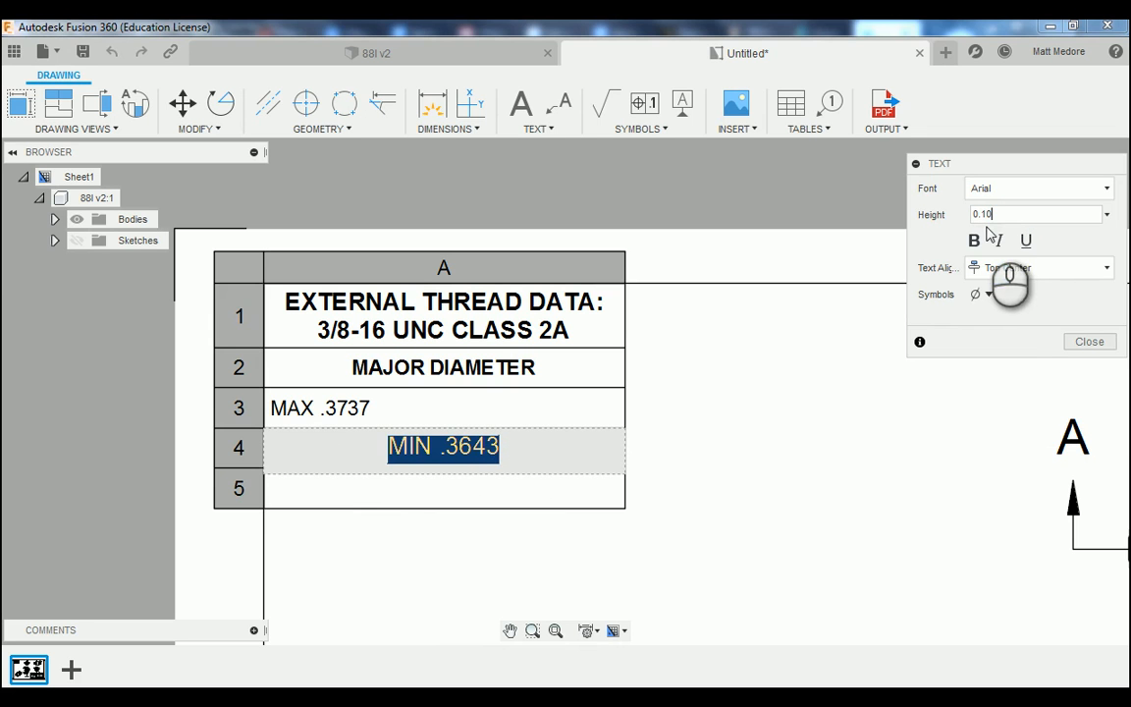
left_click(1006, 268)
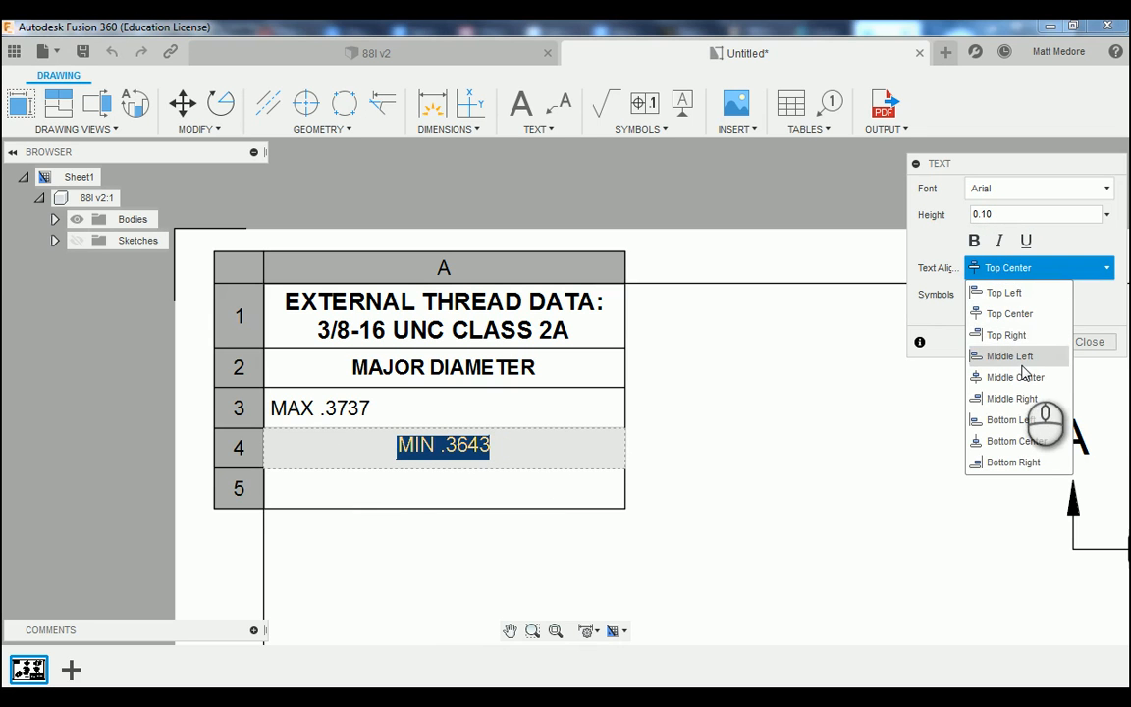
left_click(1019, 357)
left_click(1089, 342)
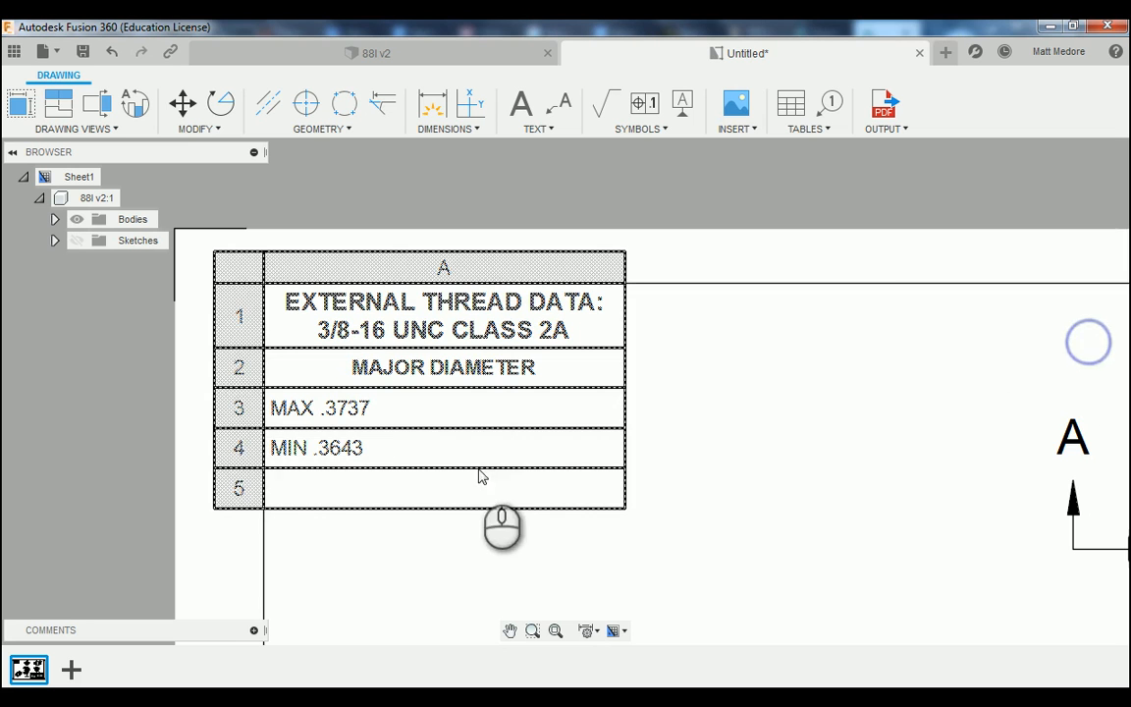
Enter "MEAN .3690" in row 5 with a text height of 0.10 in and Middle Left alignment.
double_click(340, 487)
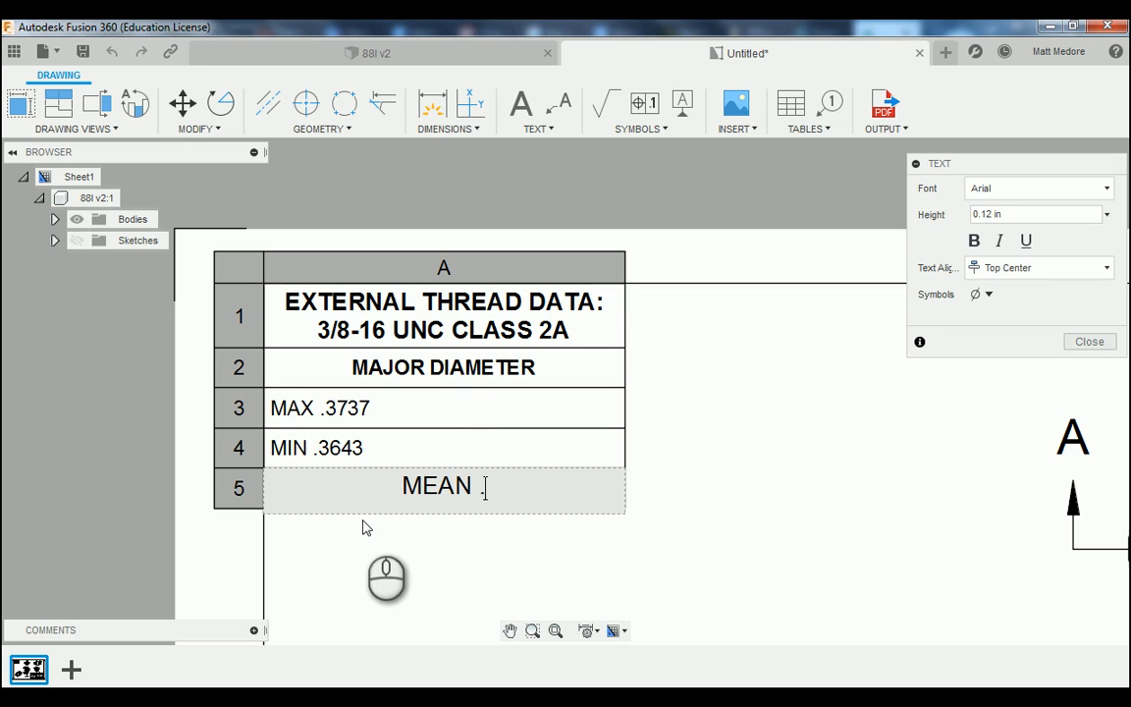
type("MEAN .36")
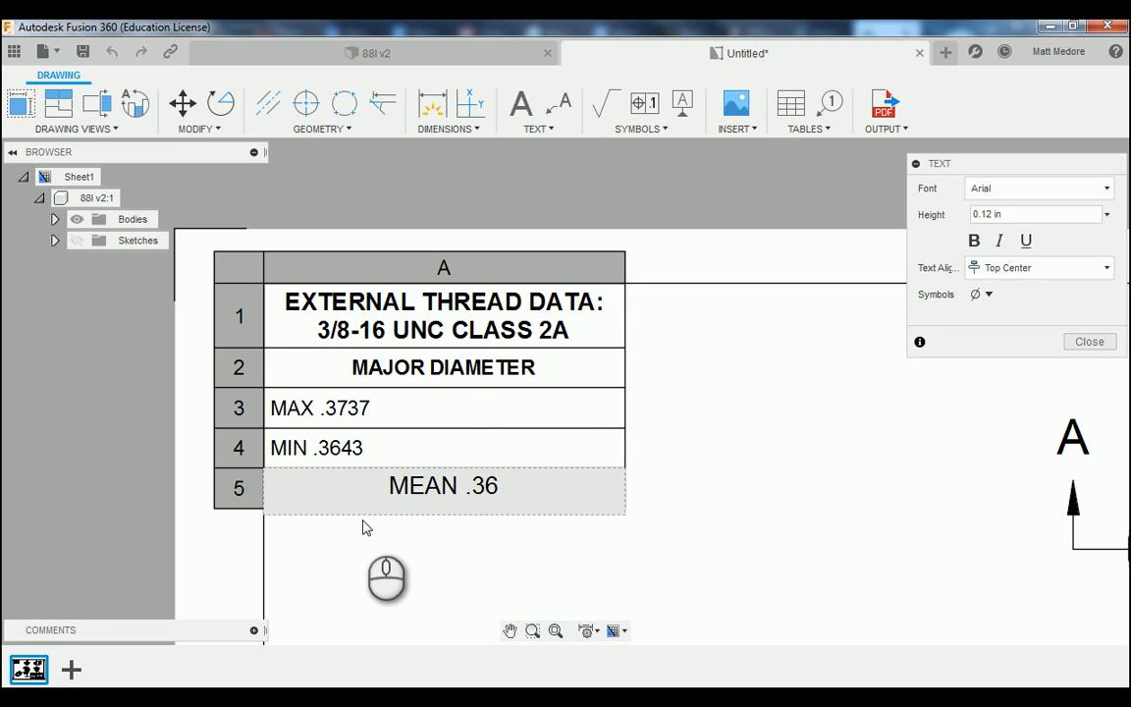
type("90")
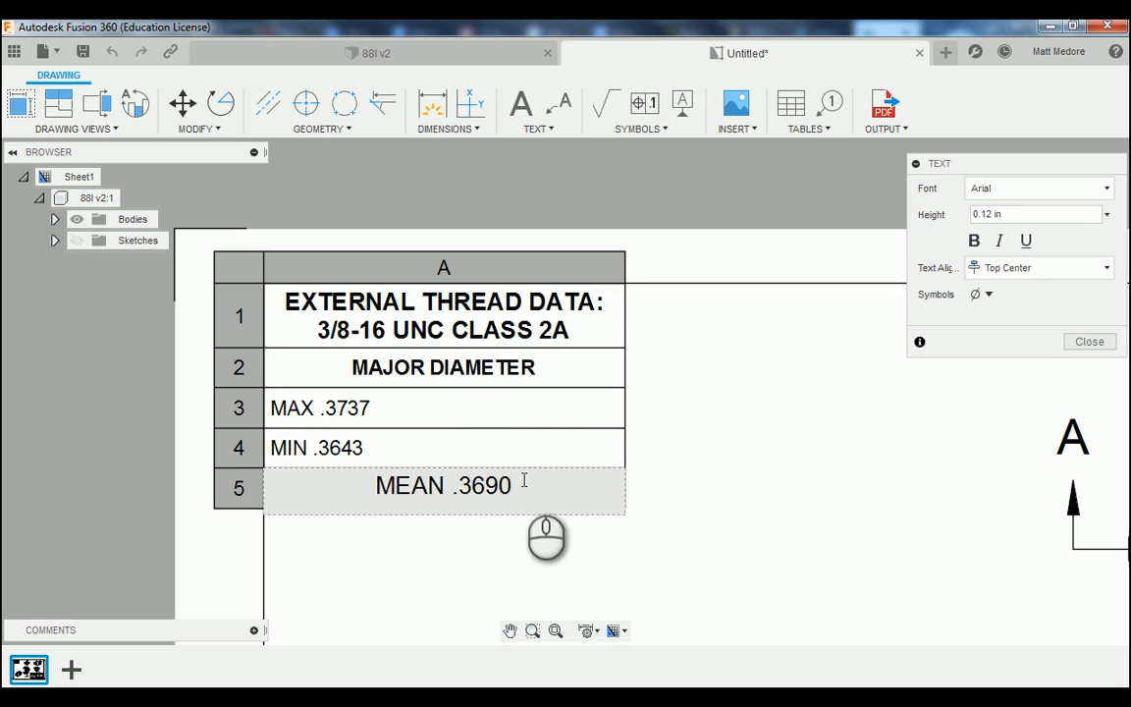
left_click_drag(524, 480, 336, 486)
left_click_drag(1028, 216, 989, 231)
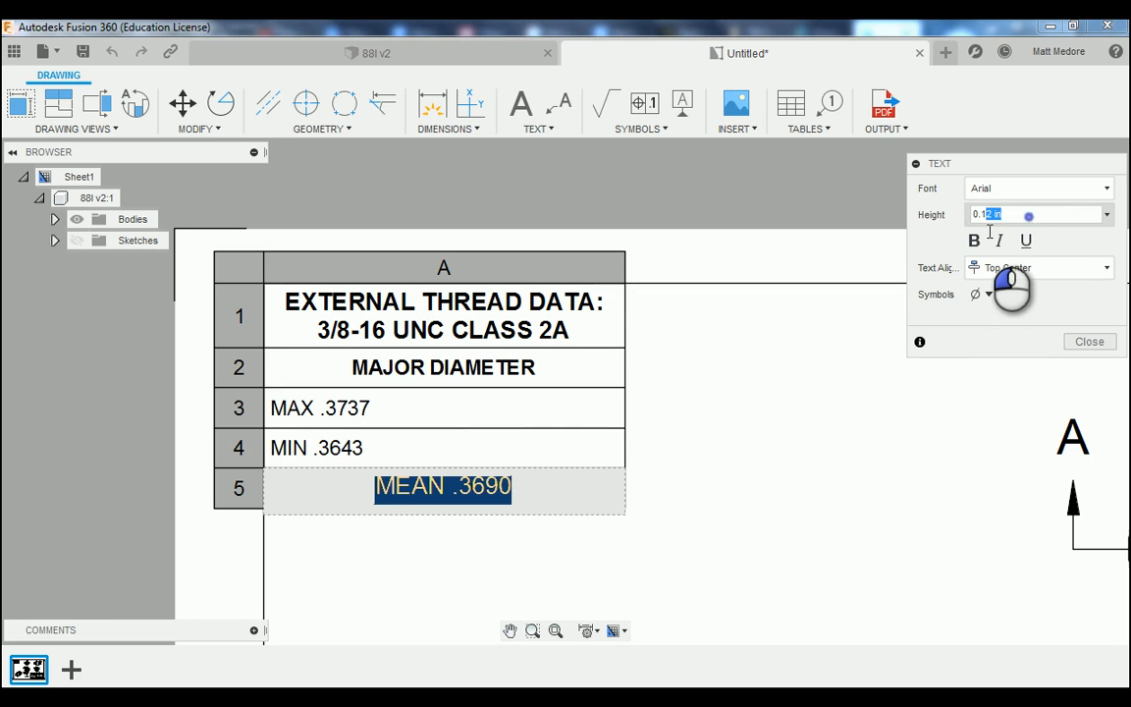
type("0.10")
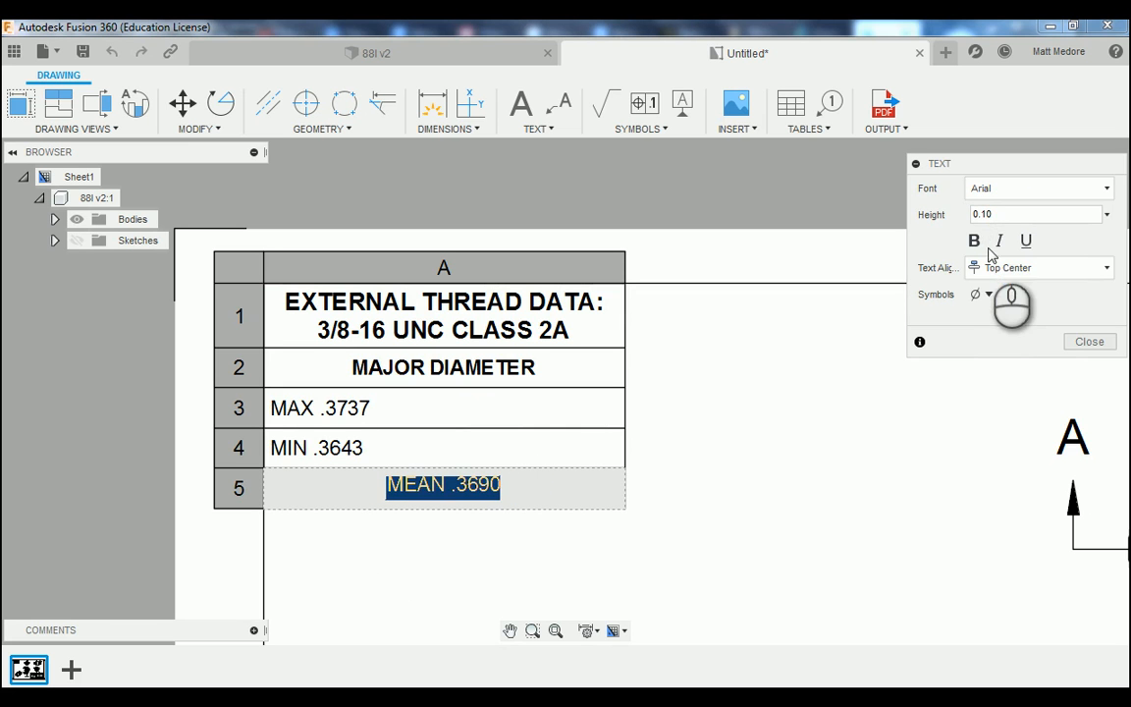
left_click(991, 267)
left_click(1011, 356)
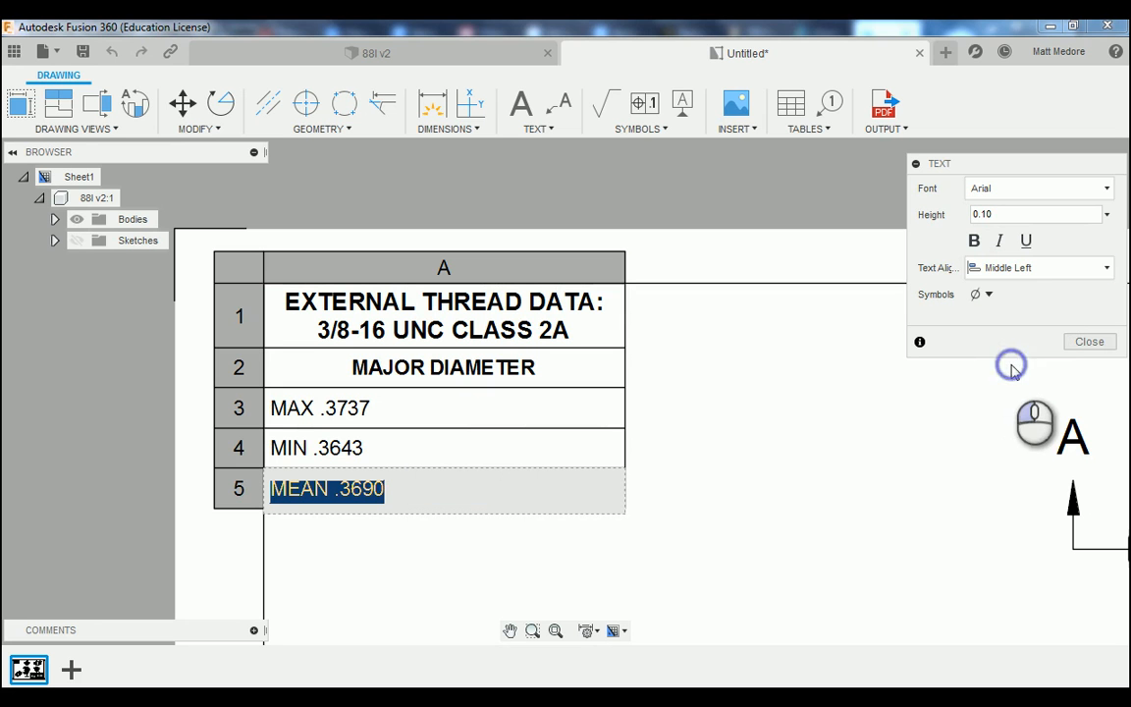
left_click(1083, 342)
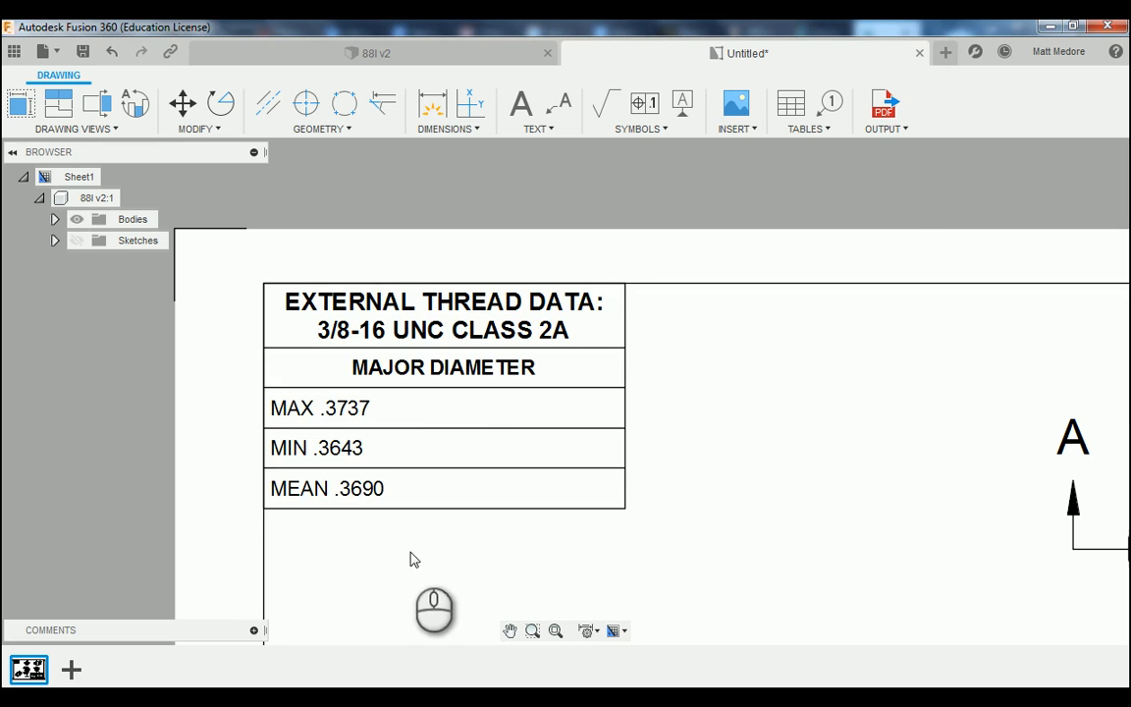
Add row 6 below the MEAN entry with the text "PITCH DIAMETER", and append an empty row 7.
double_click(468, 496)
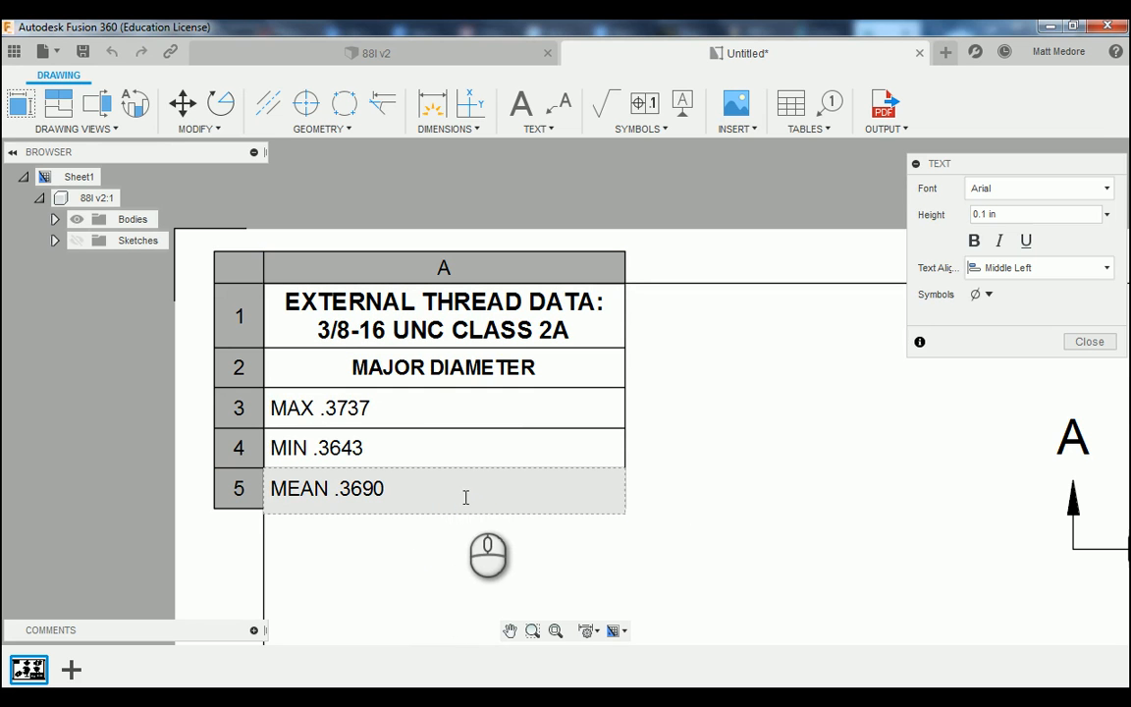
key("Tab")
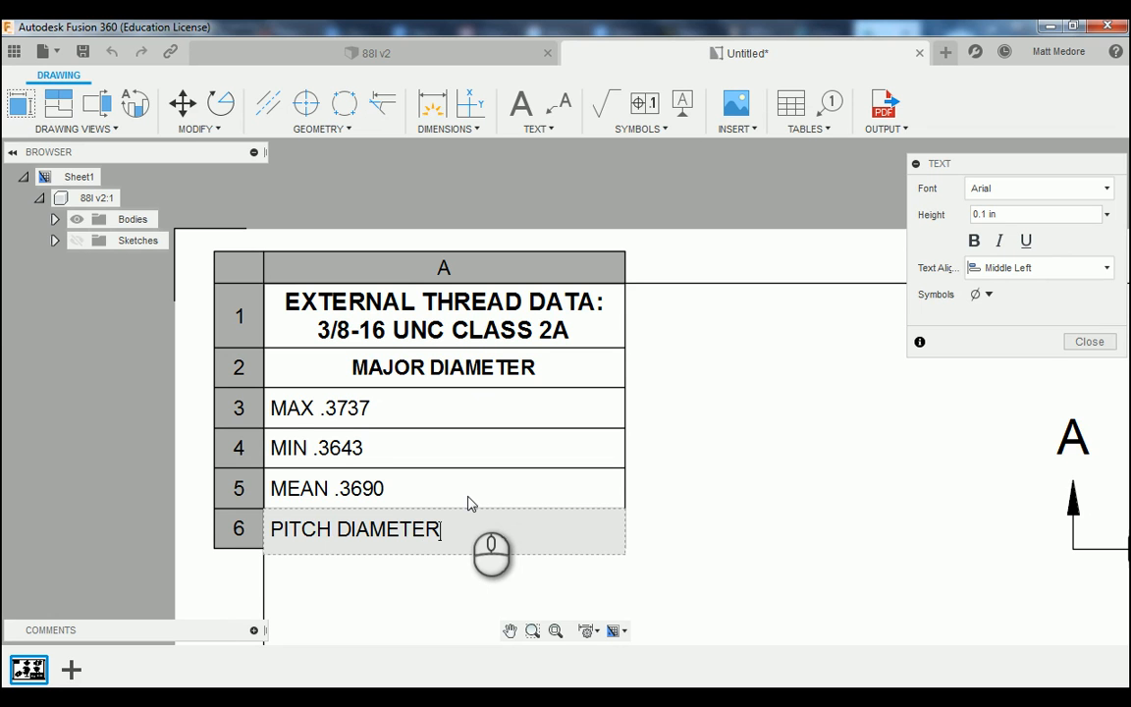
key("Tab")
Align the "PITCH DIAMETER" subheading Middle Center, make it bold and finish the text edit.
left_click(451, 530)
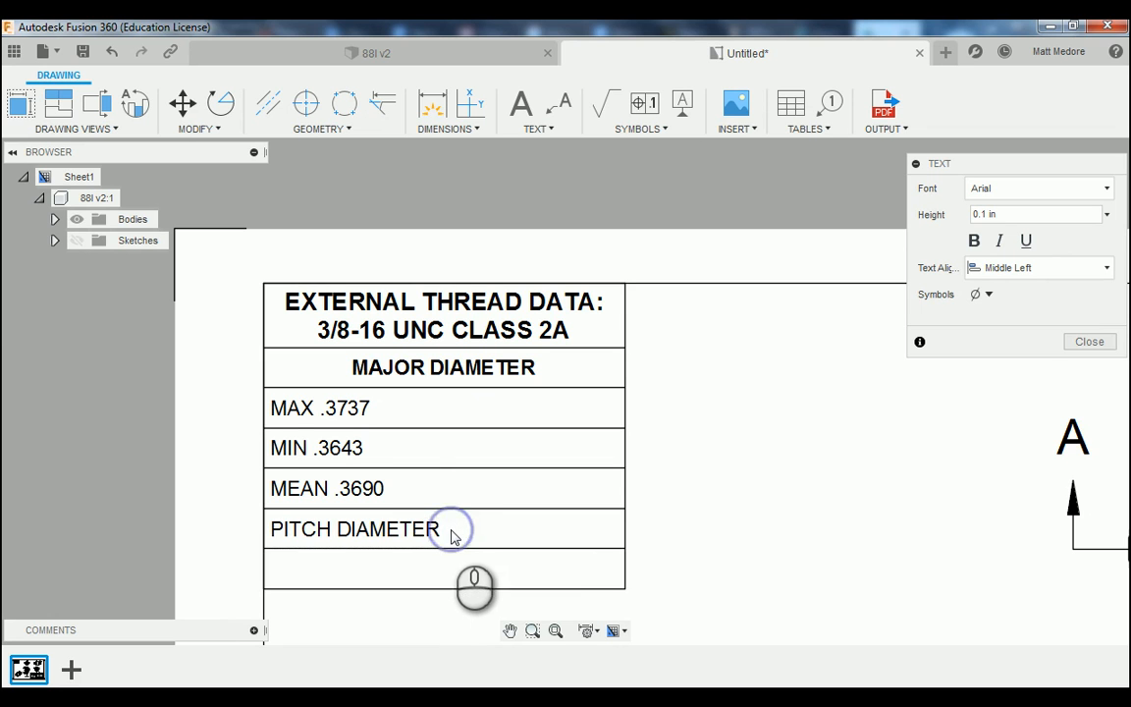
left_click_drag(452, 530, 286, 543)
double_click(485, 530)
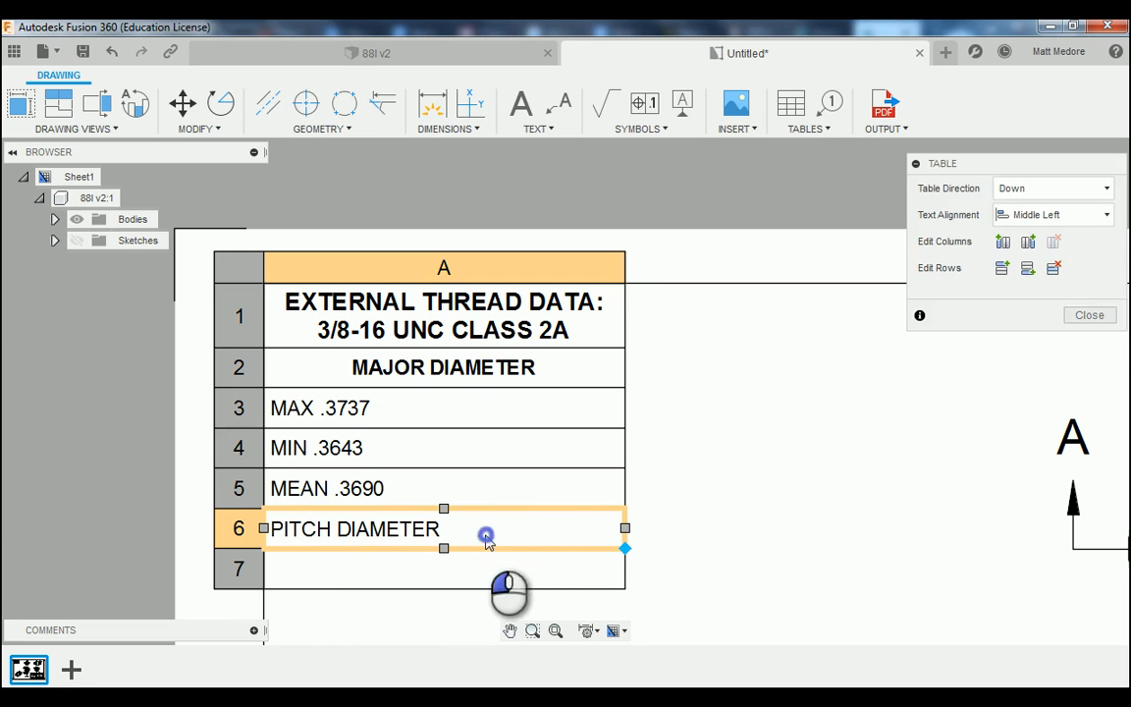
left_click_drag(471, 530, 257, 539)
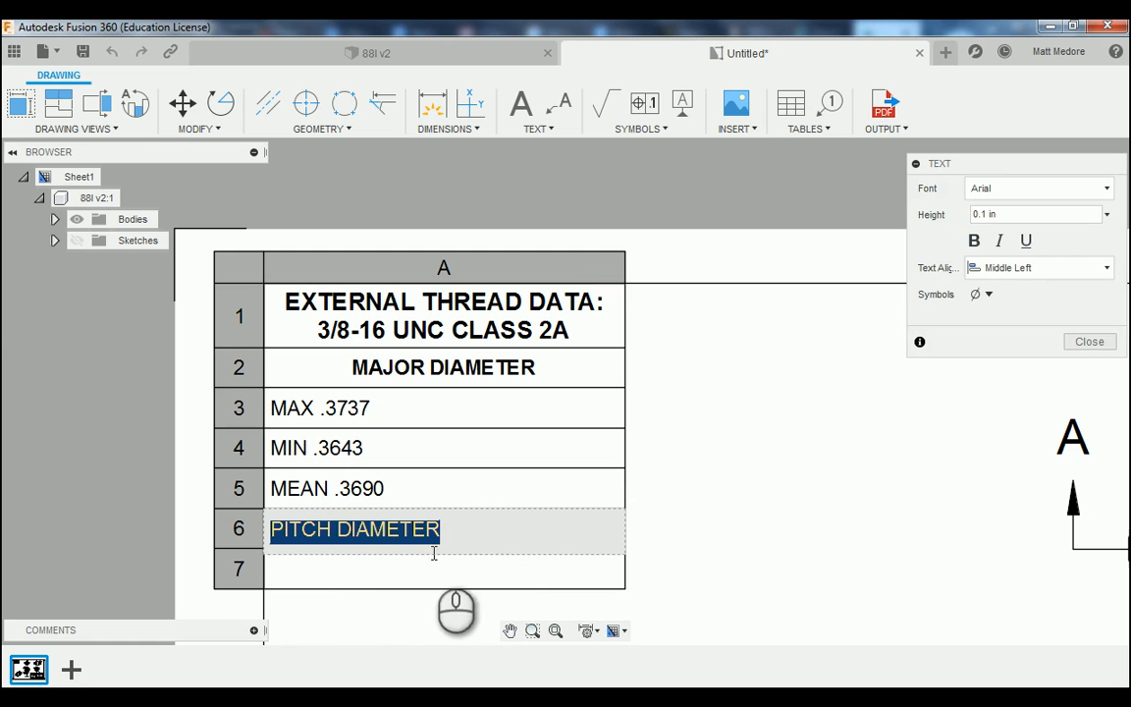
left_click(1108, 270)
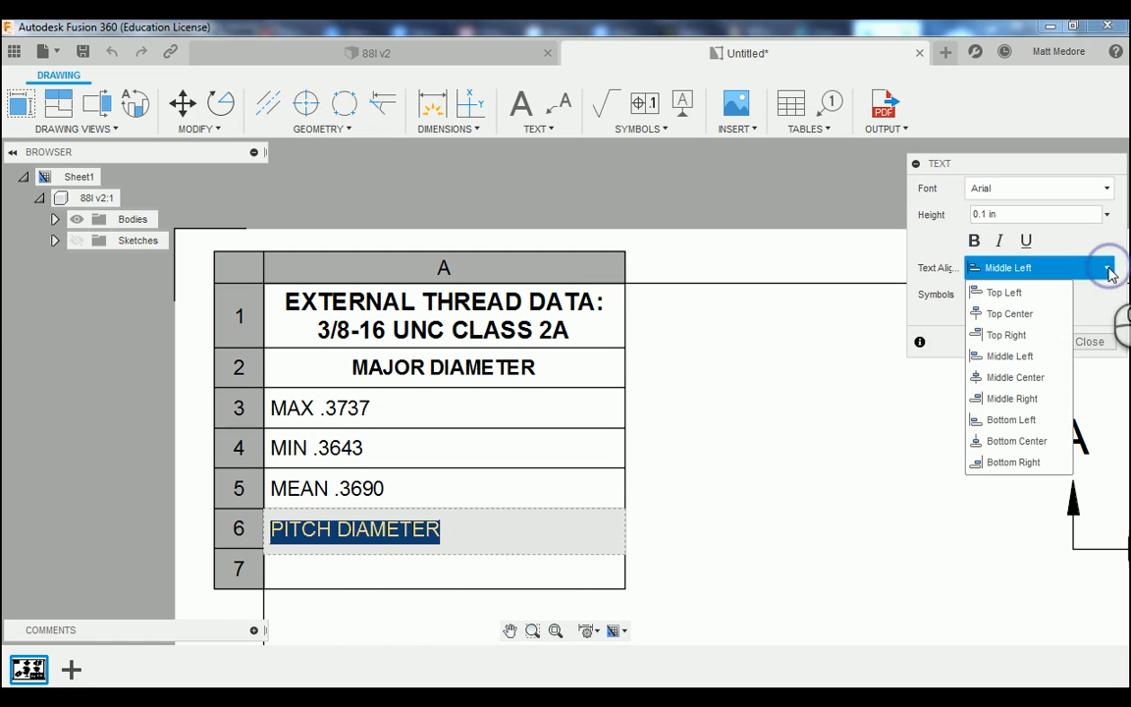
left_click(1025, 379)
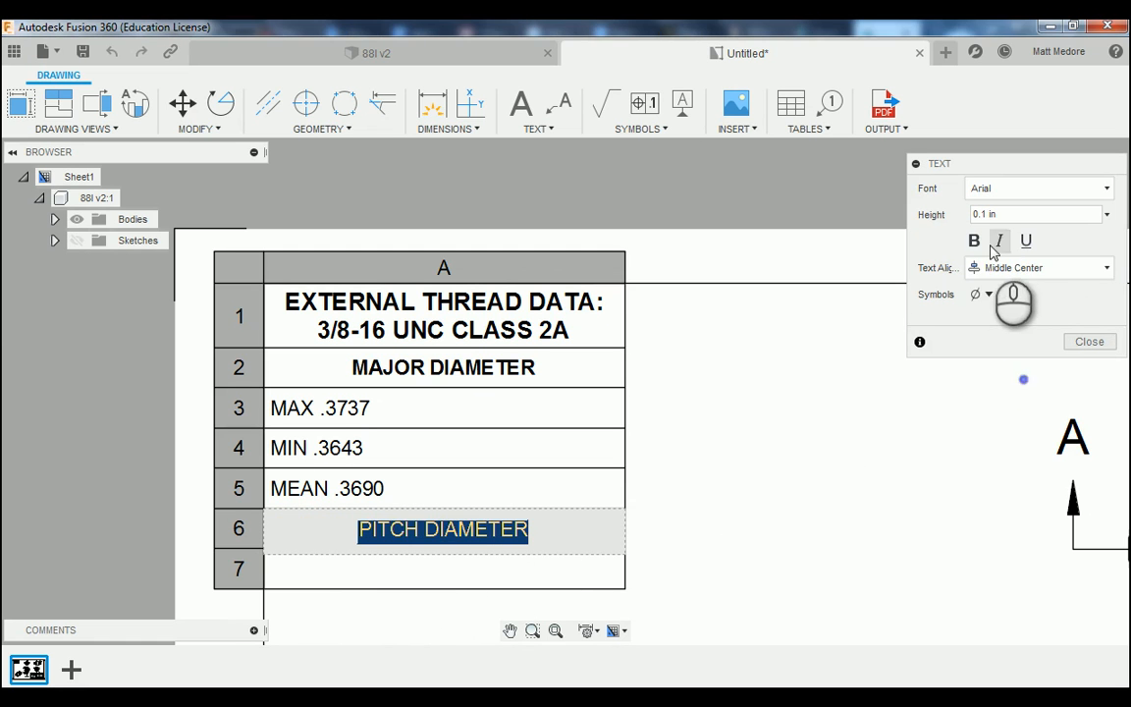
left_click(973, 240)
left_click(414, 579)
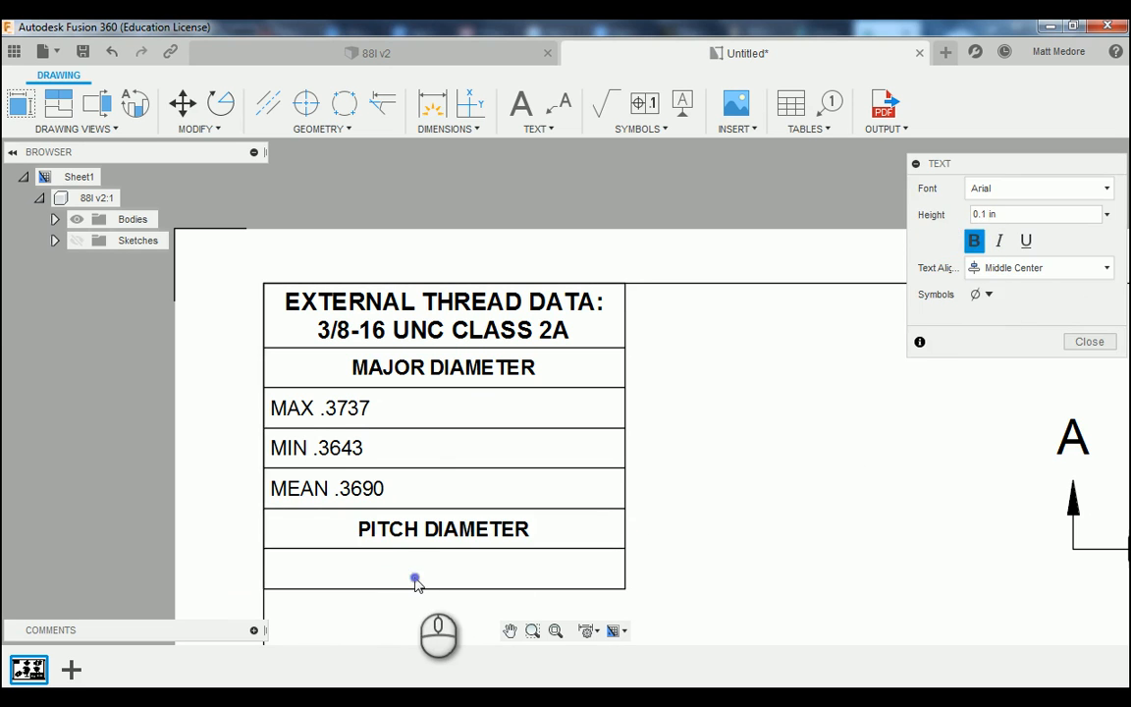
Enter "MAX .3331" in row 7 with a text height of 0.10 in.
left_click(416, 578)
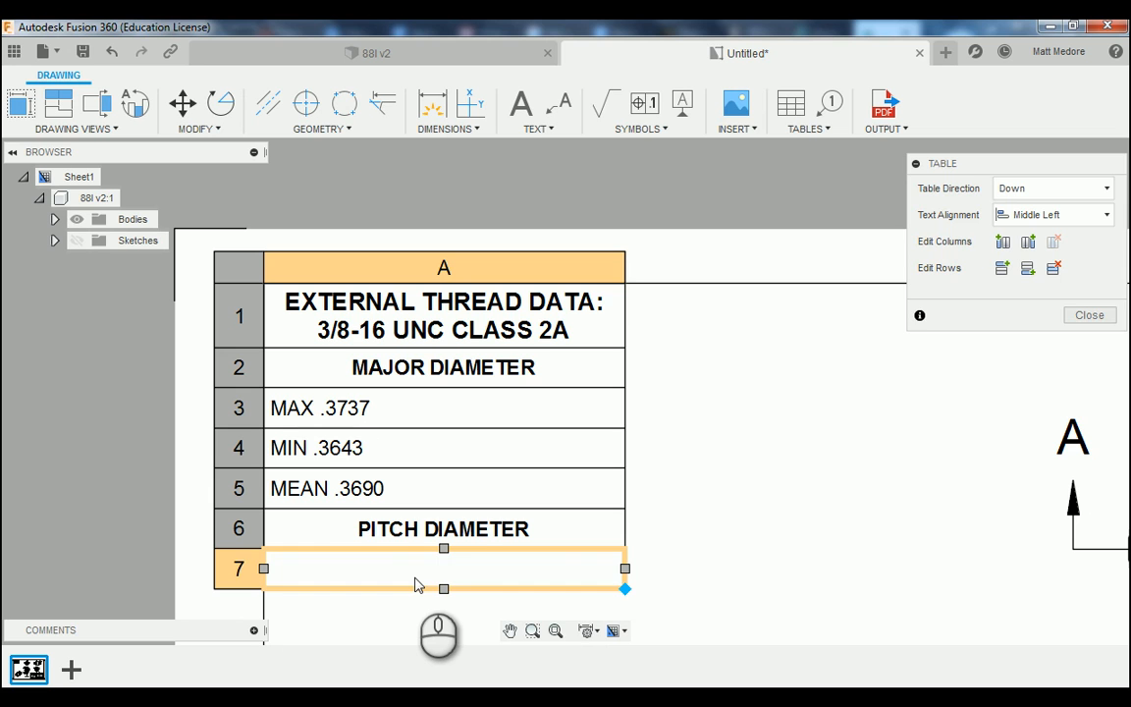
double_click(415, 580)
type("MAX .3331")
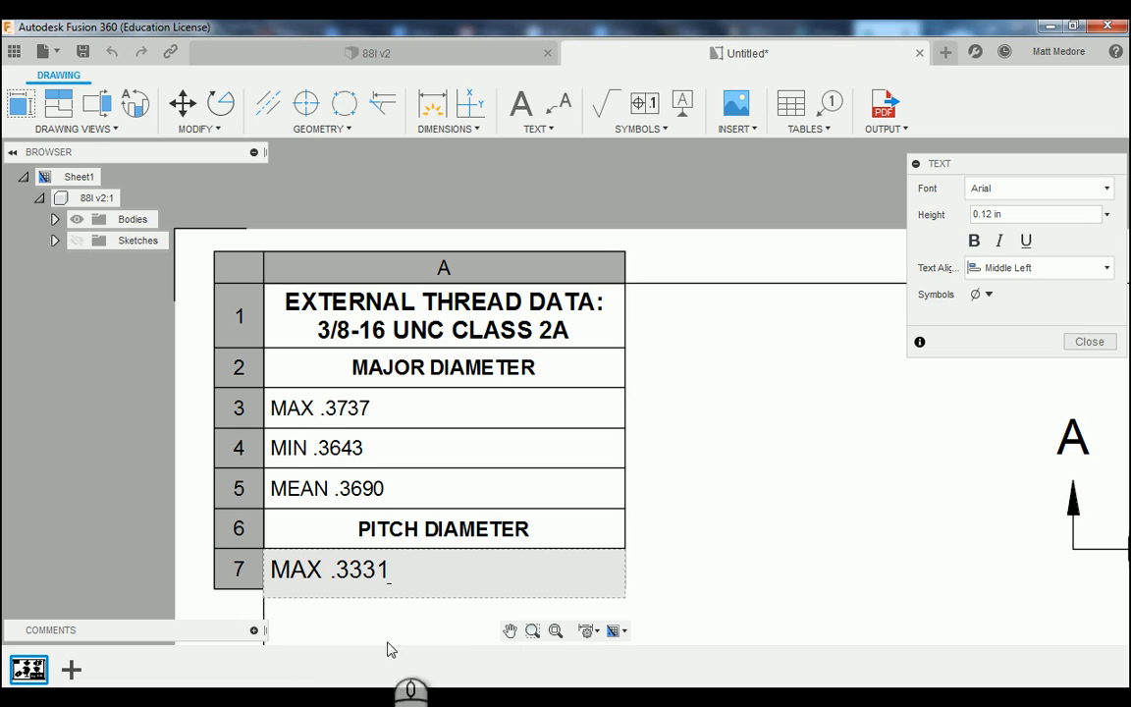
left_click_drag(421, 570, 261, 586)
left_click_drag(1018, 217, 984, 222)
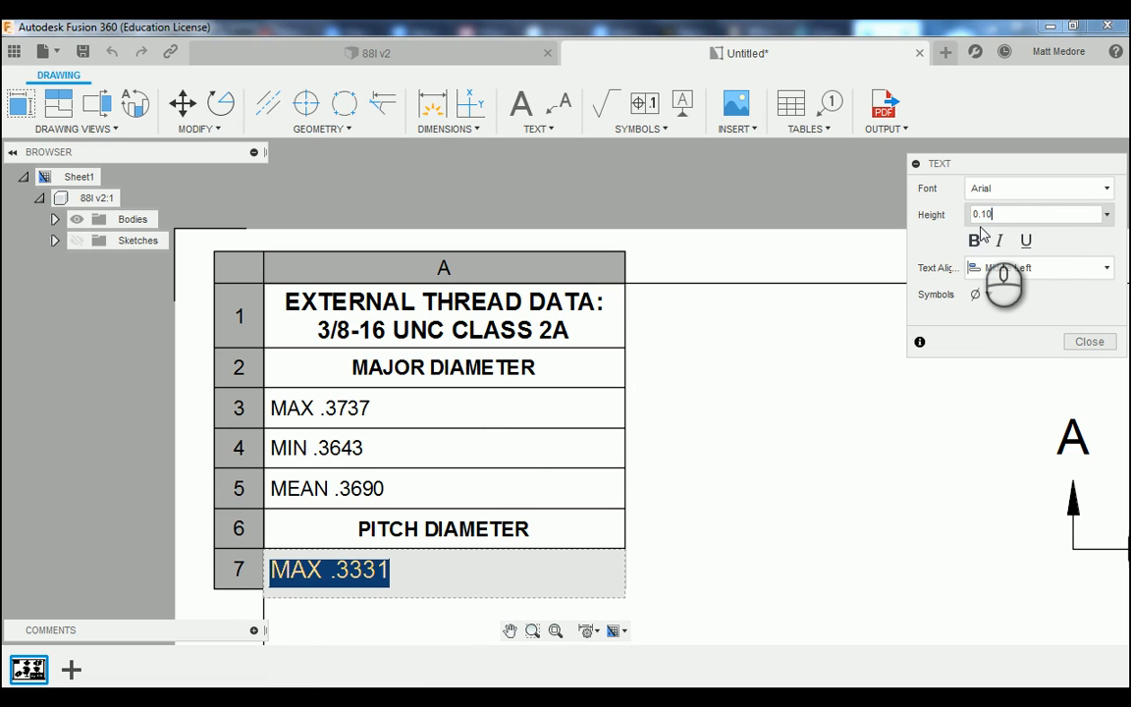
type("0")
key("Return")
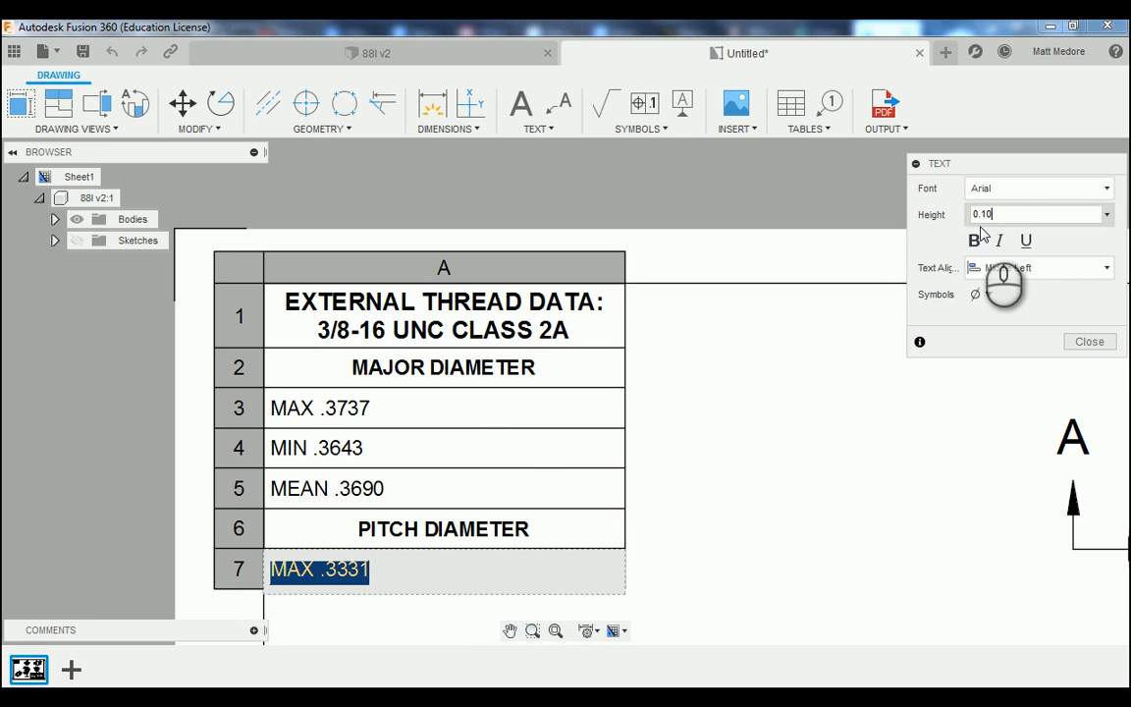
key("Return")
scroll(487, 275, "down", 1)
scroll(501, 334, "up", 2)
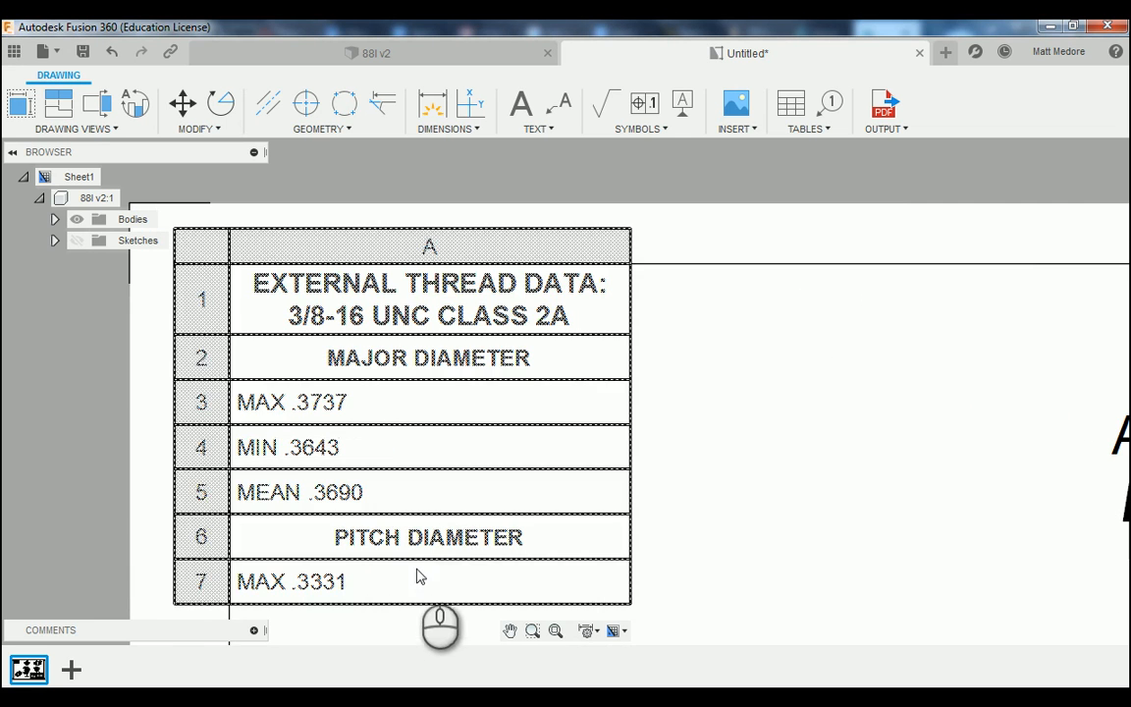
Add row 8 below the pitch diameter maximum and enter "MIN .3287" in it.
double_click(395, 584)
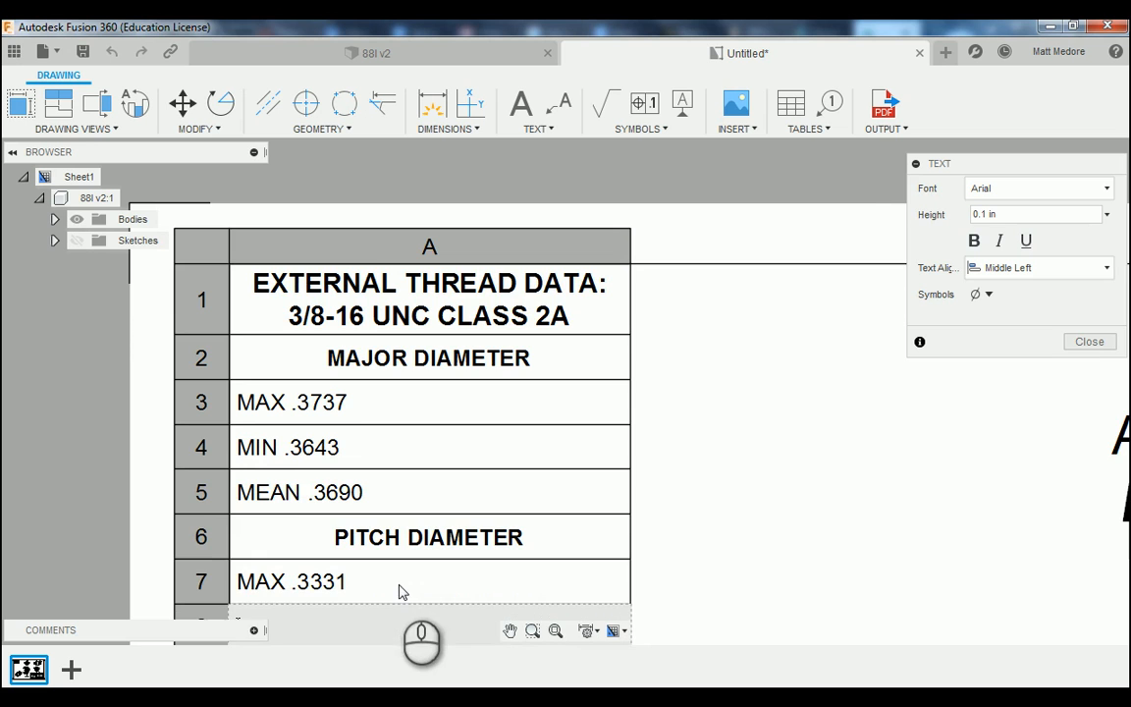
scroll(382, 294, "down", 1)
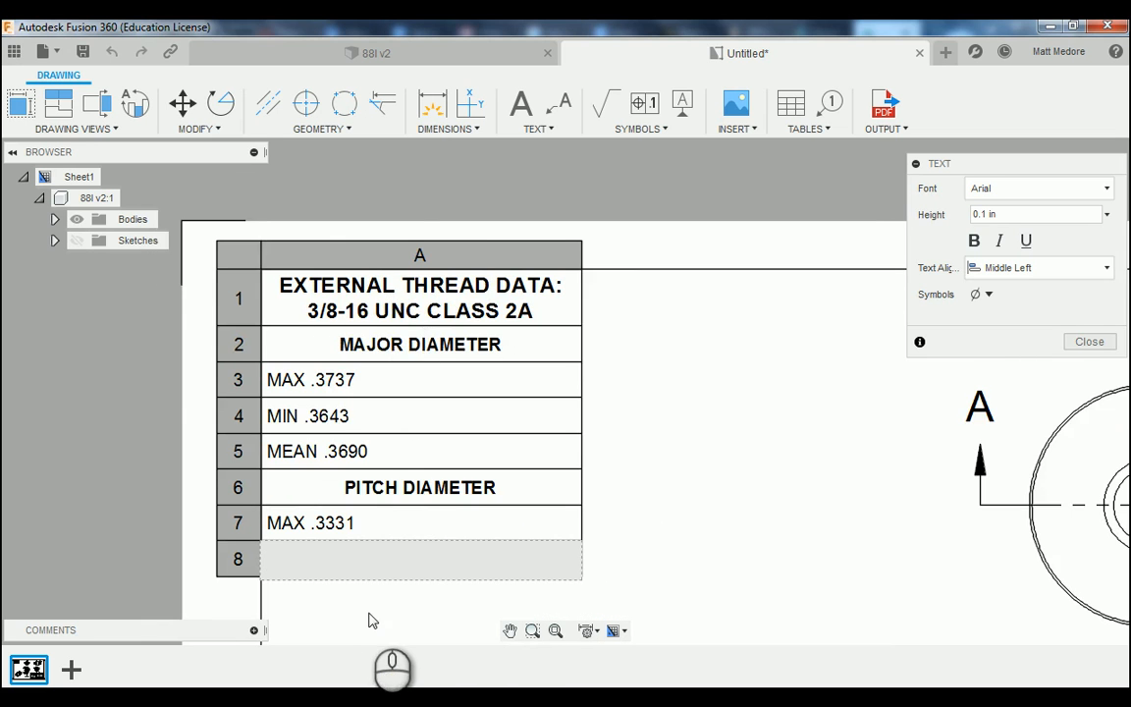
scroll(369, 616, "up", 1)
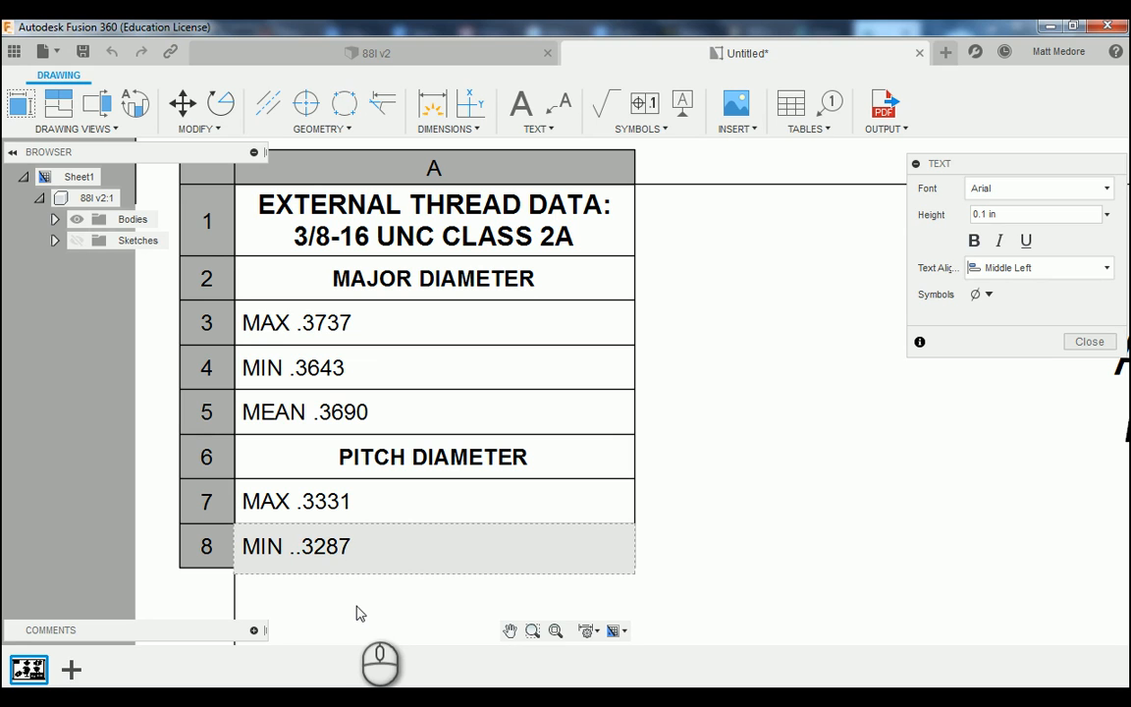
left_click(297, 550)
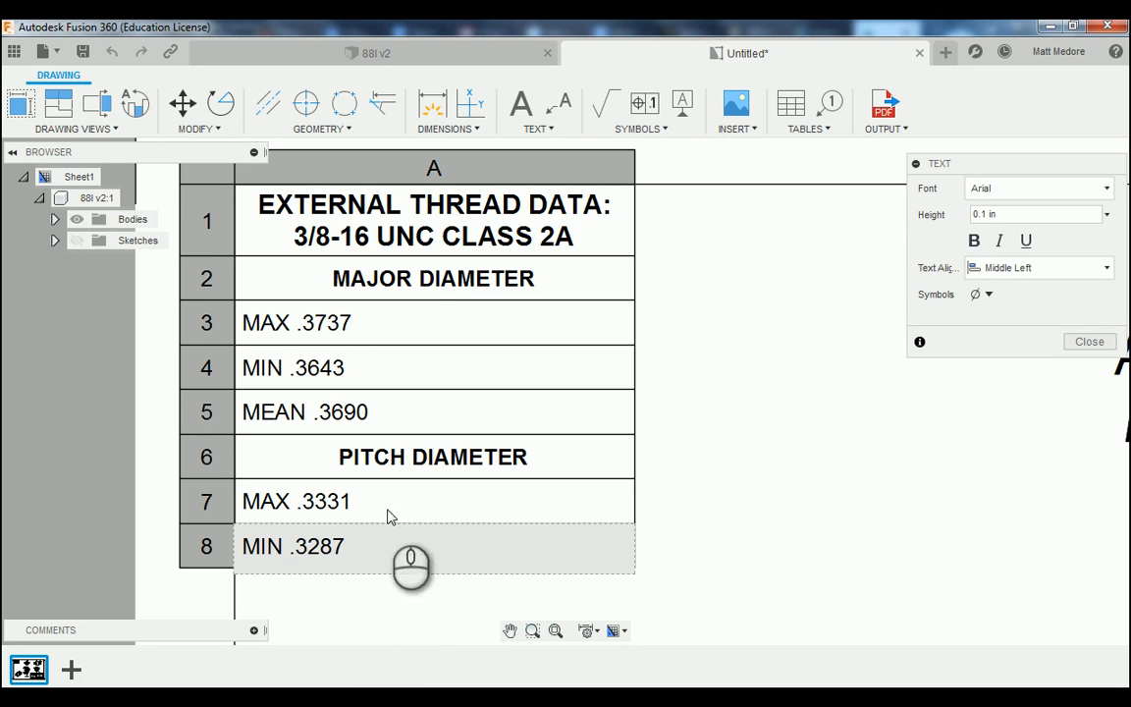
left_click(384, 547)
Append rows 9 and 10 to the thread data table and enter "MINOR DIAMETER" in row 9.
key("Tab")
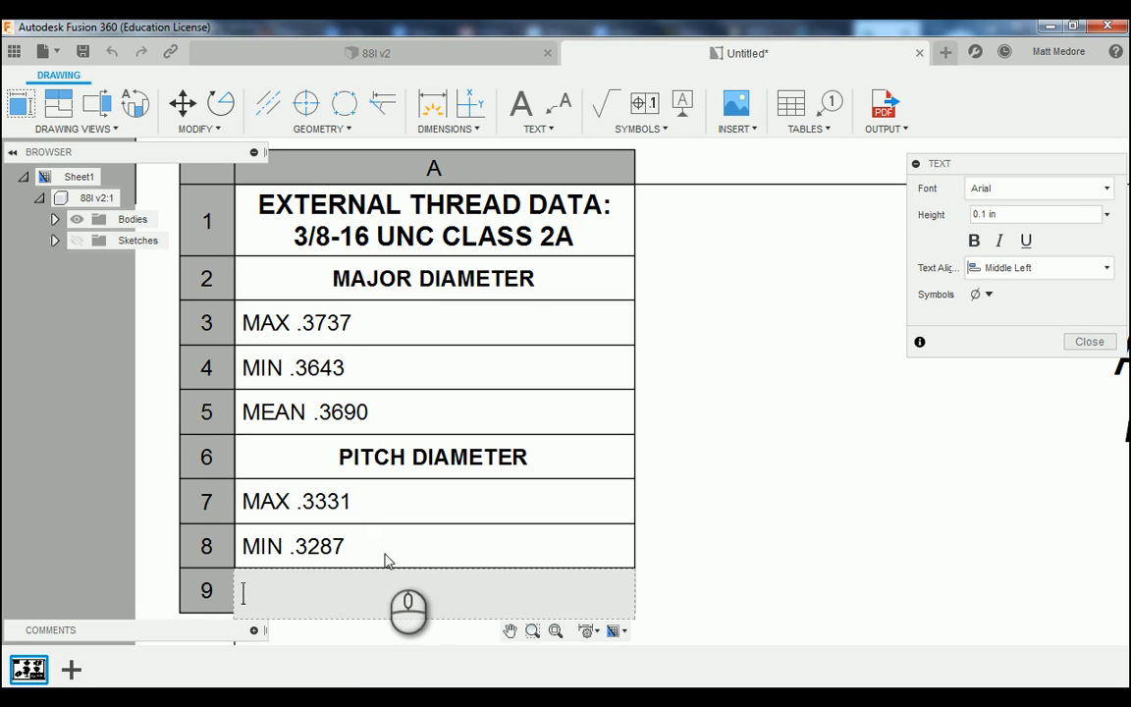
key("Tab")
key("shift+Tab")
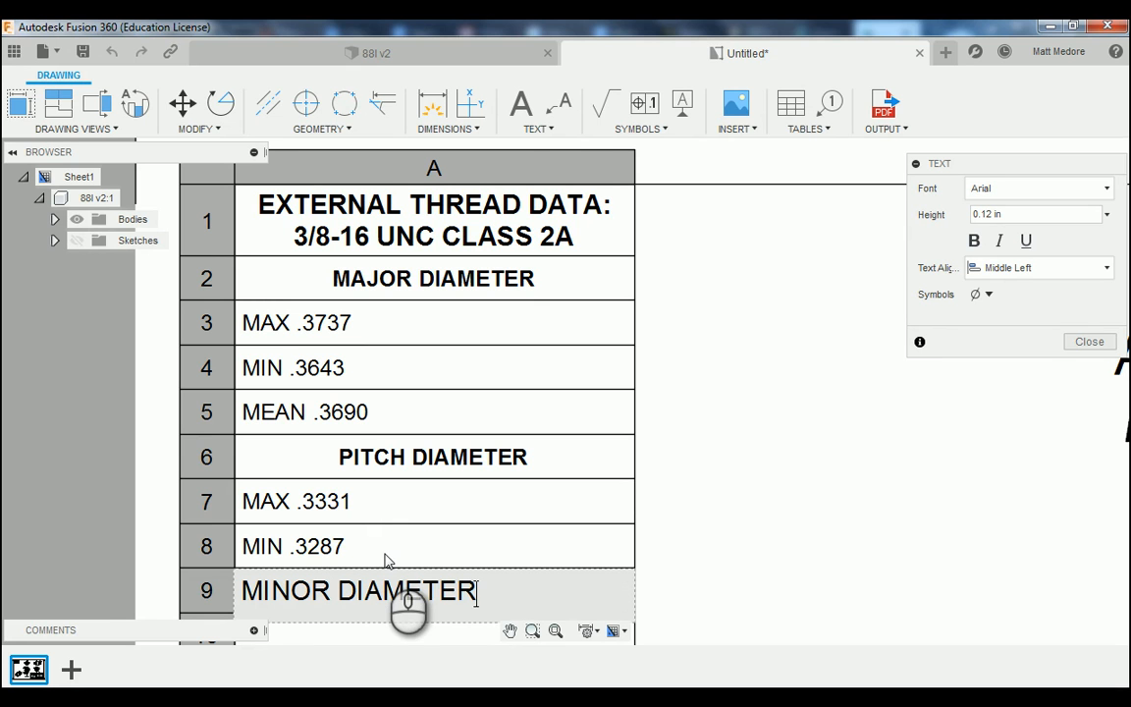
Format the "MINOR DIAMETER" subheading in row 9 with a text height of 0.1 in, bold, aligned Middle Center.
scroll(461, 567, "up", 1)
scroll(472, 527, "down", 2)
left_click_drag(489, 582, 253, 582)
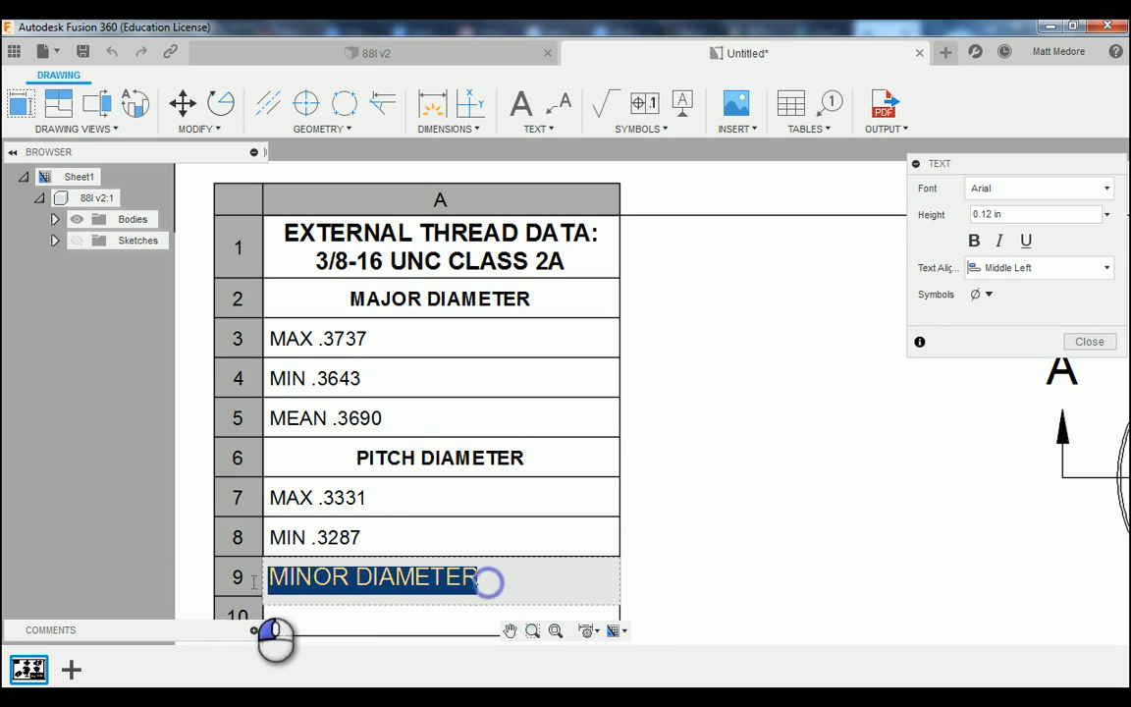
left_click_drag(1017, 215, 981, 218)
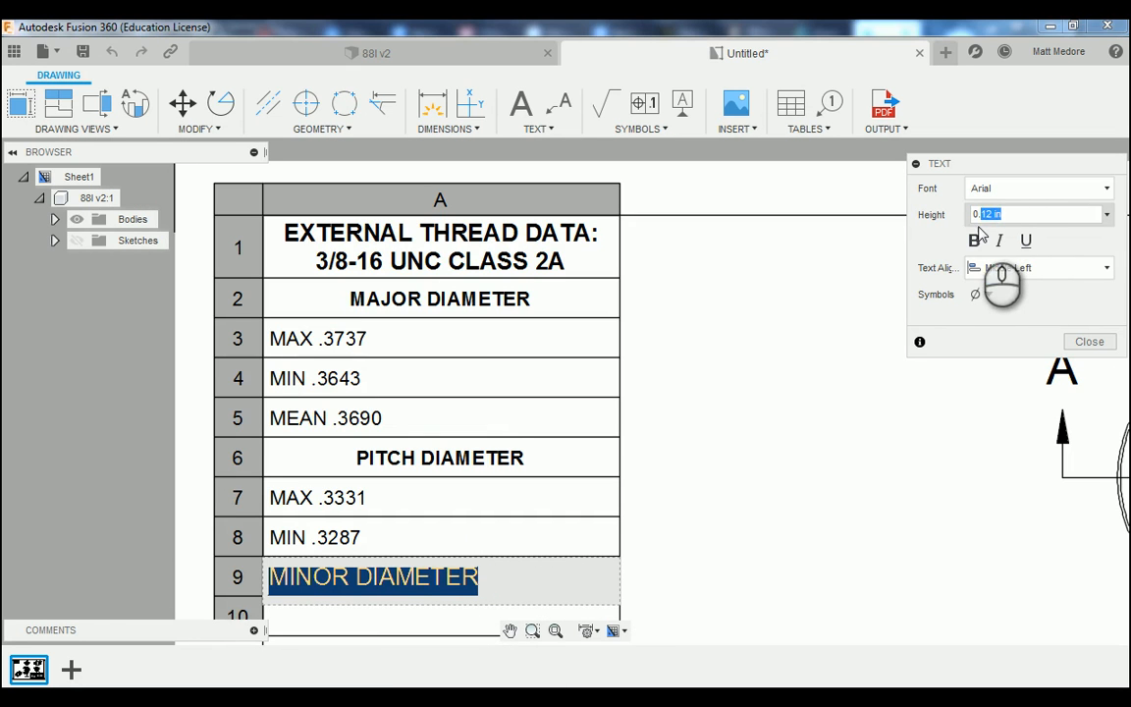
type("1")
left_click(974, 241)
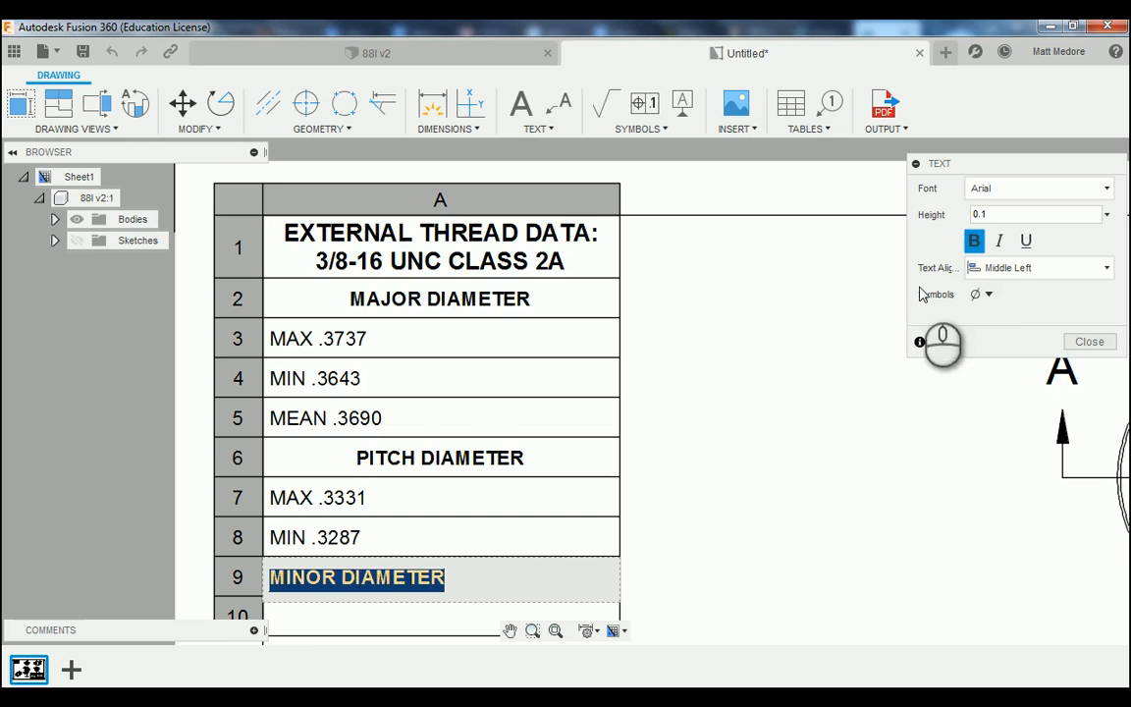
scroll(765, 260, "down", 1)
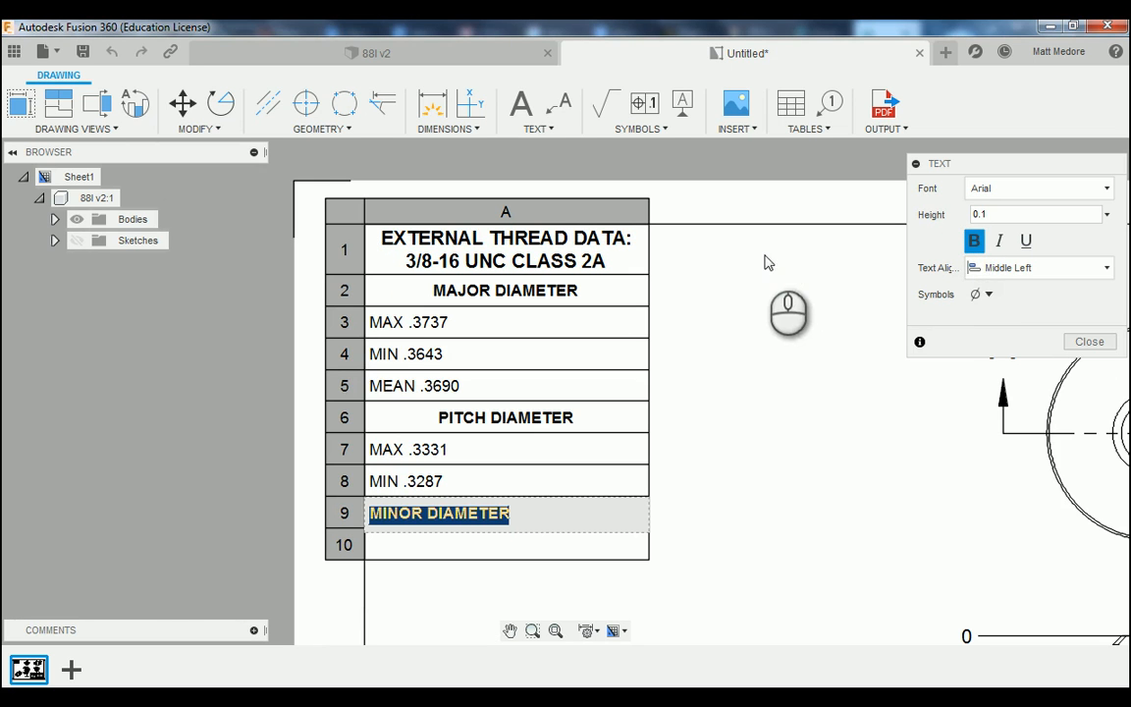
left_click(1108, 268)
left_click(1019, 374)
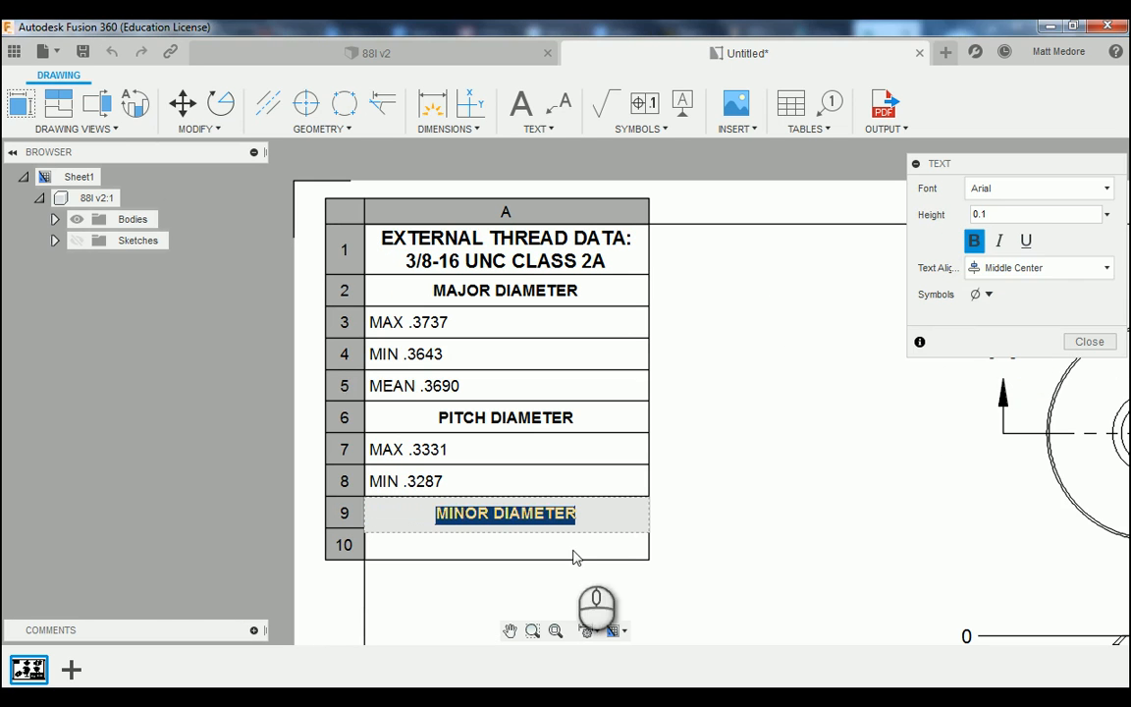
Enter "MAX .3060" in row 10 with a text height of 0.10 in and finish the text edit.
left_click(495, 545)
left_click(461, 542)
left_click(467, 548)
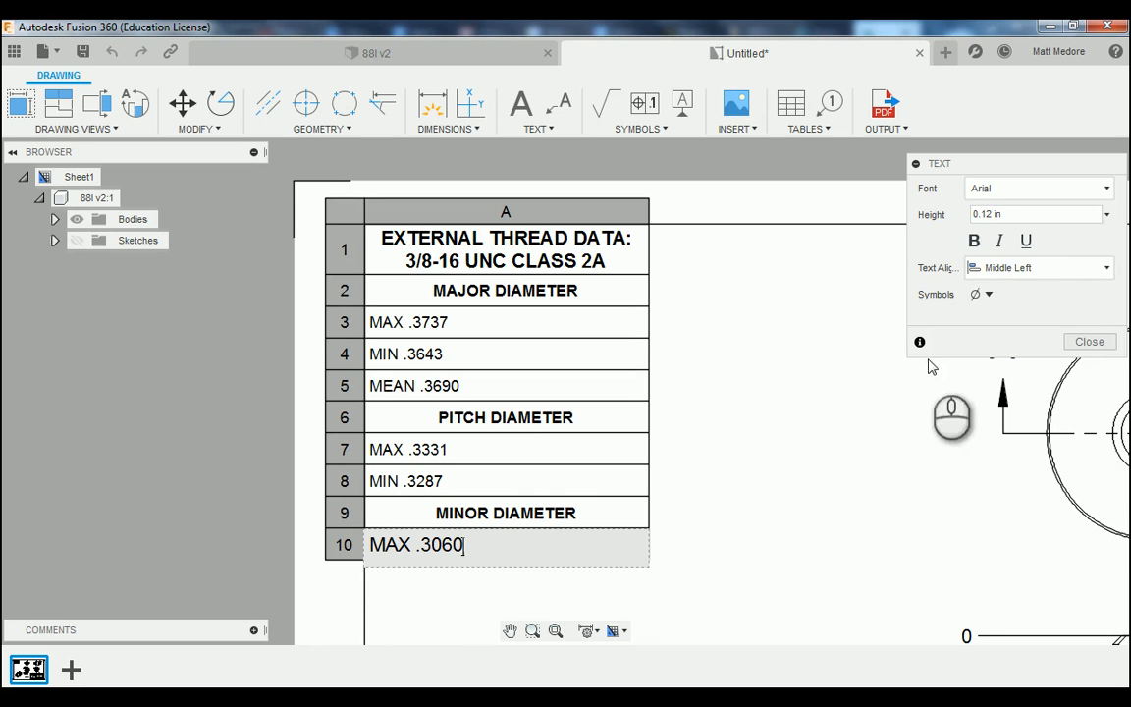
left_click_drag(517, 559, 327, 564)
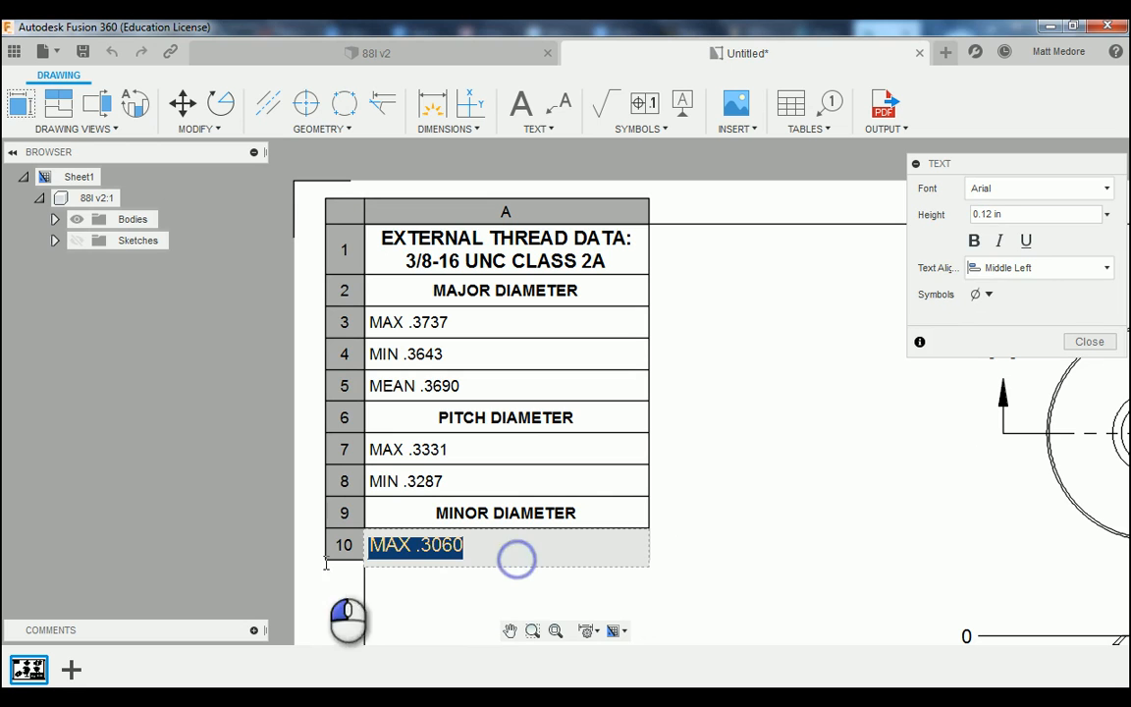
left_click_drag(1004, 220, 982, 236)
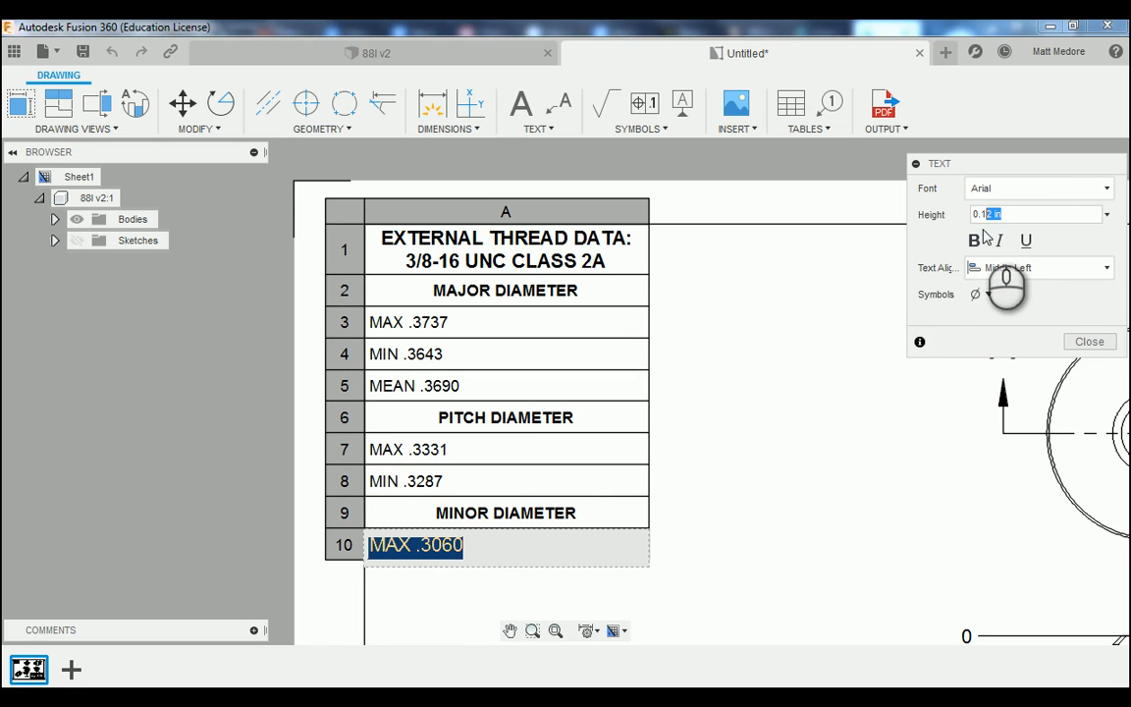
type("0.10")
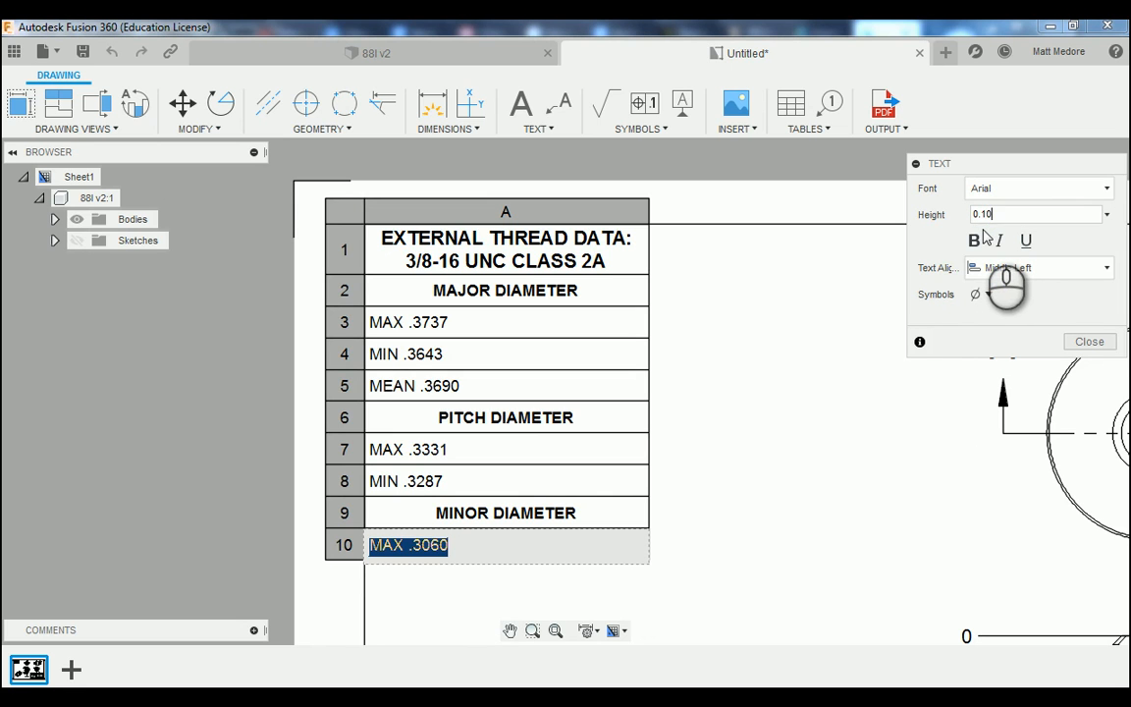
left_click(1087, 342)
Add row 11 below the minor diameter maximum, enter "MIN. 2881" in it and finish the text edit.
double_click(504, 549)
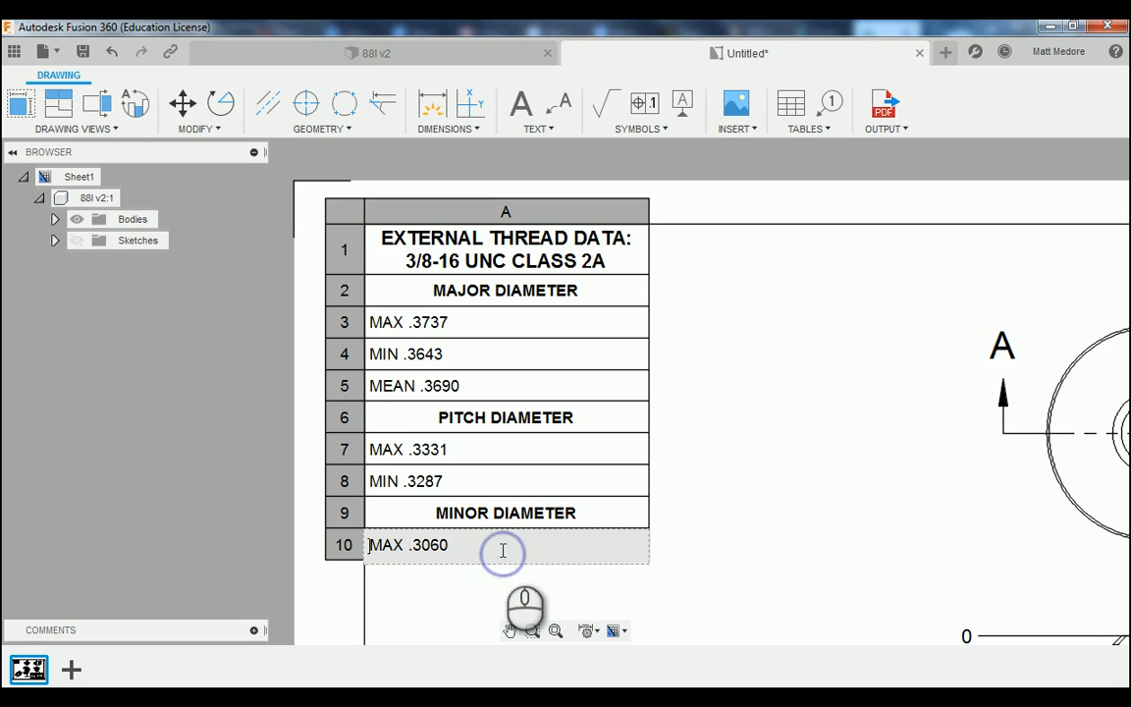
double_click(500, 549)
left_click(501, 550)
key("Tab")
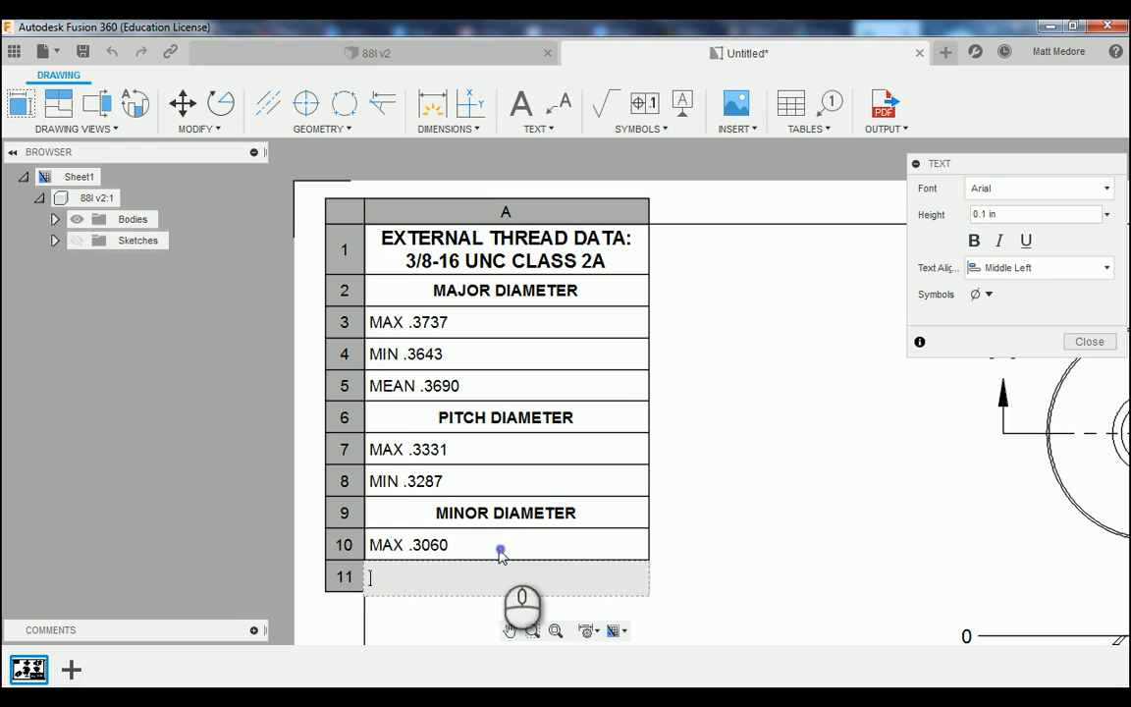
left_click(433, 577)
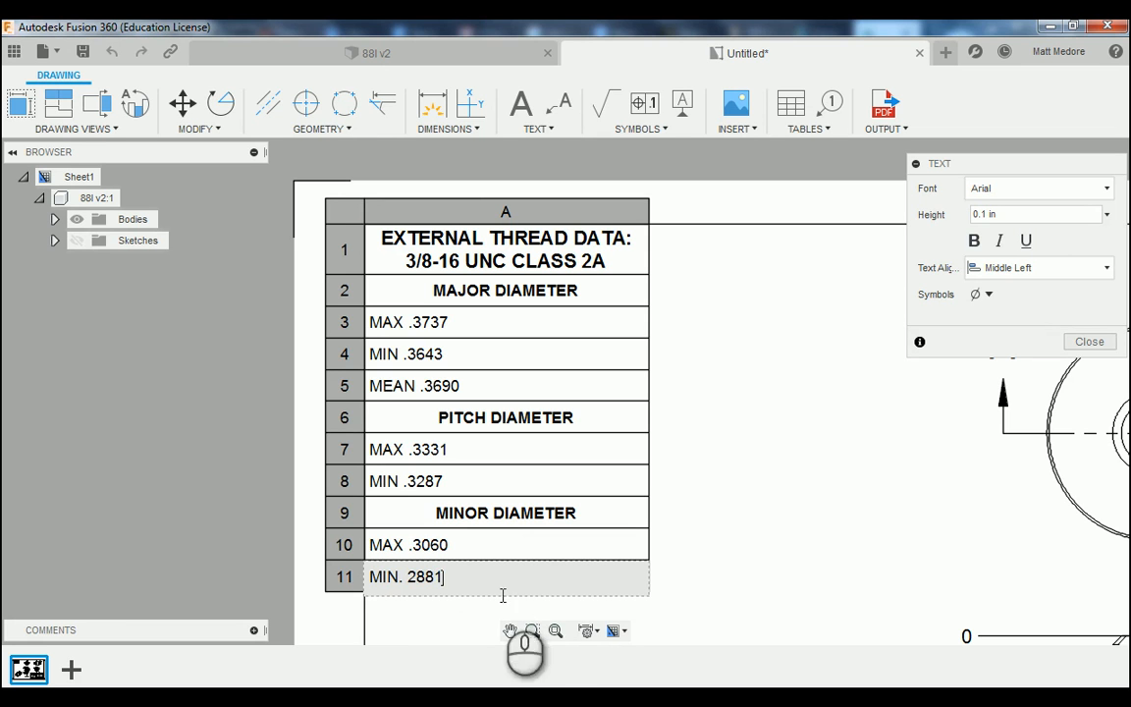
left_click(1077, 339)
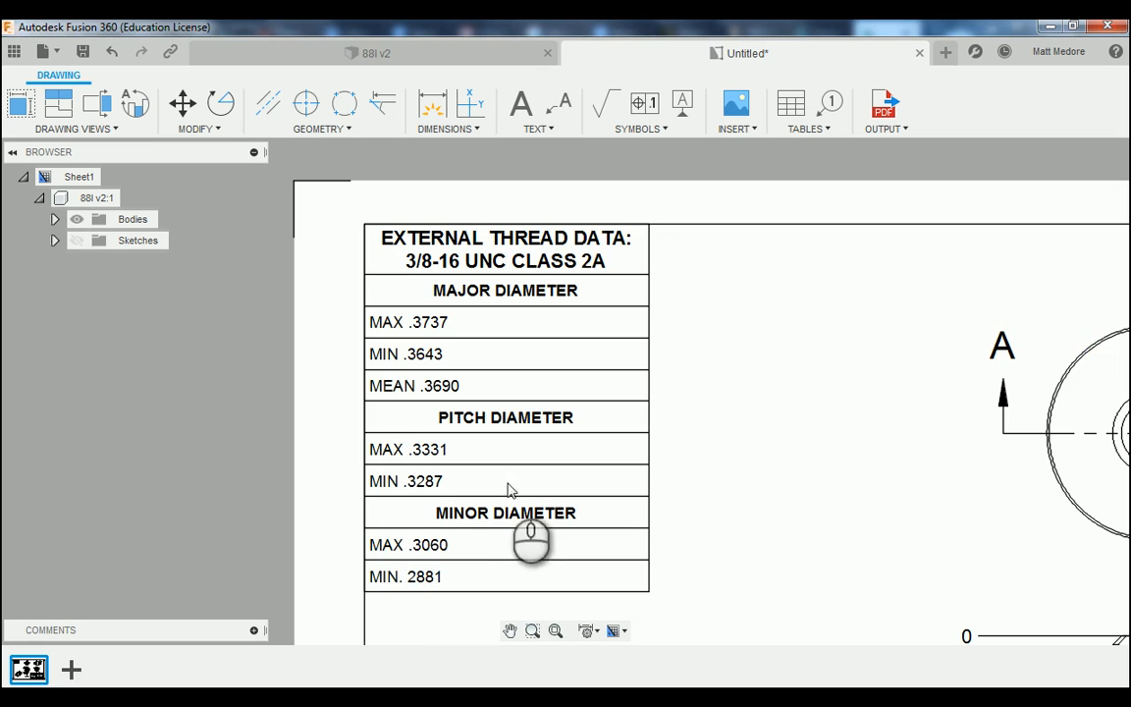
Check the text height and alignment settings of the pitch diameter rows, their subheading and the major diameter MEAN row.
double_click(452, 479)
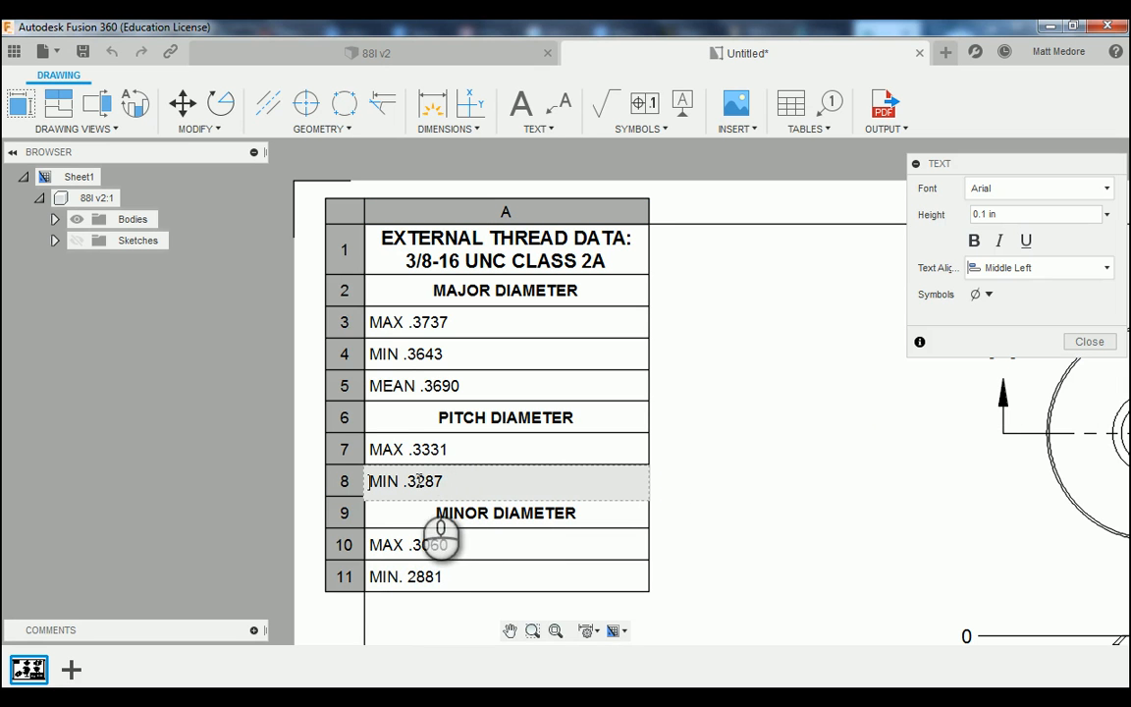
left_click_drag(433, 481, 416, 481)
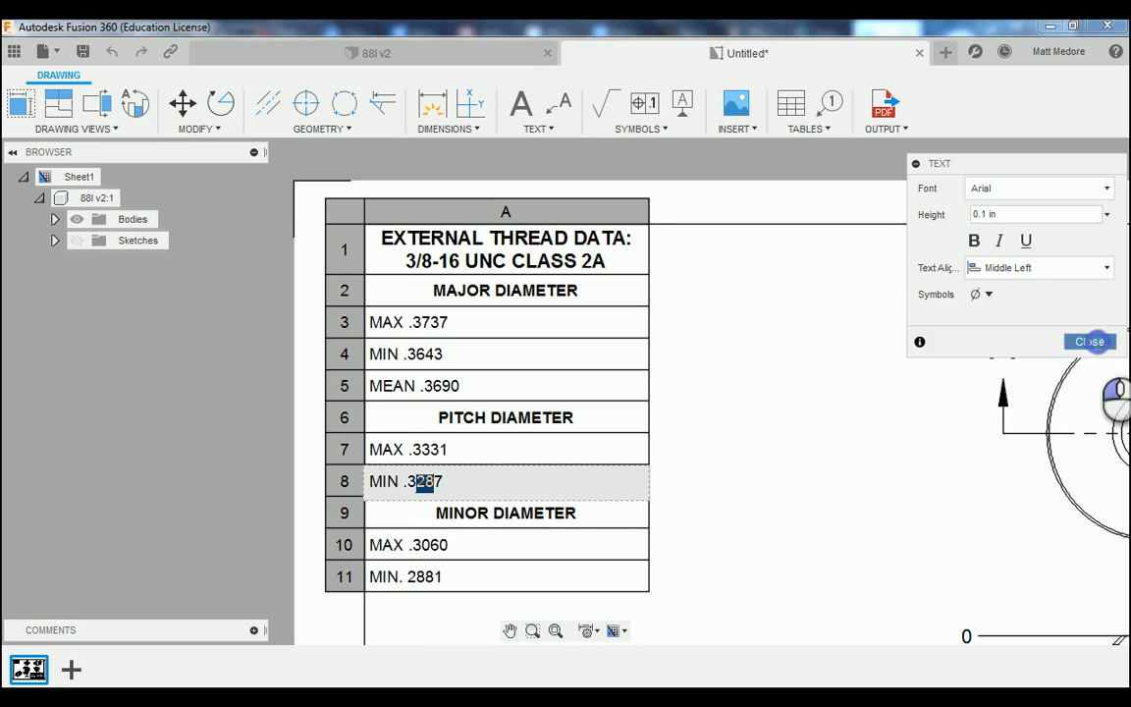
left_click(1089, 343)
double_click(432, 448)
double_click(433, 449)
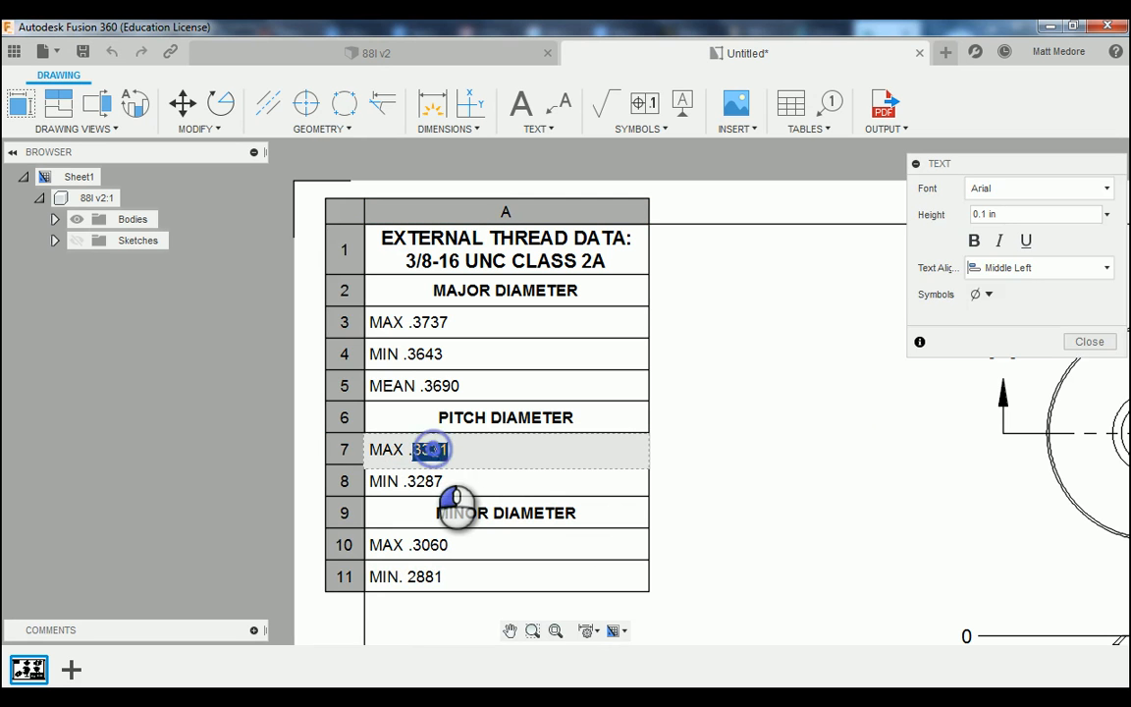
left_click(1089, 342)
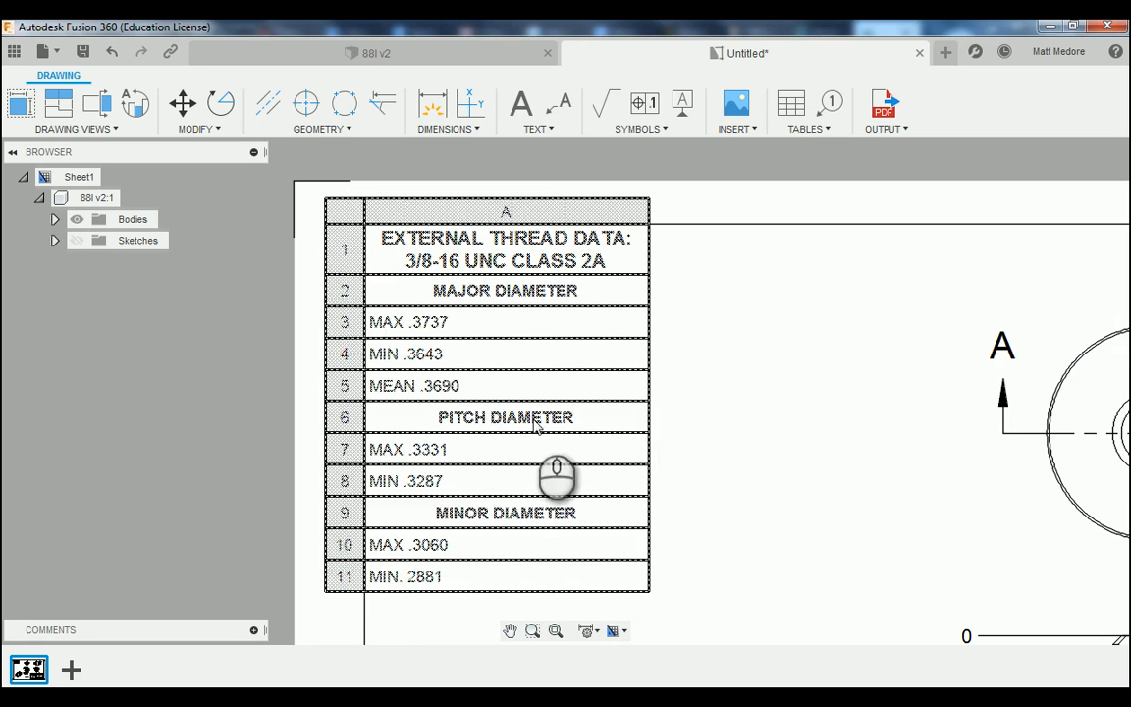
double_click(492, 416)
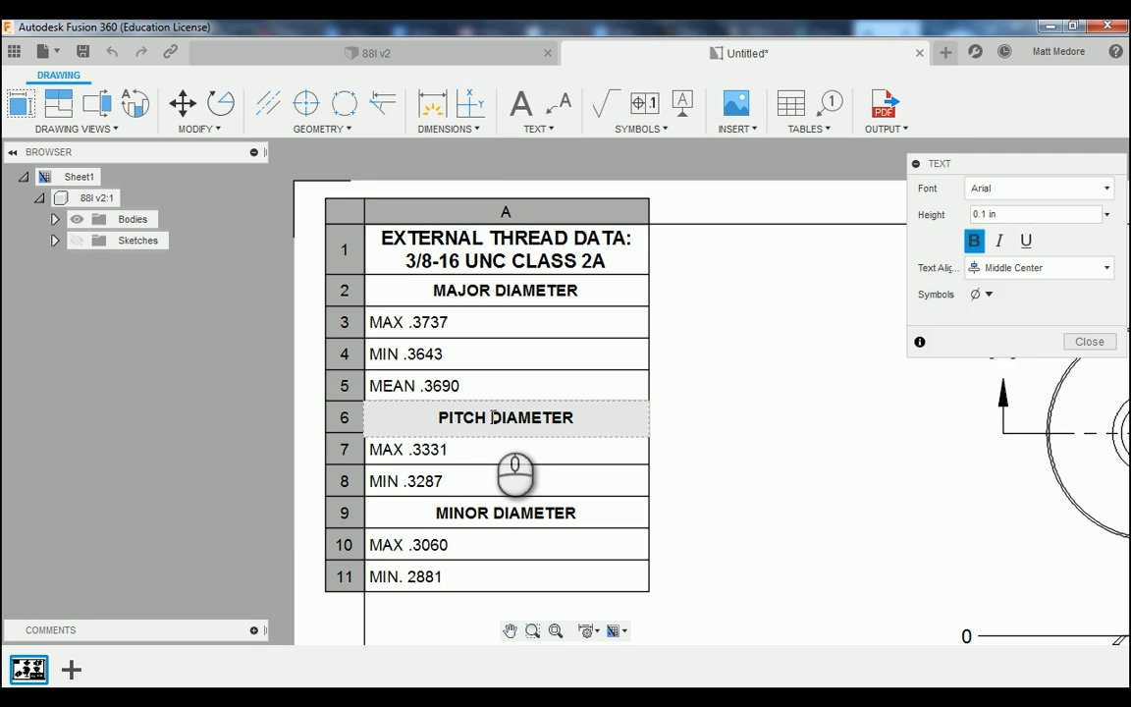
left_click(1088, 343)
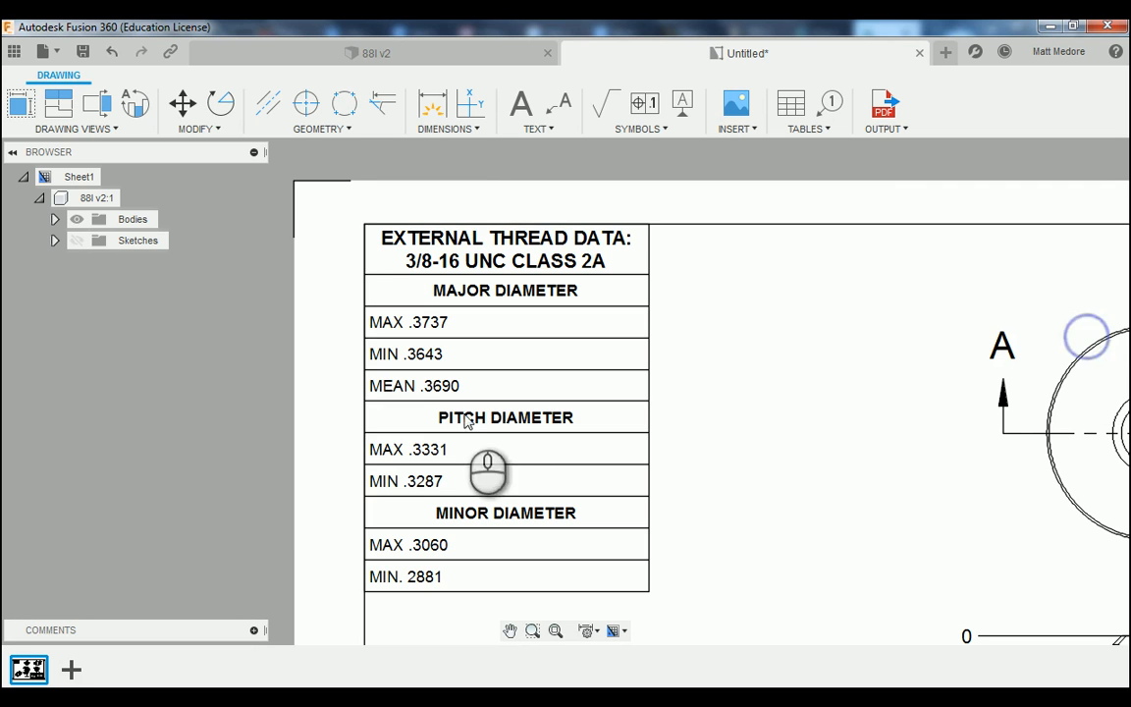
double_click(428, 386)
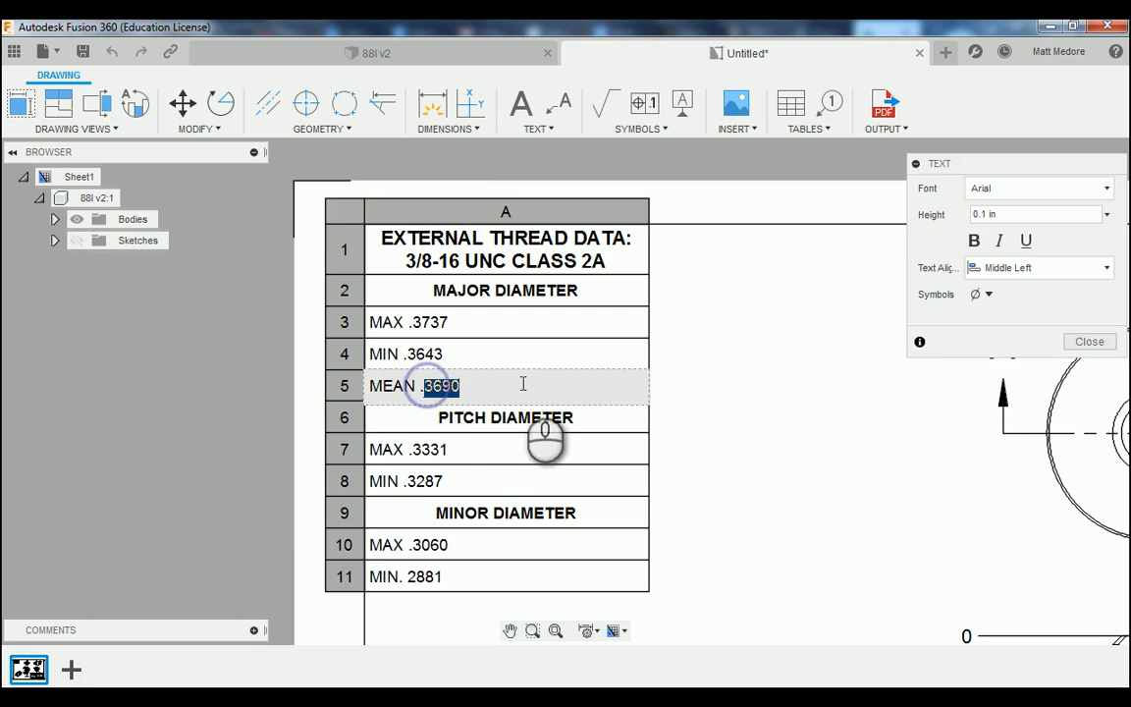
left_click(1088, 341)
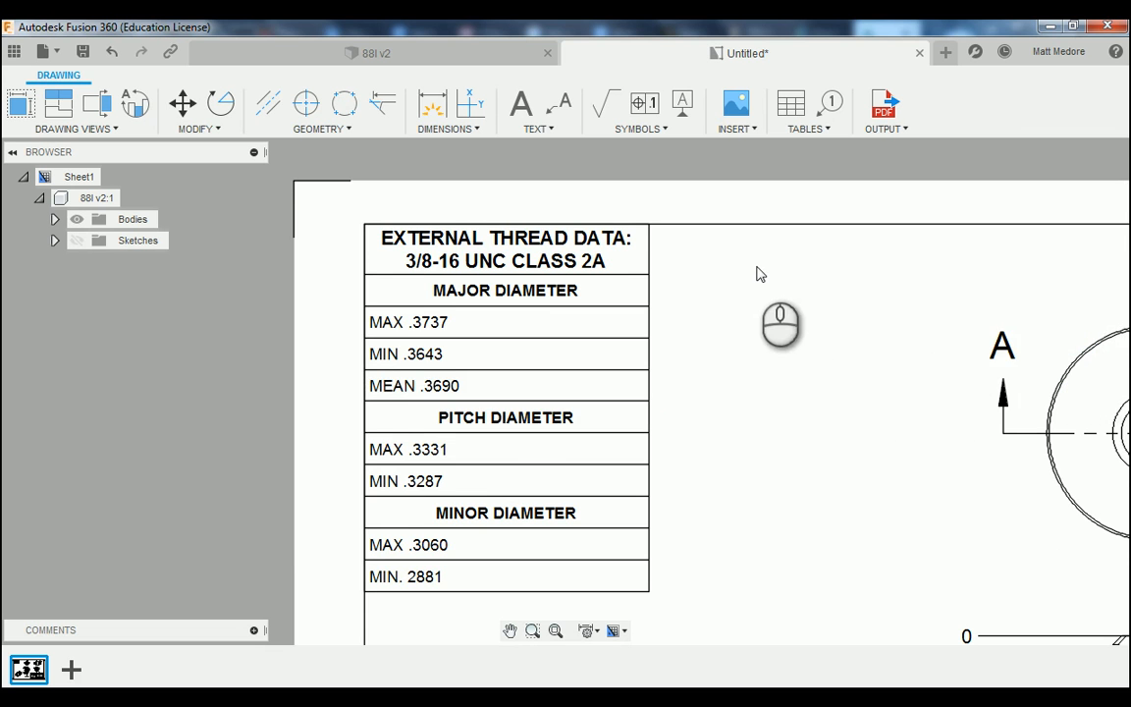
Open the title block attributes for editing and enter "6061-T6 AL" as the material.
scroll(757, 273, "down", 4)
scroll(596, 406, "down", 5)
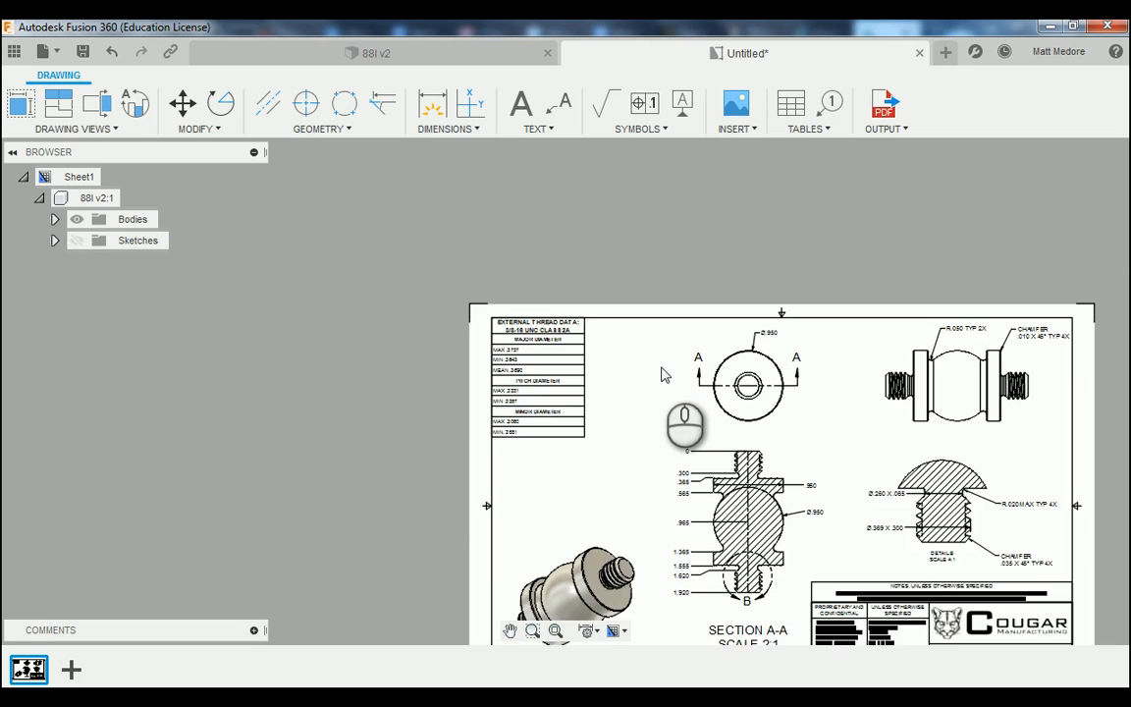
scroll(663, 374, "down", 4)
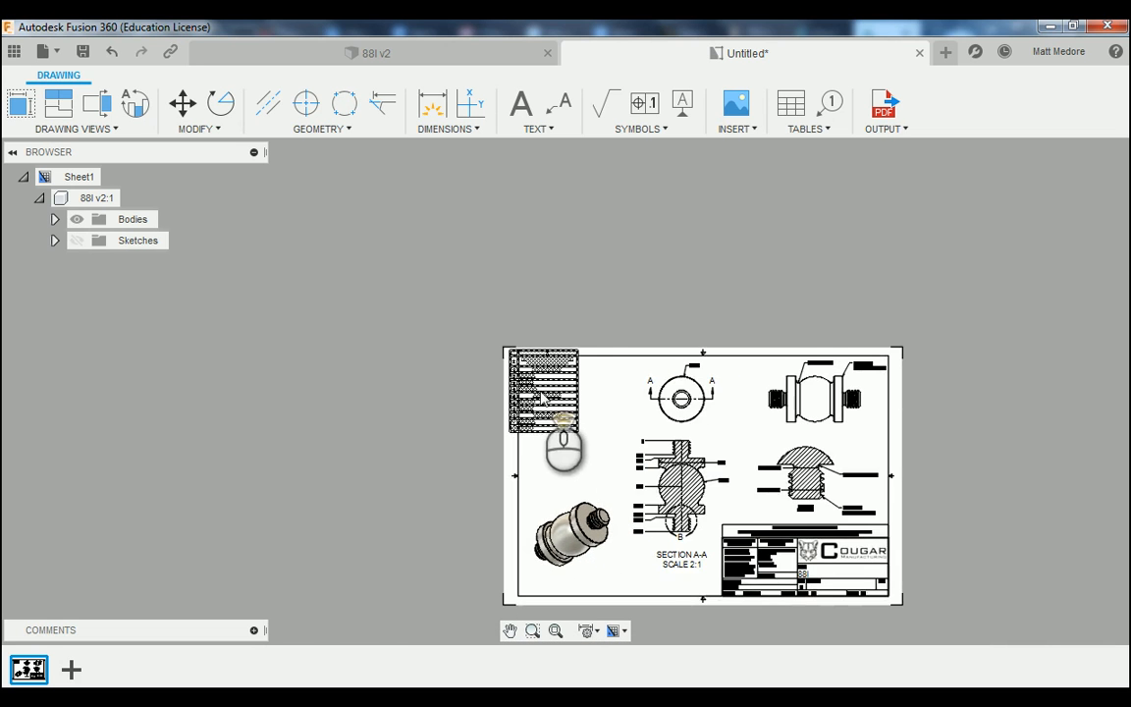
scroll(541, 398, "down", 1)
scroll(854, 559, "up", 6)
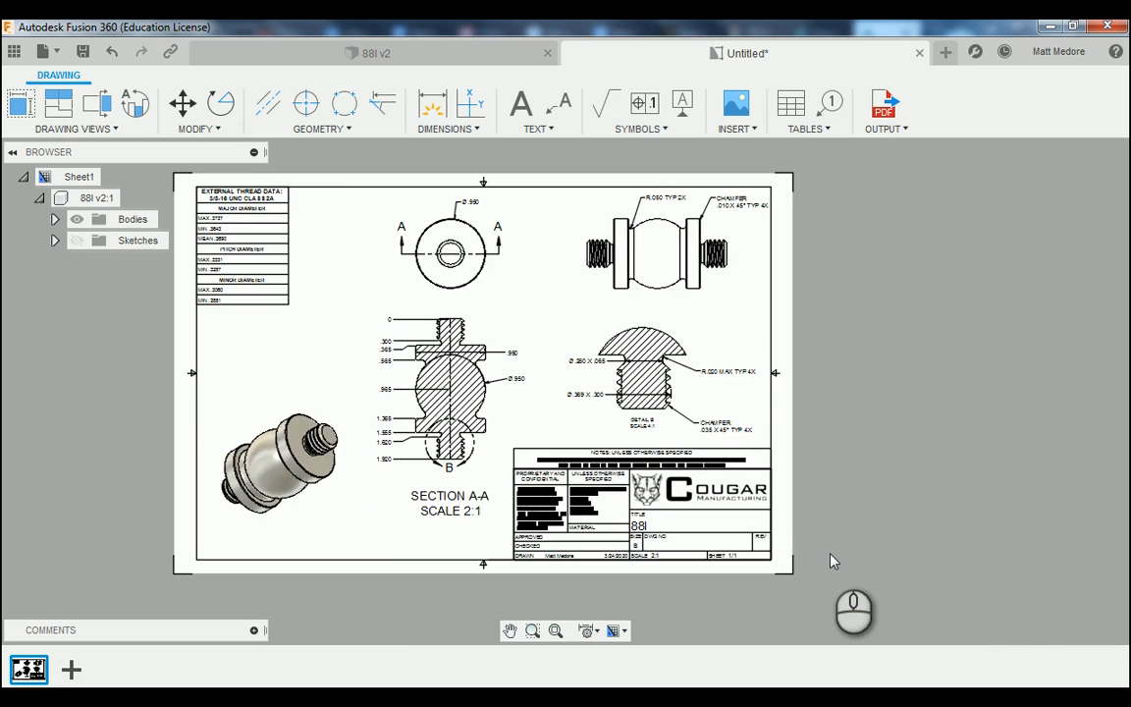
scroll(707, 545, "up", 4)
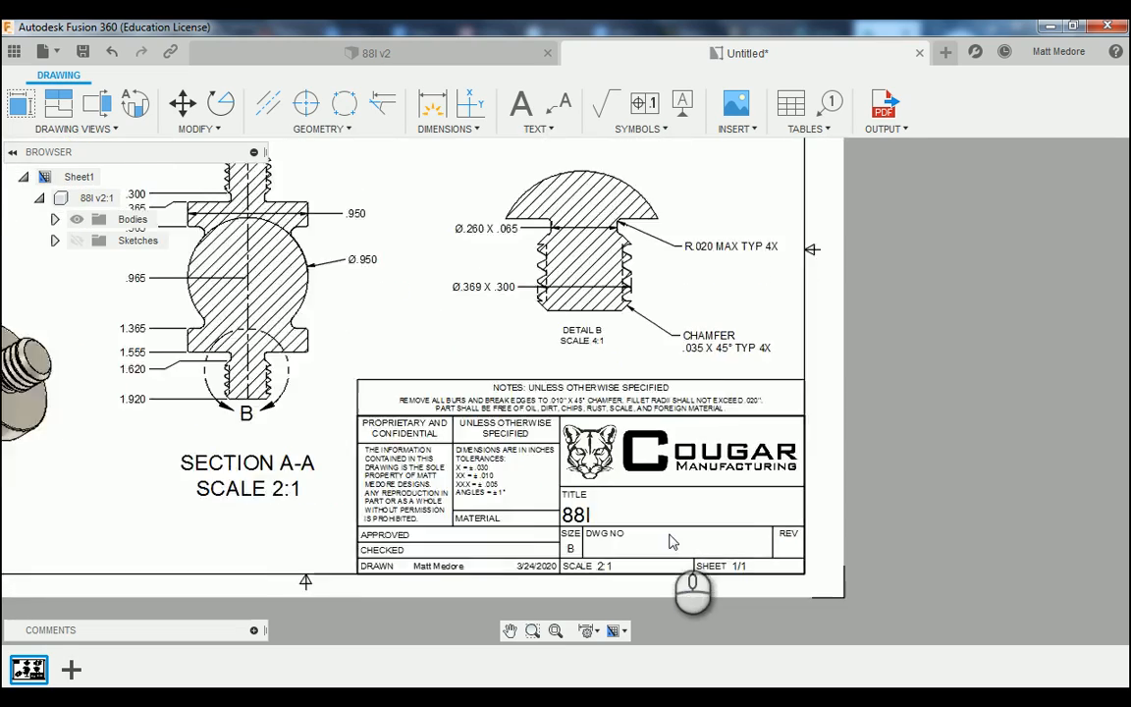
scroll(671, 542, "up", 5)
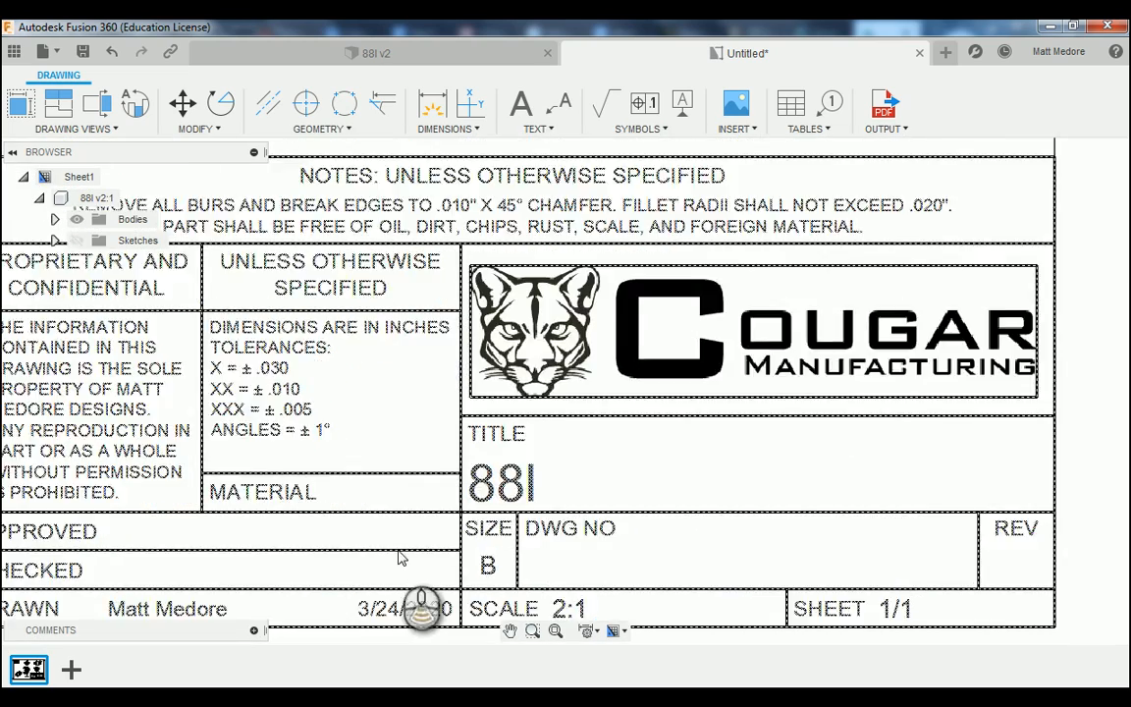
scroll(399, 558, "up", 2)
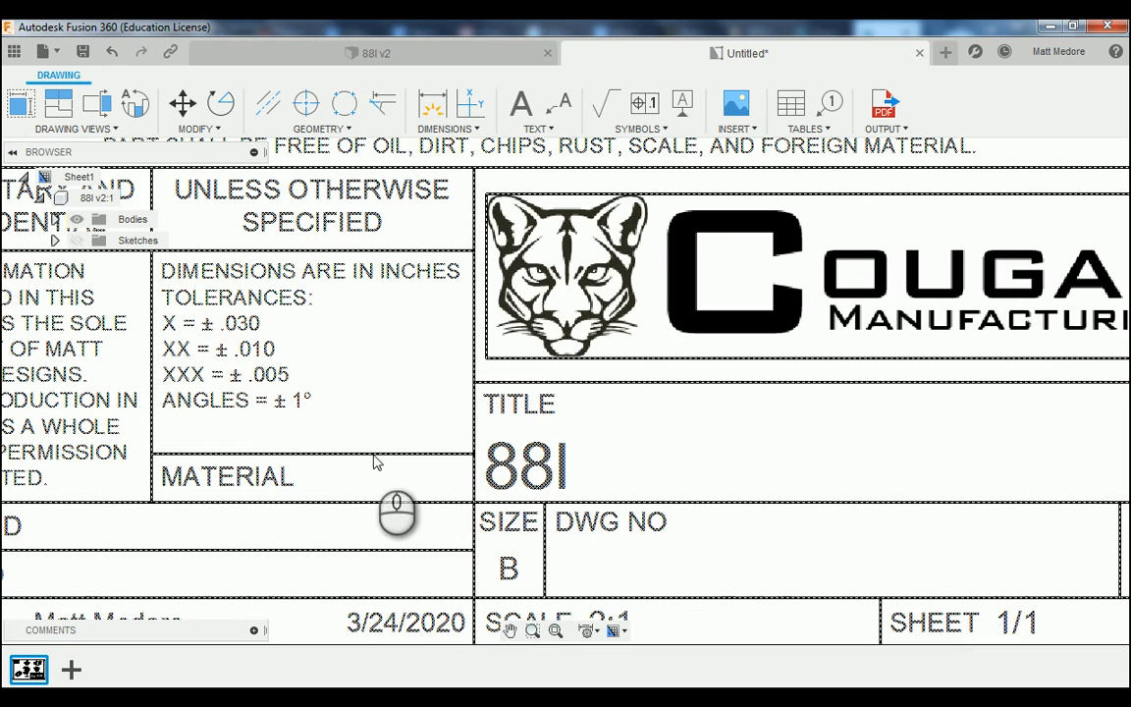
double_click(373, 462)
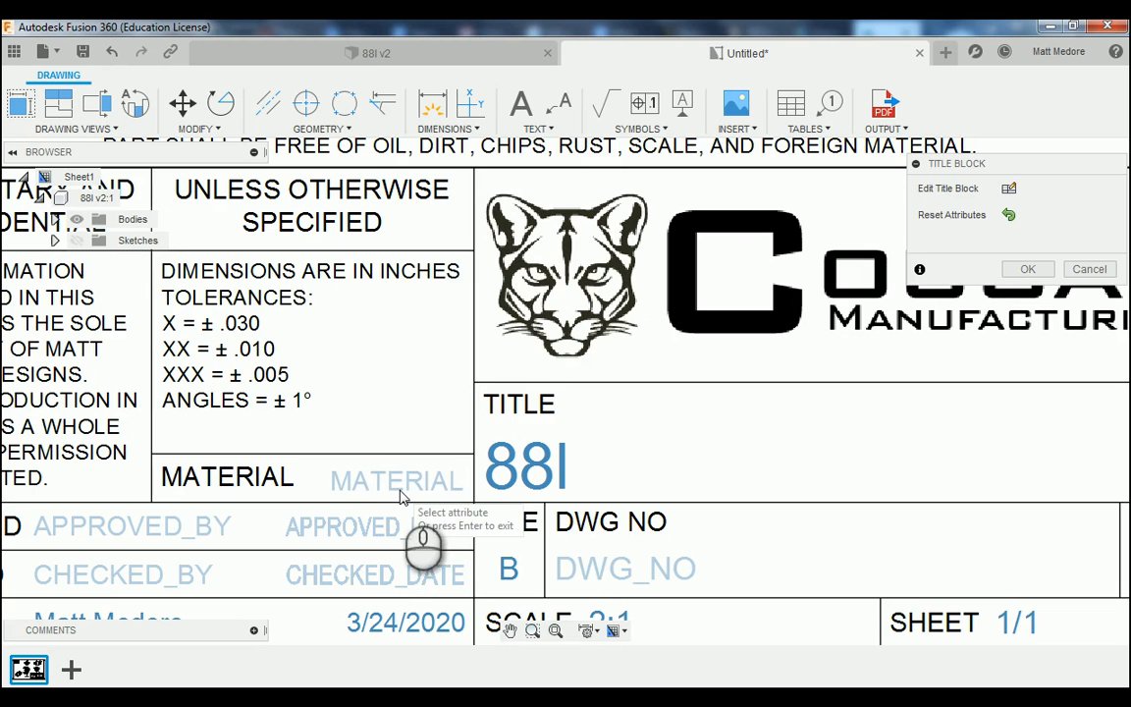
left_click(398, 486)
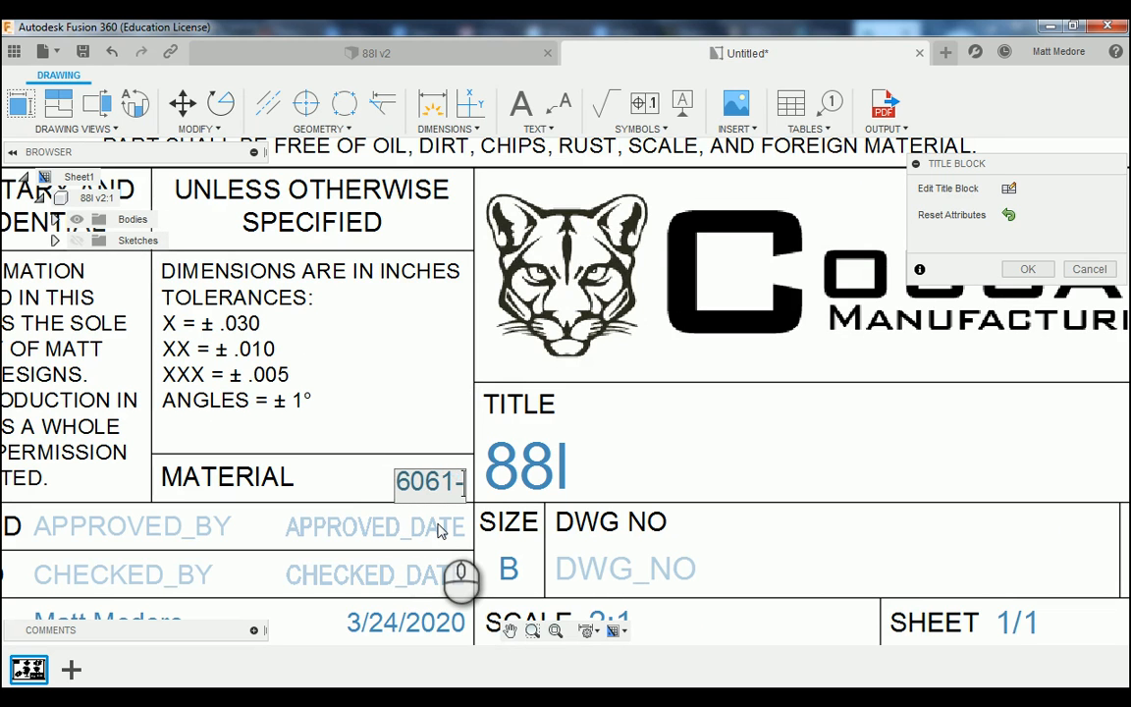
type("6061-T6 AL")
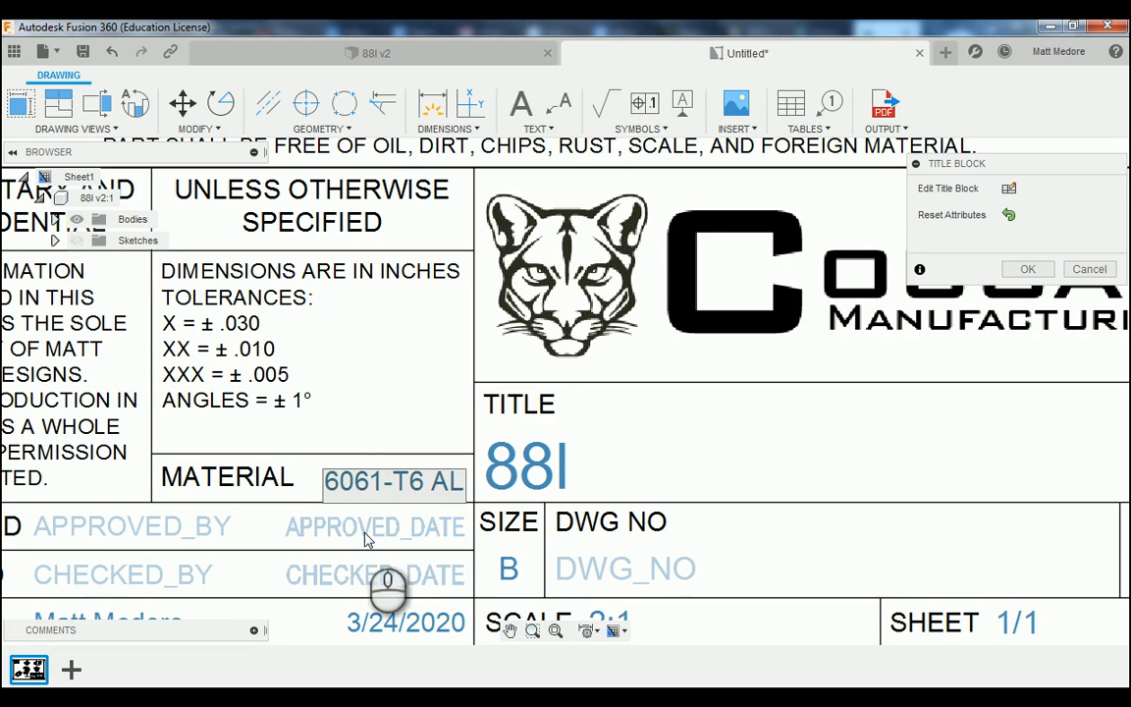
Set the title block revision to "A" and accept the attribute changes.
scroll(373, 545, "down", 5)
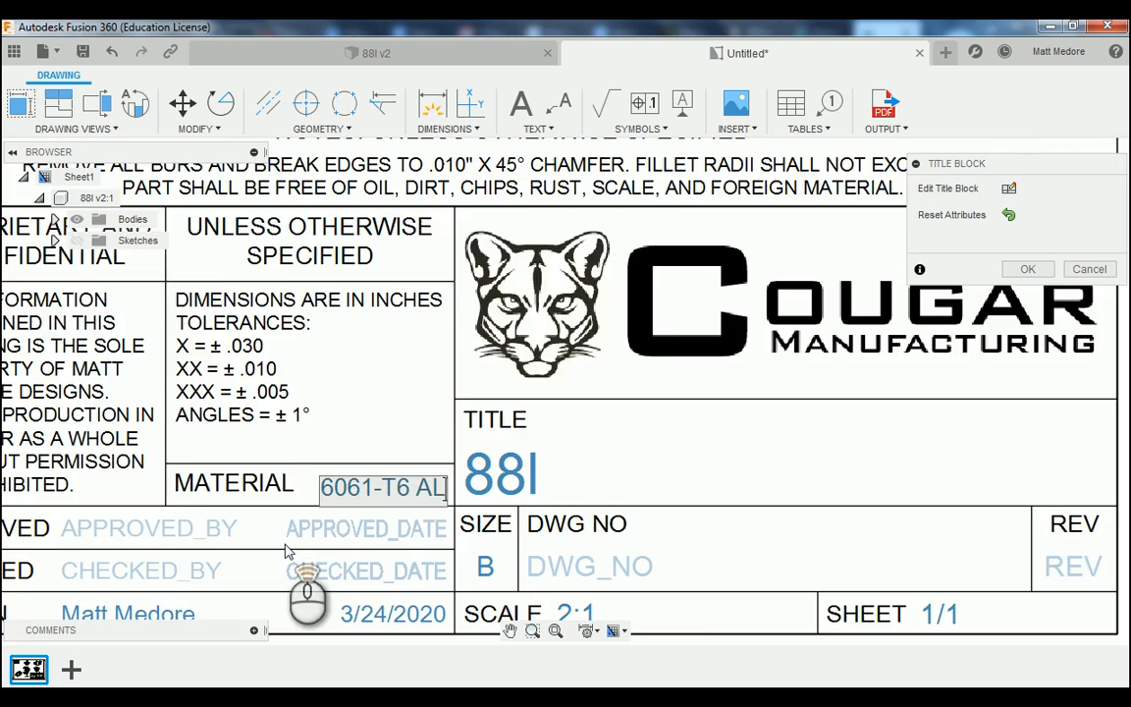
scroll(874, 596, "up", 5)
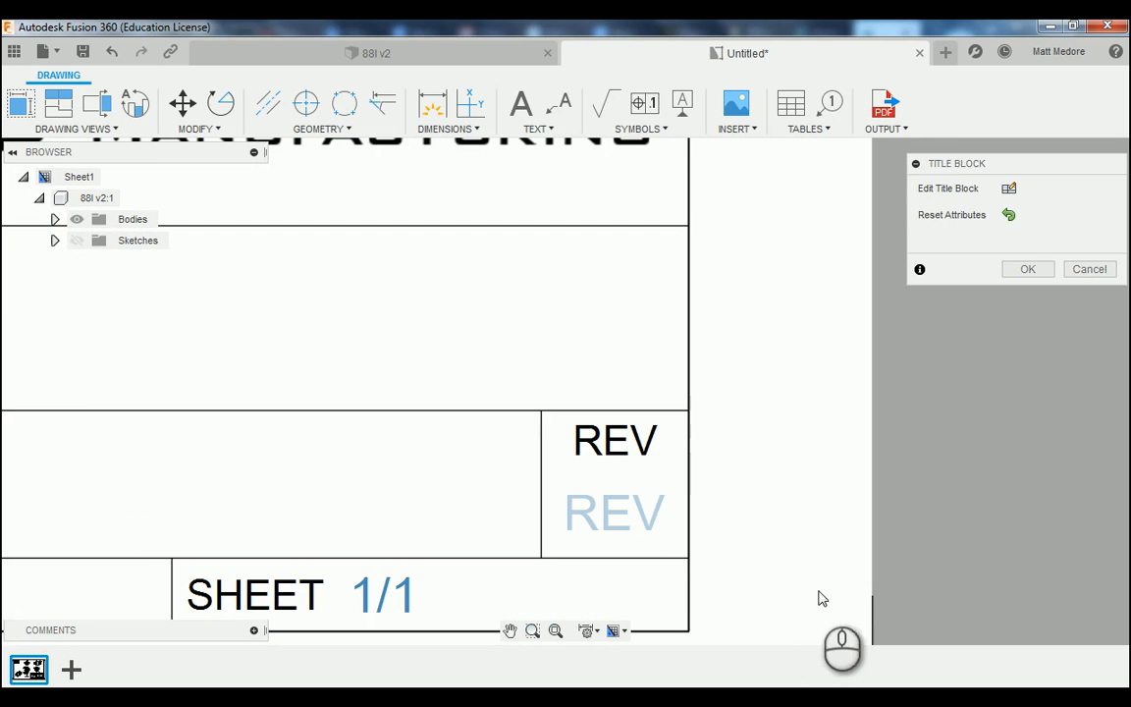
double_click(622, 523)
type("A")
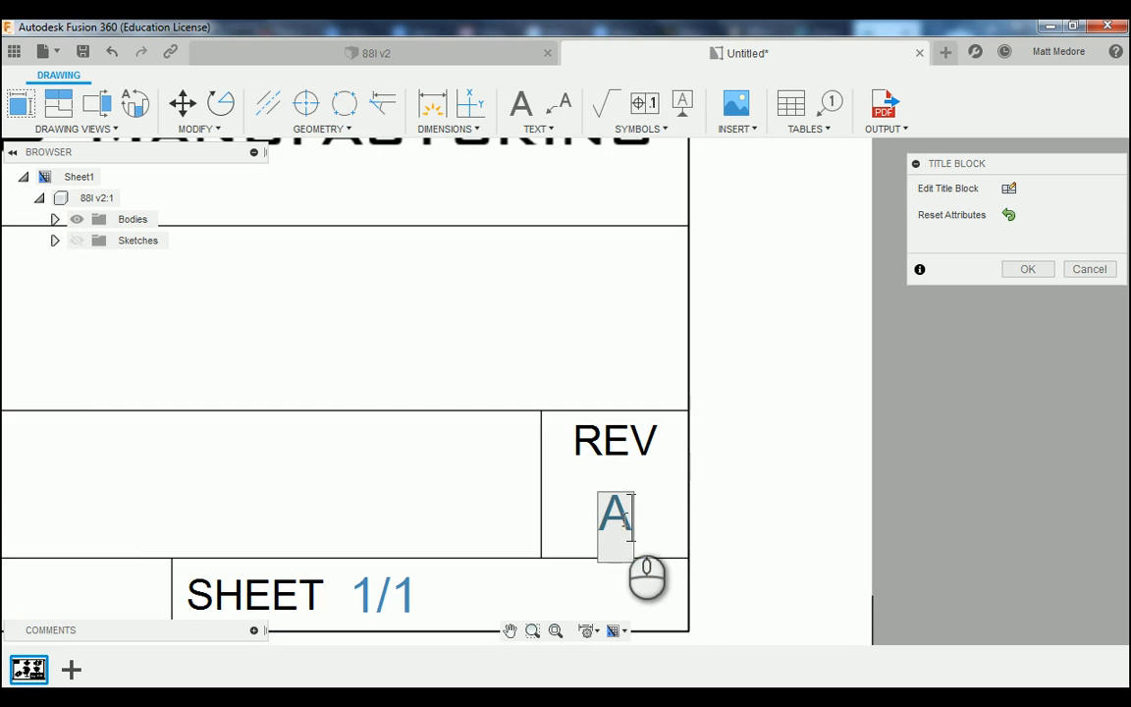
scroll(765, 561, "down", 2)
scroll(767, 563, "down", 2)
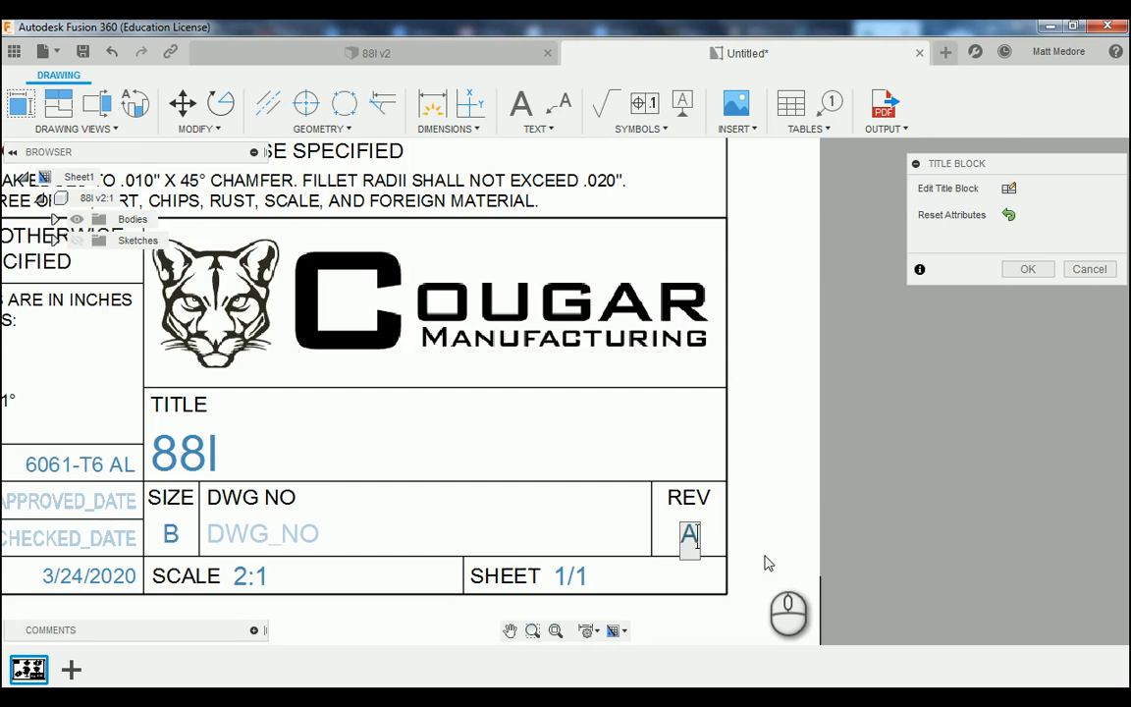
left_click(1023, 270)
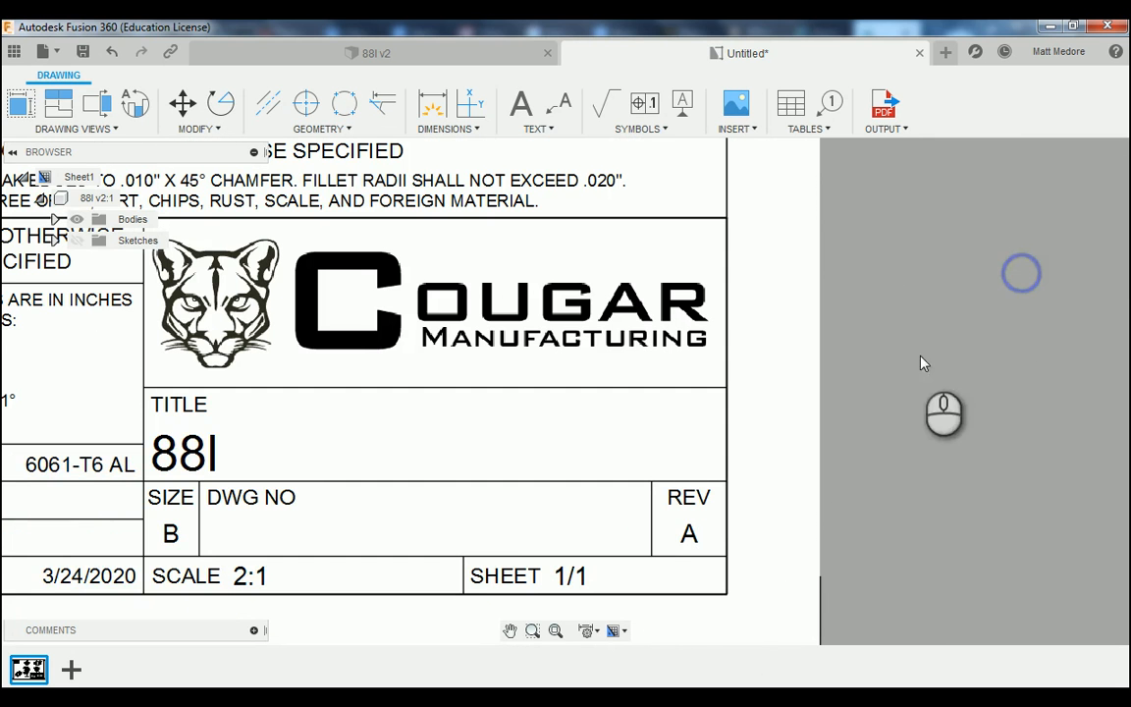
Move the horizontal side view of the part slightly left so it is centred above Detail B, and deselect it.
scroll(744, 586, "down", 3)
scroll(744, 586, "down", 5)
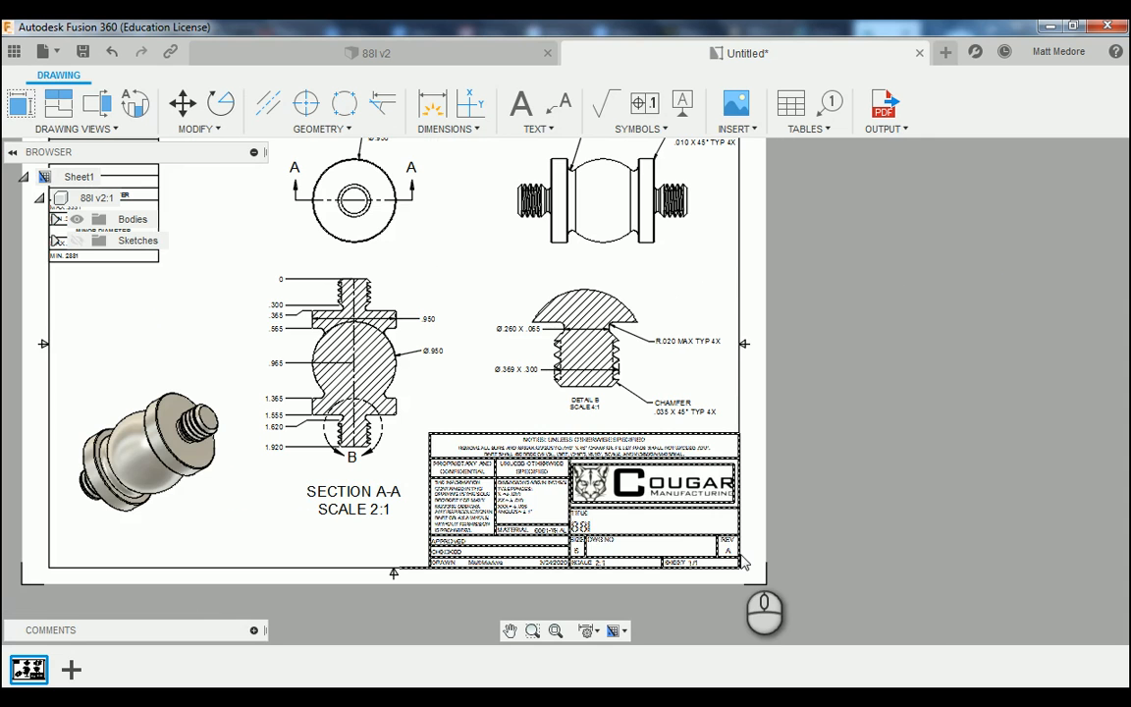
scroll(725, 623, "down", 3)
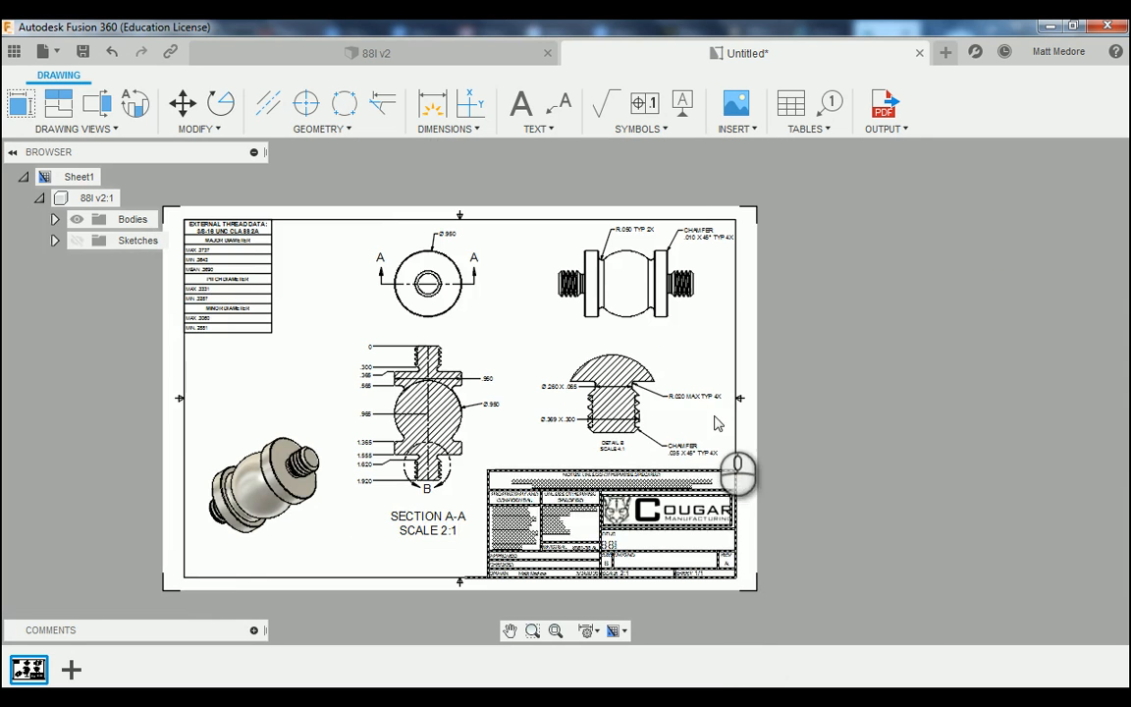
scroll(716, 423, "up", 2)
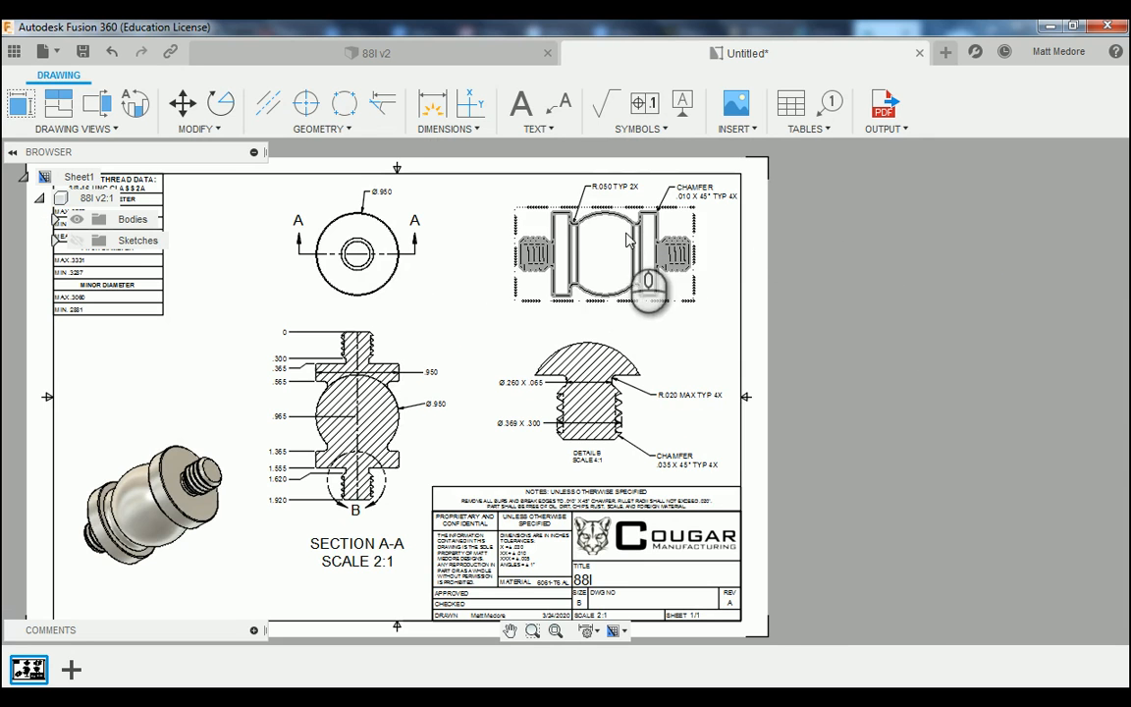
left_click(606, 255)
left_click_drag(605, 255, 588, 255)
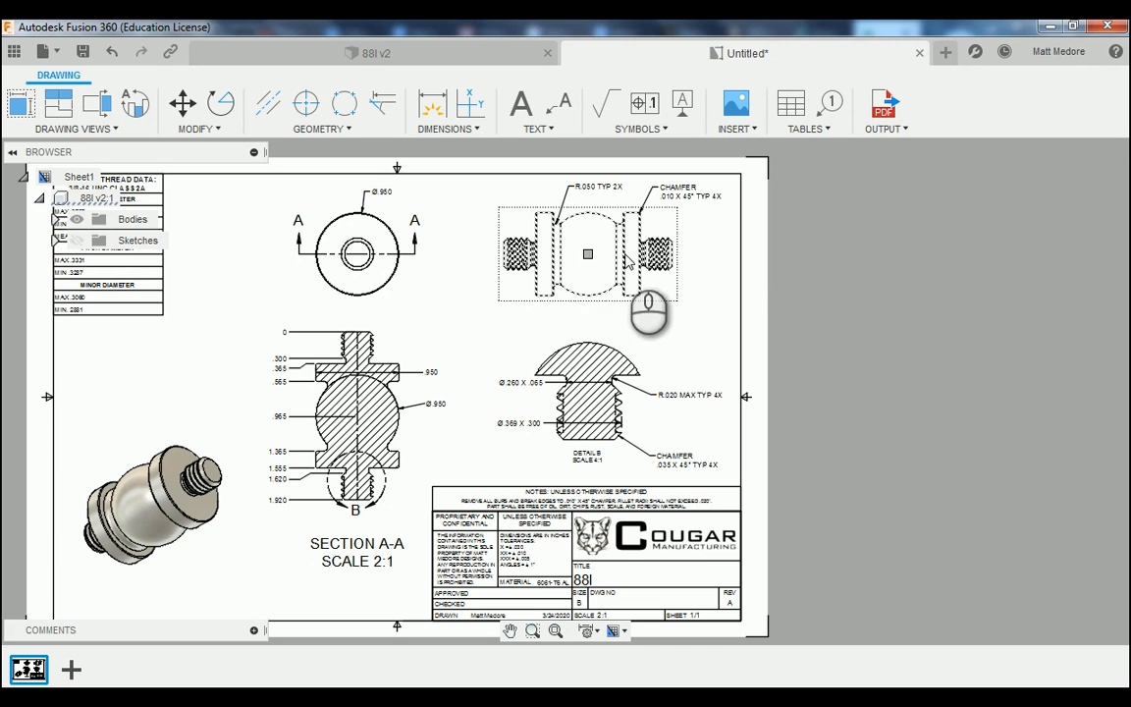
left_click(588, 256)
left_click(588, 259)
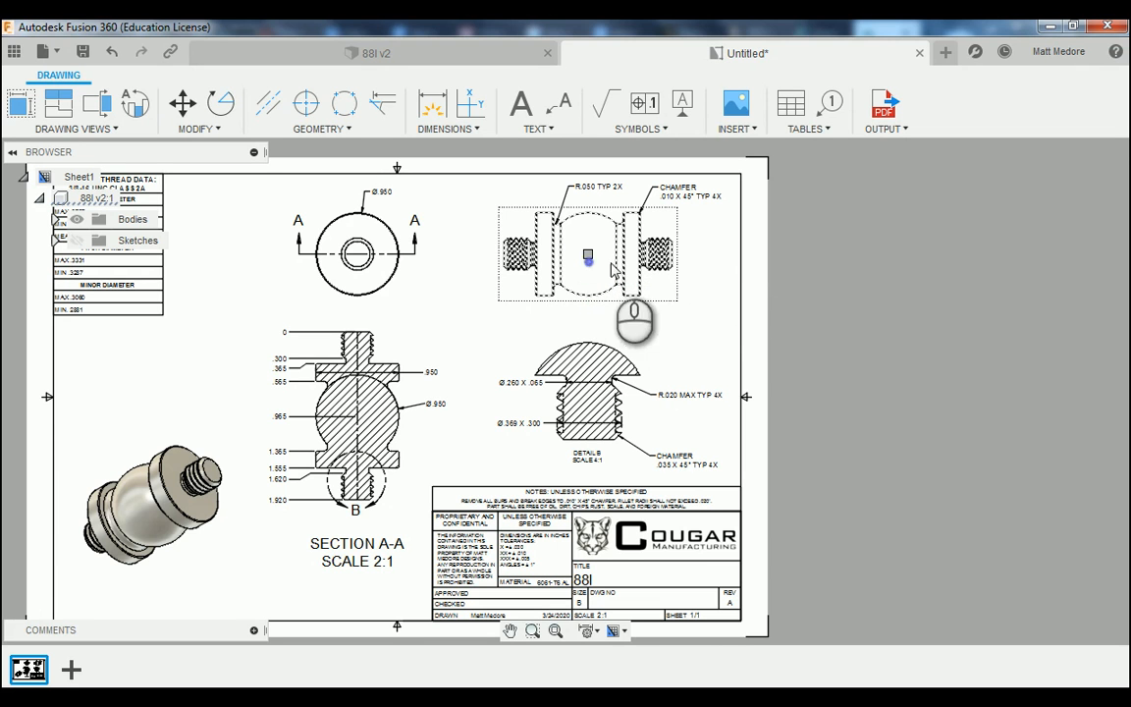
left_click(715, 257)
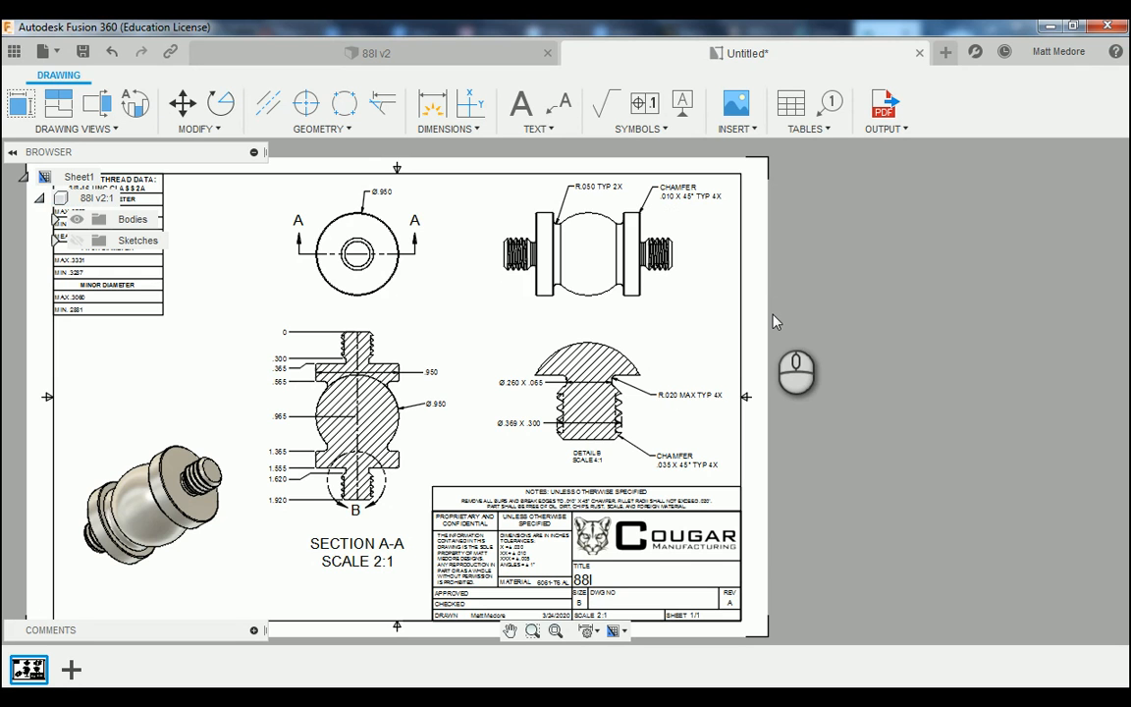
scroll(774, 321, "down", 2)
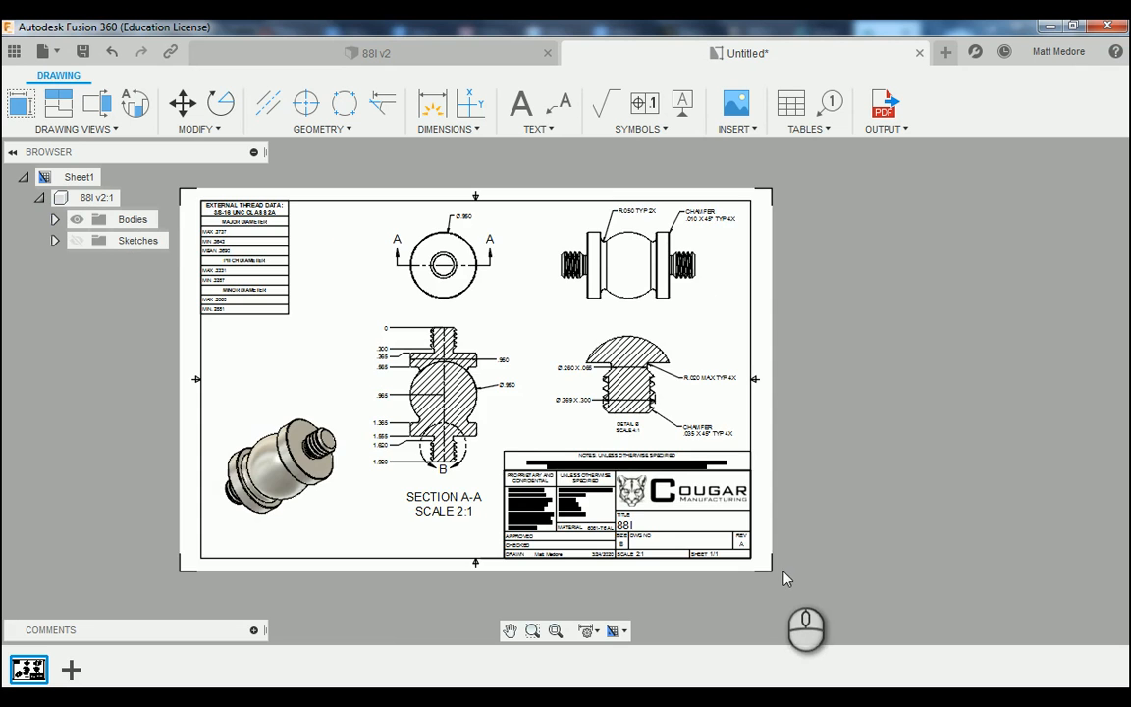
scroll(785, 579, "down", 1)
scroll(769, 394, "up", 1)
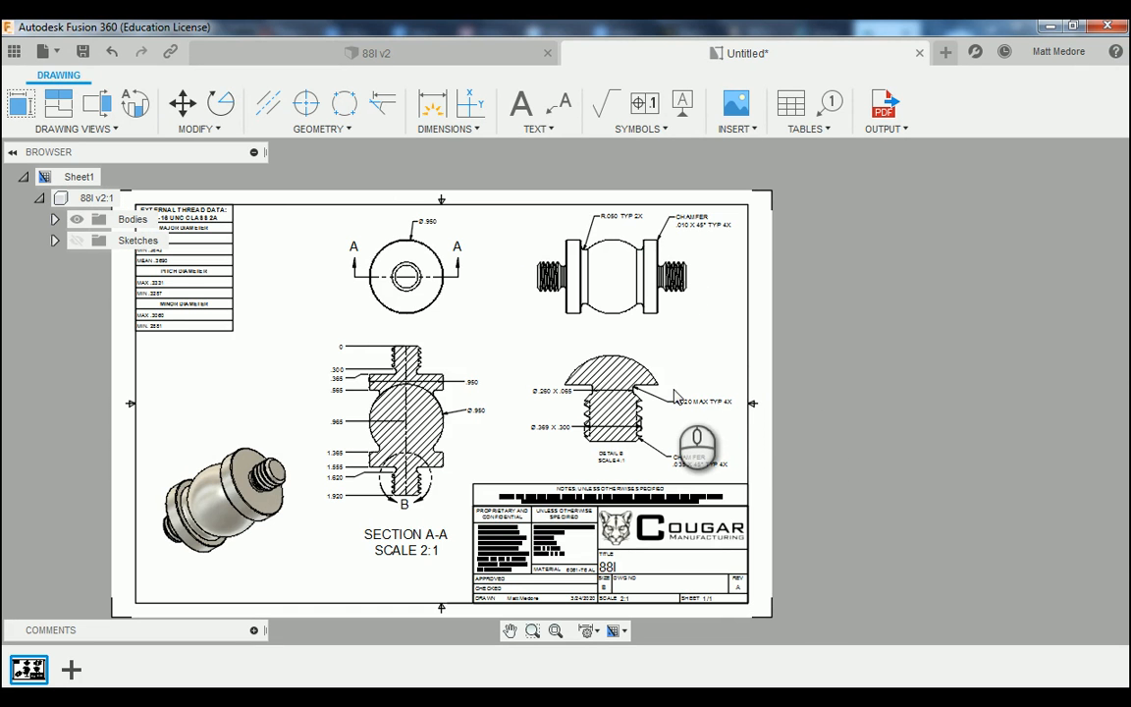
scroll(466, 315, "down", 1)
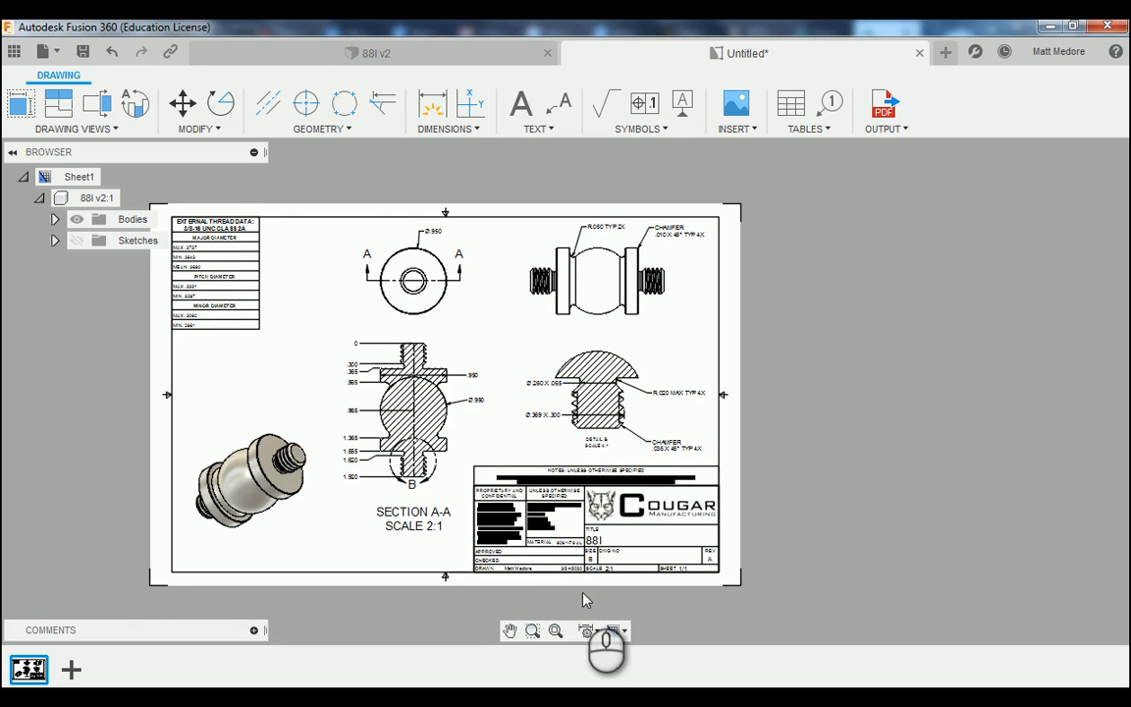
scroll(579, 593, "up", 1)
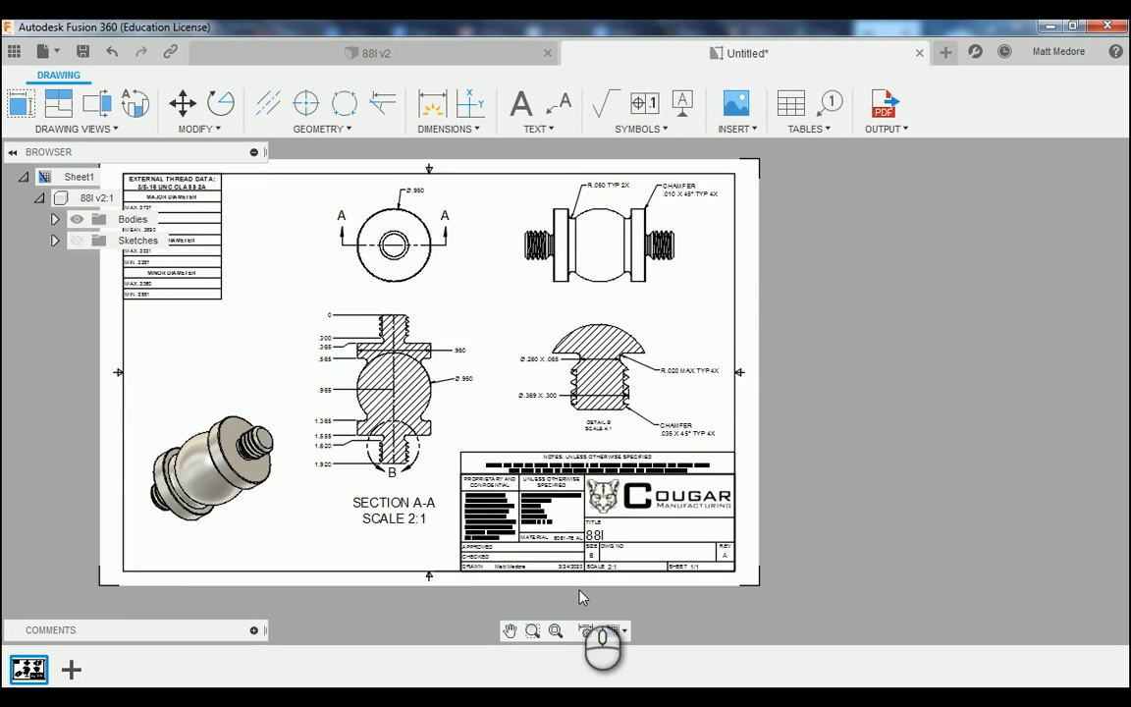